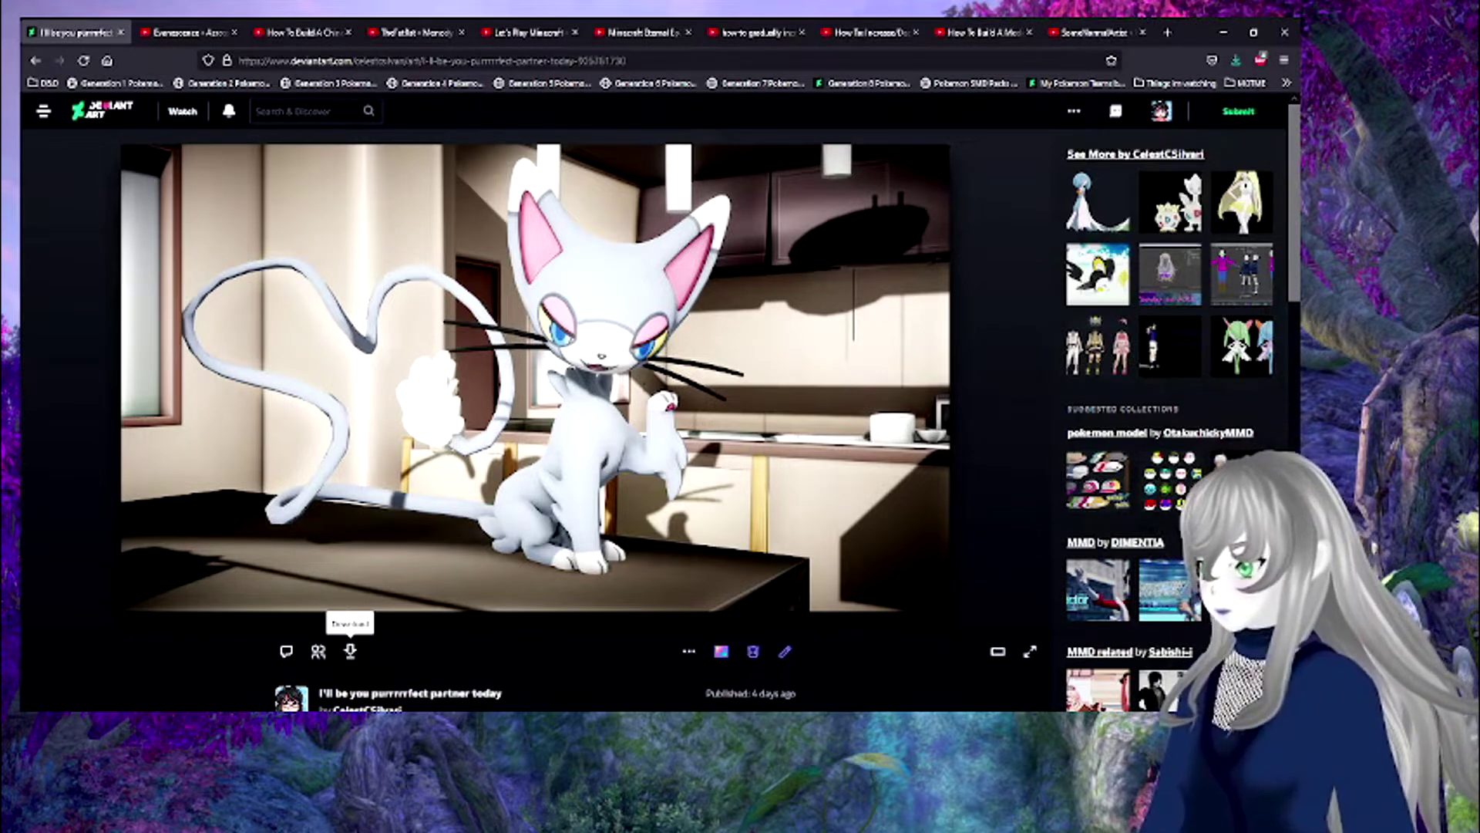
- Switch to the Pokemon Models folder and read the Pokemon Sun/Moon model credits in its text file
mouse_move(282, 723)
left_click(282, 670)
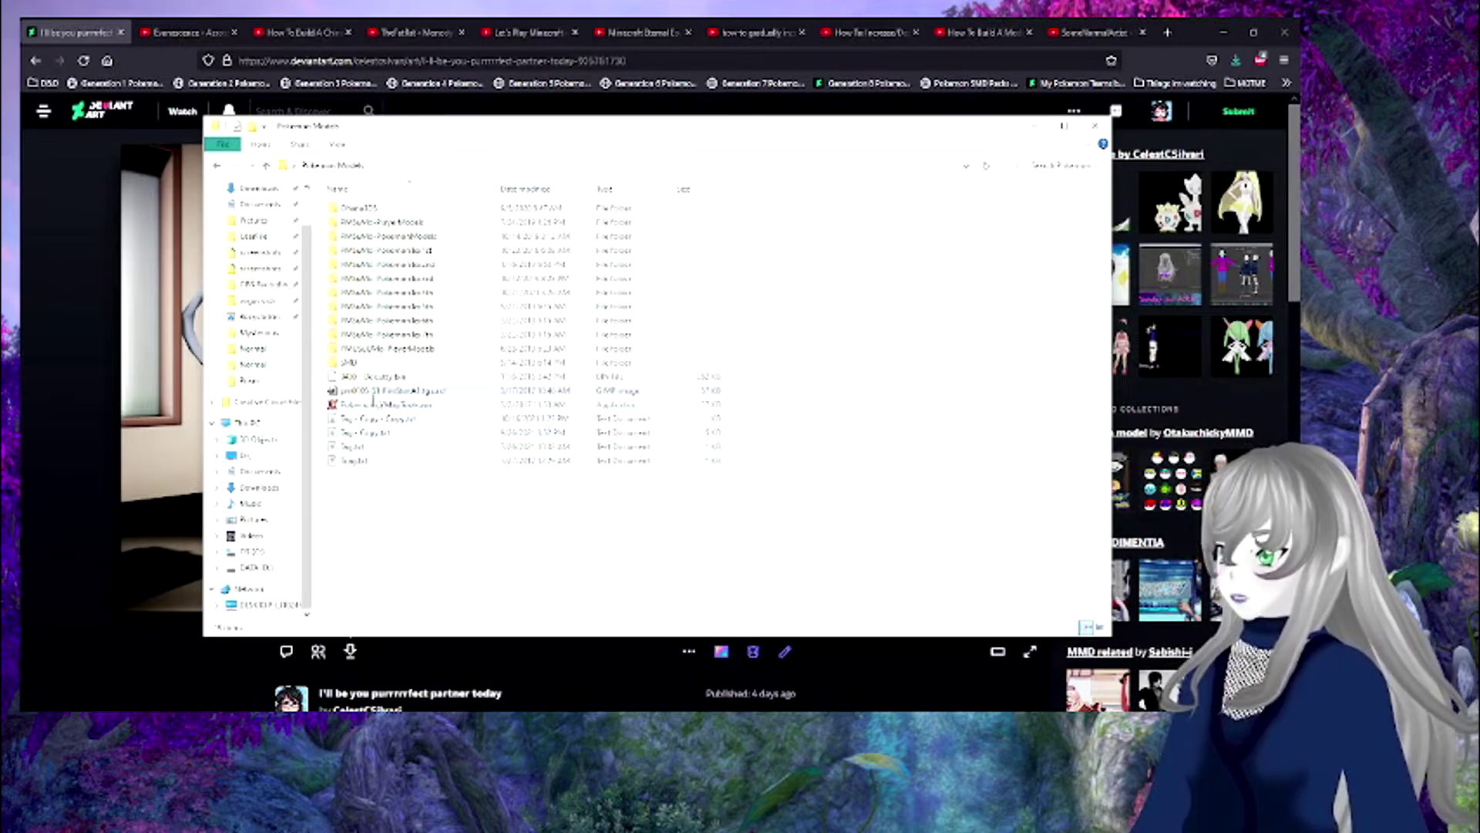
double_click(362, 447)
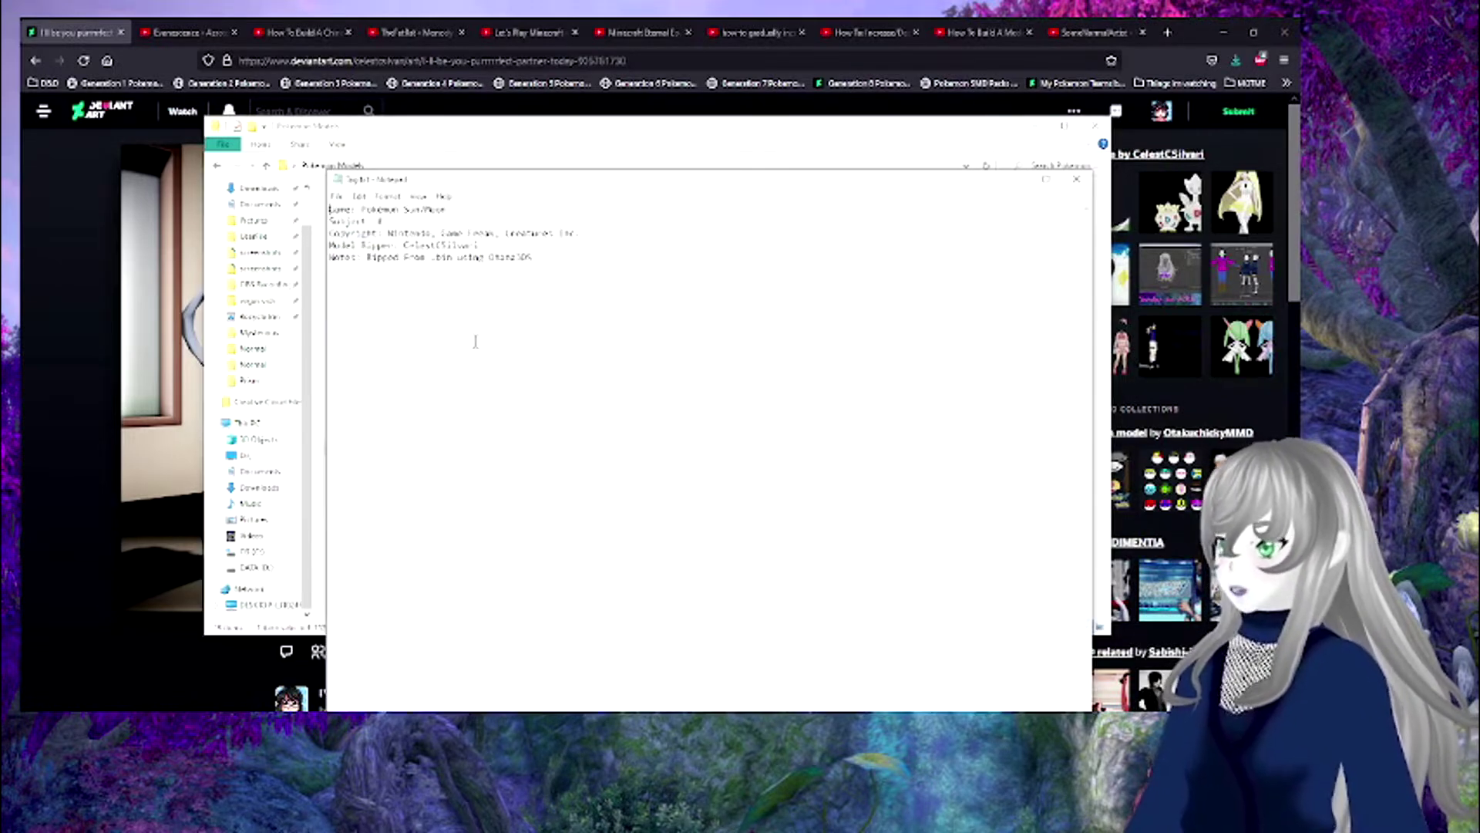
left_click(1076, 179)
- Launch the standard Ohana3DS Rebirth application from the Ohana3DS folder
double_click(348, 208)
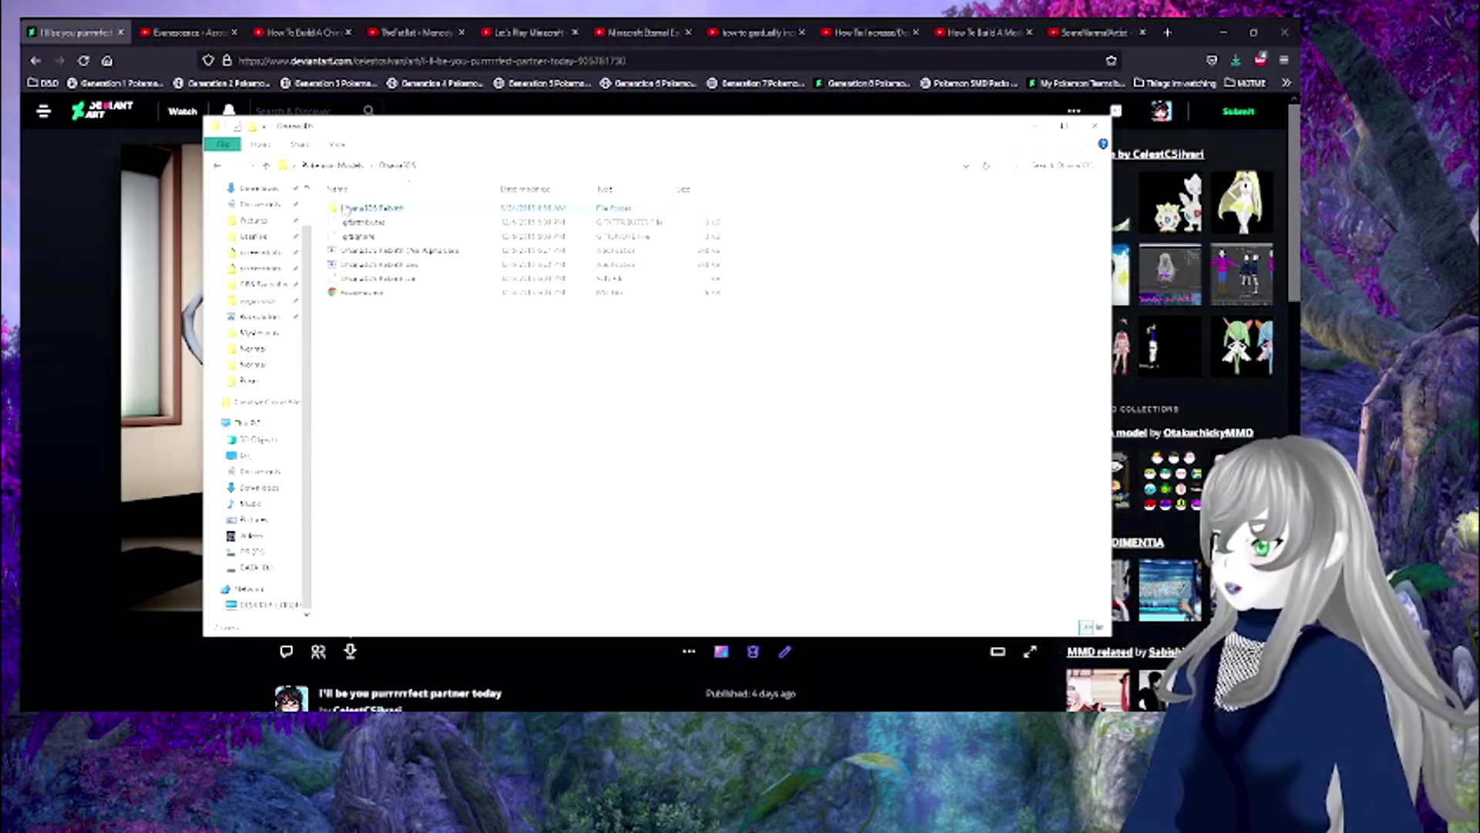
double_click(347, 265)
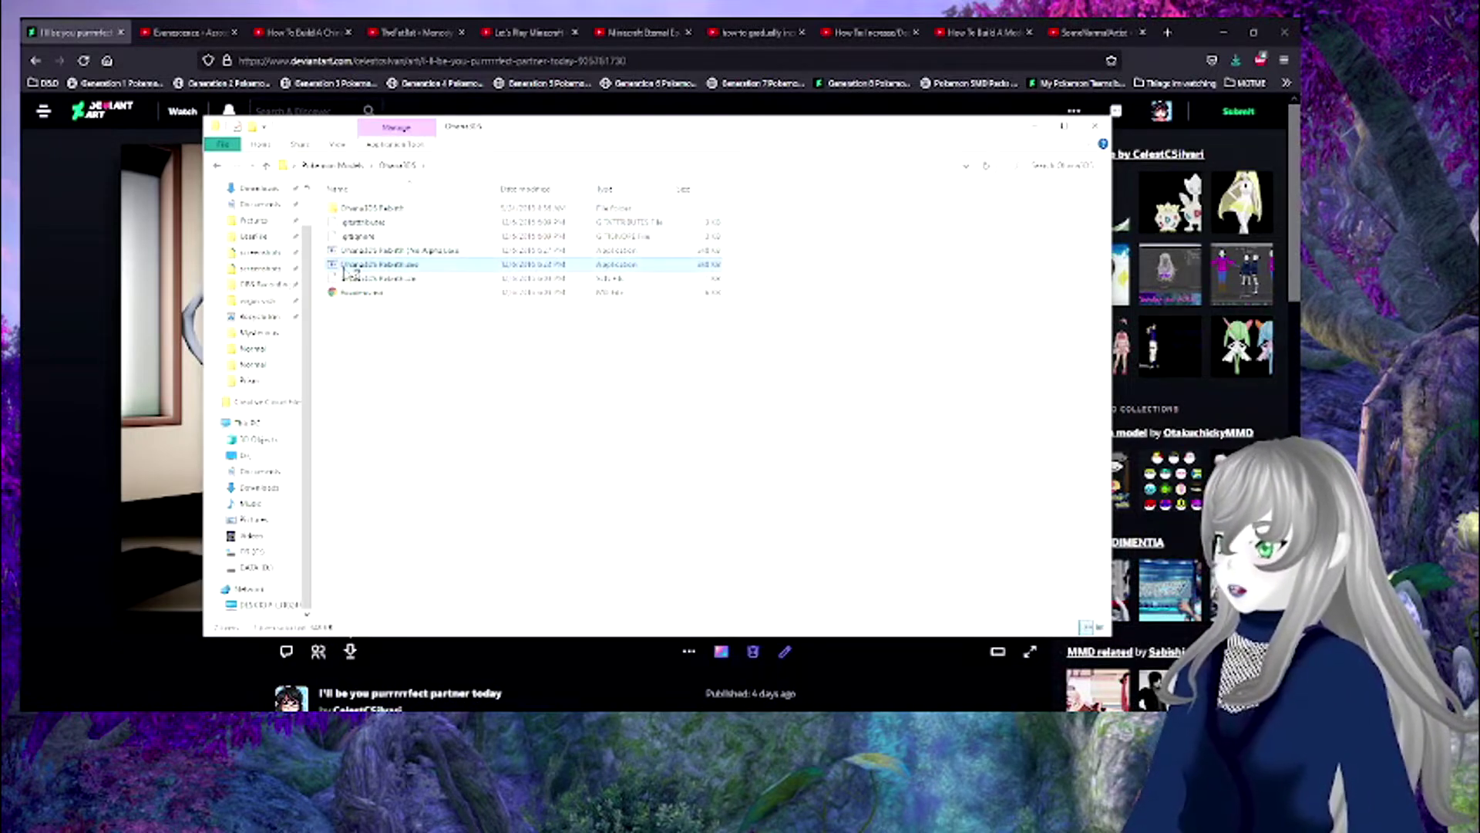
- Open the Purugly .bin model file from the Gen4 subfolder of the Pokemon Sun/Moon PokemonModels folder
left_click(411, 201)
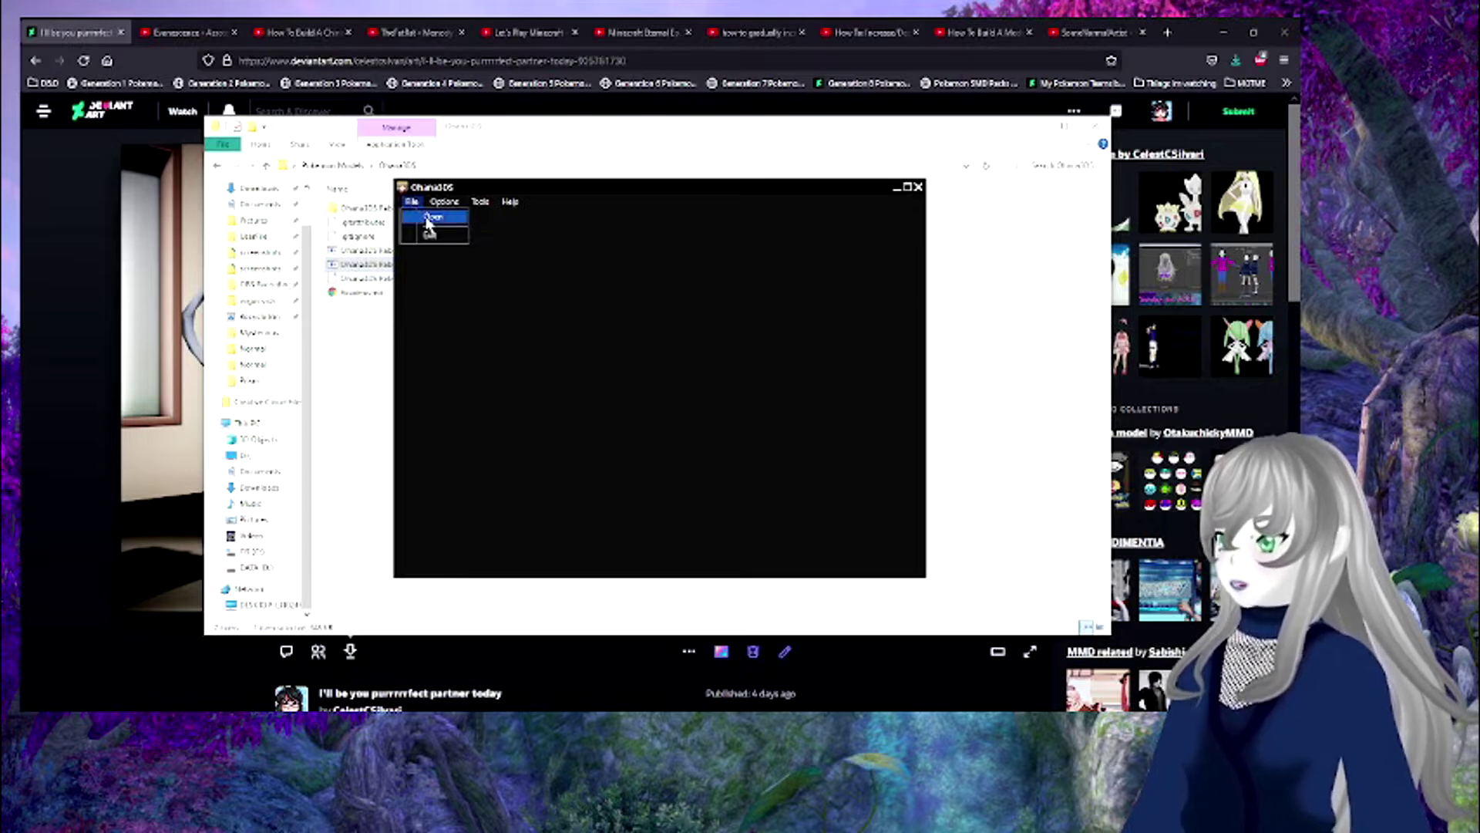
left_click(429, 225)
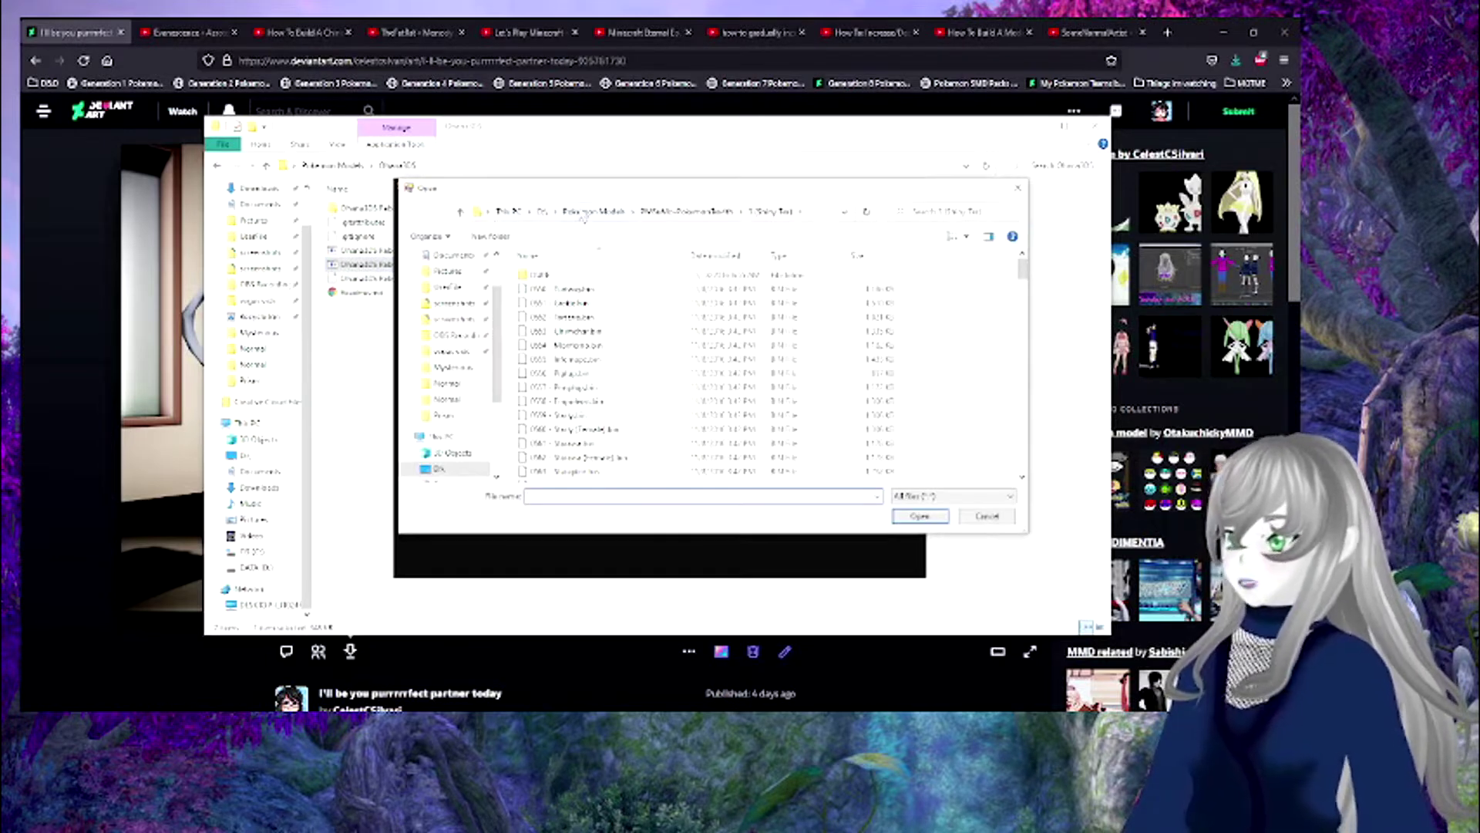
left_click(584, 212)
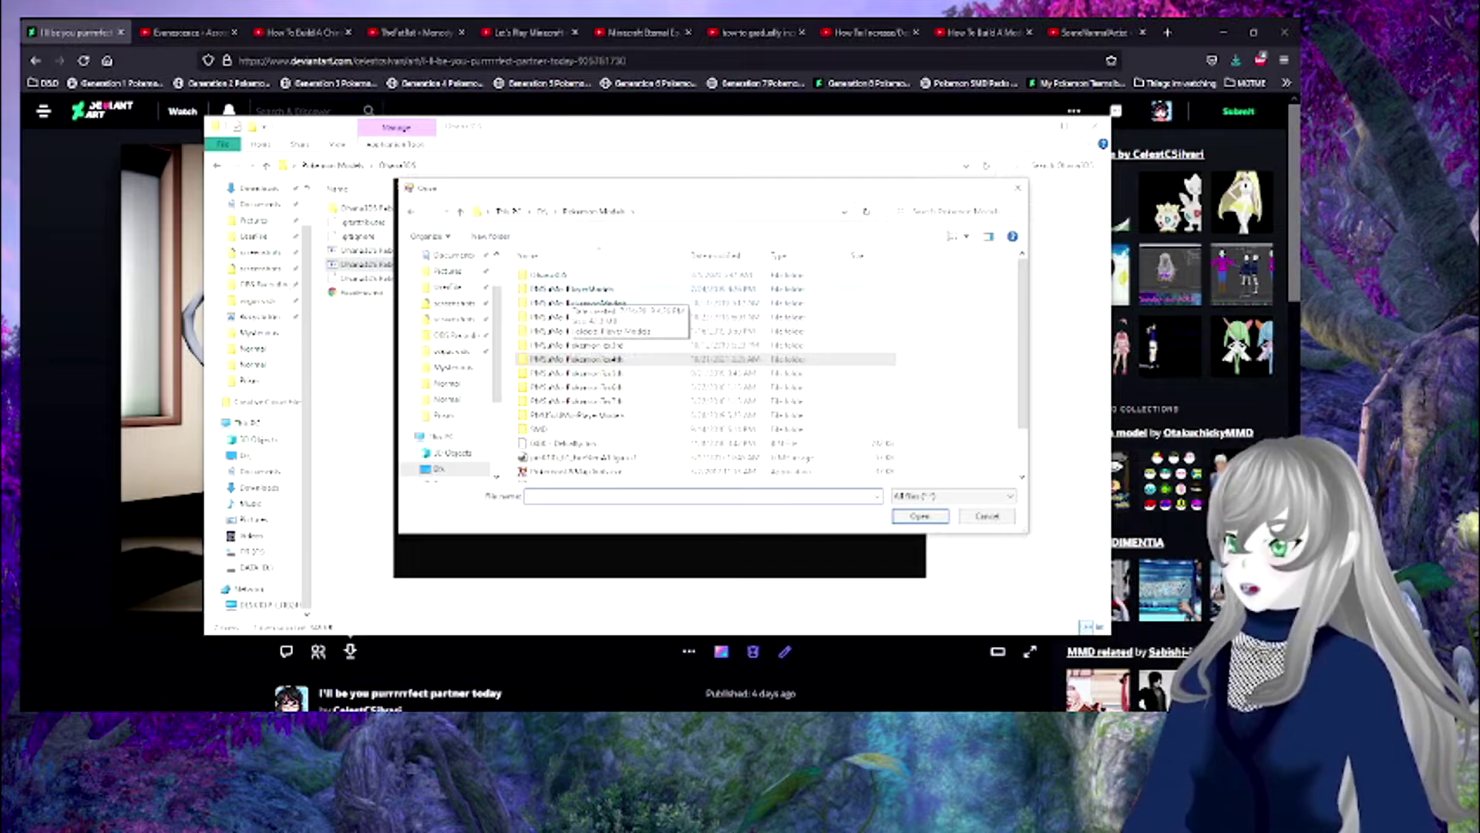
double_click(615, 303)
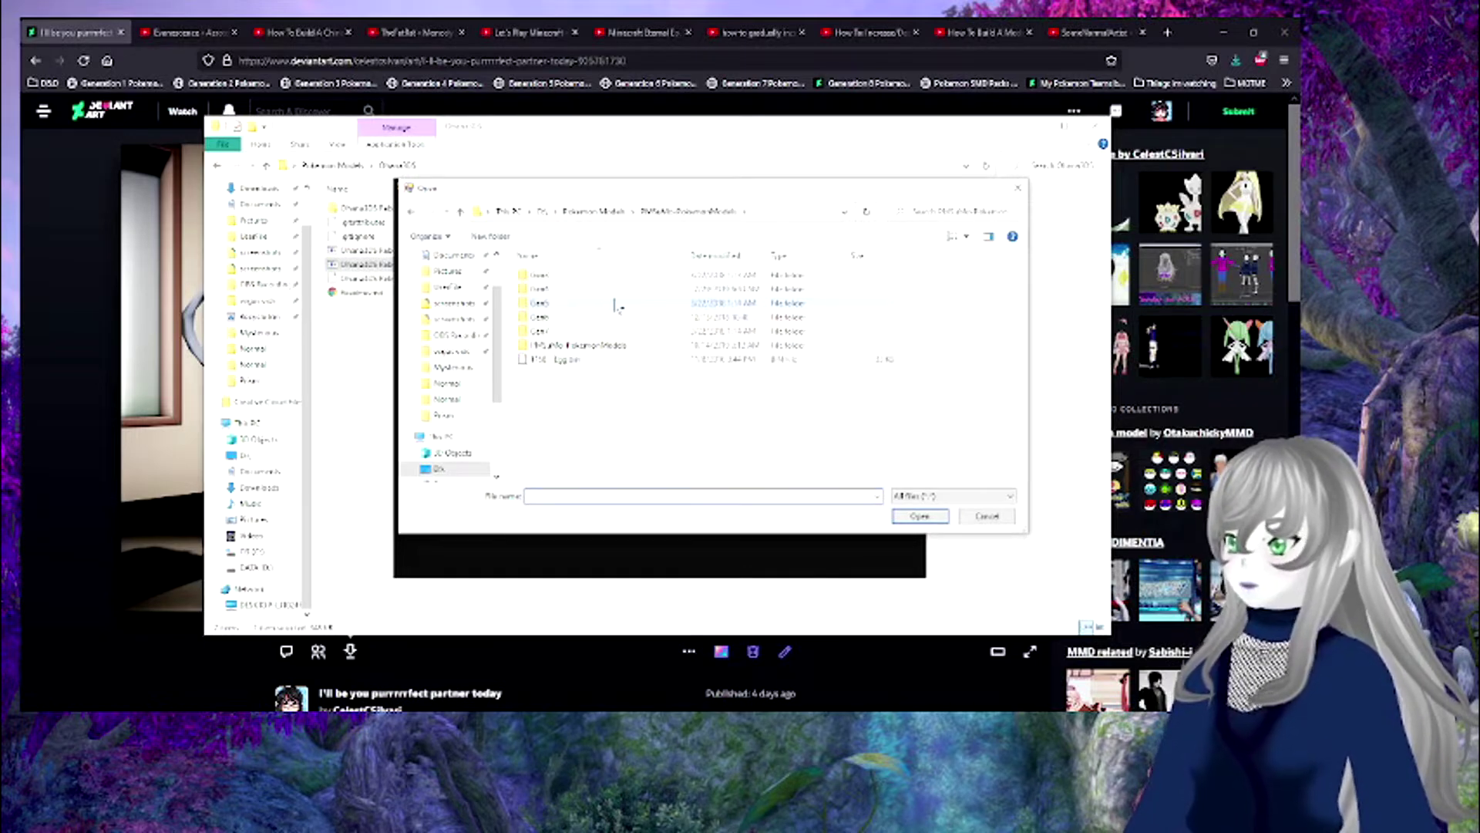
double_click(565, 289)
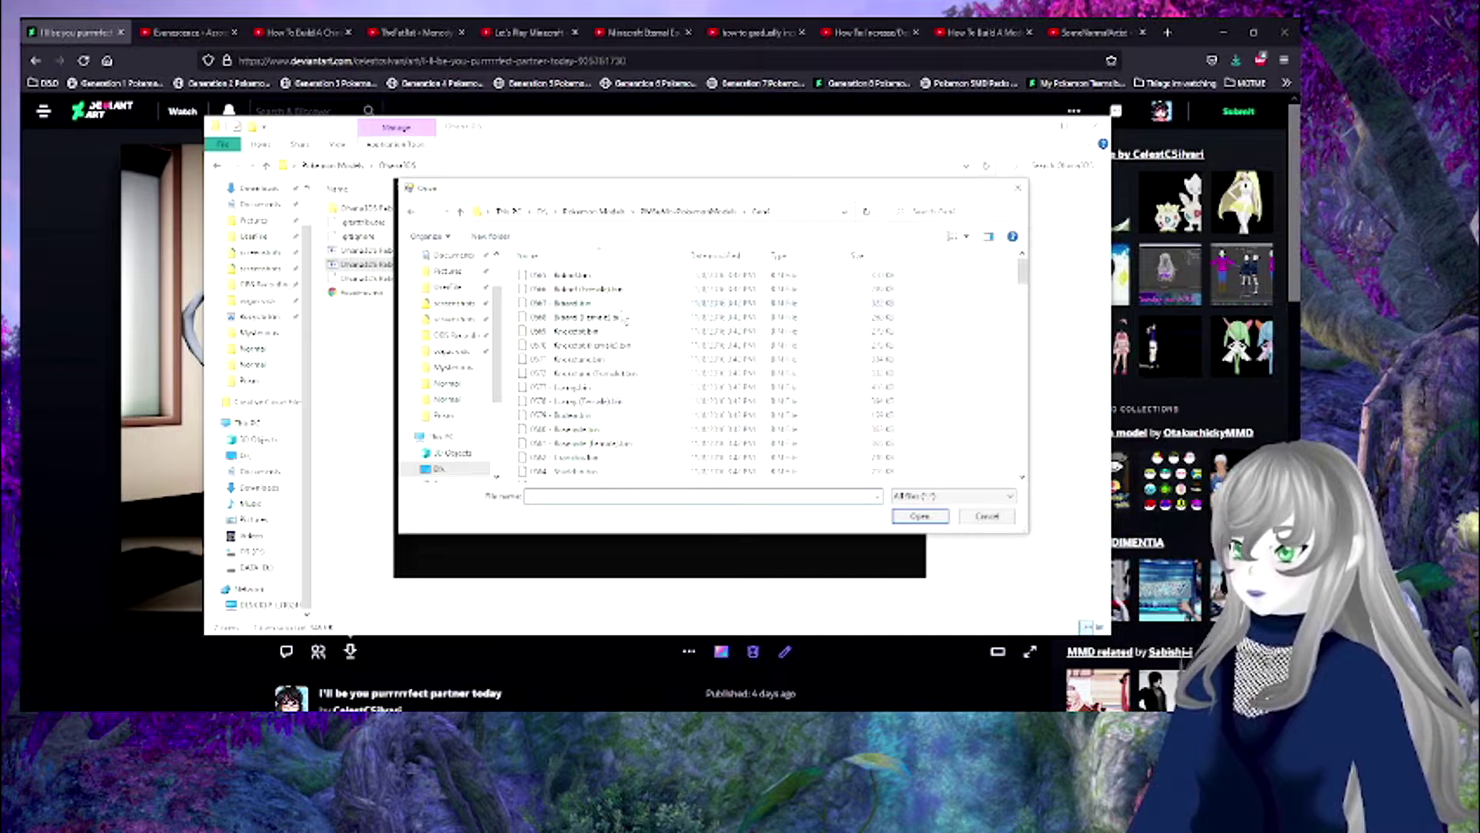
scroll(619, 368, "down", 3)
scroll(621, 366, "down", 2)
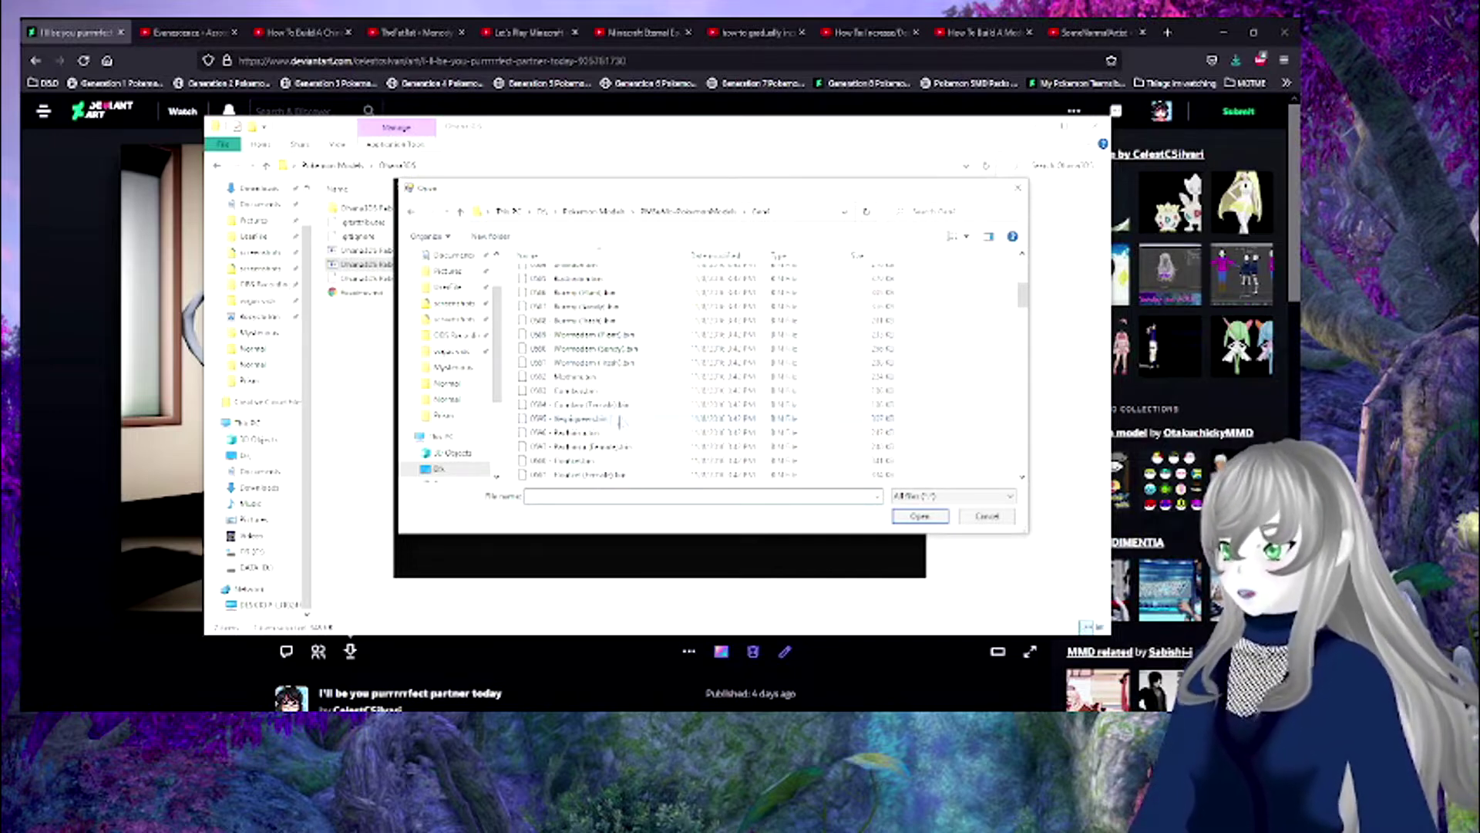
scroll(619, 421, "down", 2)
scroll(629, 471, "down", 3)
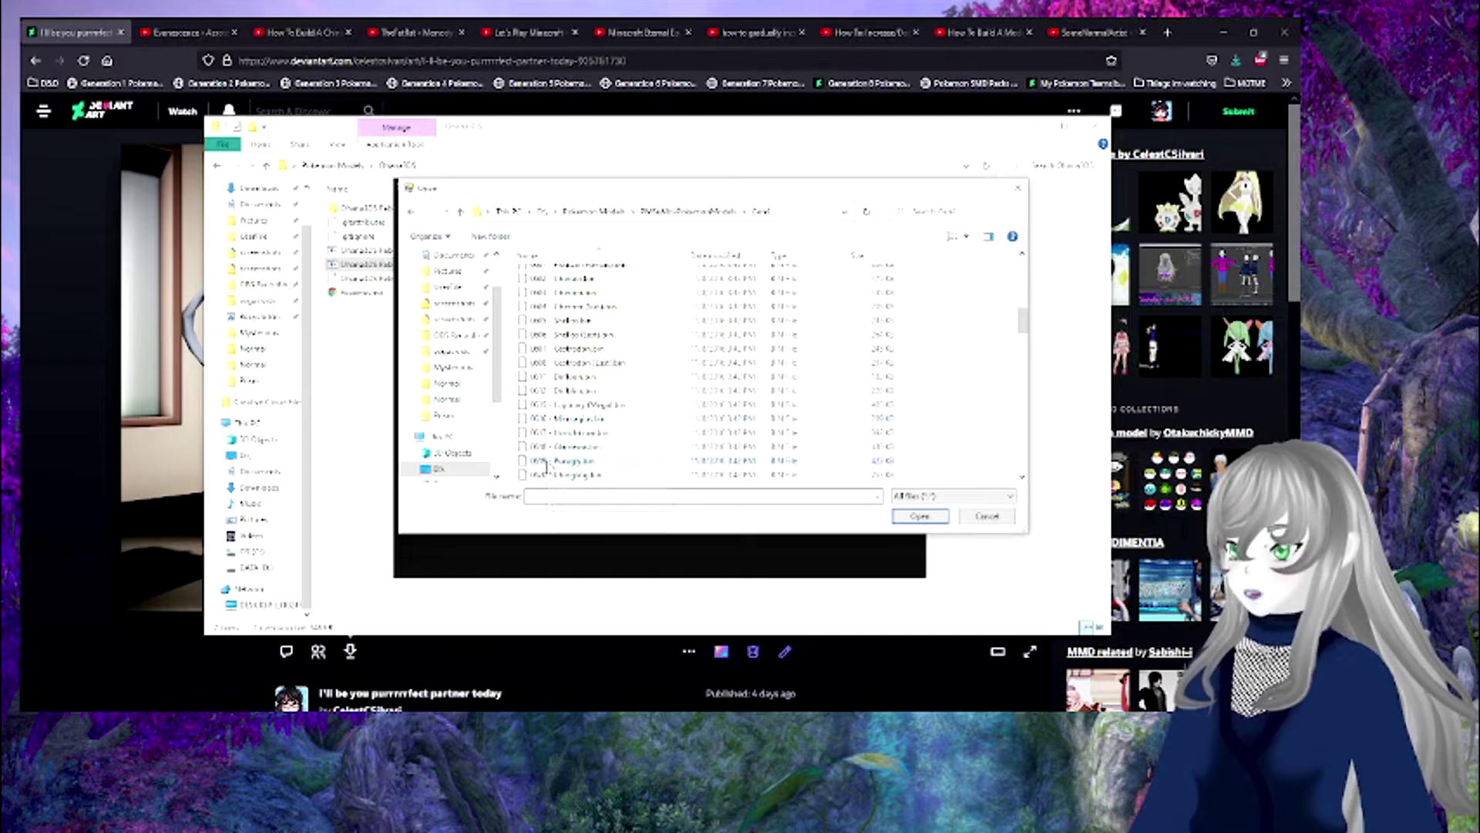
double_click(546, 460)
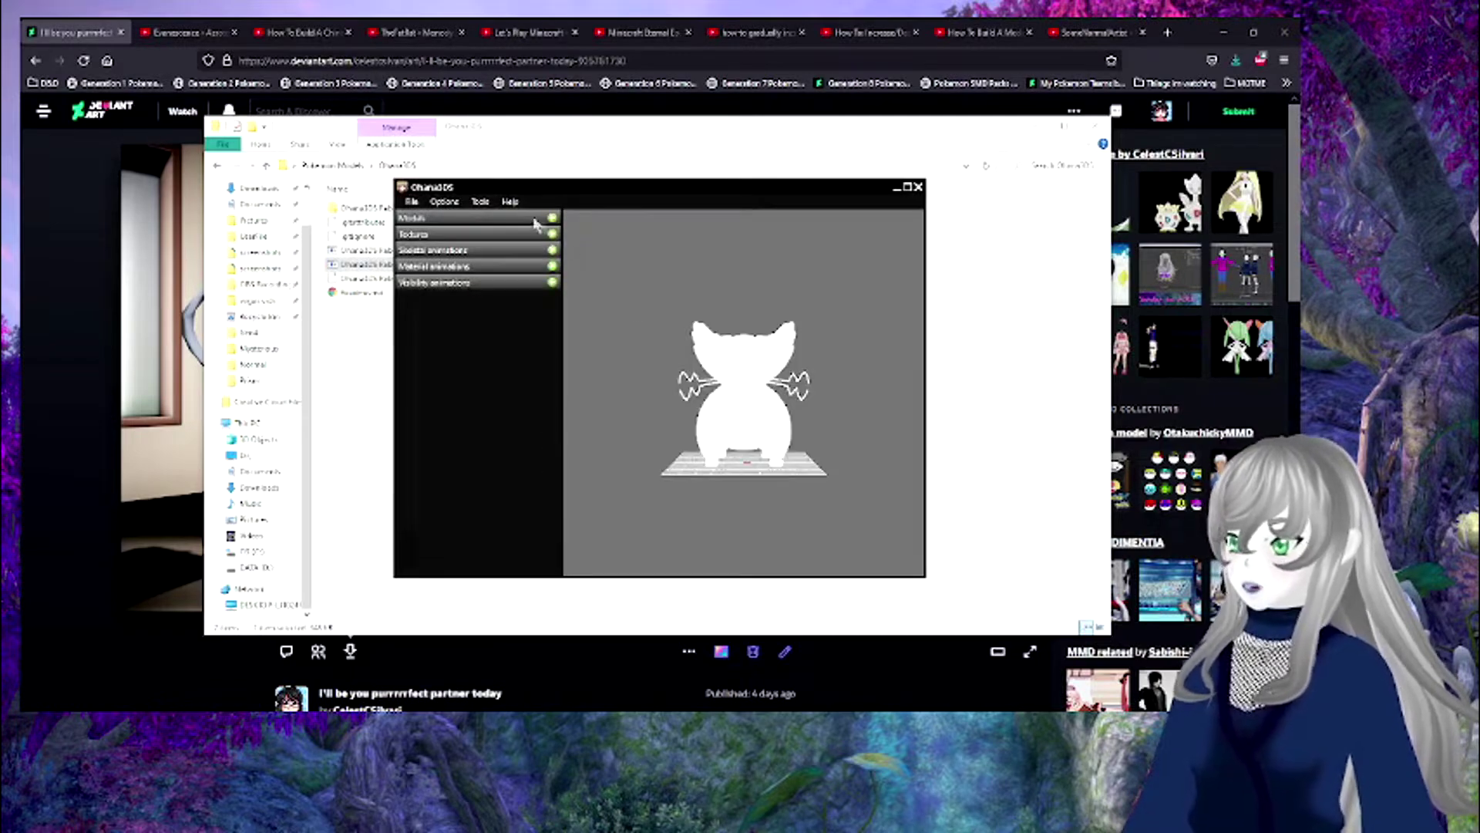
- List the file's models and inspect the second model's shape from several angles
left_click(553, 218)
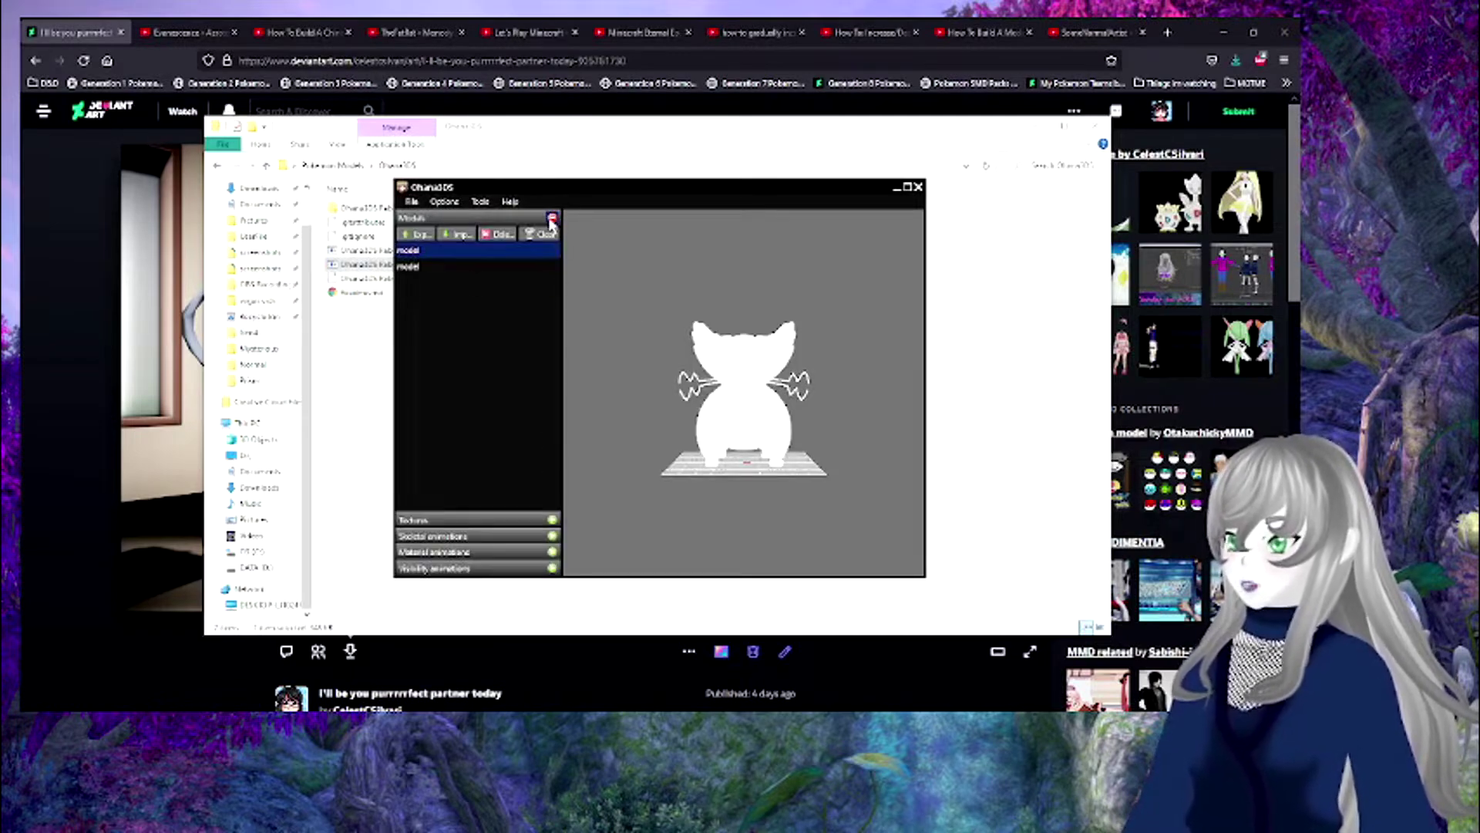
scroll(736, 413, "up", 2)
left_click_drag(736, 414, 644, 463)
left_click(405, 270)
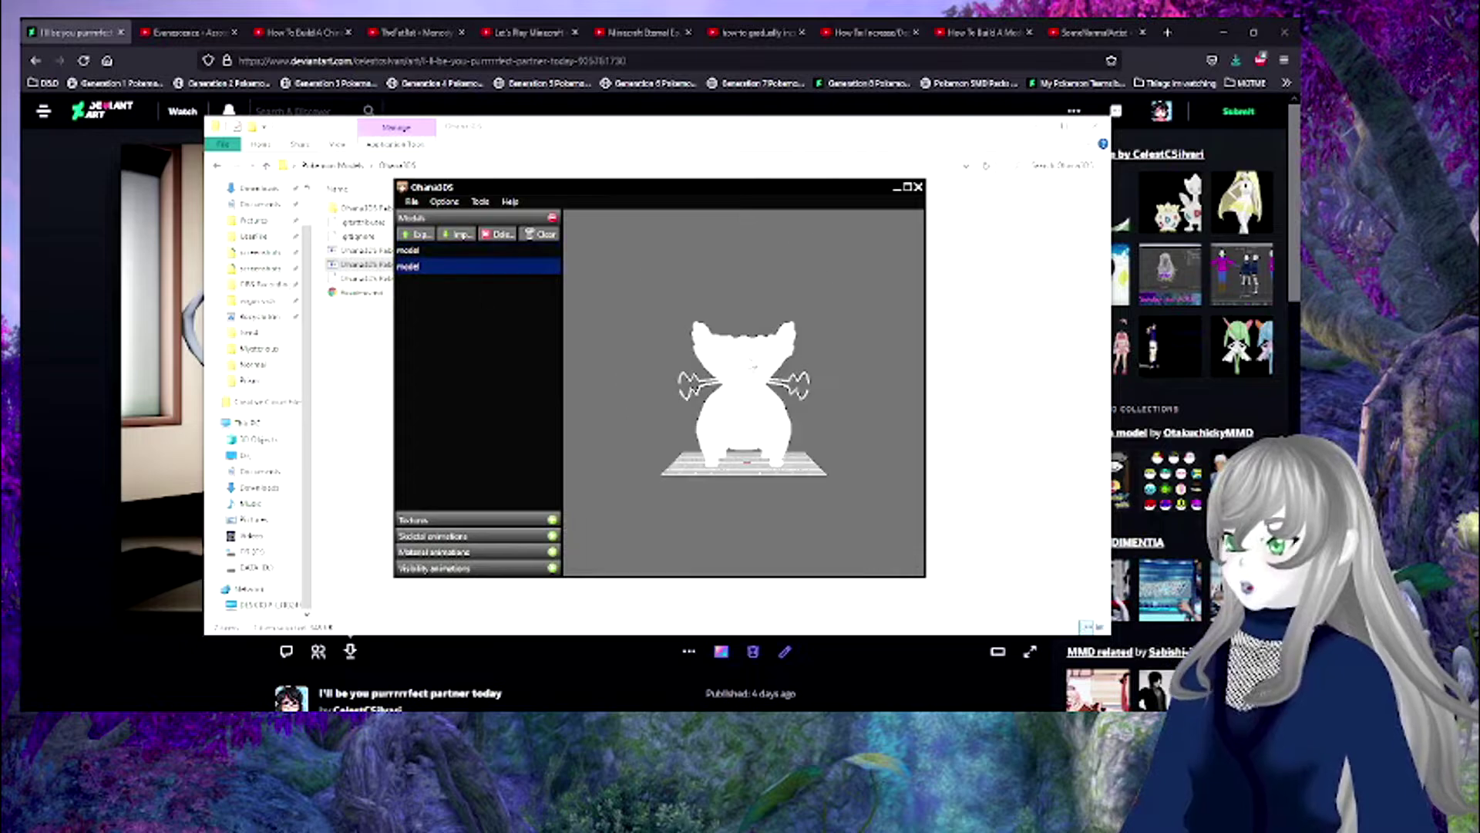
left_click_drag(764, 363, 709, 396)
scroll(709, 397, "up", 2)
scroll(709, 397, "up", 5)
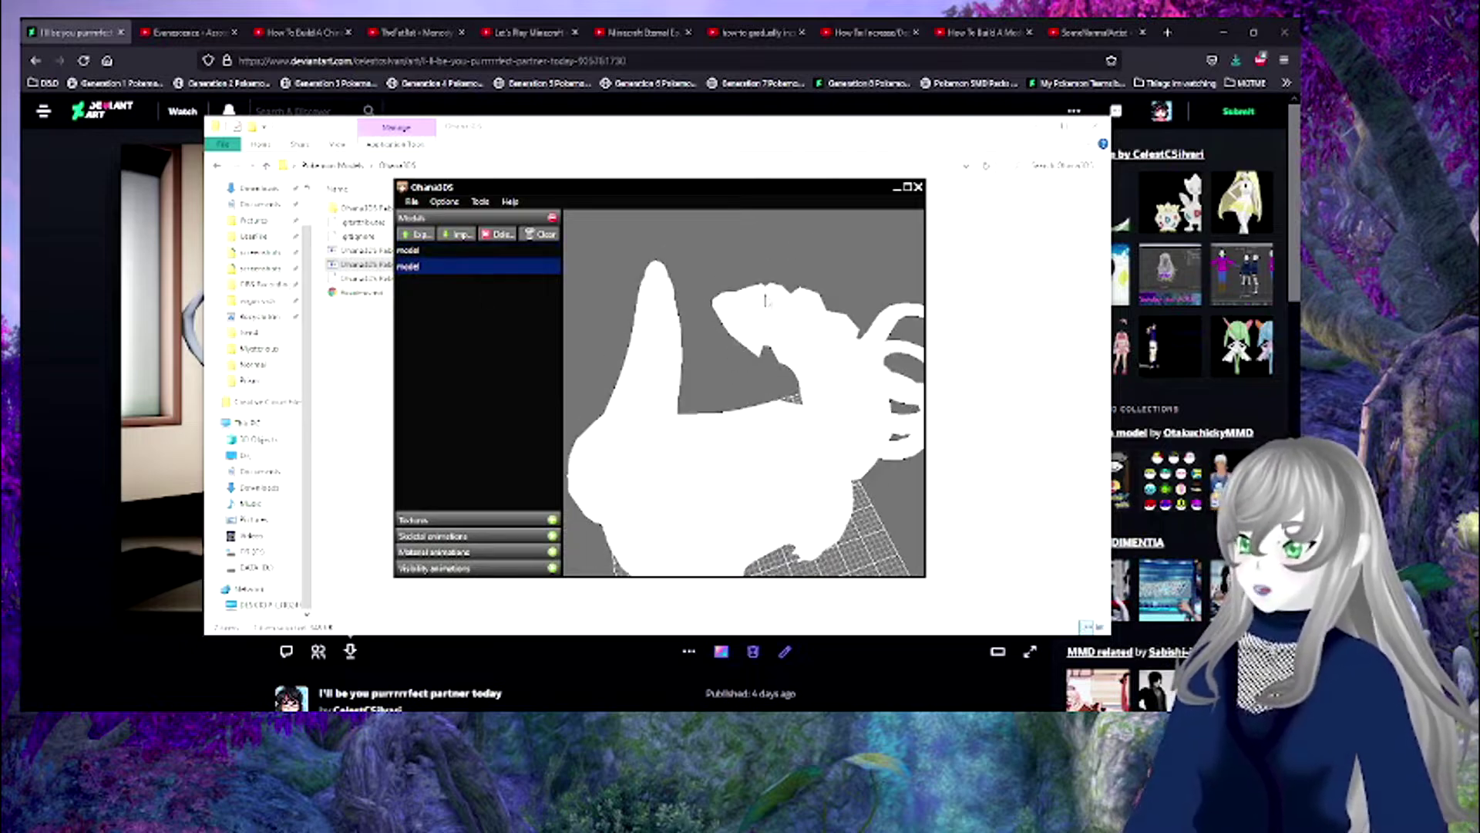
left_click_drag(656, 438, 709, 398)
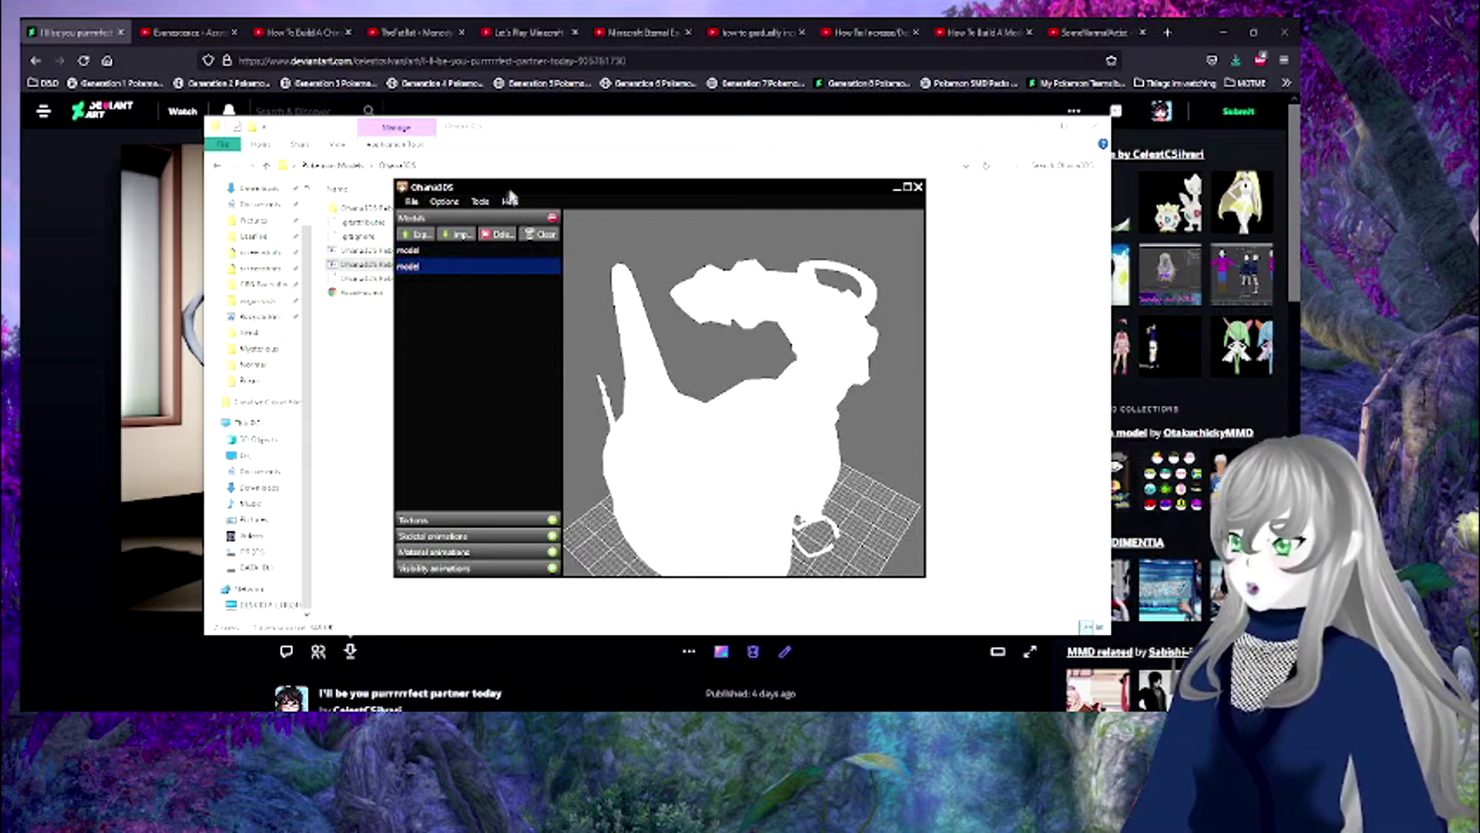
- Switch the viewport to wireframe mode and examine the second model's mesh
left_click(444, 201)
mouse_move(467, 218)
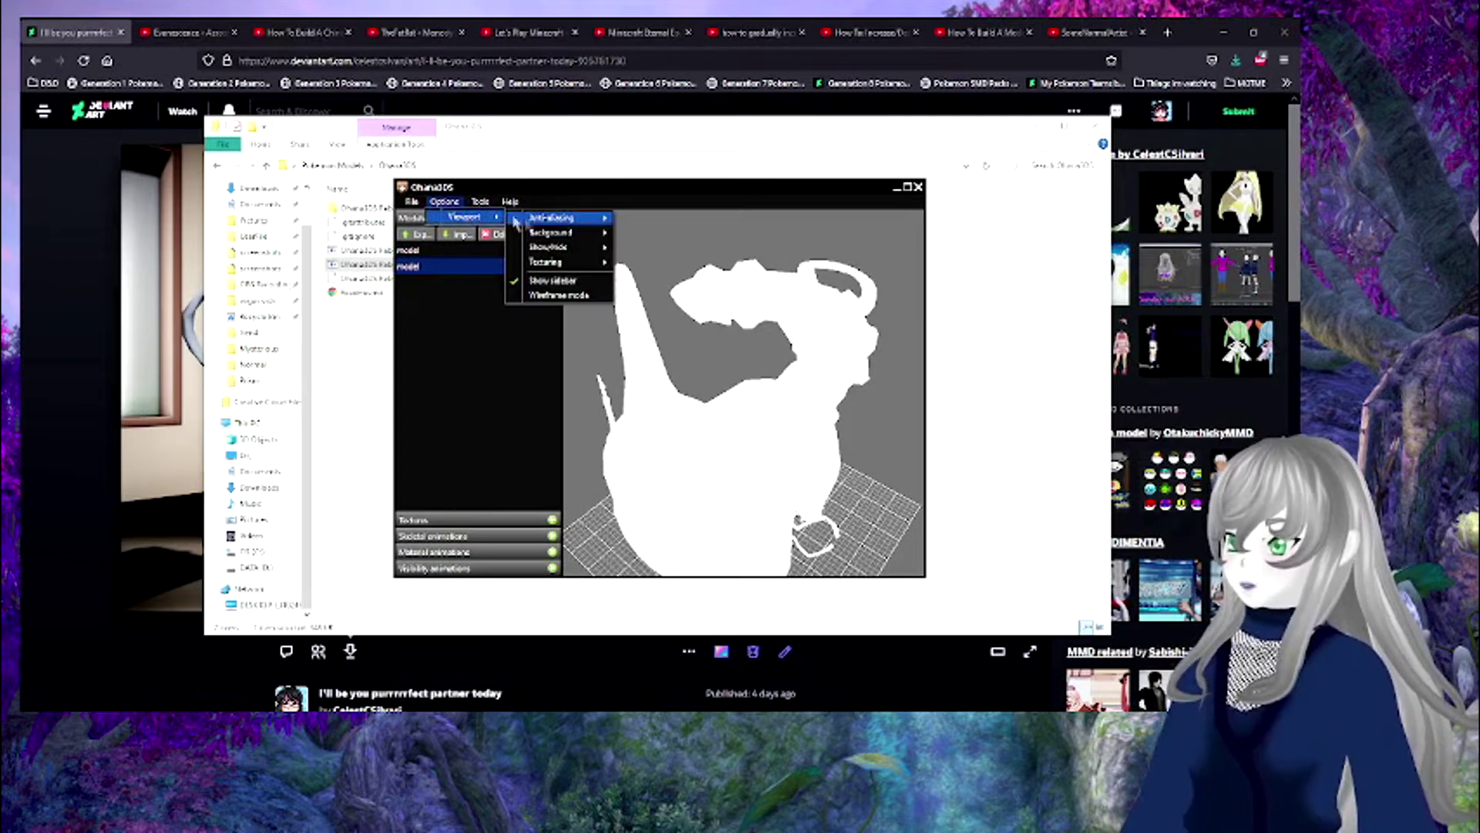
left_click(560, 296)
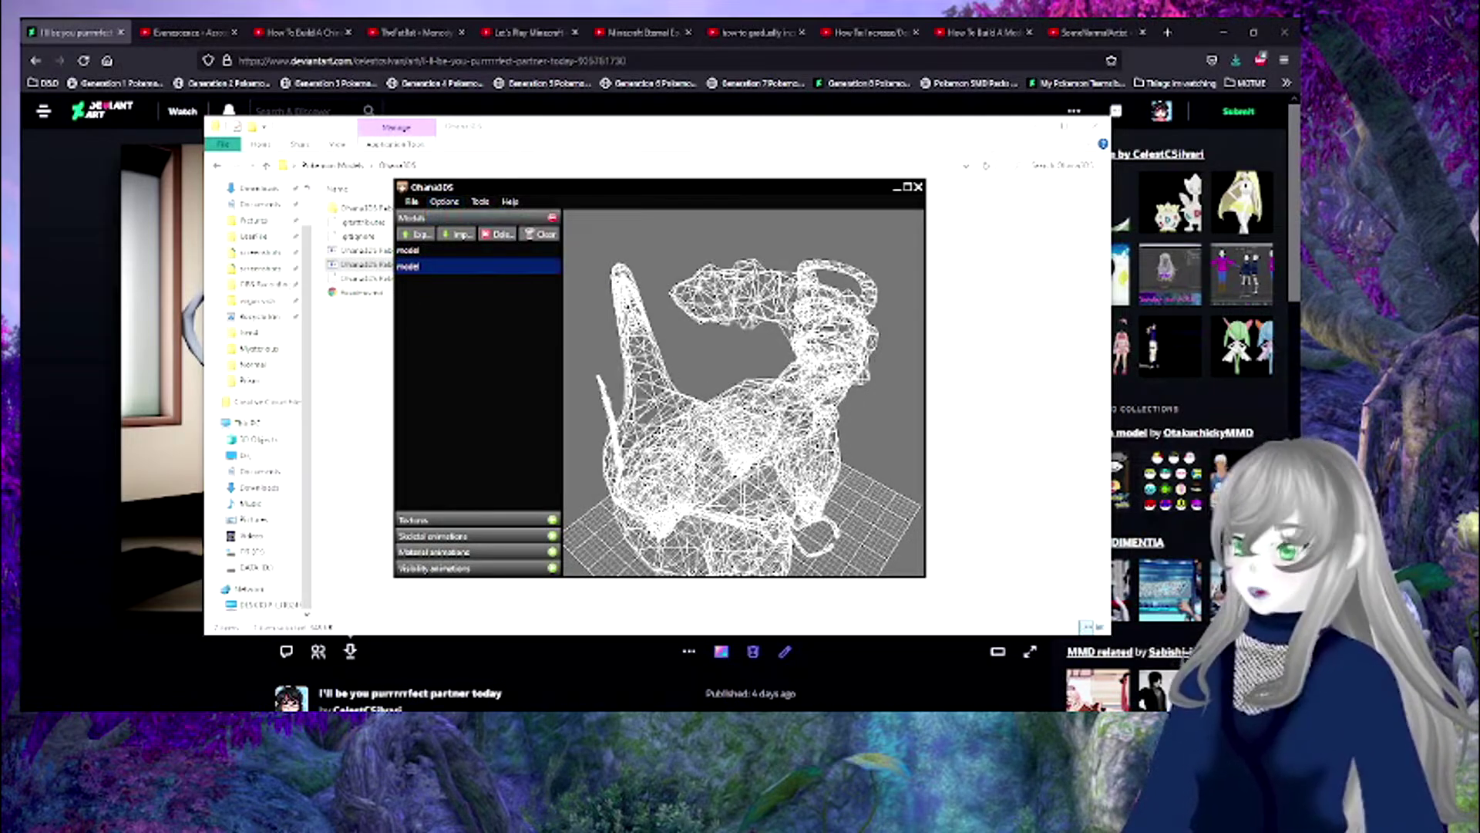
left_click_drag(745, 522, 823, 378)
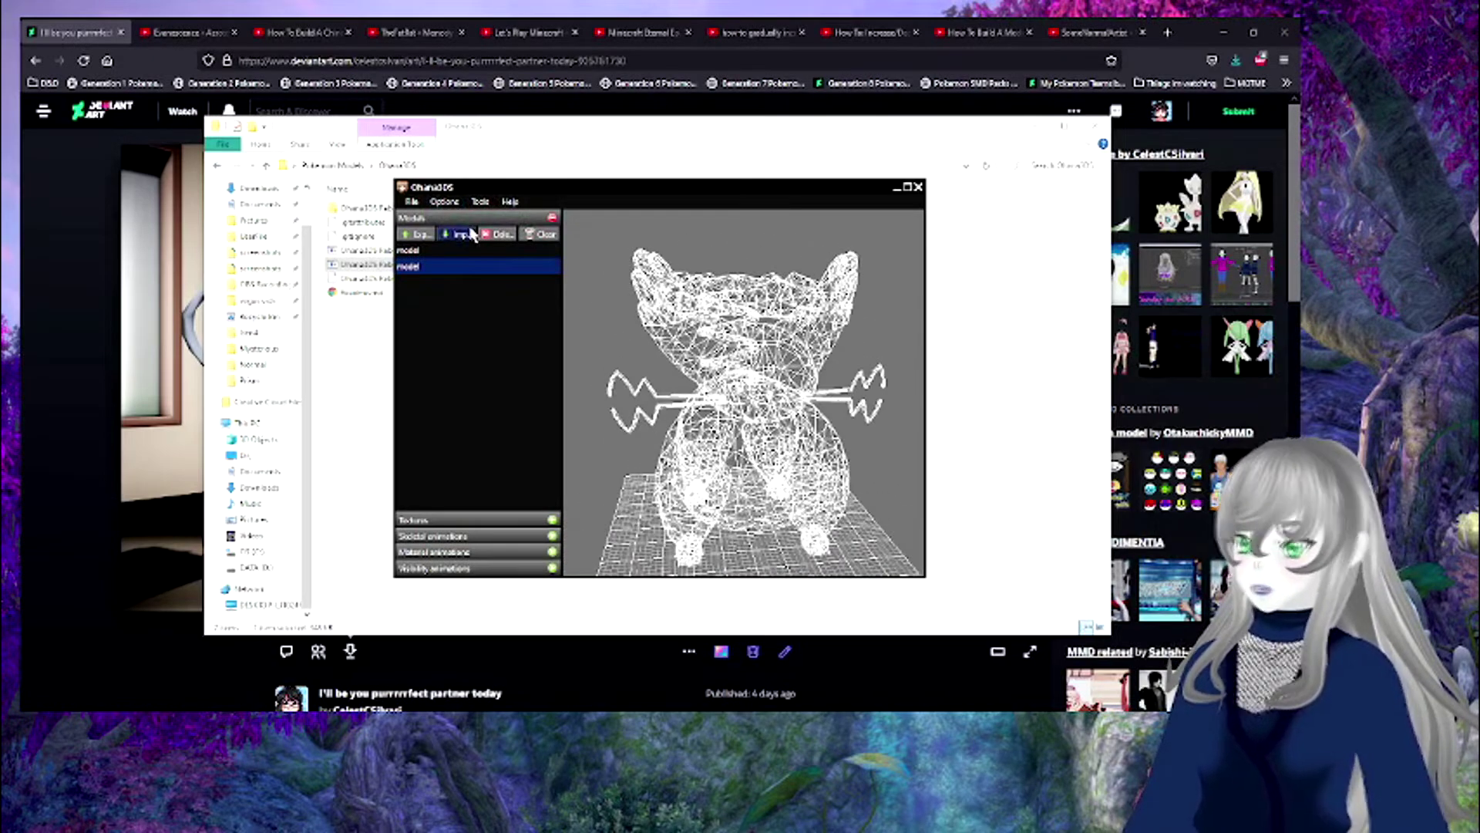
- Select the first Purugly model and export it in SMD format as "model" to the D:\432 Purugly folder
left_click(423, 250)
scroll(744, 408, "up", 3)
left_click_drag(818, 424, 656, 417)
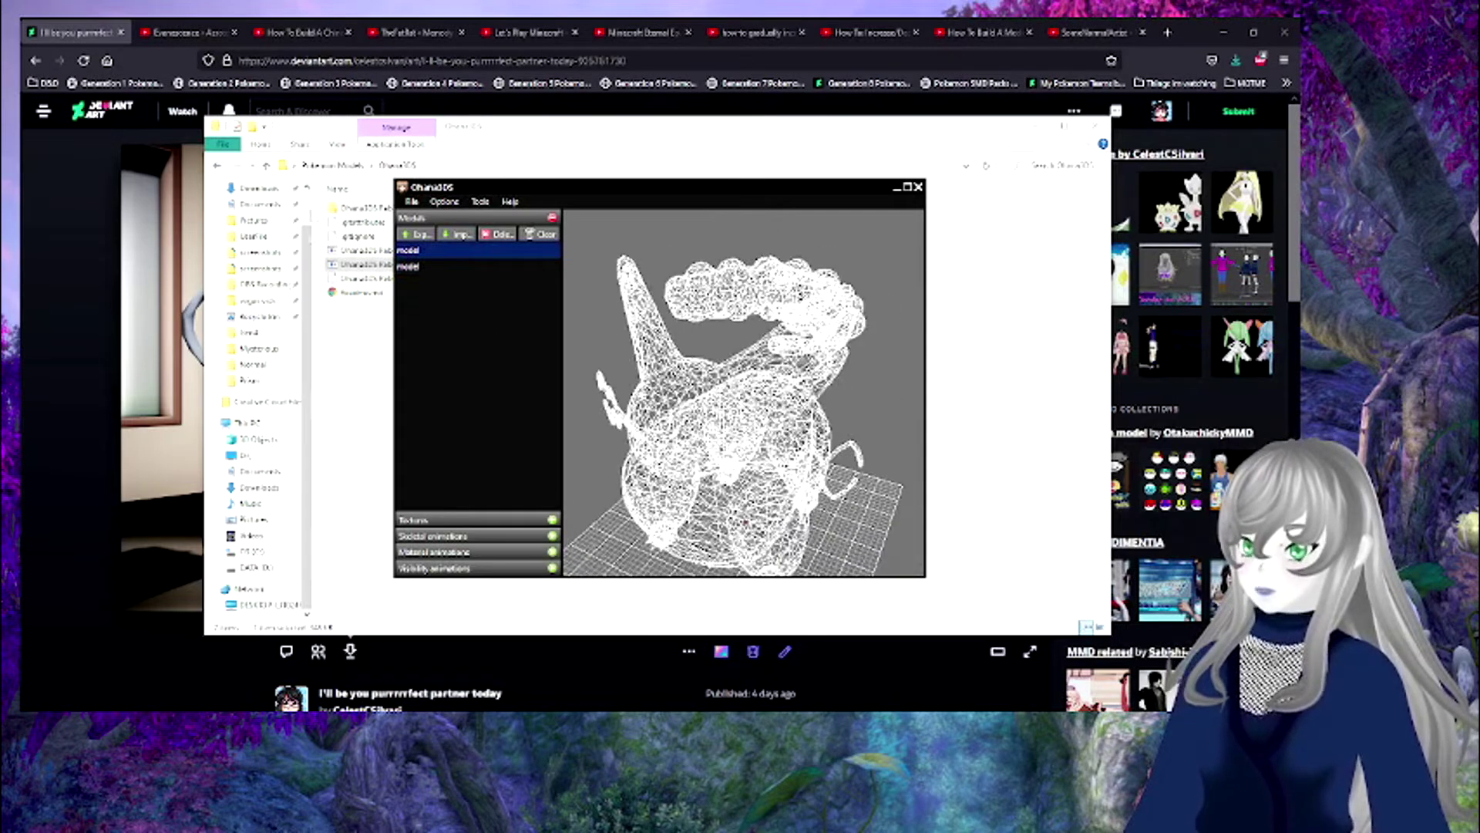
left_click(421, 236)
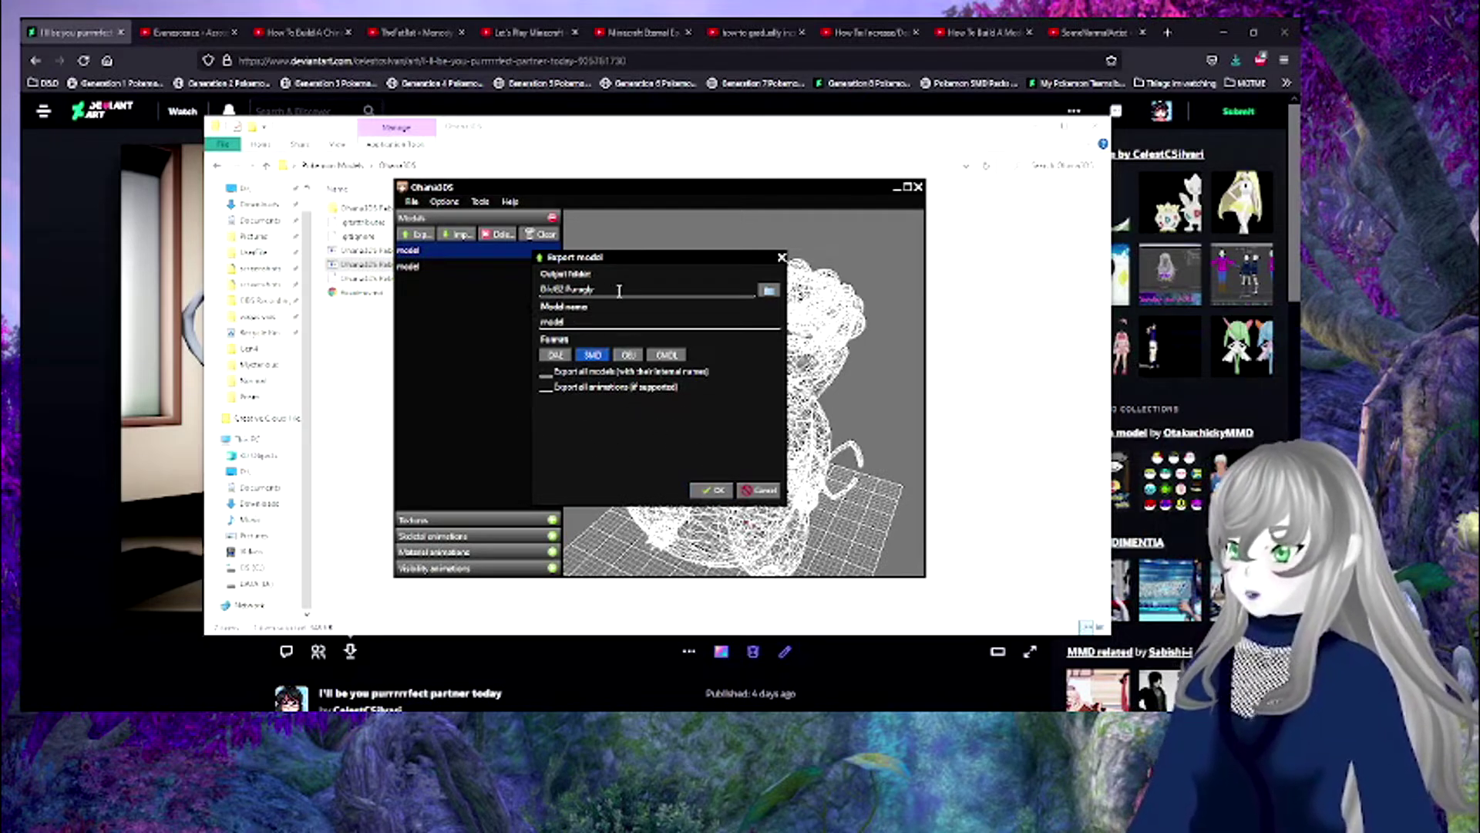
left_click(709, 491)
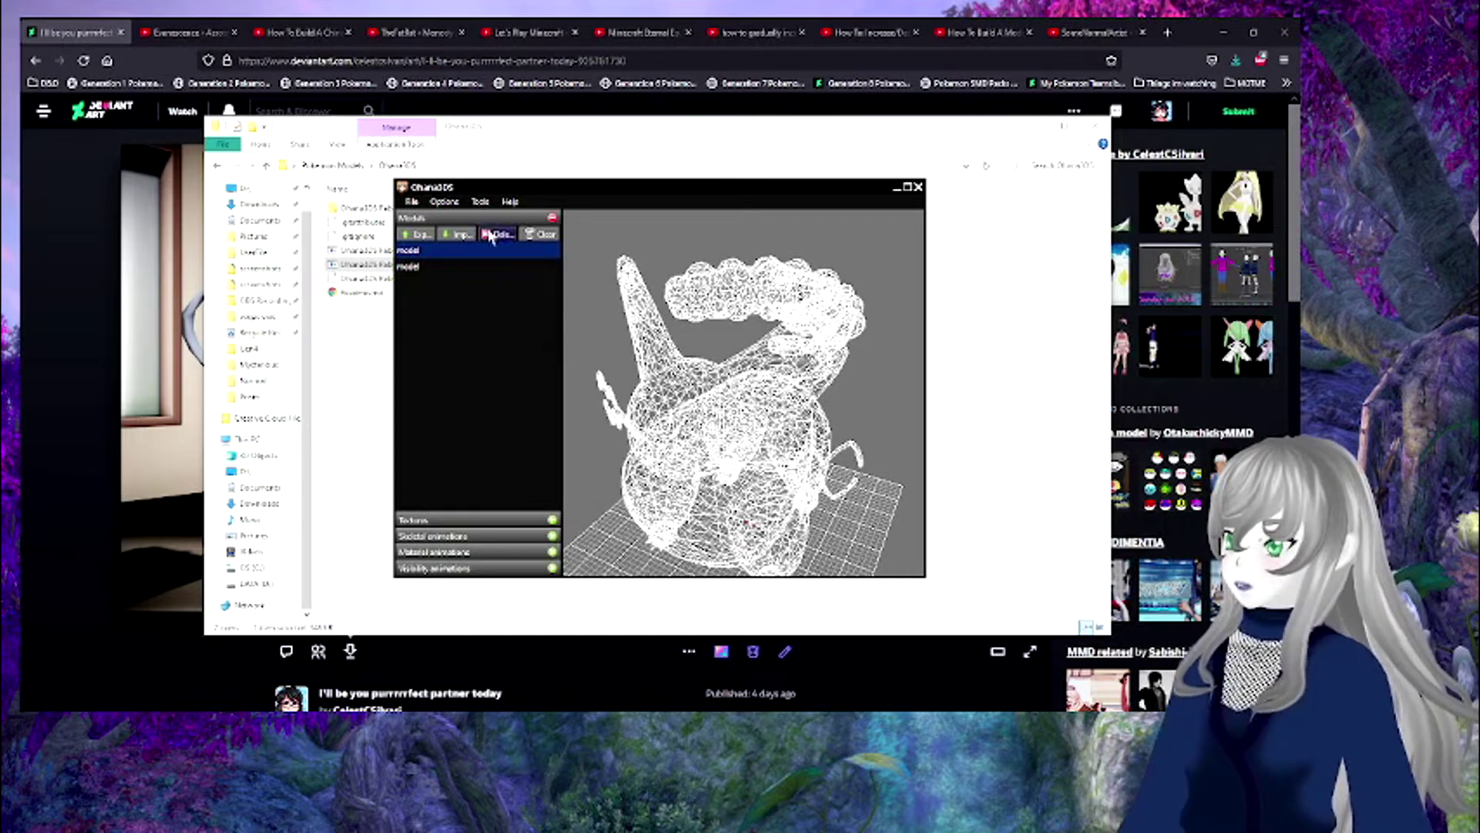
- Collapse the model list and turn off wireframe mode in the viewport
left_click(551, 219)
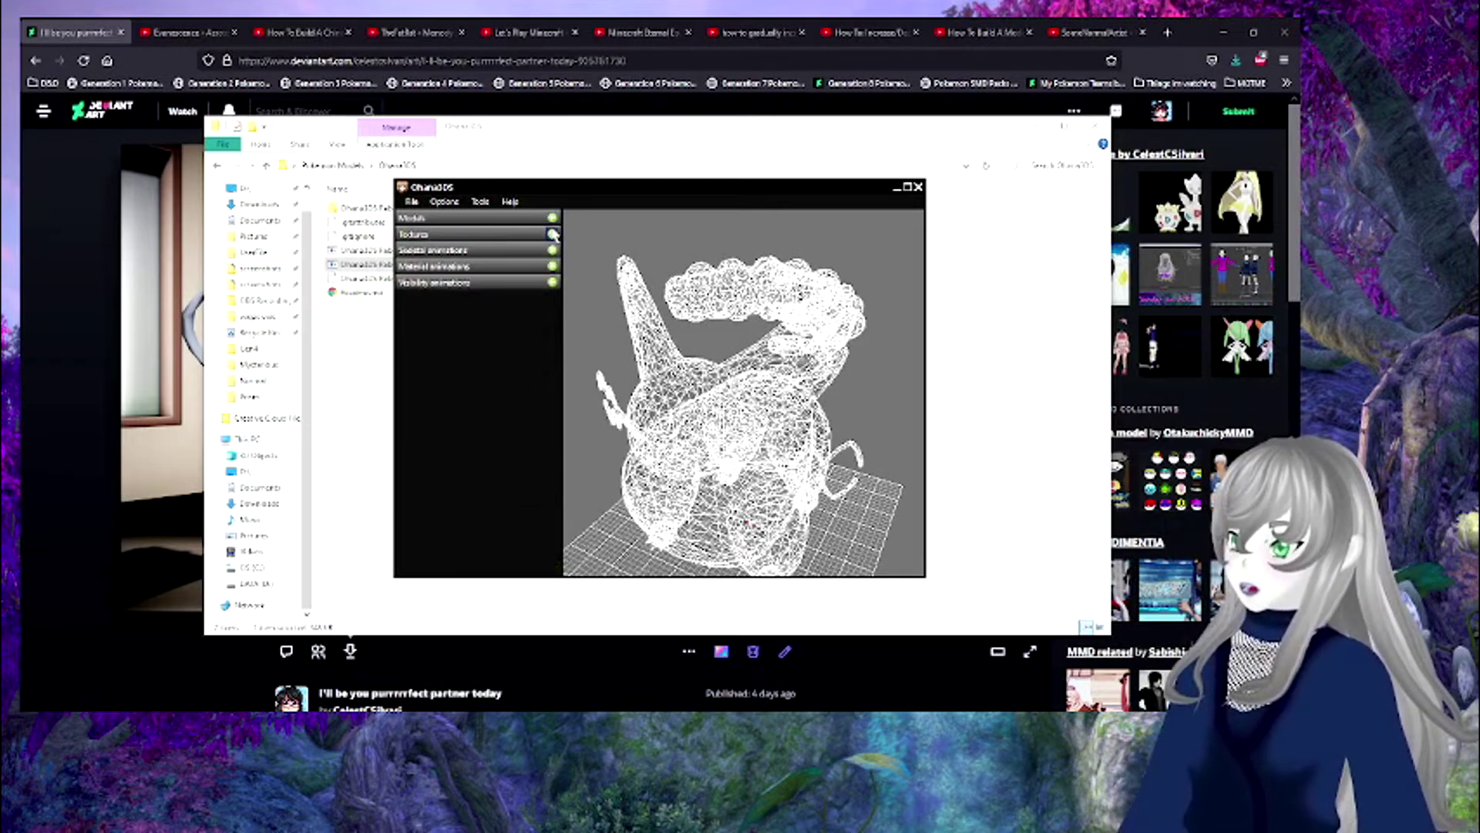
left_click(482, 202)
mouse_move(449, 205)
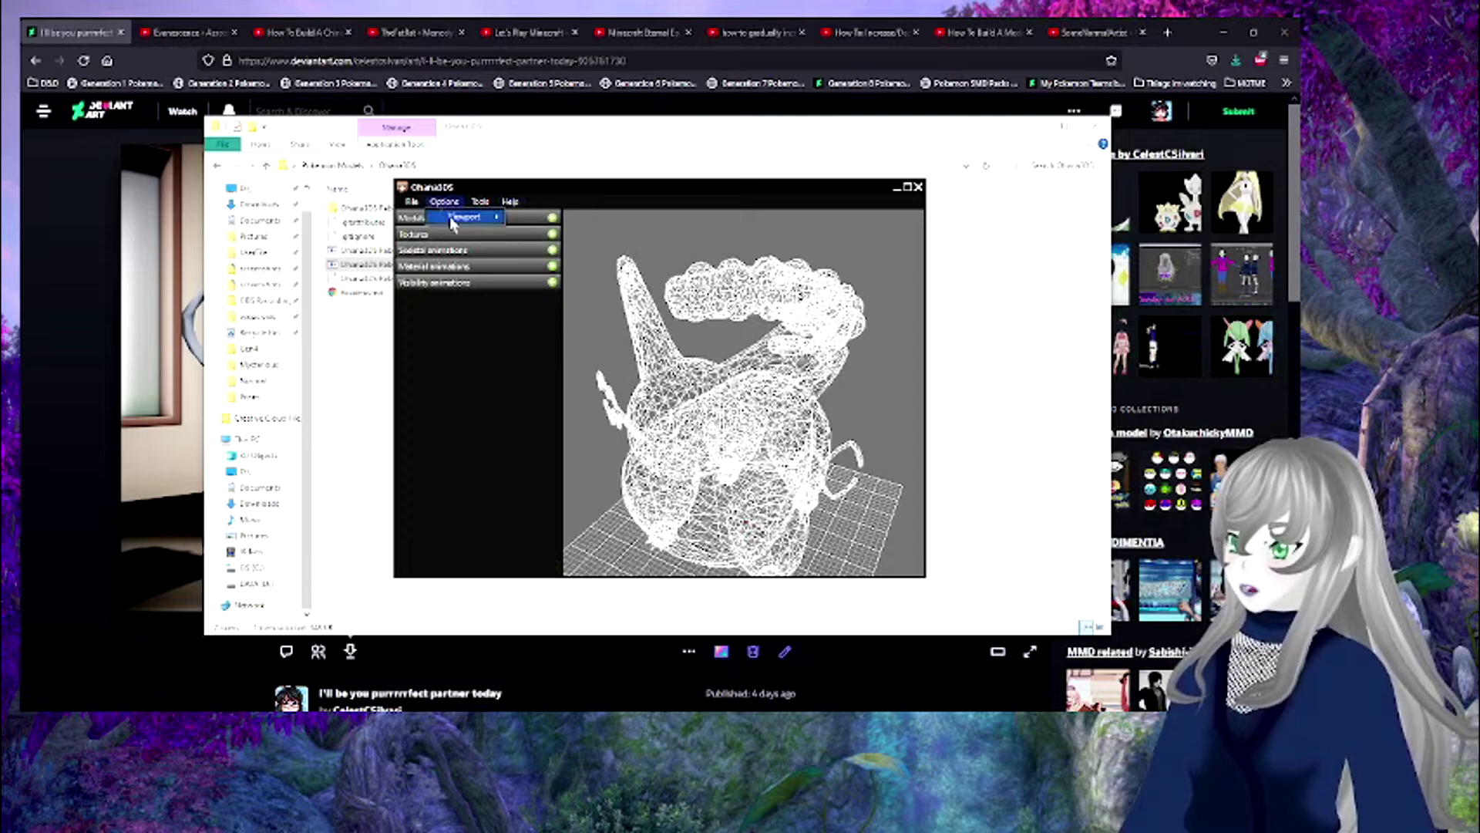
left_click(558, 295)
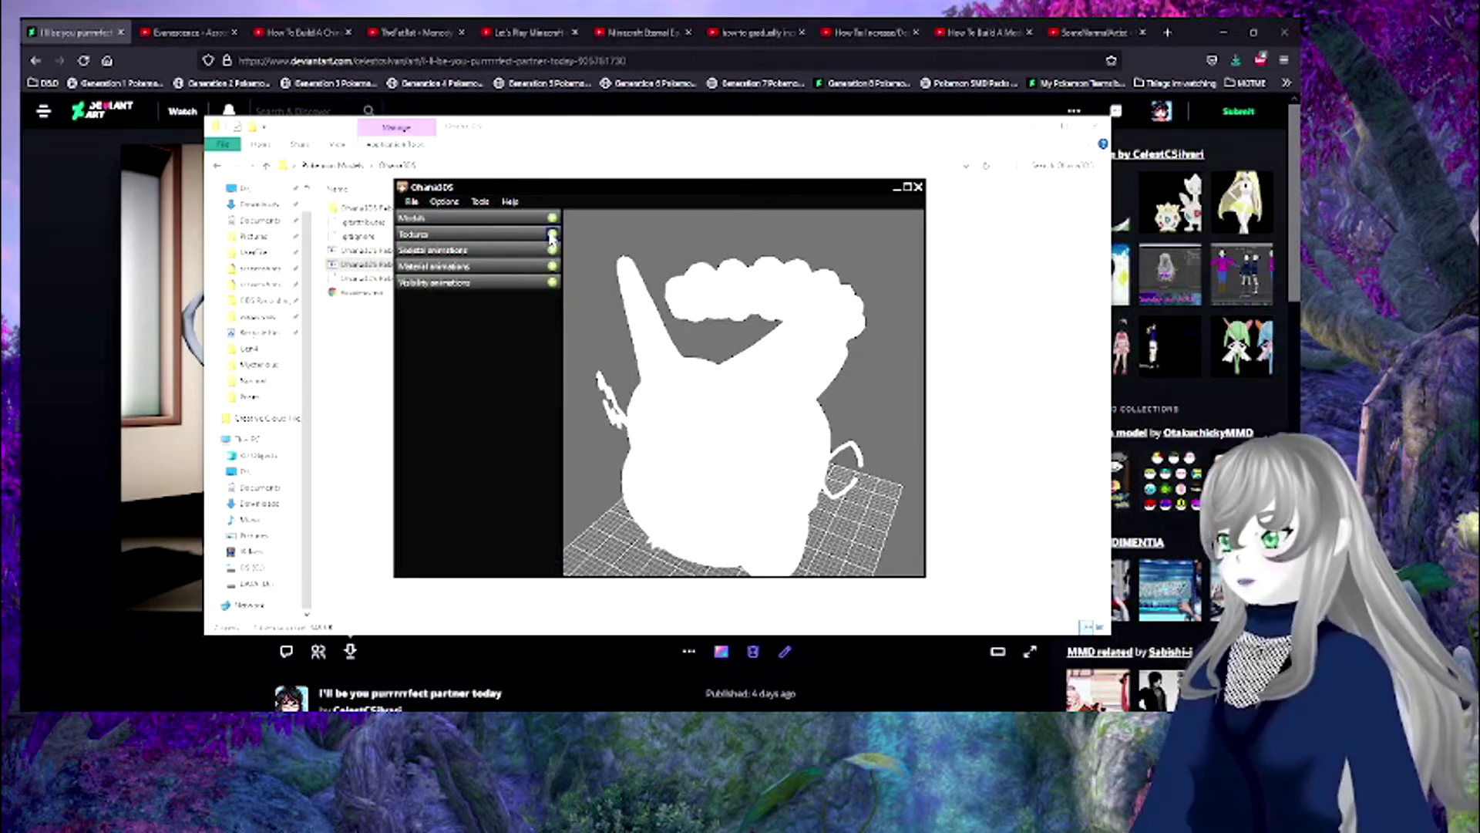
- Import Purugly's texture .bin file from the regular texture subfolder of the fourth-generation Pokemon textures
left_click(552, 234)
left_click(459, 250)
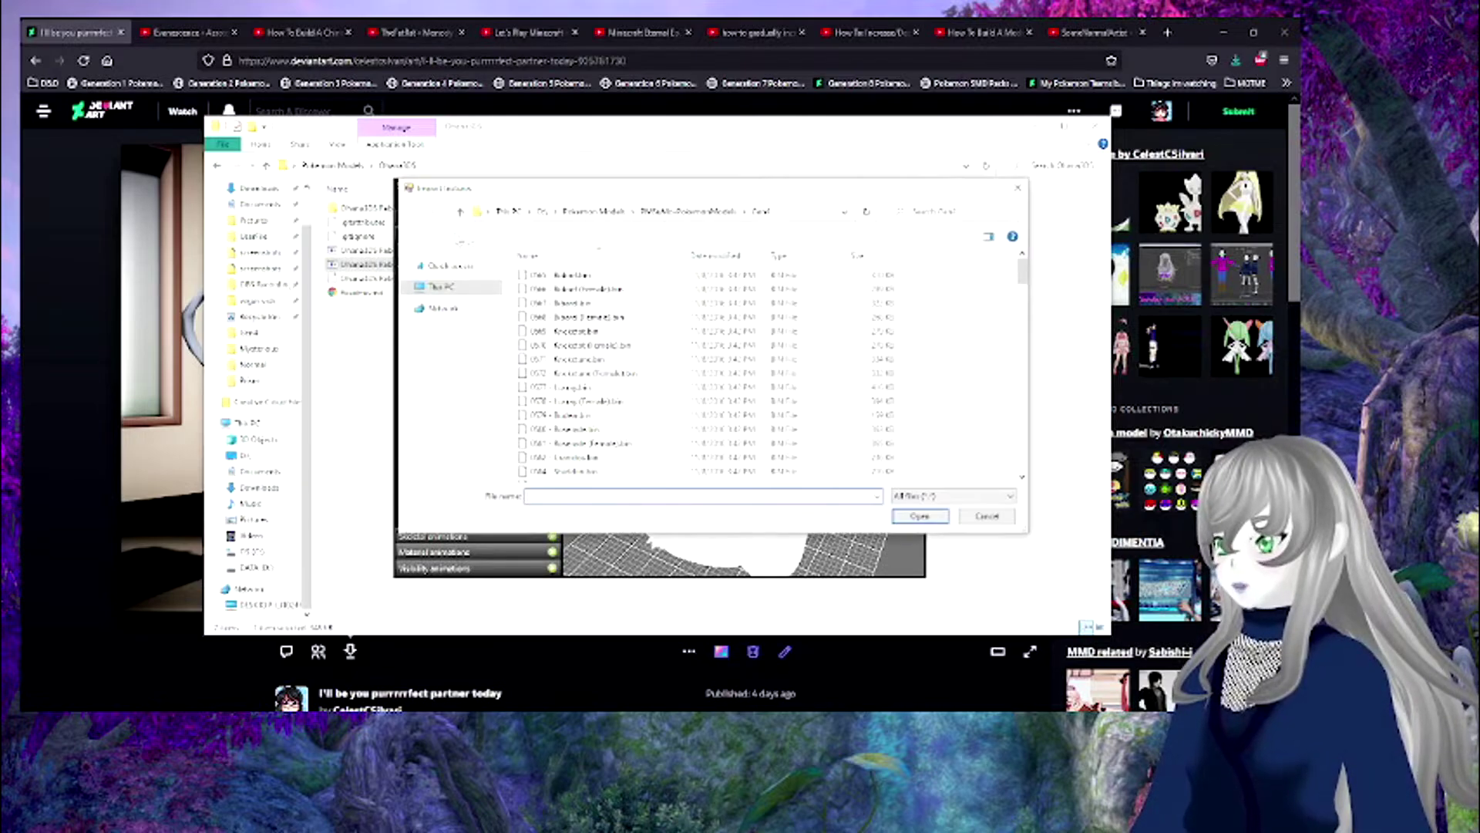
left_click(594, 210)
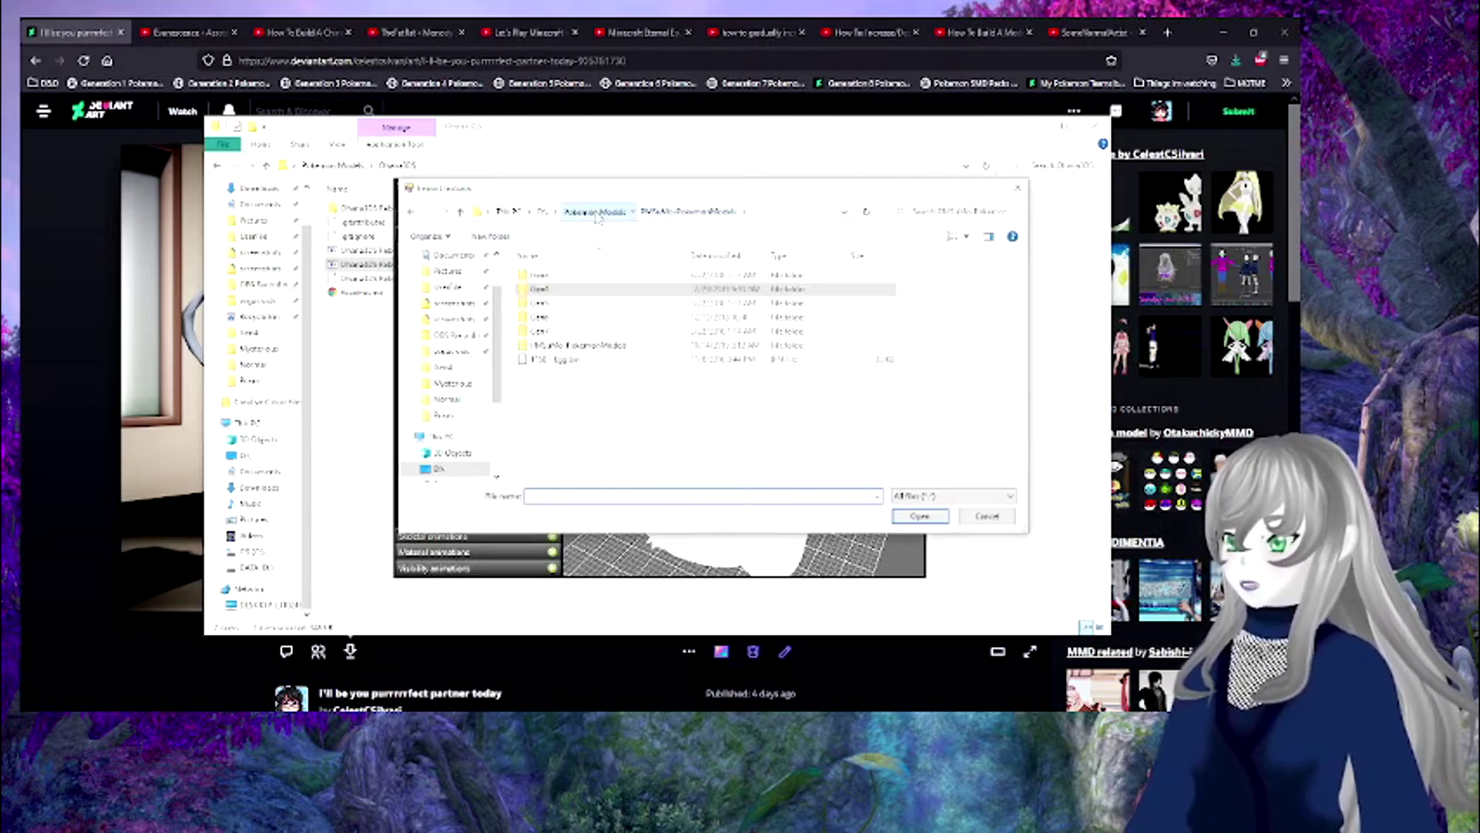
double_click(578, 359)
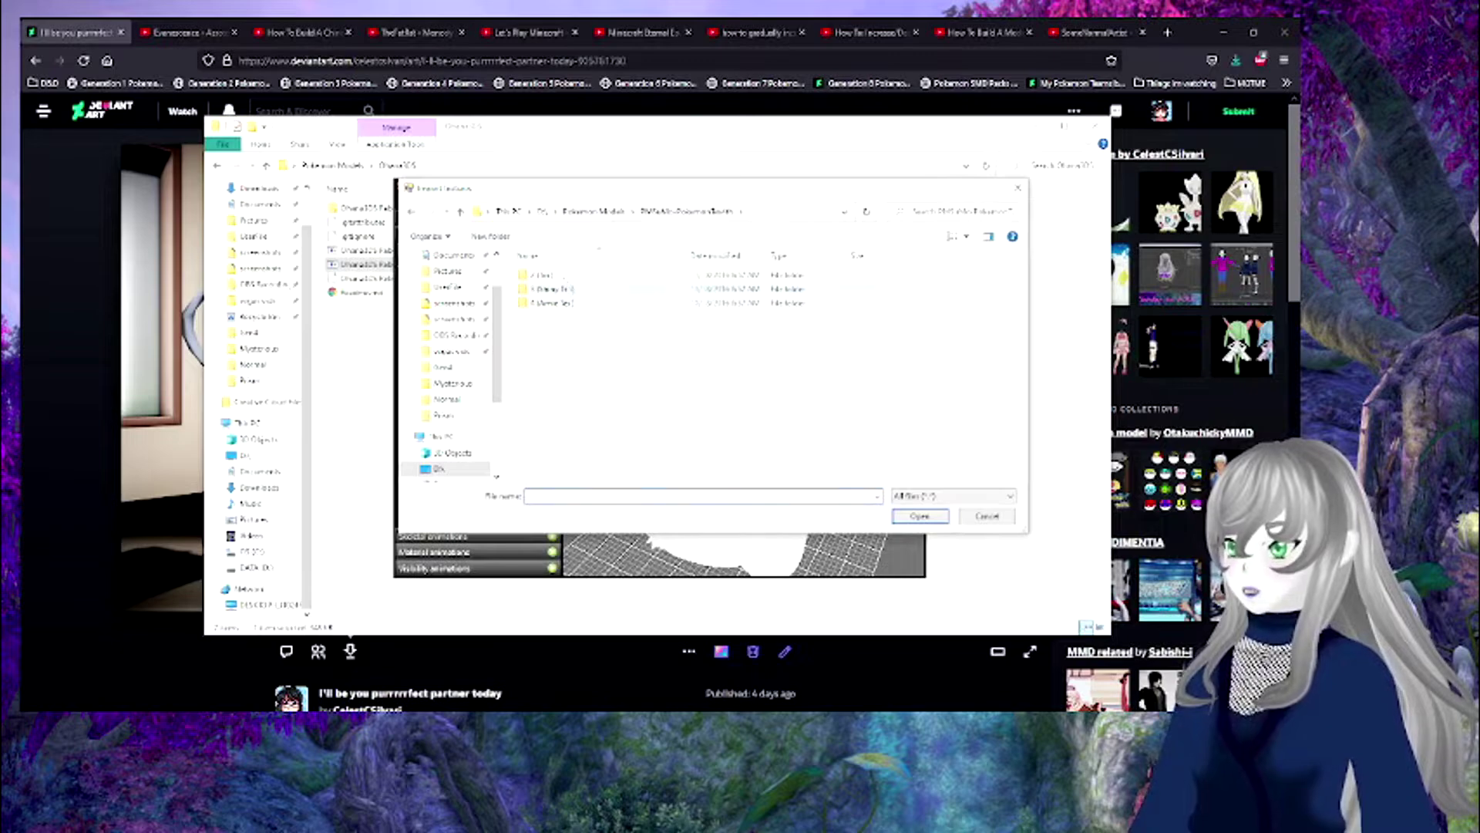
double_click(565, 276)
scroll(574, 446, "down", 15)
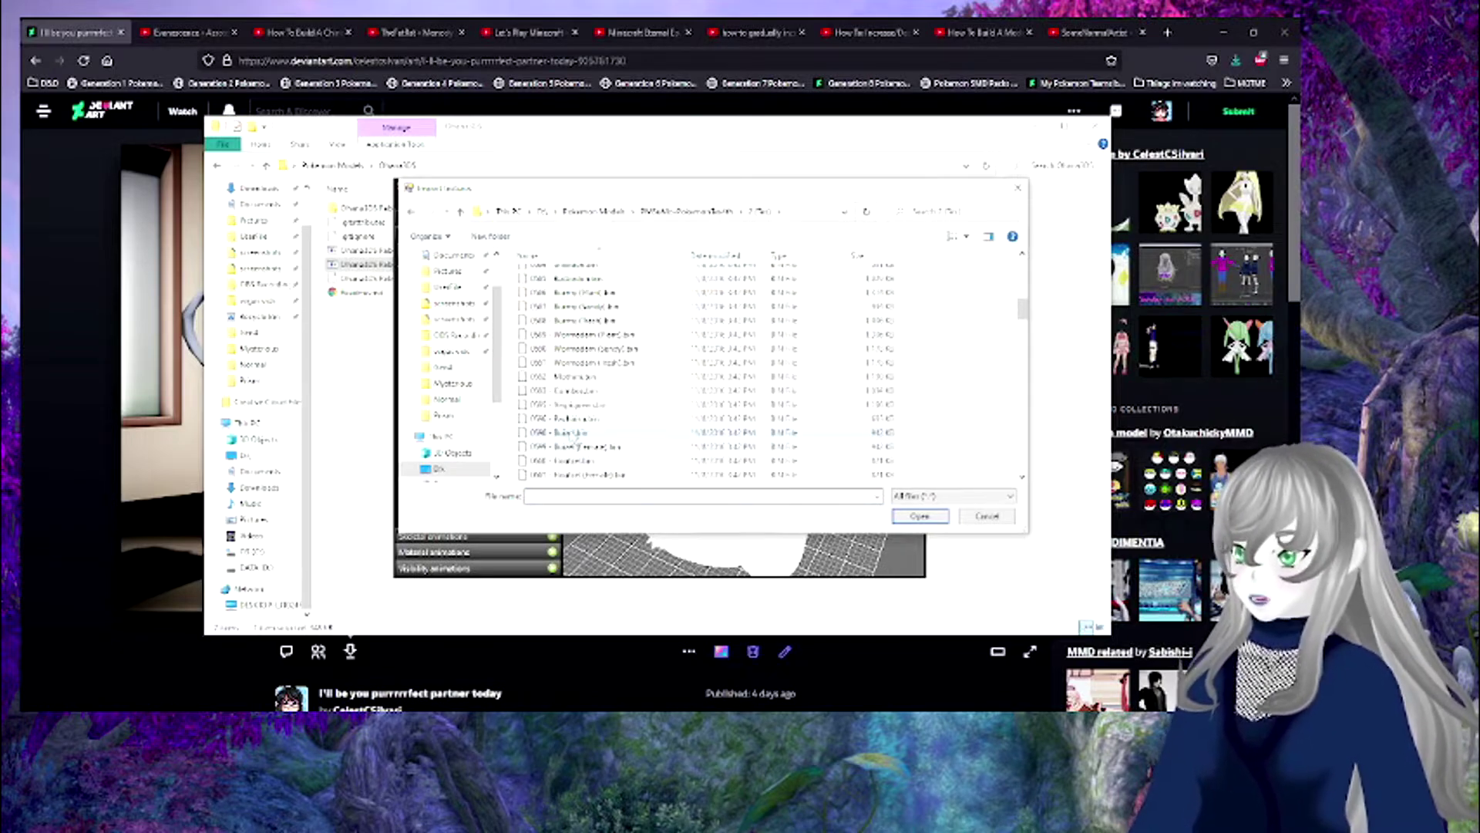
scroll(574, 446, "down", 3)
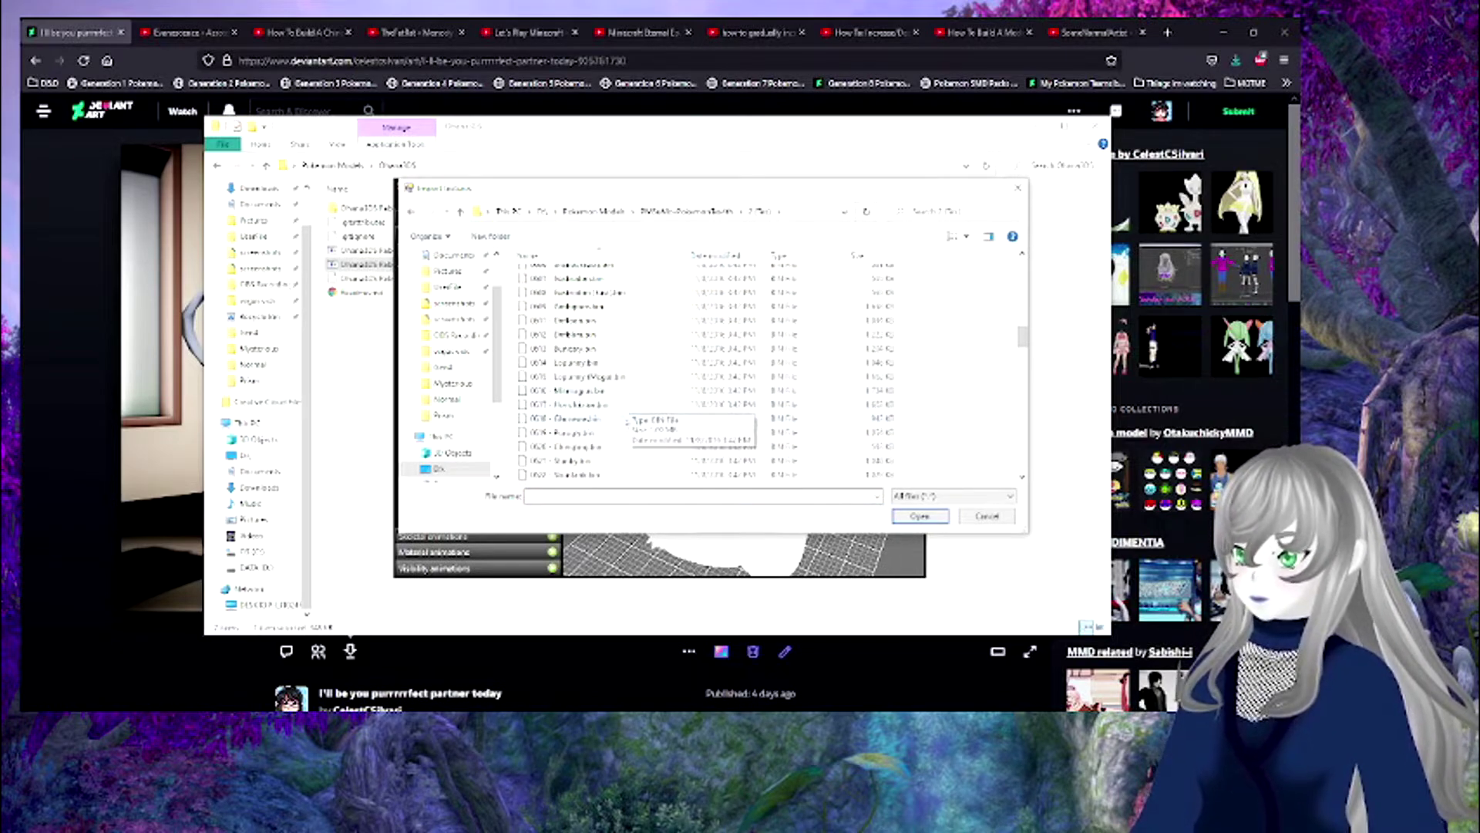
left_click(577, 433)
double_click(577, 434)
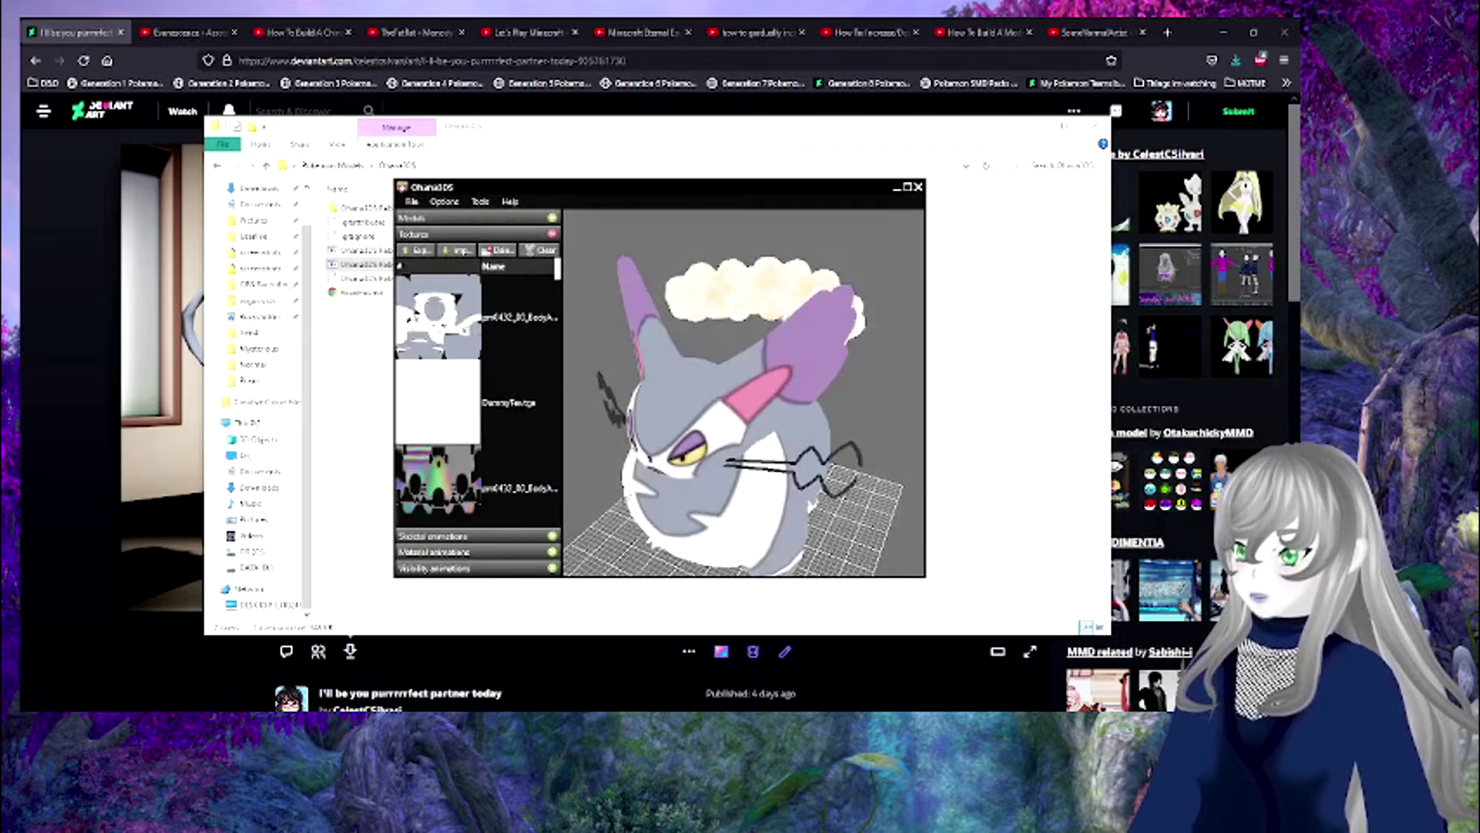
- Inspect the textured Purugly model and look through its imported body, eye and mouth textures
left_click_drag(805, 495, 796, 463)
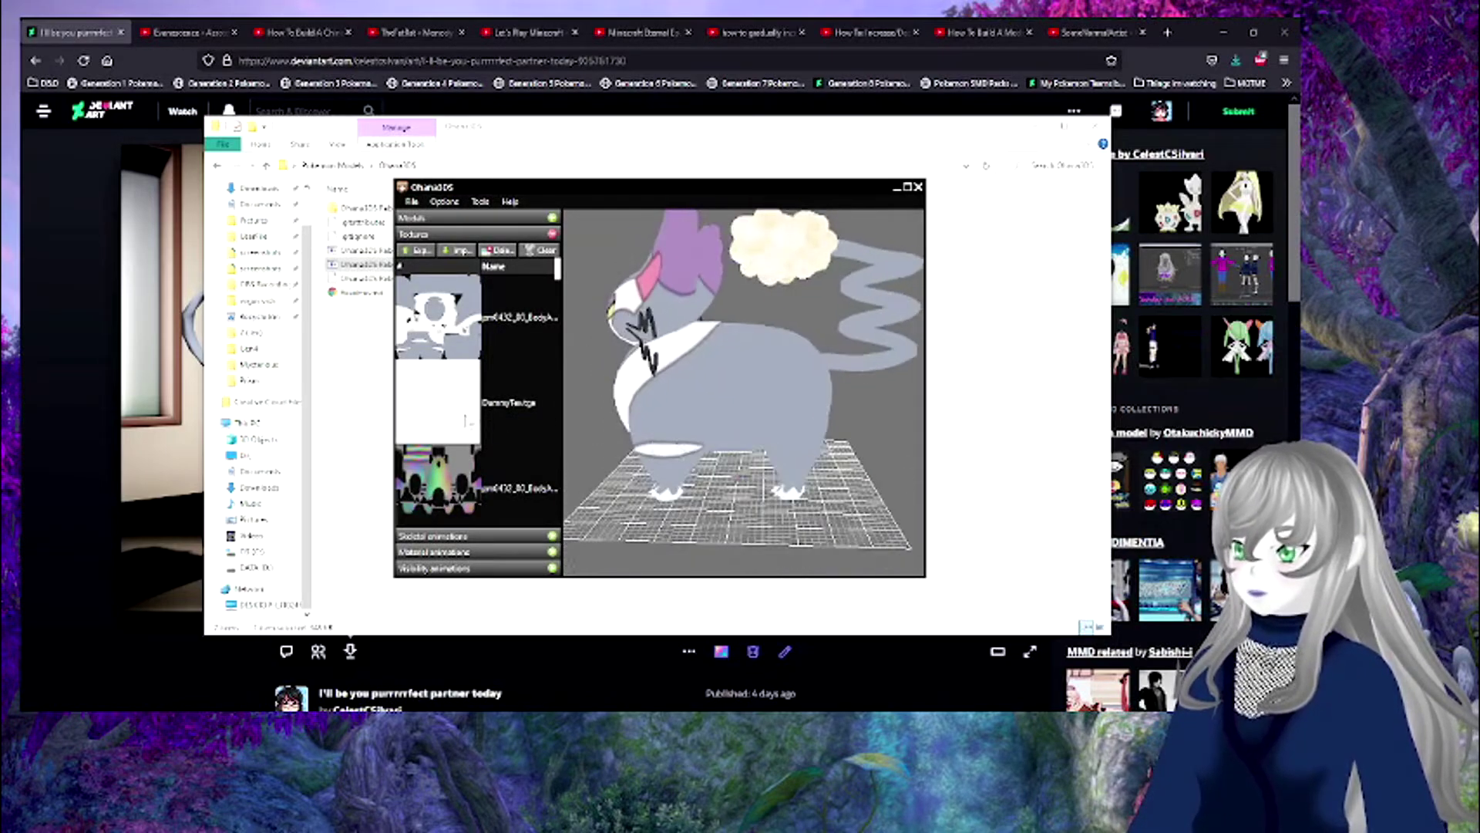
scroll(466, 426, "down", 5)
scroll(465, 426, "up", 2)
scroll(472, 408, "down", 2)
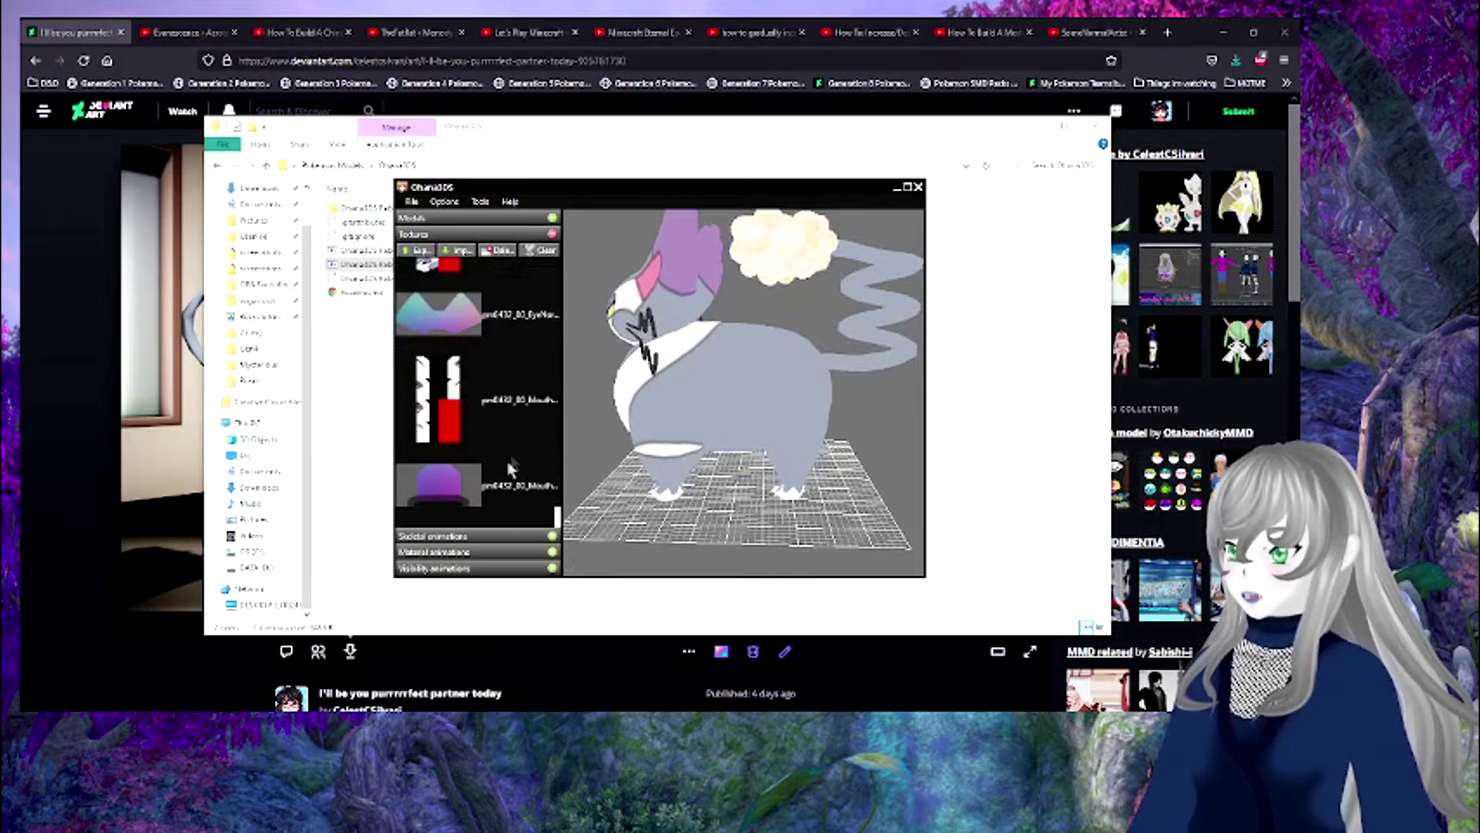
scroll(483, 387, "up", 2)
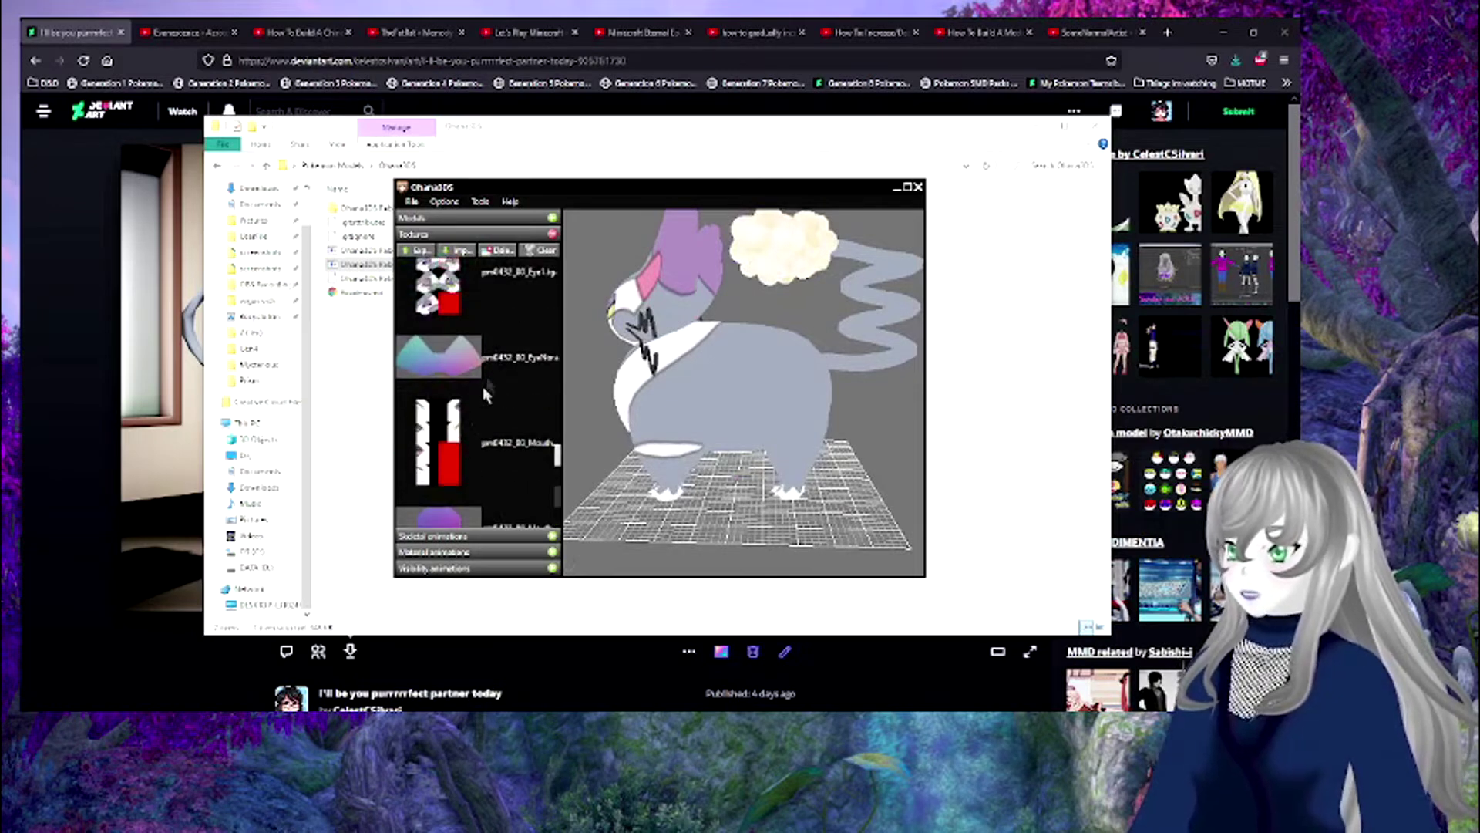
- Export all textures with their internal names to the Normal subfolder of D:\432 Purugly
left_click(417, 250)
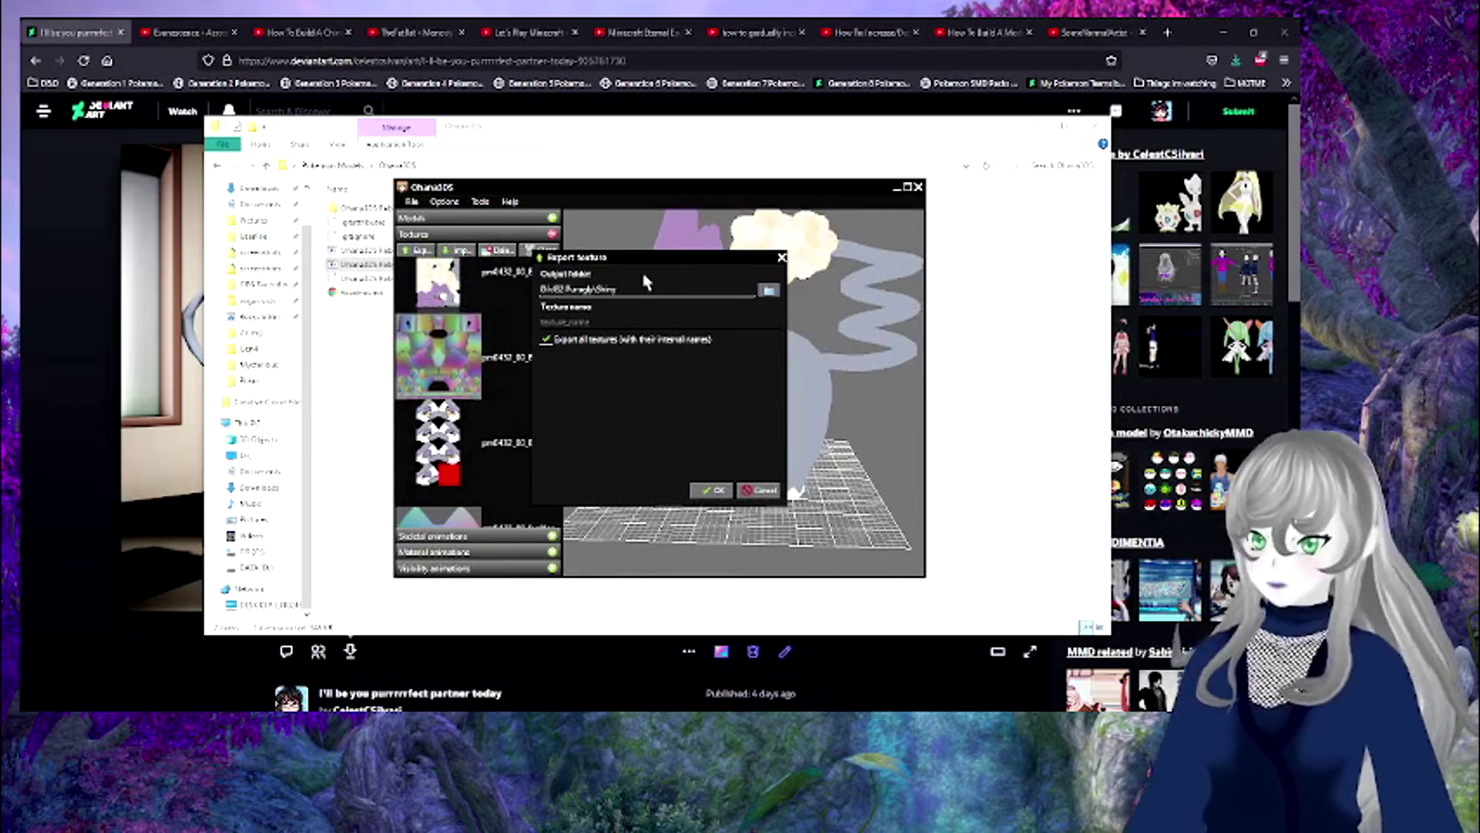
key("BackSpace")
key("BackSpace")
key("BackSpace")
key("BackSpace")
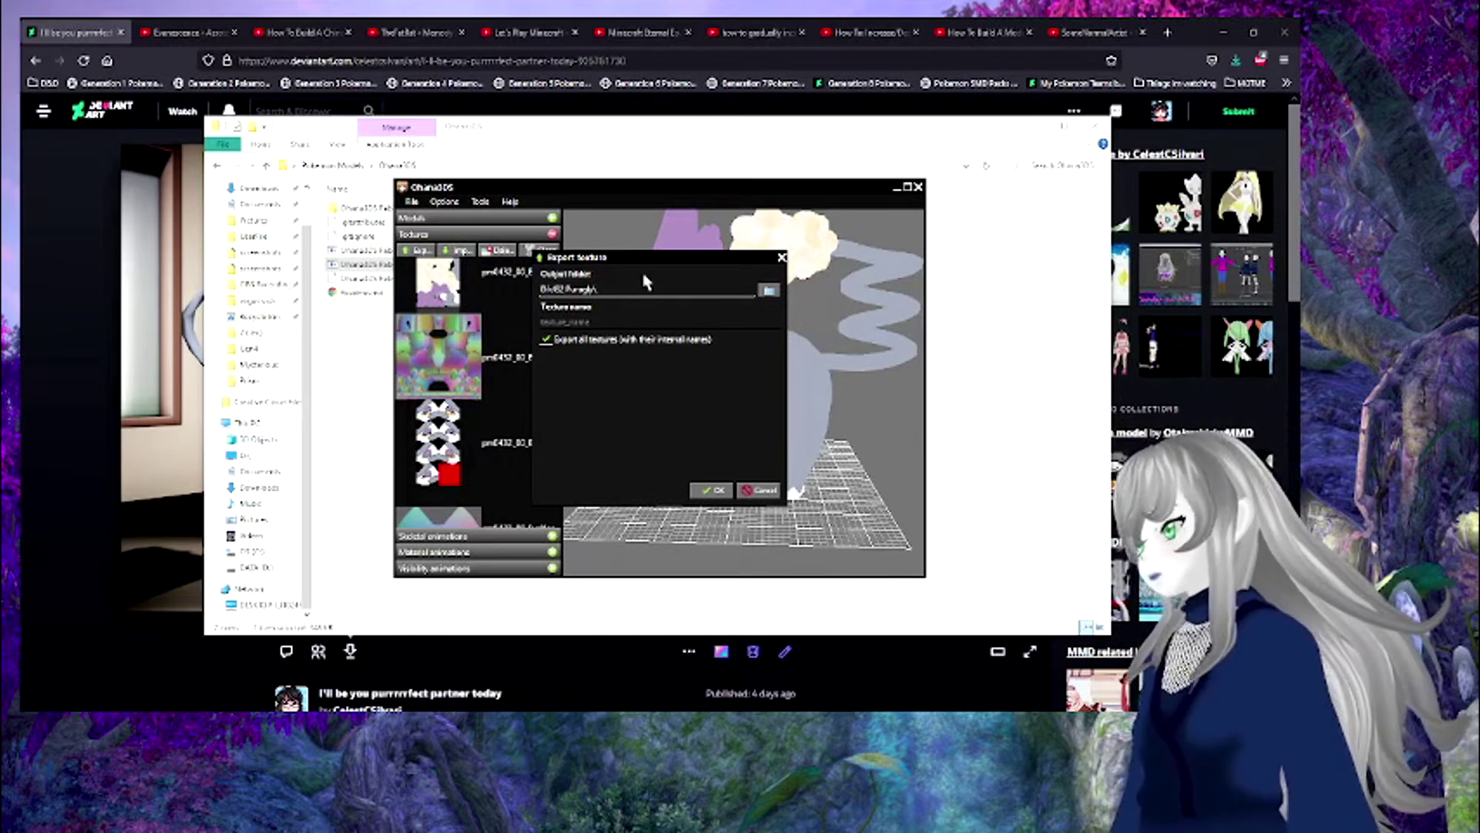
type("N")
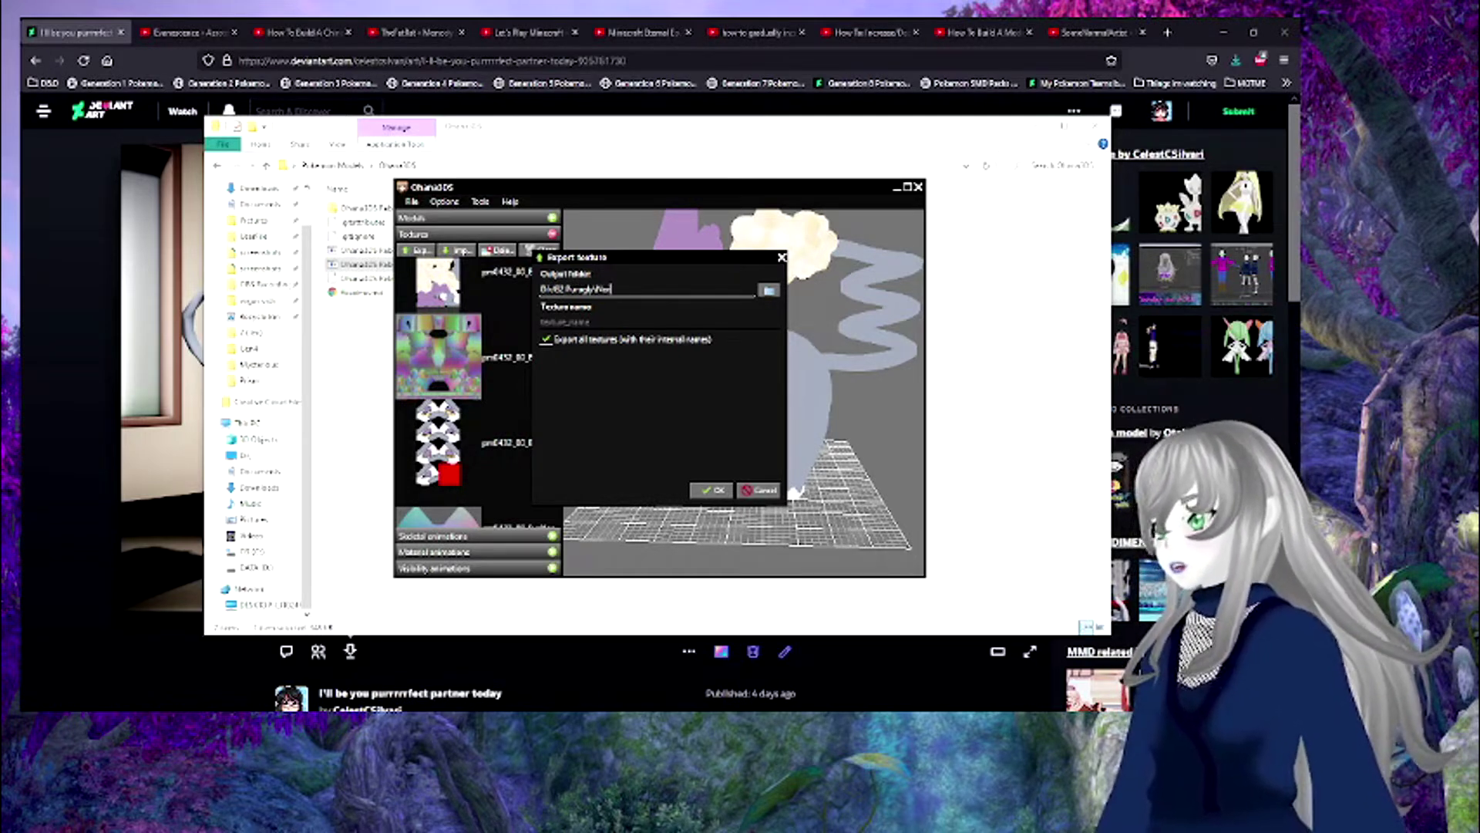
type("ormal")
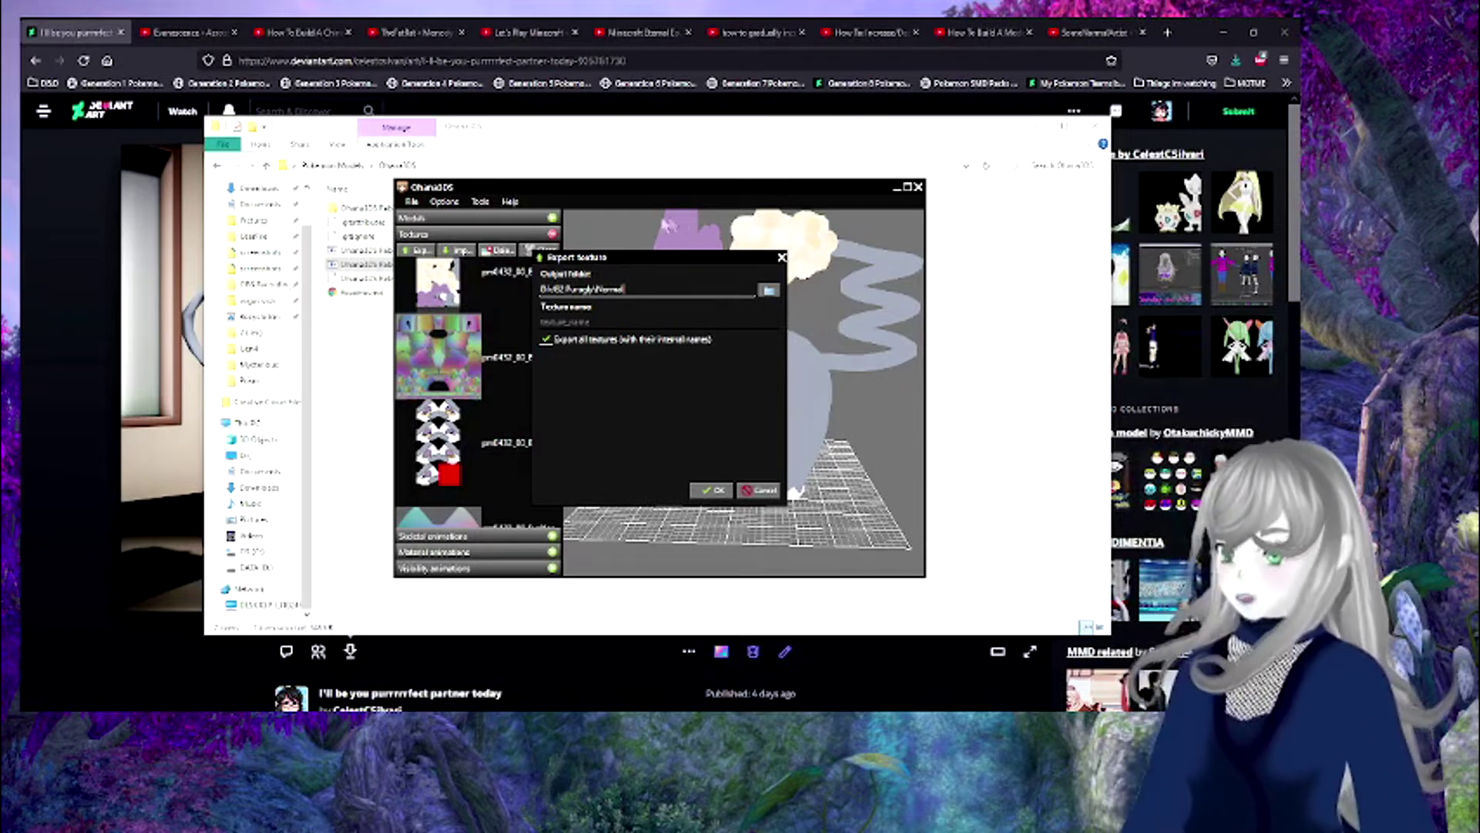
left_click(717, 490)
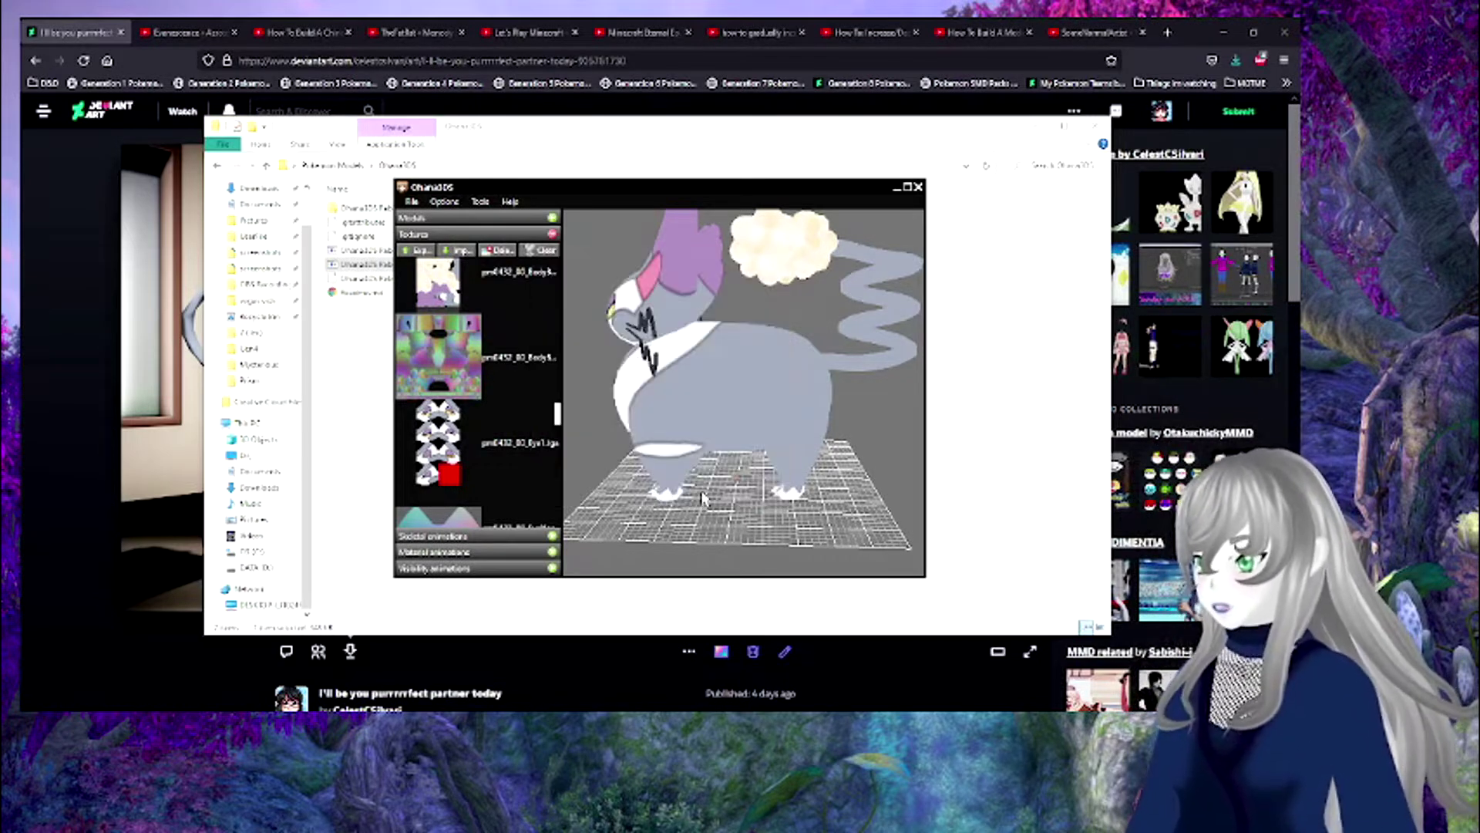
- Check the exported texture images in the Normal subfolder of 432 Purugly and return to the model viewer
left_click(340, 725)
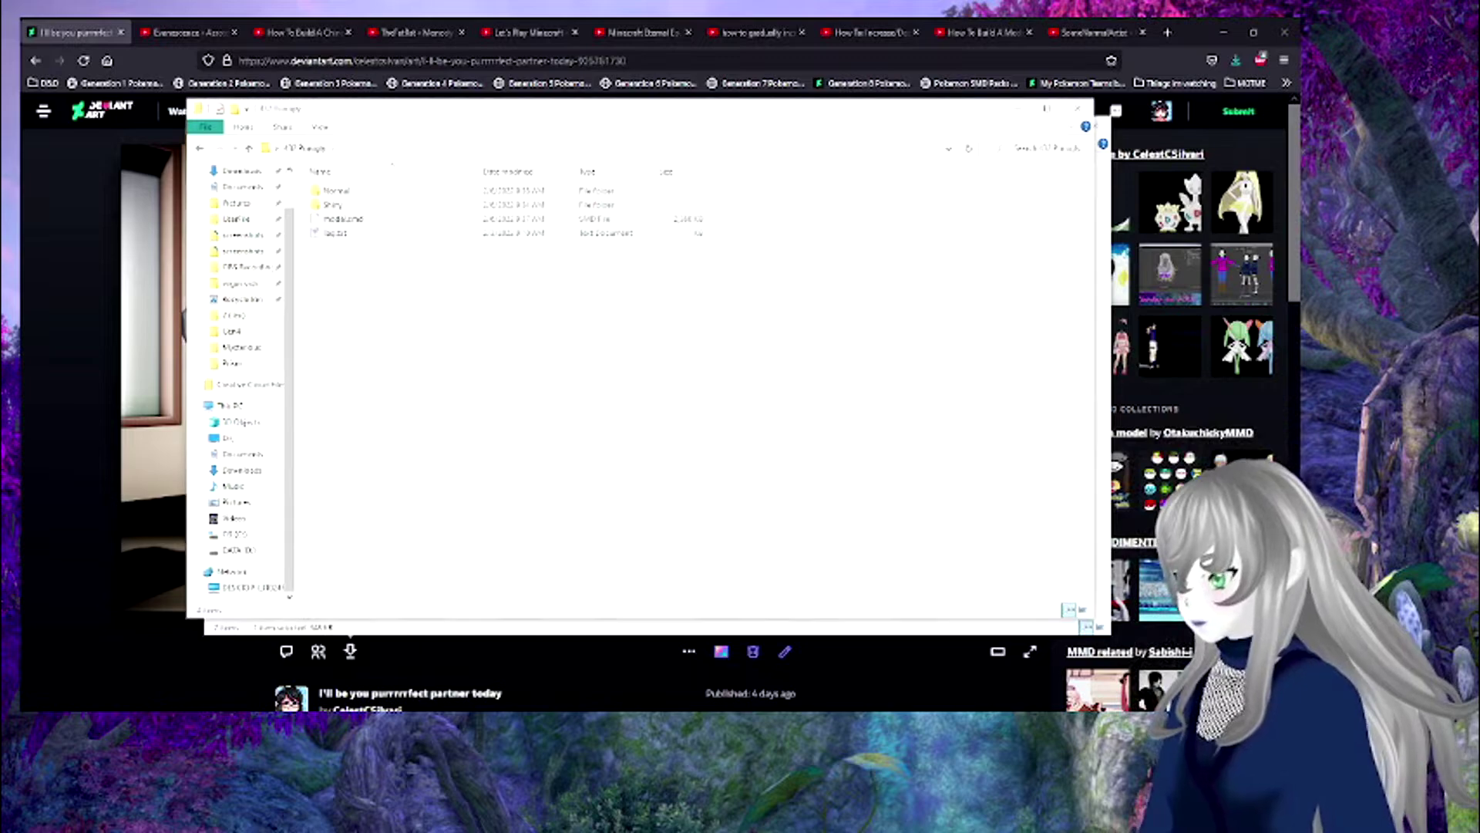
double_click(373, 193)
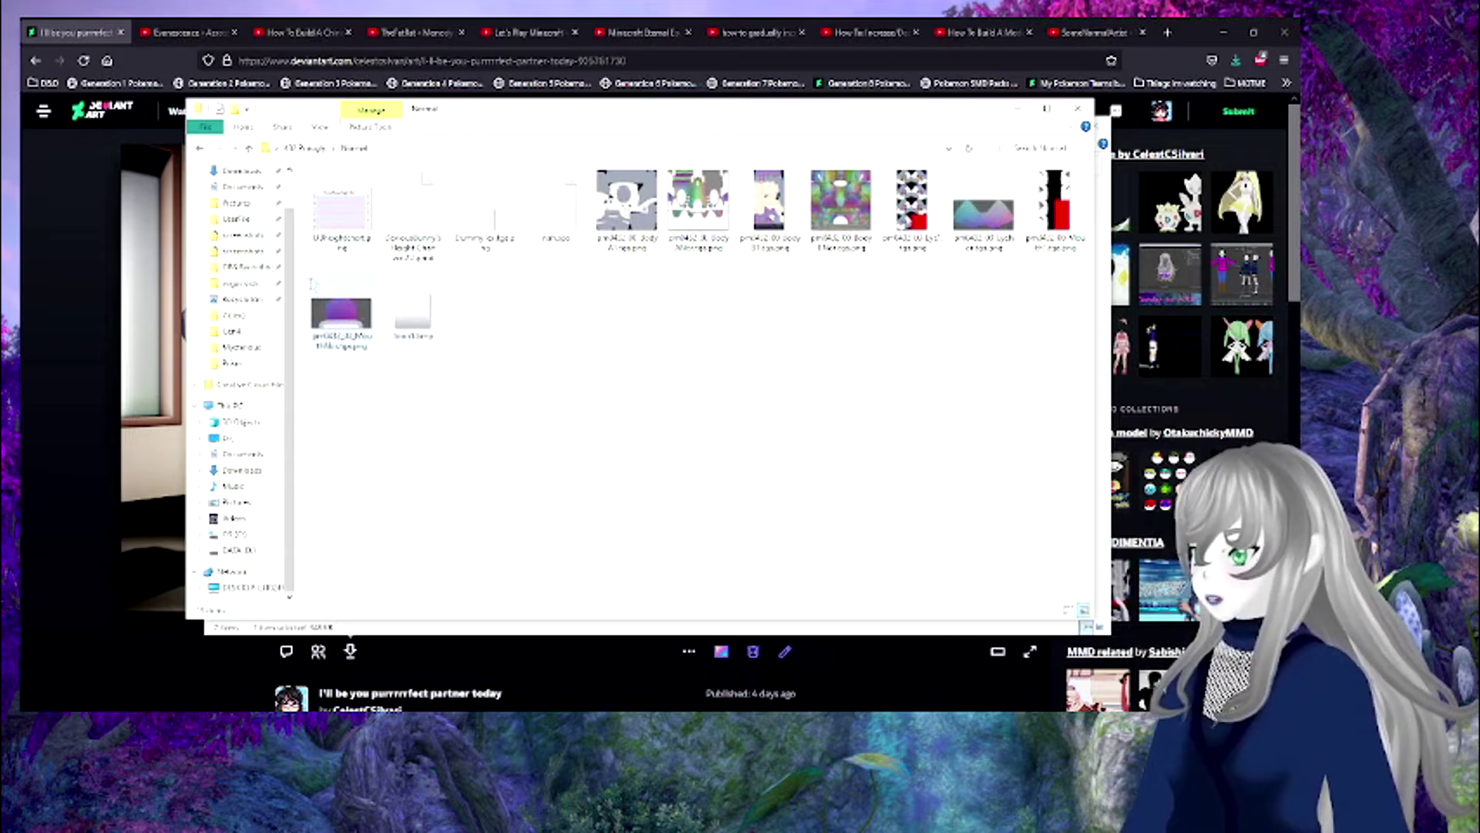
left_click_drag(323, 264, 421, 181)
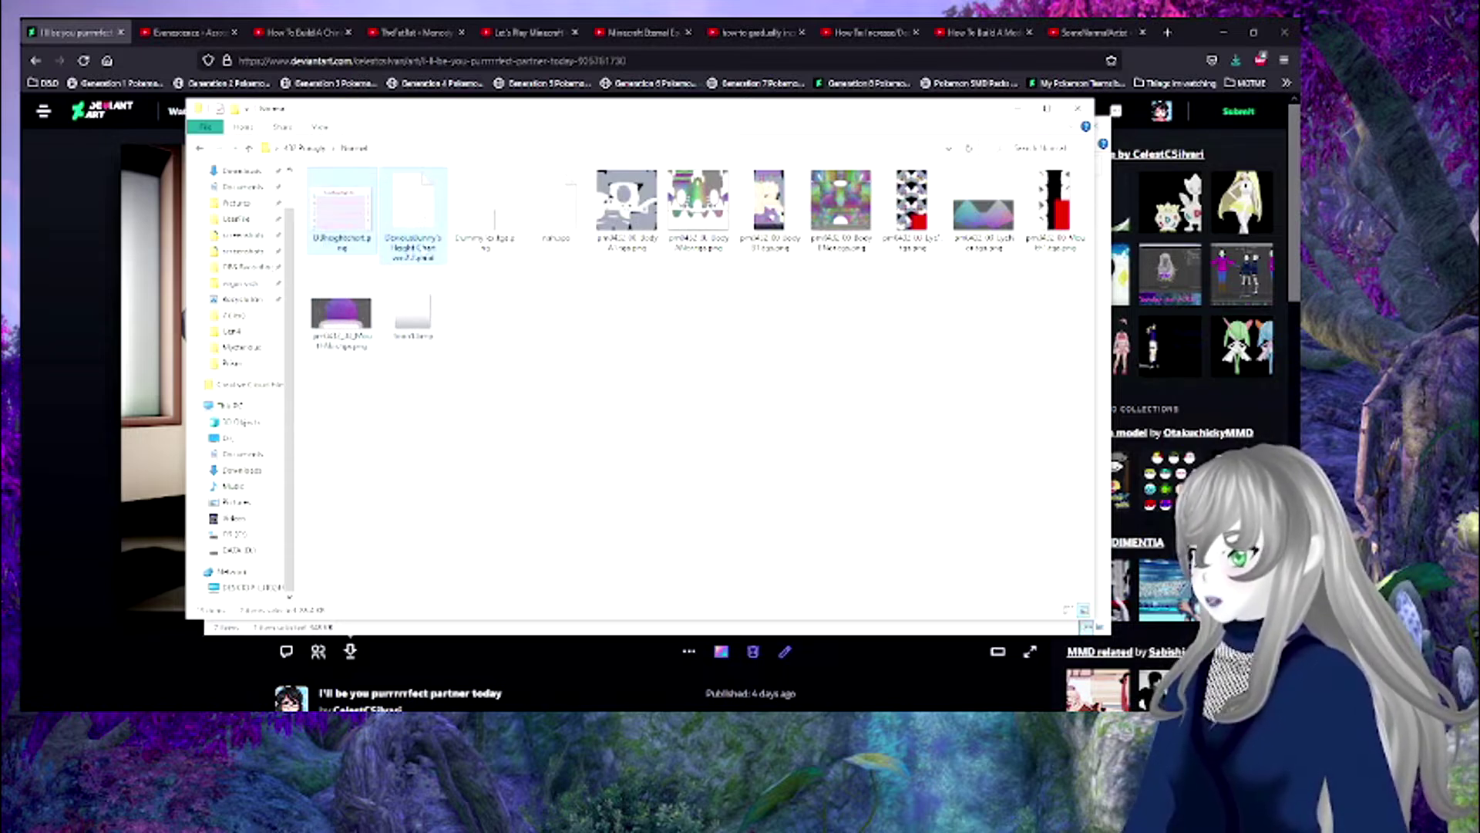
left_click(440, 340)
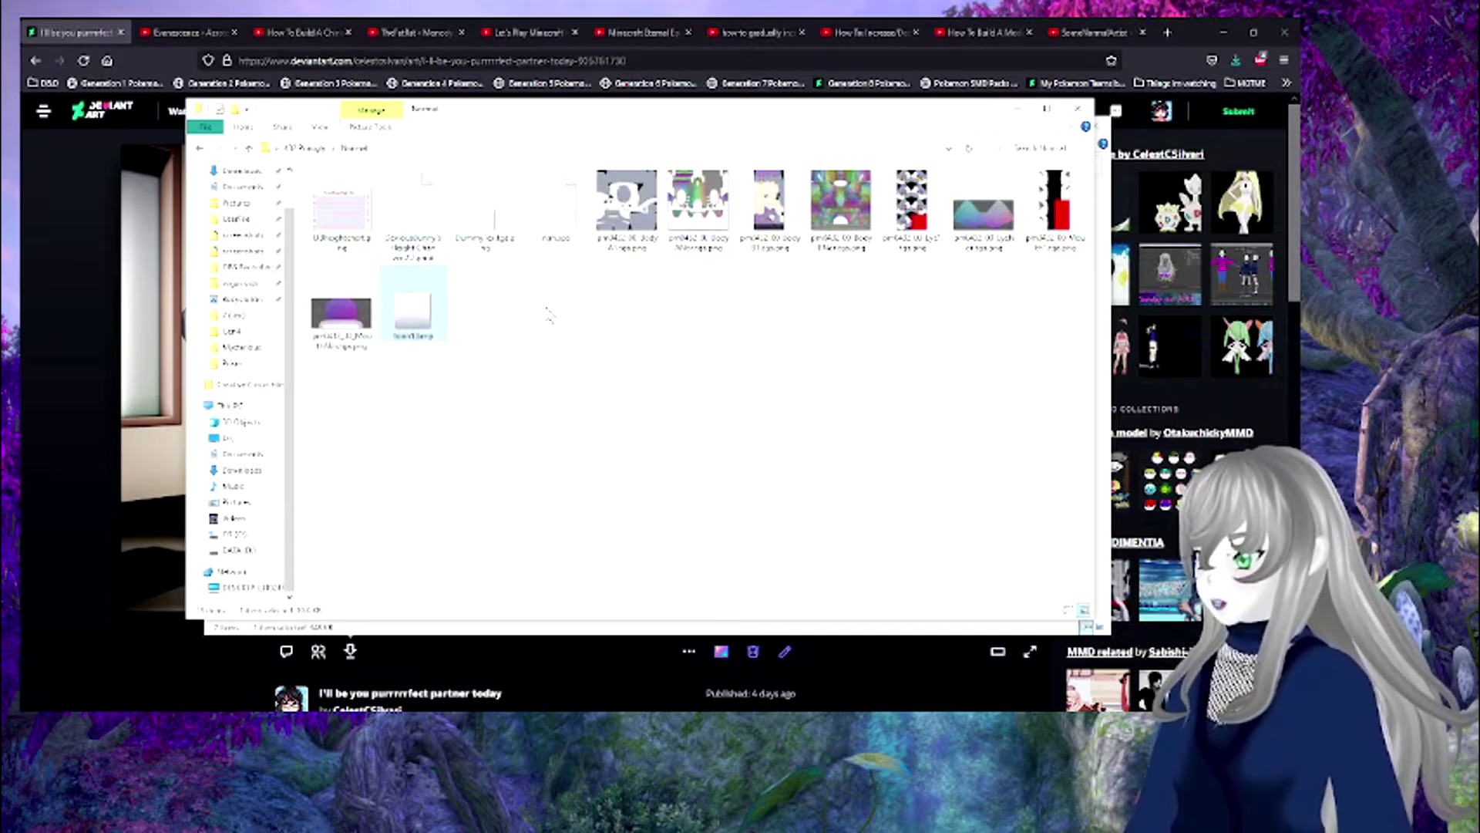
left_click(562, 222)
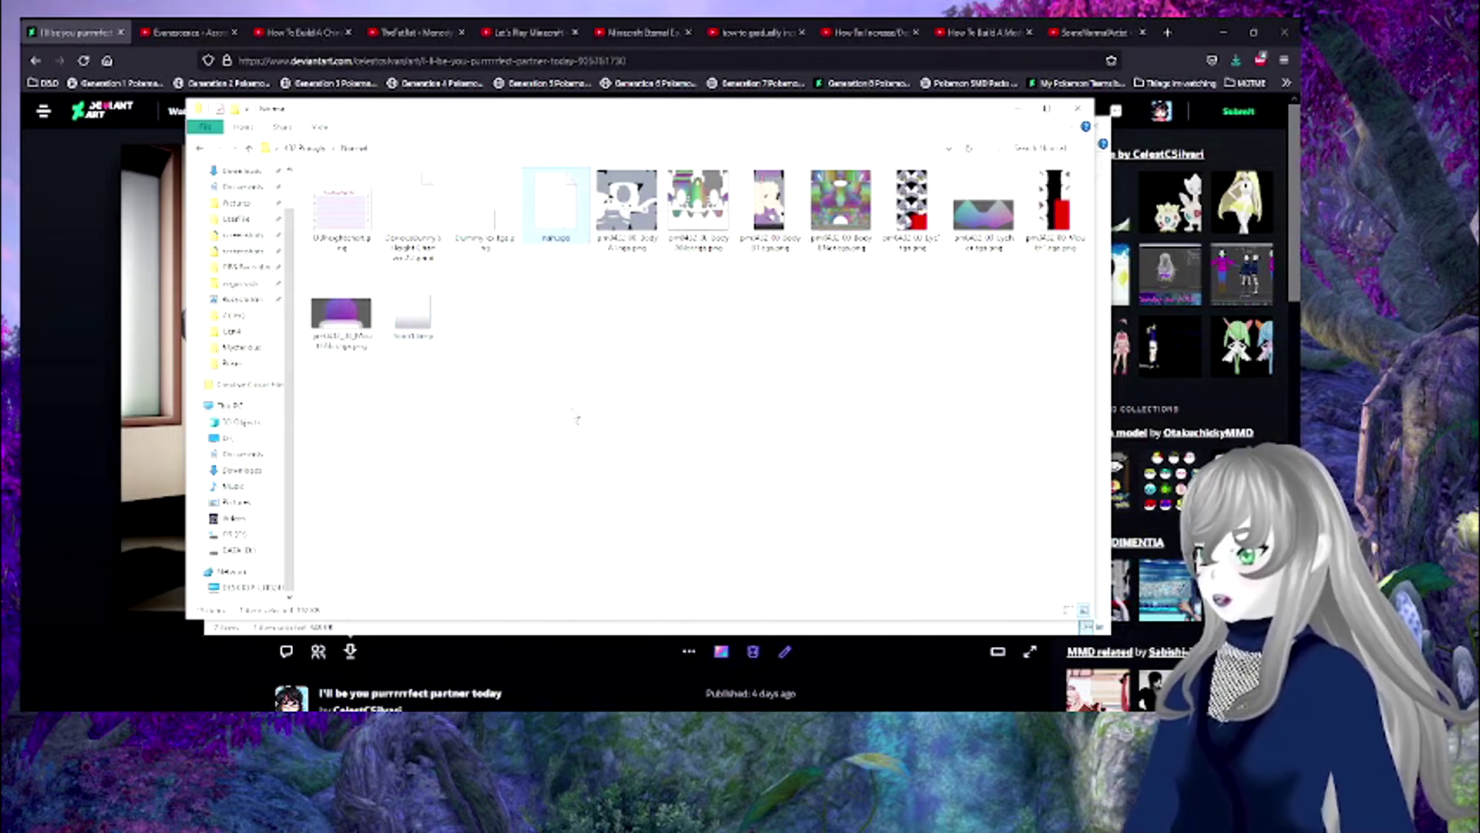
left_click(1018, 110)
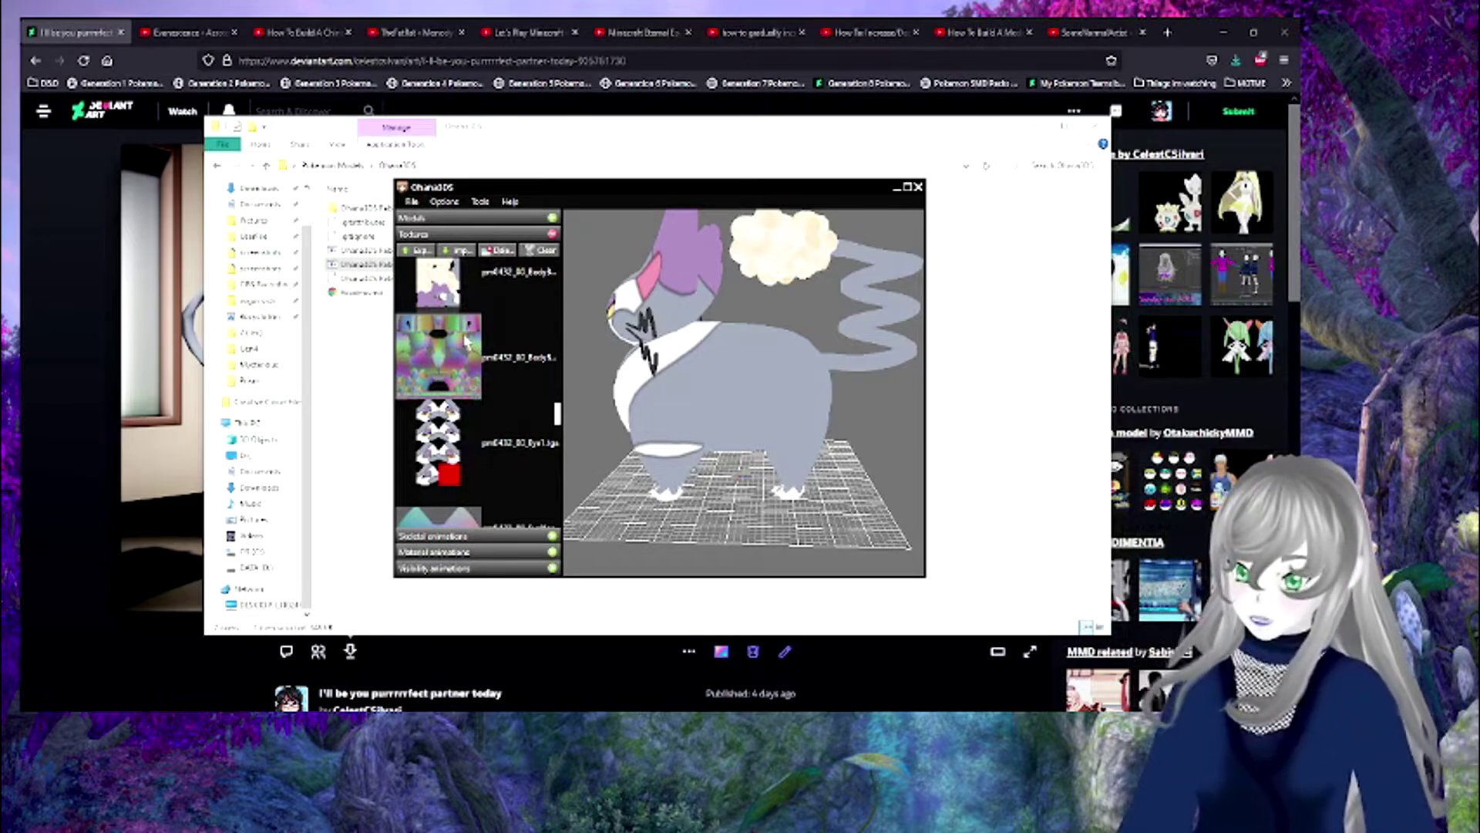
- Clear the loaded textures and import Purugly's .bin file from the shiny texture subfolder of the fourth-generation Pokemon textures
left_click(541, 250)
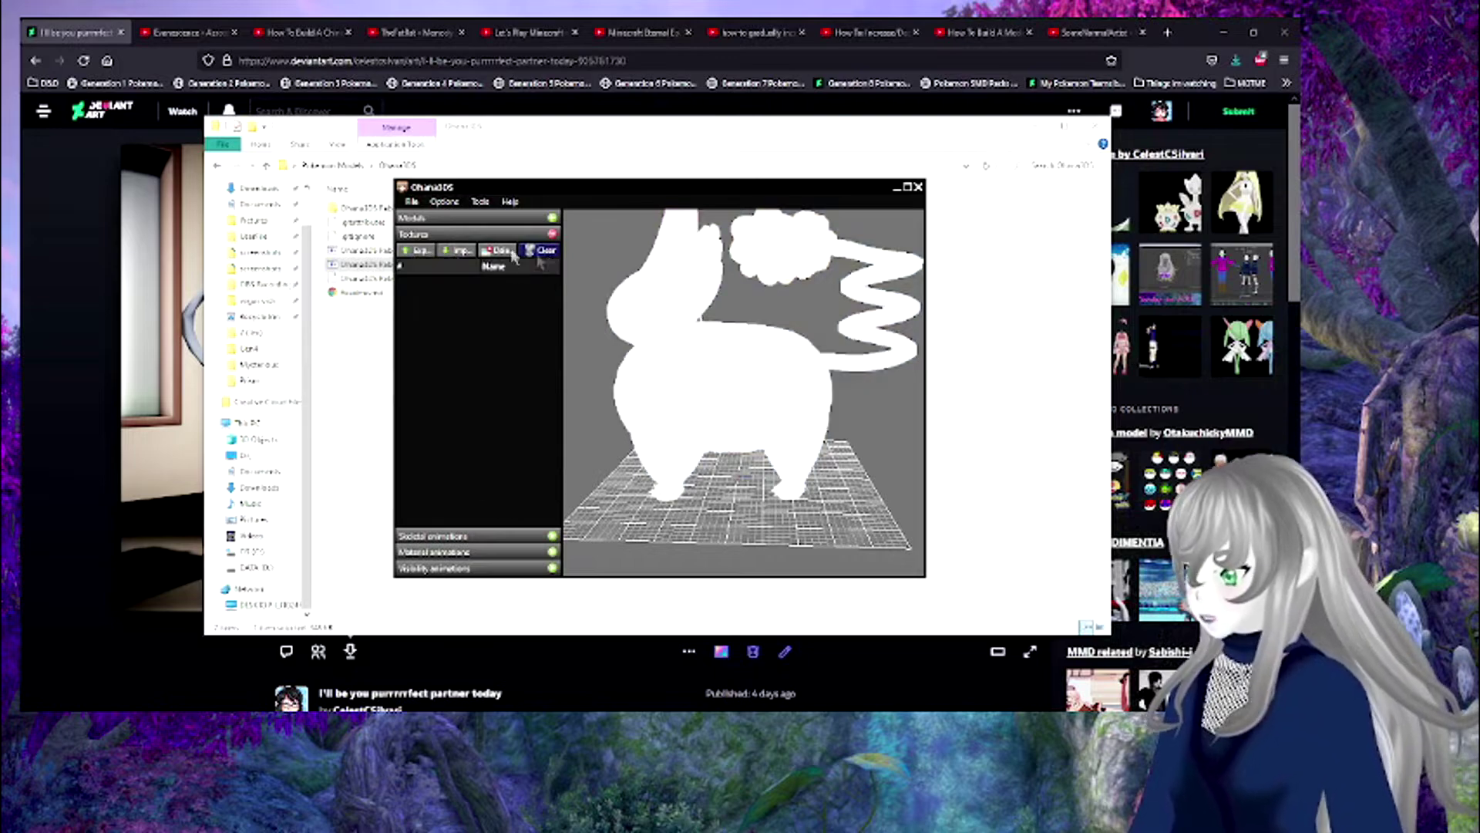
left_click(455, 252)
left_click(689, 214)
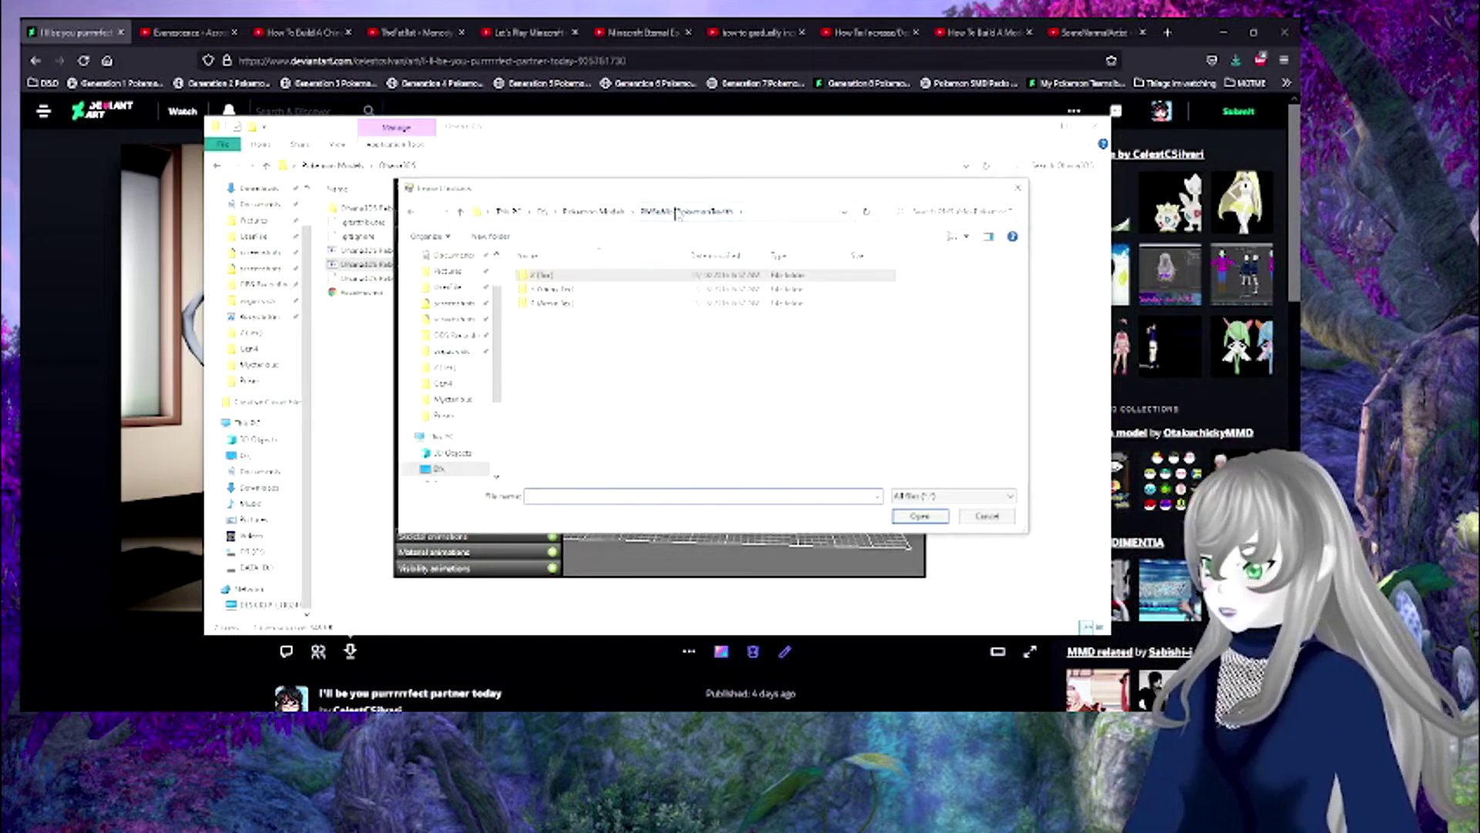
double_click(564, 290)
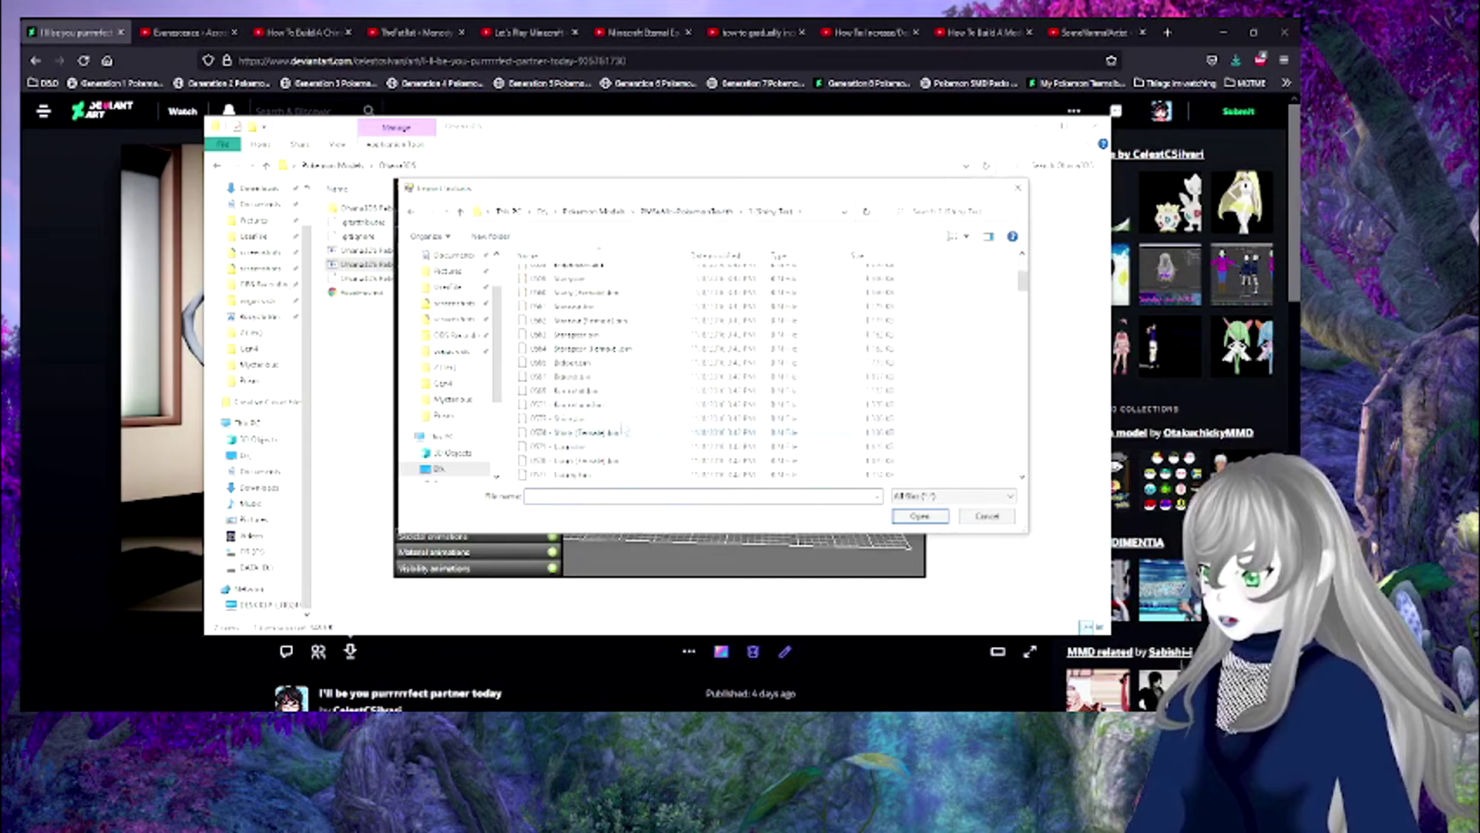
scroll(609, 385, "down", 5)
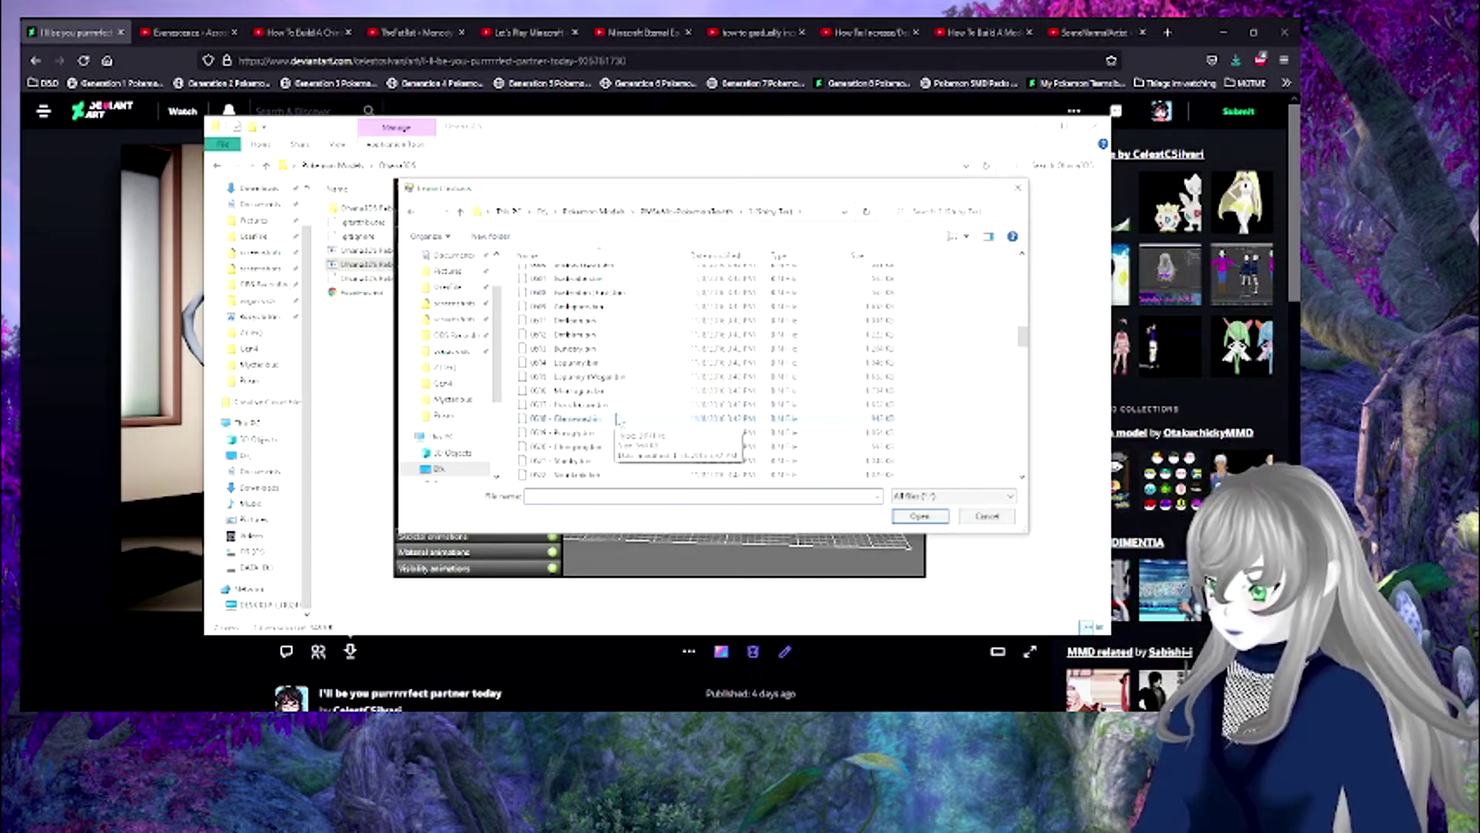
scroll(613, 432, "down", 3)
double_click(558, 437)
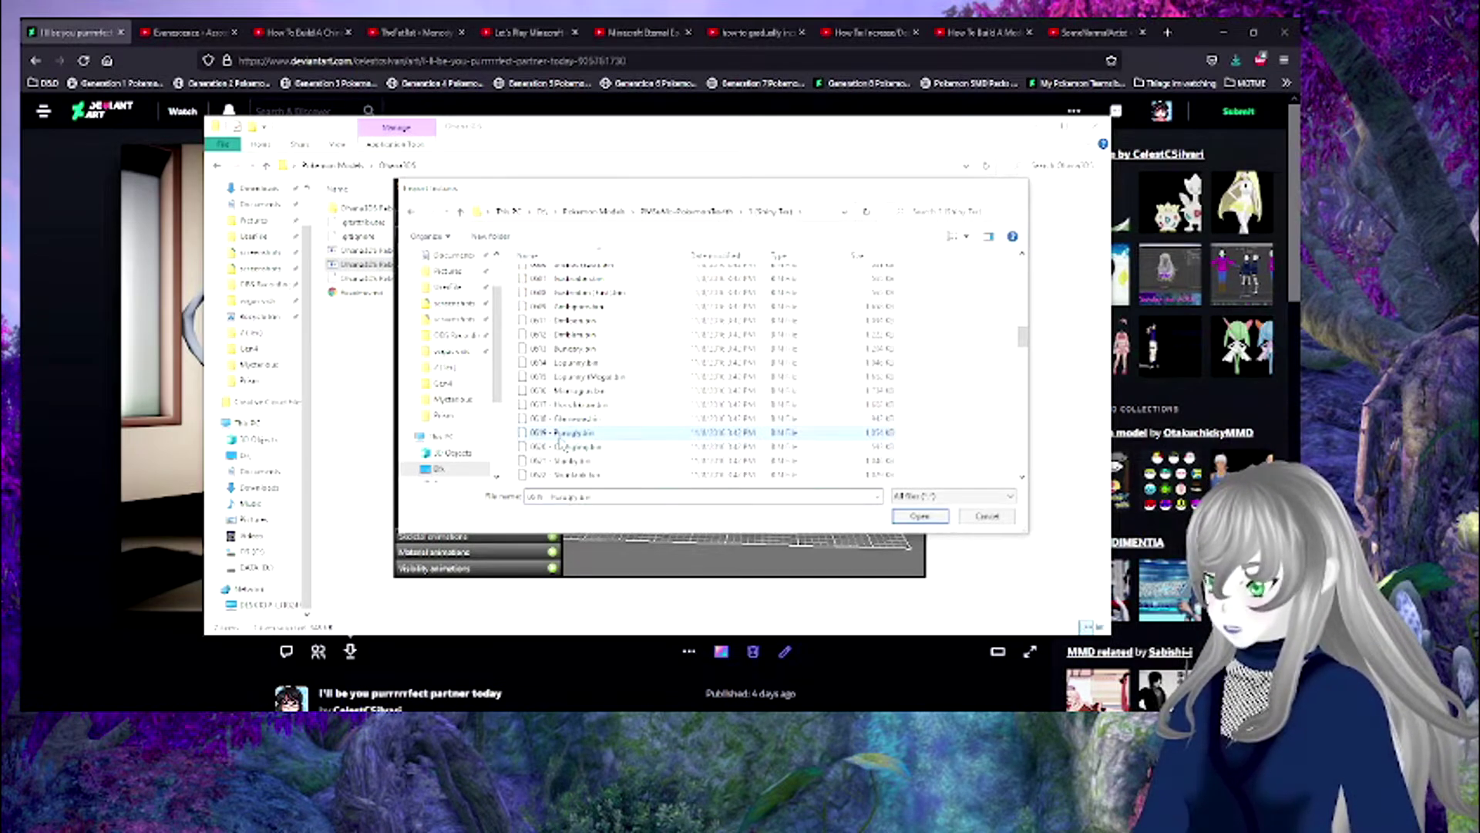
left_click_drag(610, 395, 736, 415)
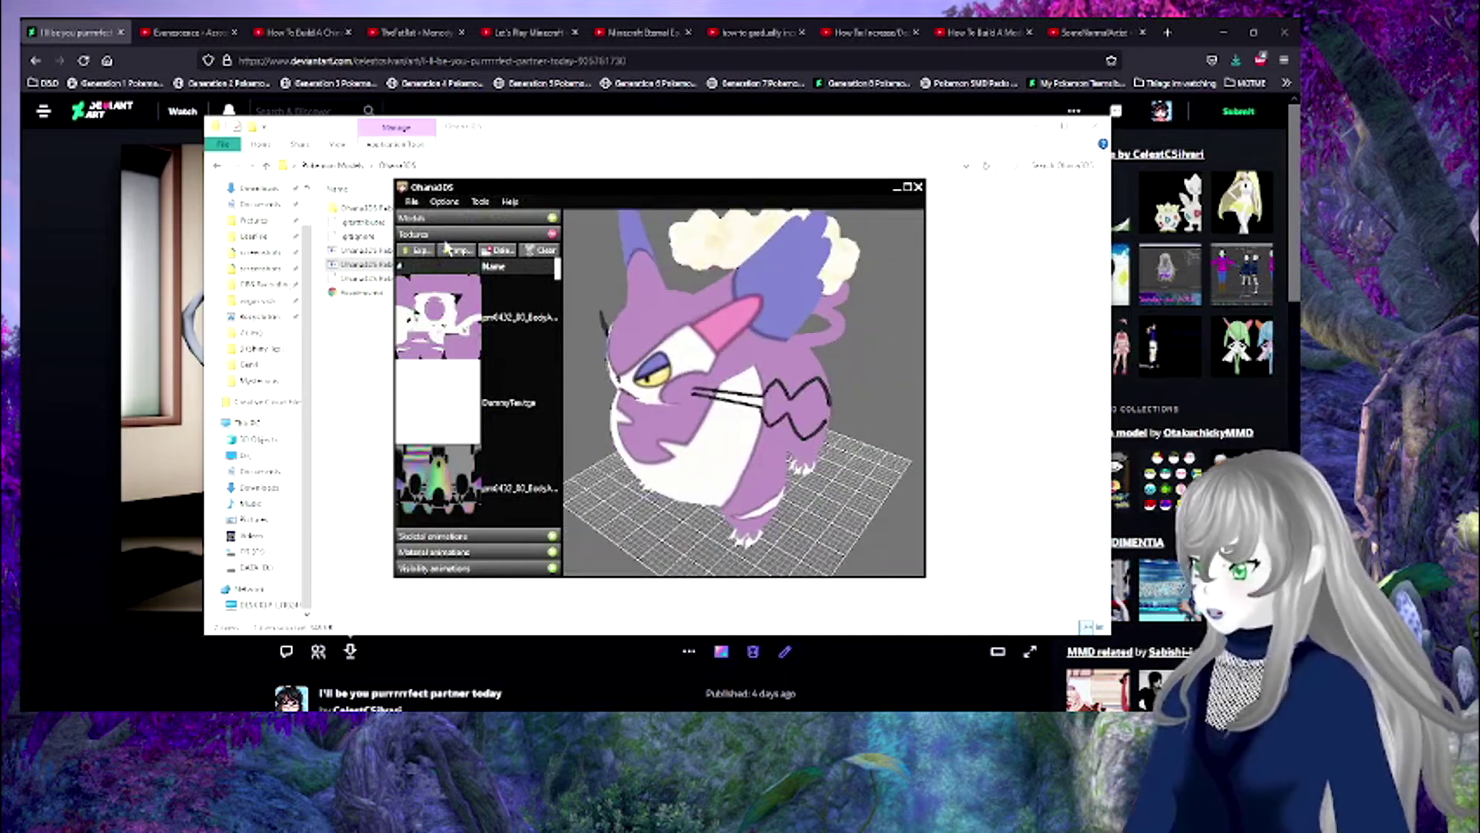
- Export all shiny textures with their internal names to the Shiny subfolder of D:\432 Purugly
left_click(417, 250)
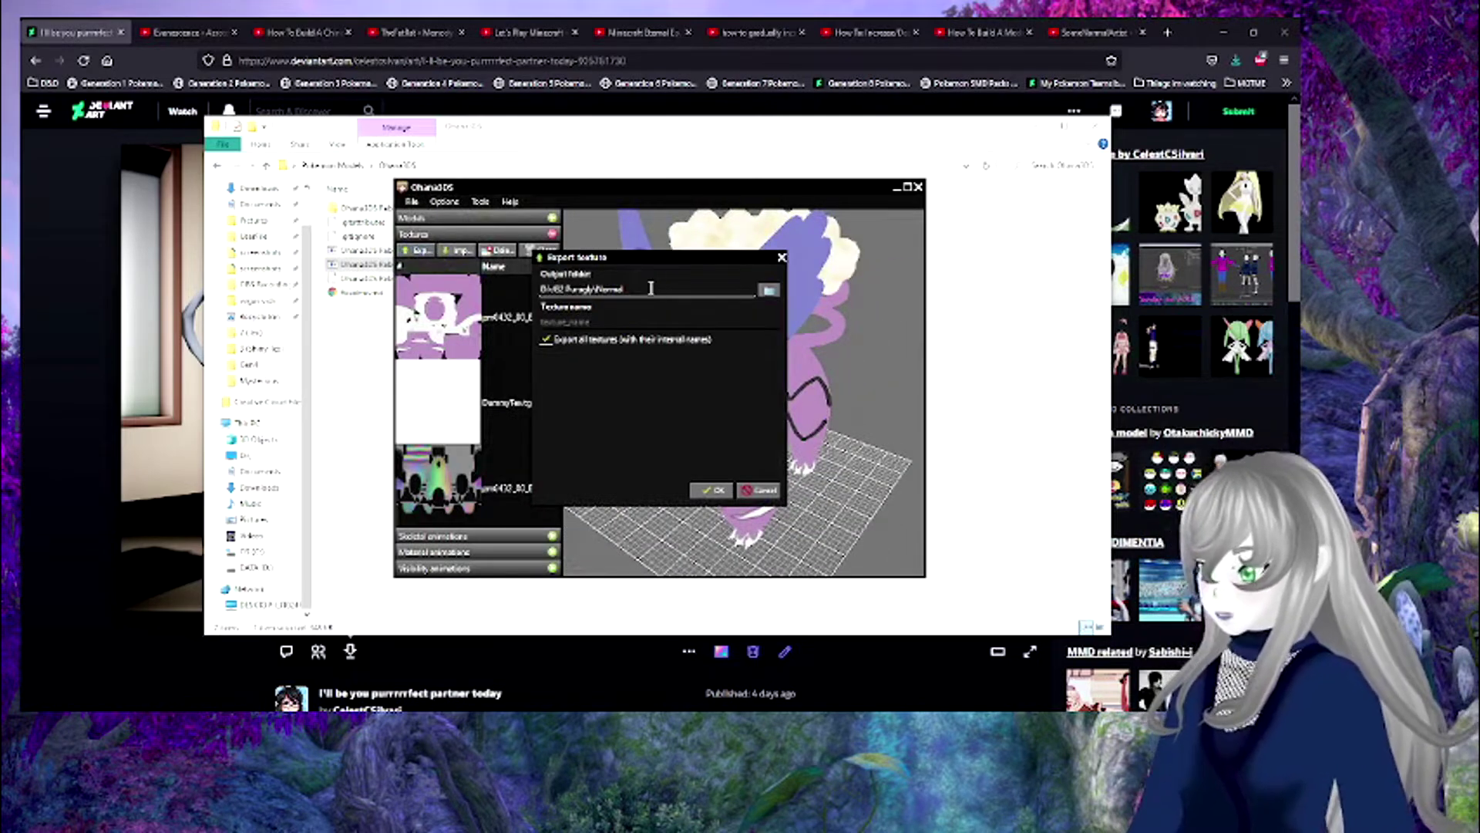
left_click(655, 289)
key("BackSpace")
key("BackSpace")
key("BackSpace")
key("BackSpace")
key("BackSpace")
key("BackSpace")
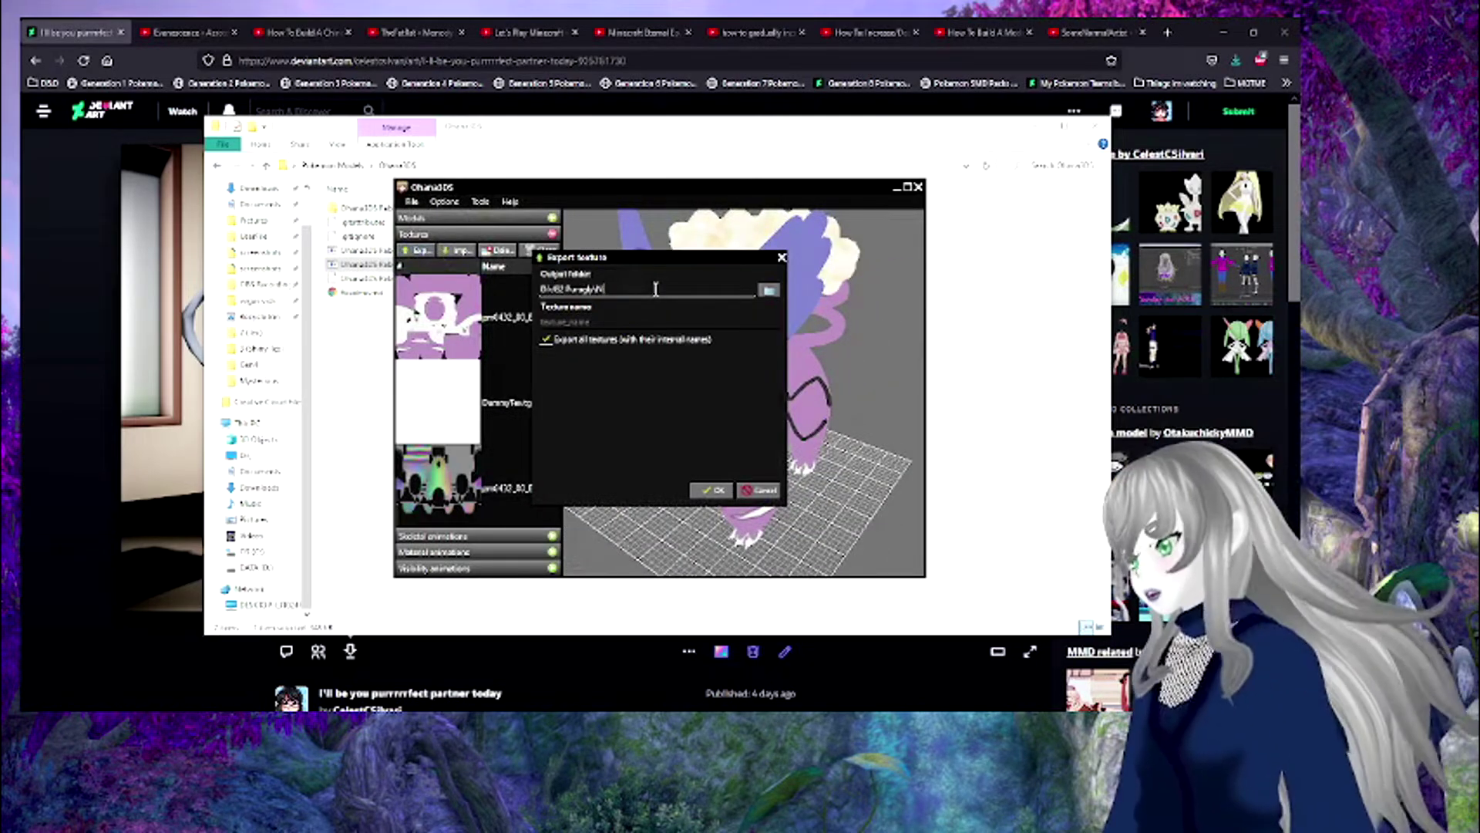
type("Shin")
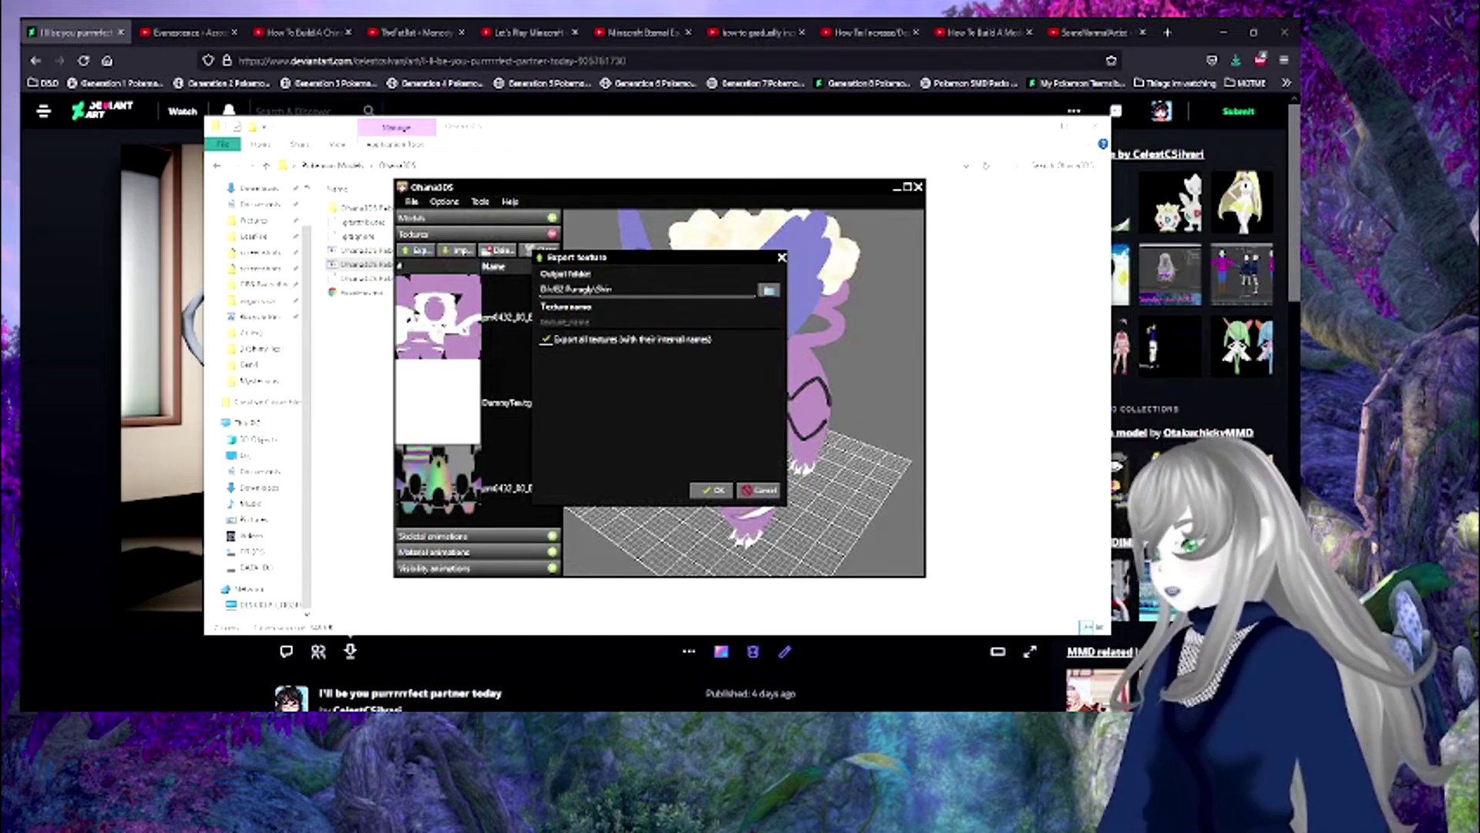
type("y")
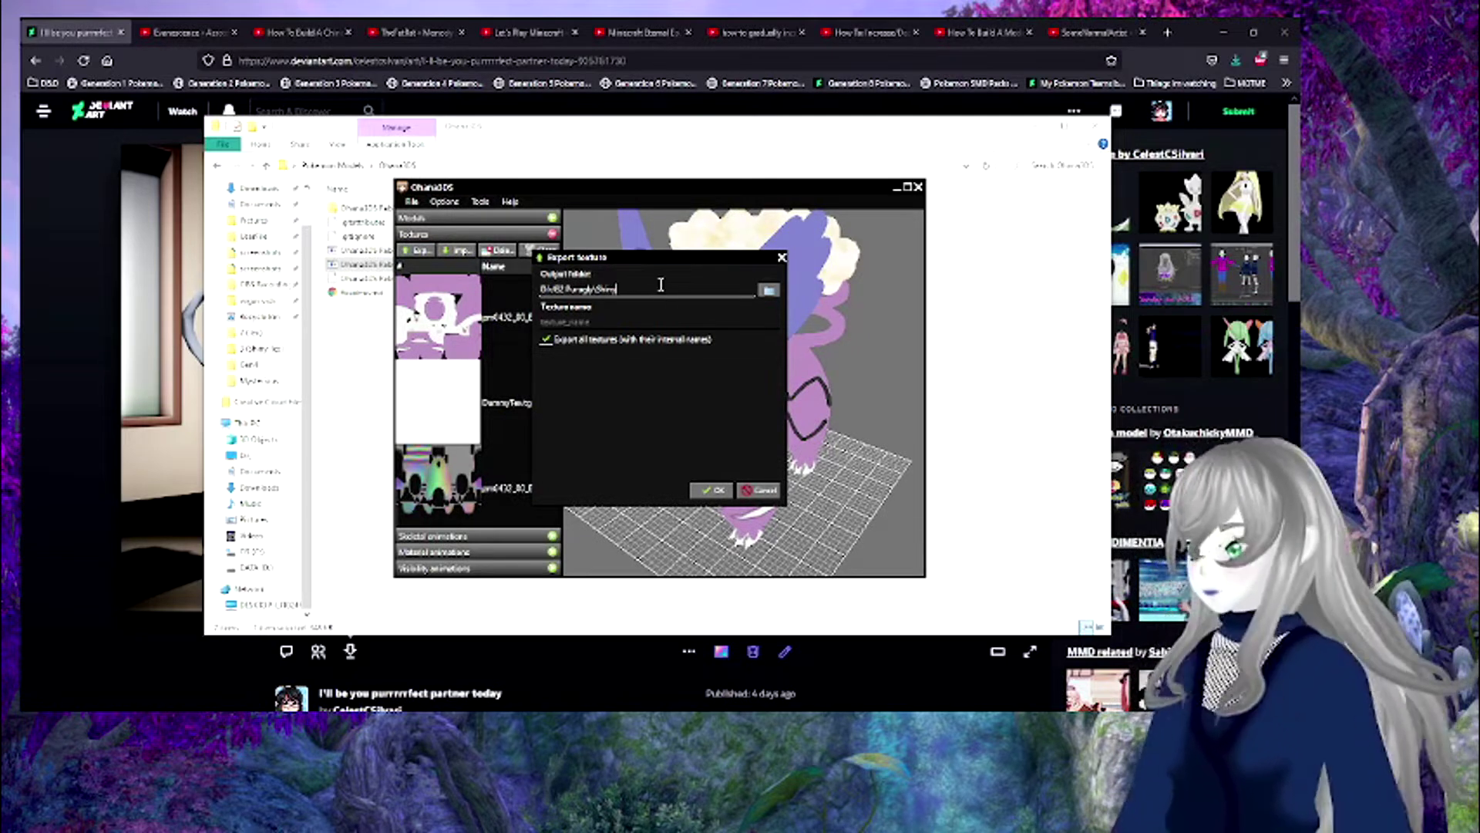
left_click(711, 490)
left_click_drag(663, 362, 560, 401)
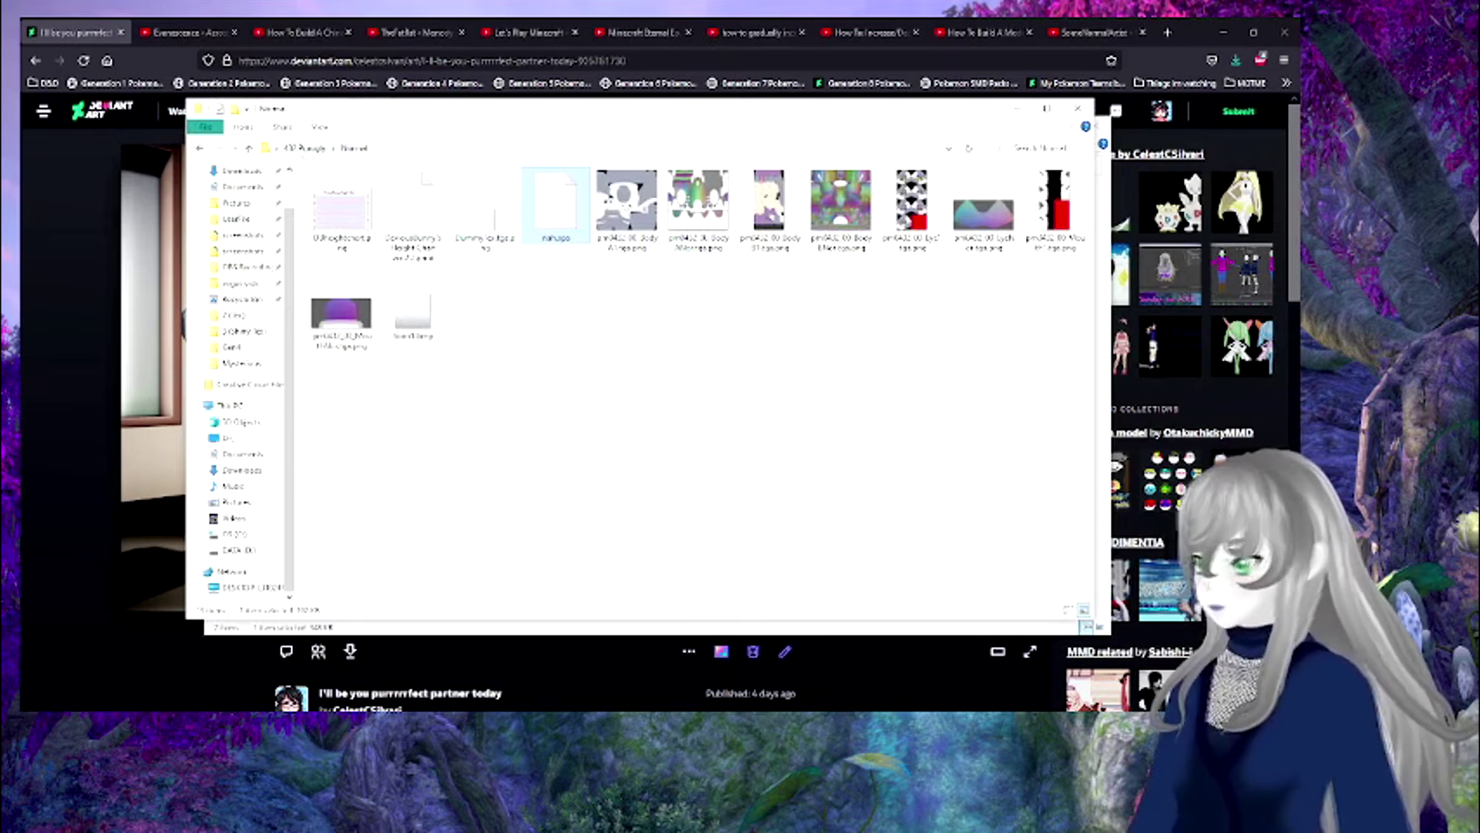
- Check the exported texture images in the Shiny subfolder and return to the 432 Purugly folder
left_click(307, 149)
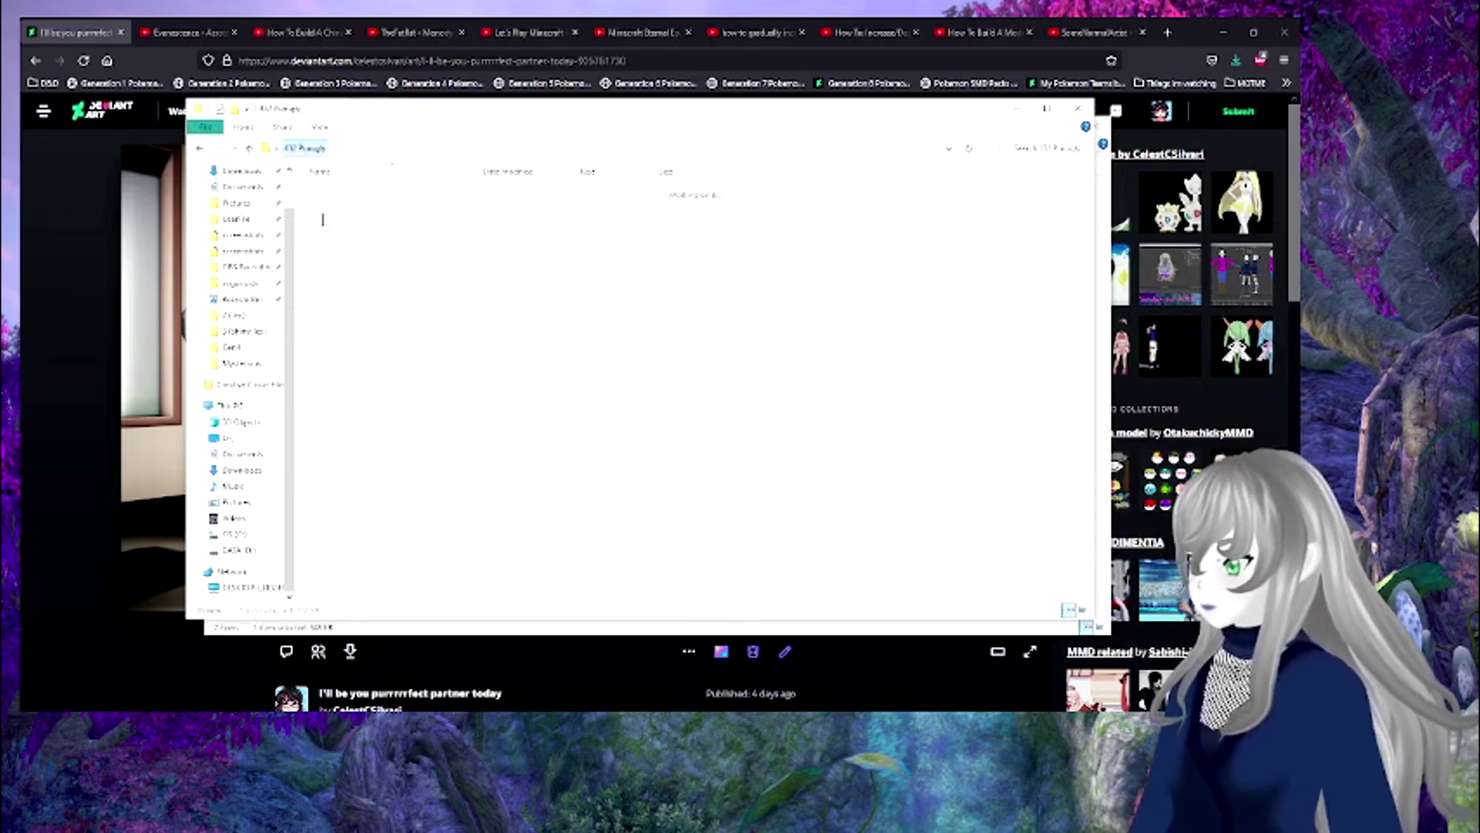
double_click(334, 206)
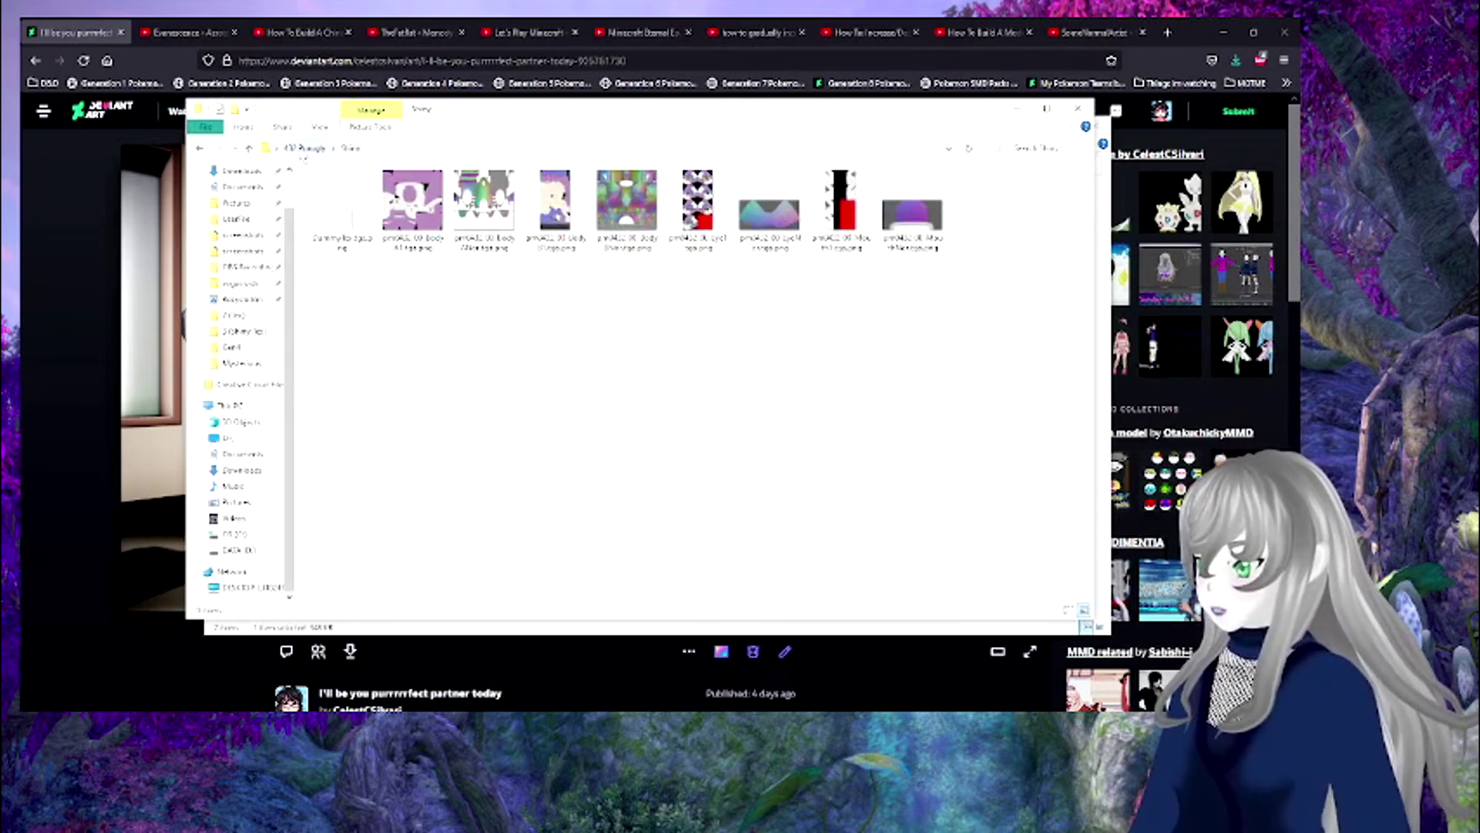
left_click(304, 148)
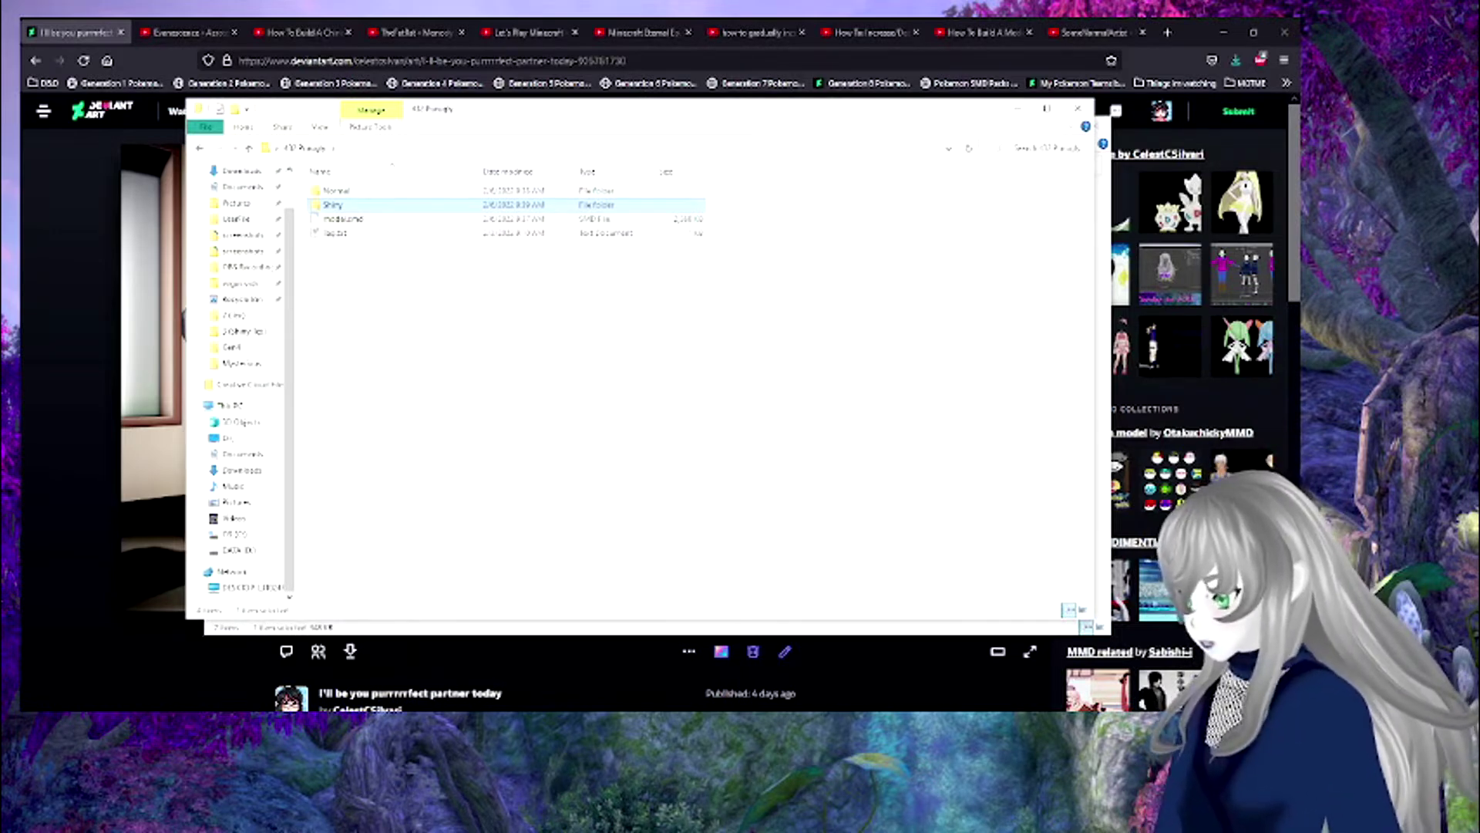
- Load the Roggenrola .pmx model from the Normal subfolder of 524 Roggenrola into PmxEditor with the default import settings
key("alt+Tab")
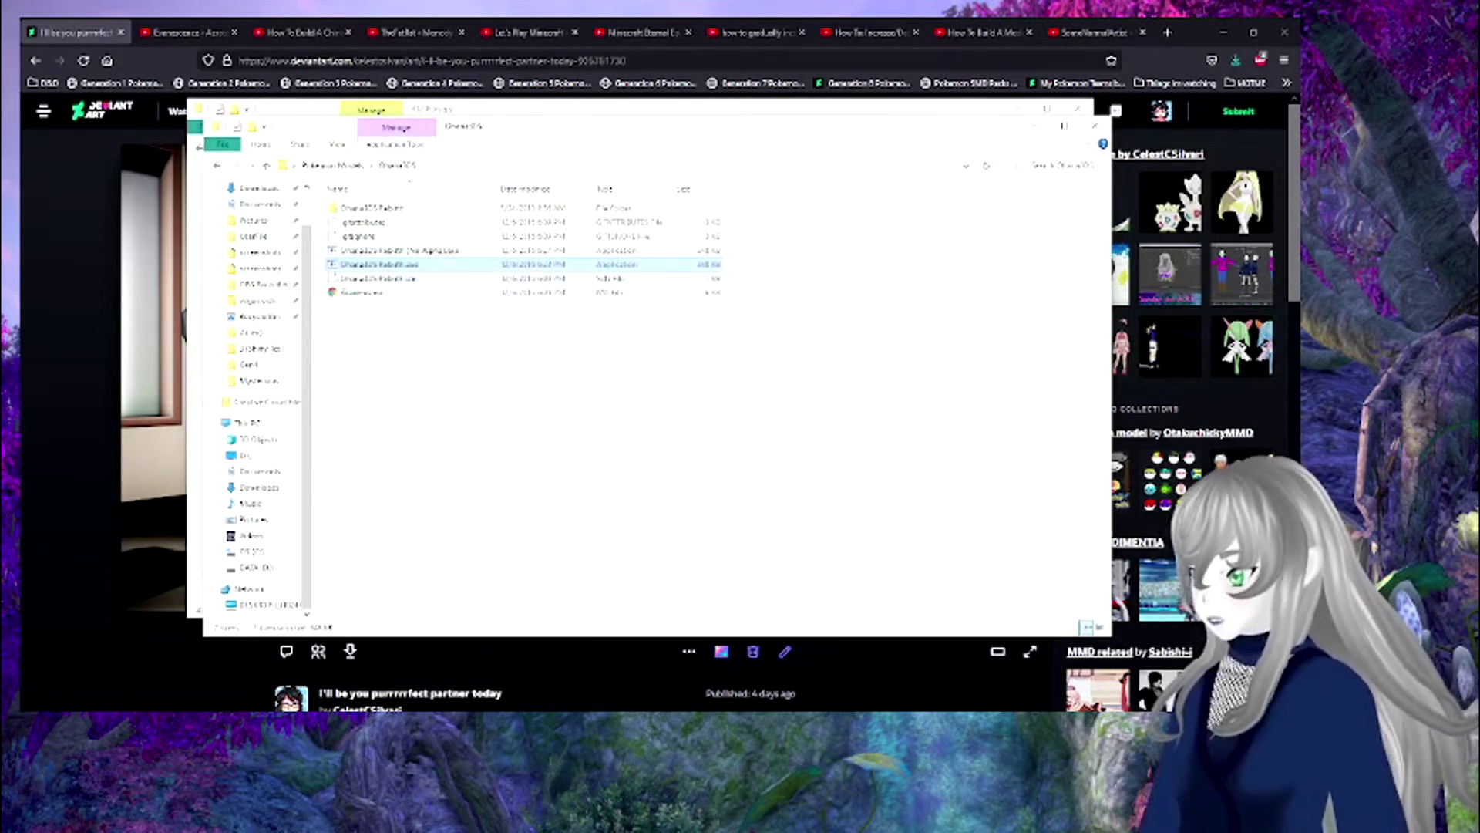
left_click(340, 165)
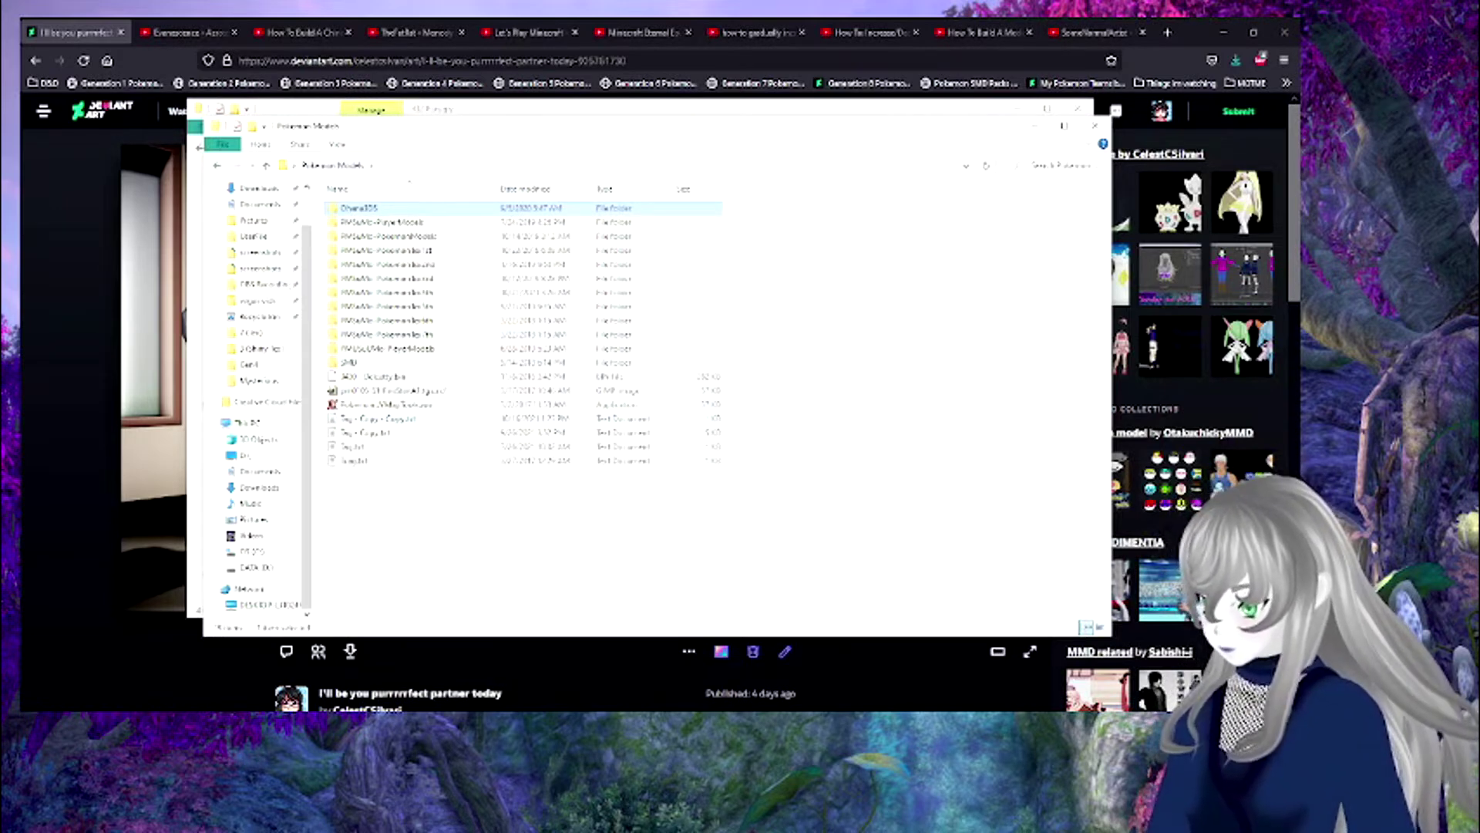
left_click(348, 491)
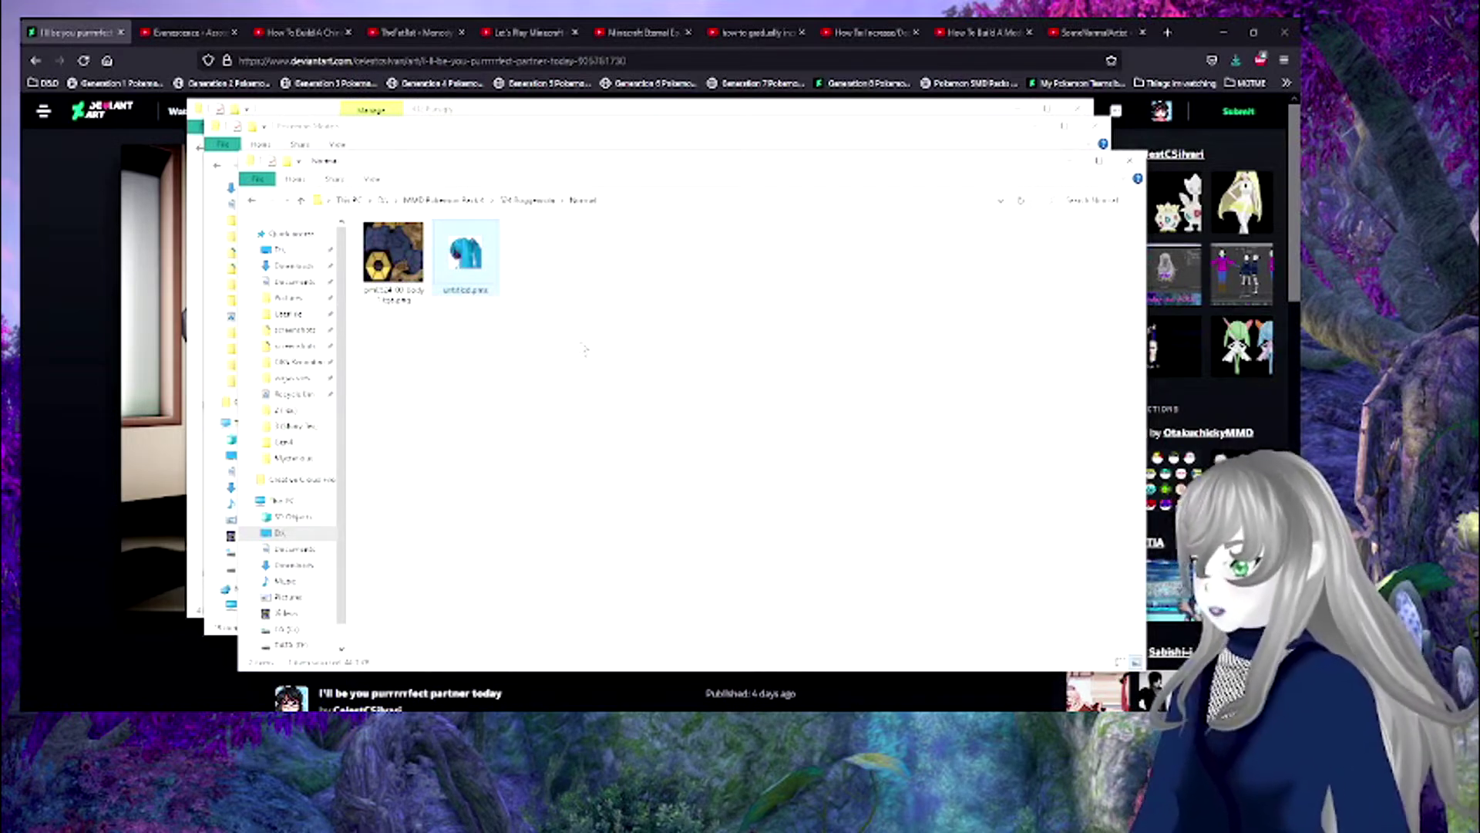
left_click(386, 270)
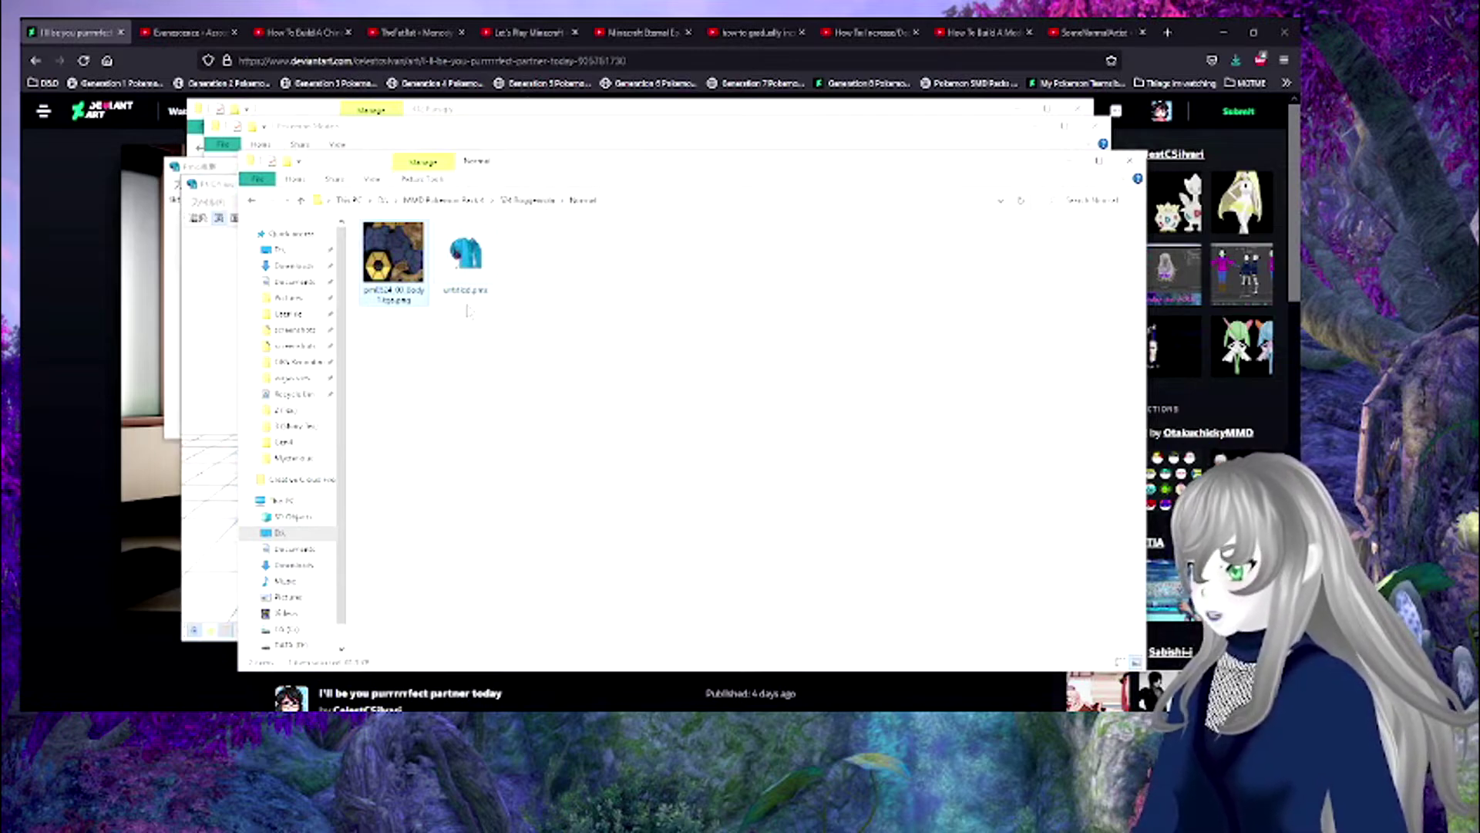
left_click_drag(456, 266, 219, 365)
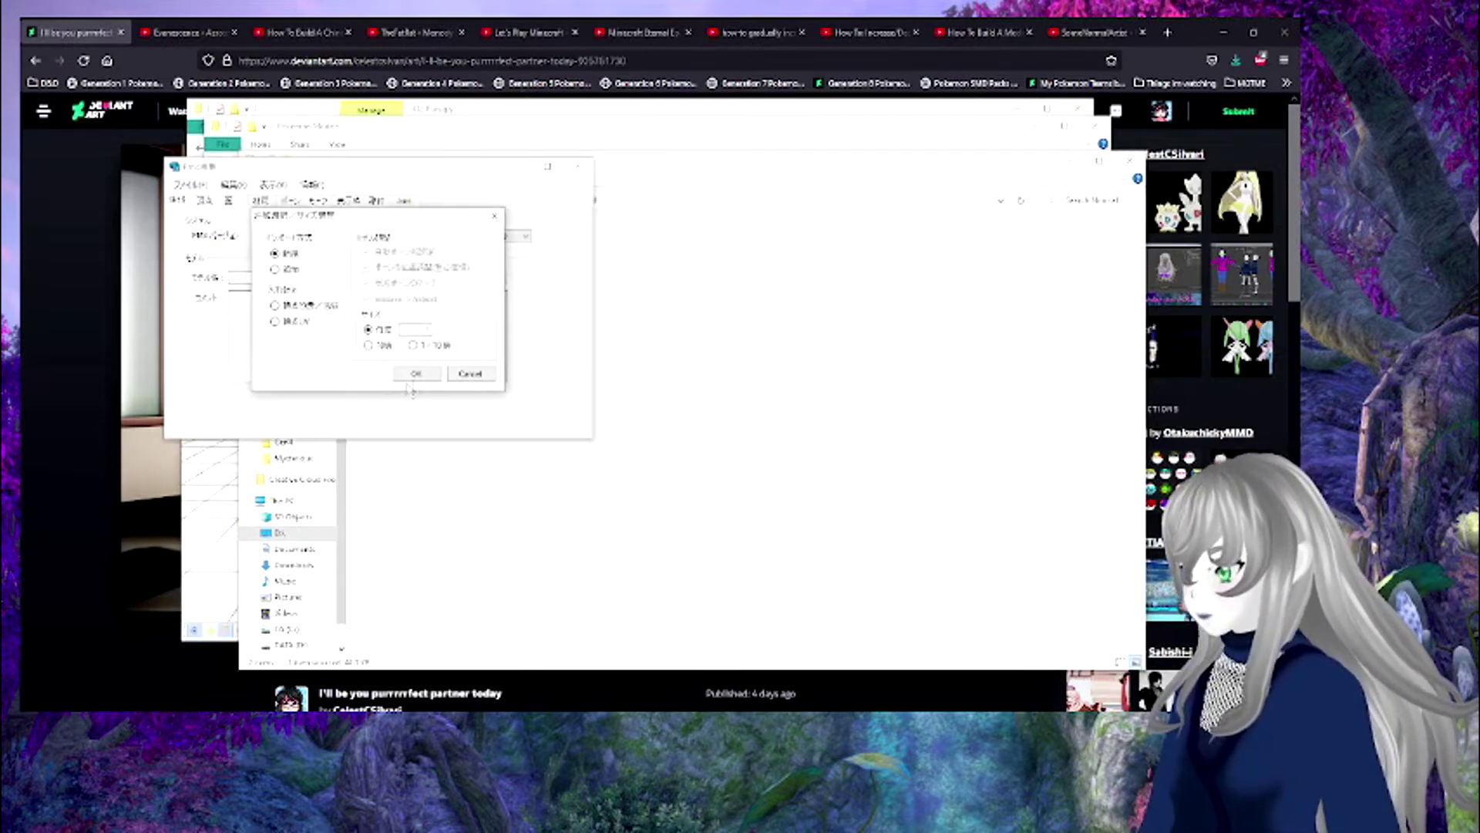
left_click(416, 374)
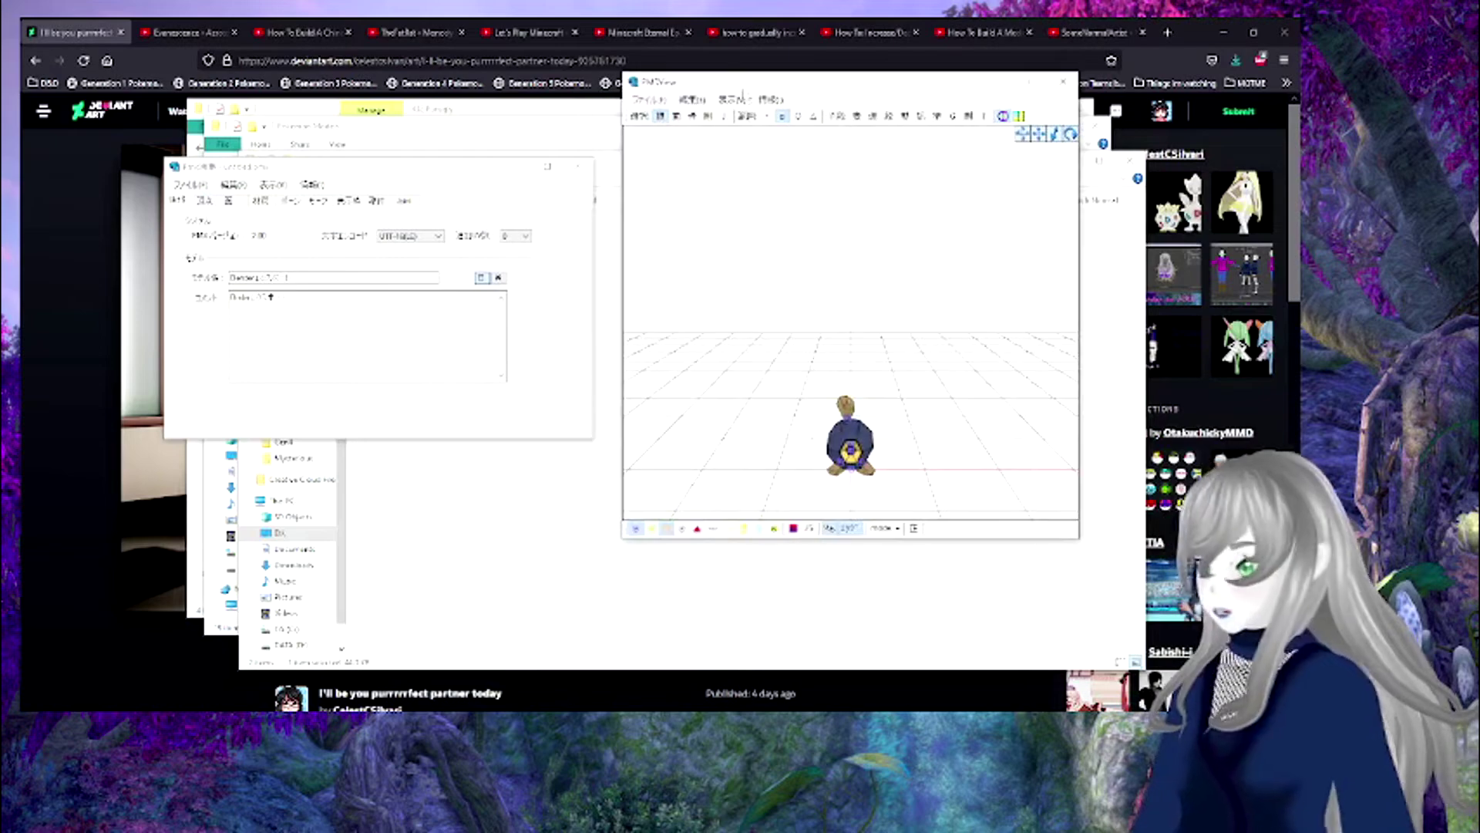
- Examine the Roggenrola model's body, face and feet from several angles, including the bones at its face and foot
scroll(758, 425, "up", 3)
middle_click_drag(758, 425, 802, 342)
scroll(909, 285, "up", 4)
scroll(802, 343, "up", 1)
left_click(803, 356)
right_click_drag(800, 357, 846, 434)
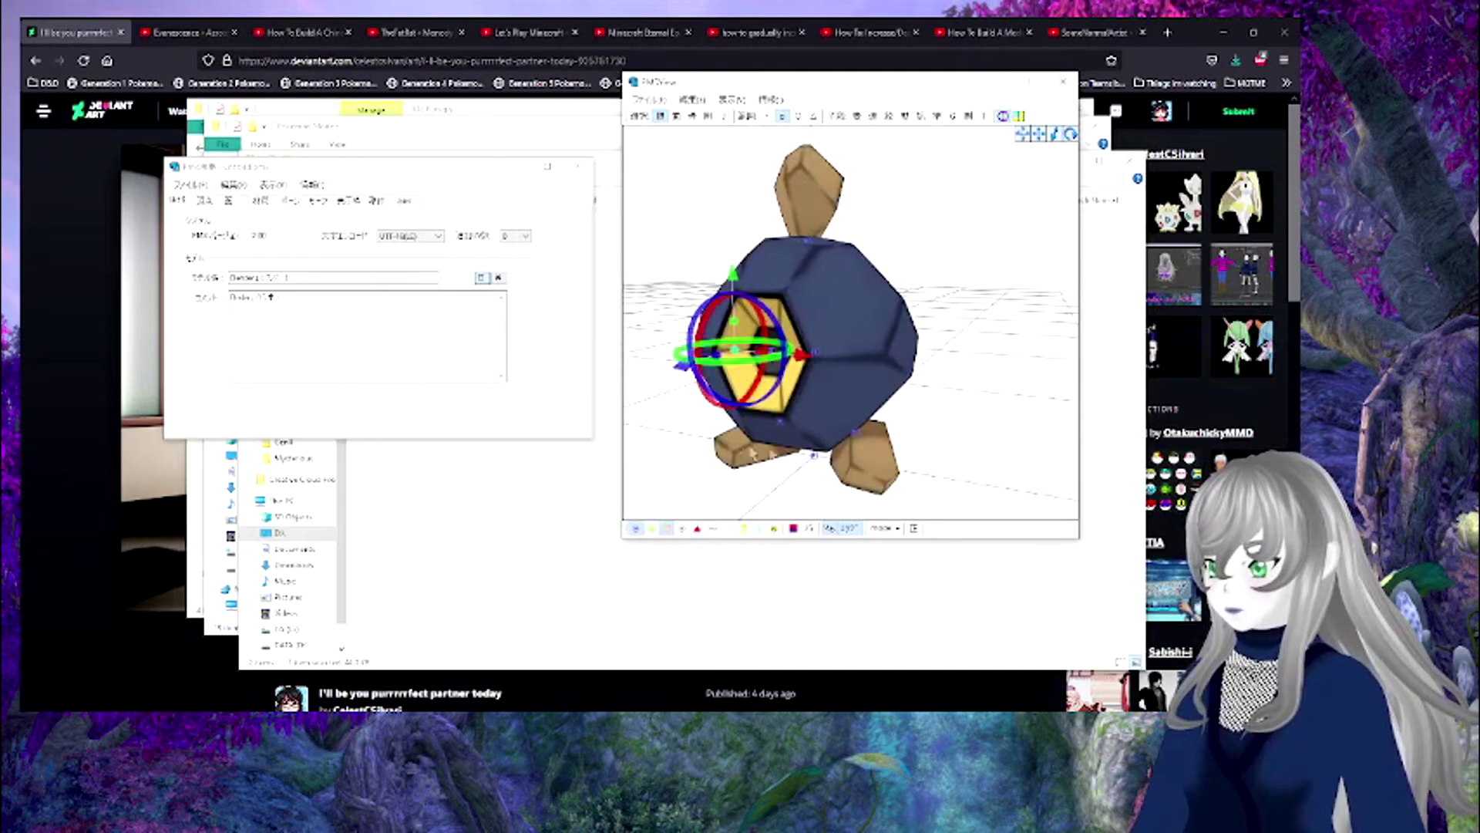
left_click(865, 449)
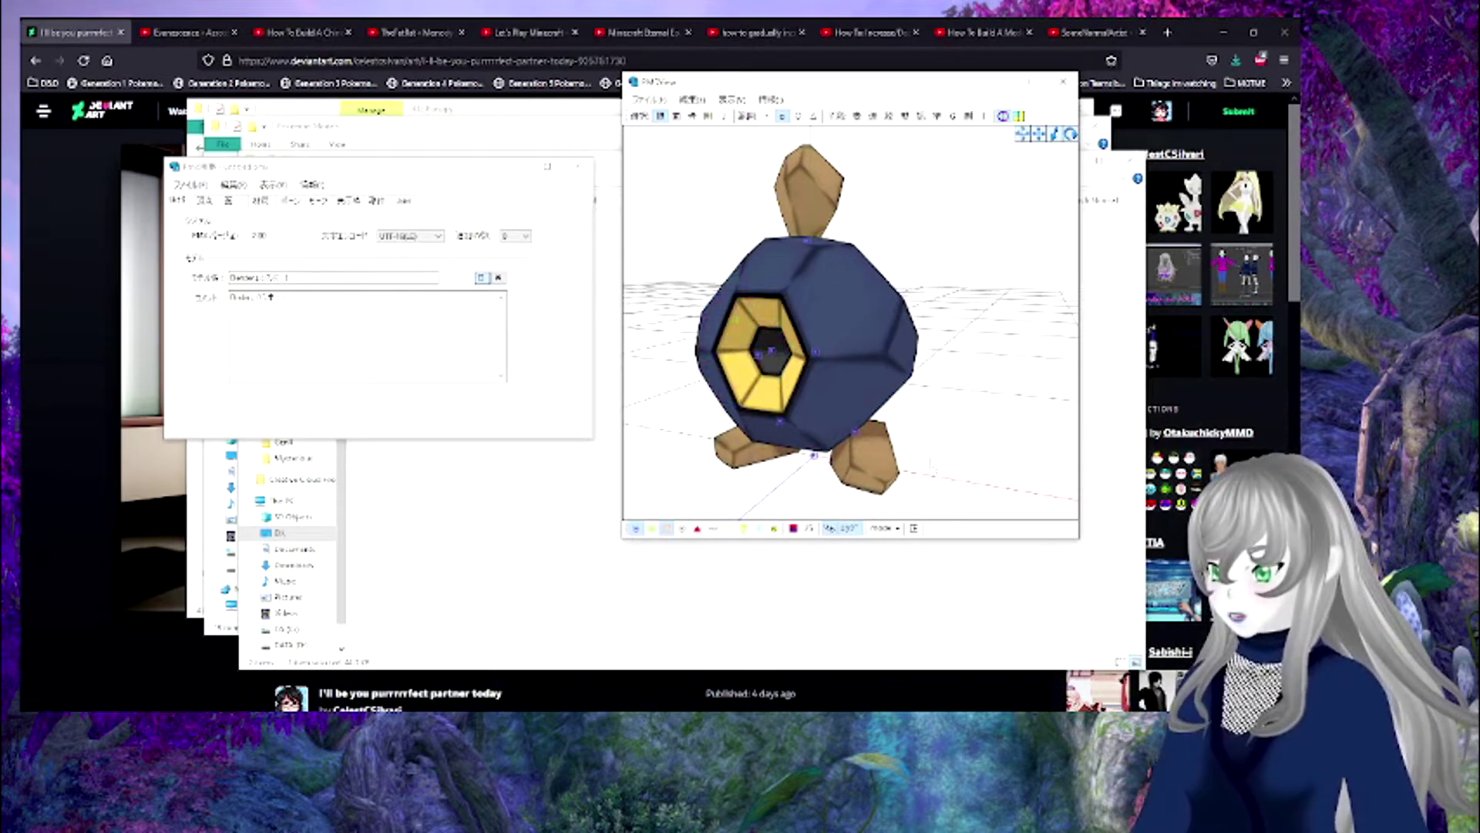
right_click_drag(865, 449, 1016, 362)
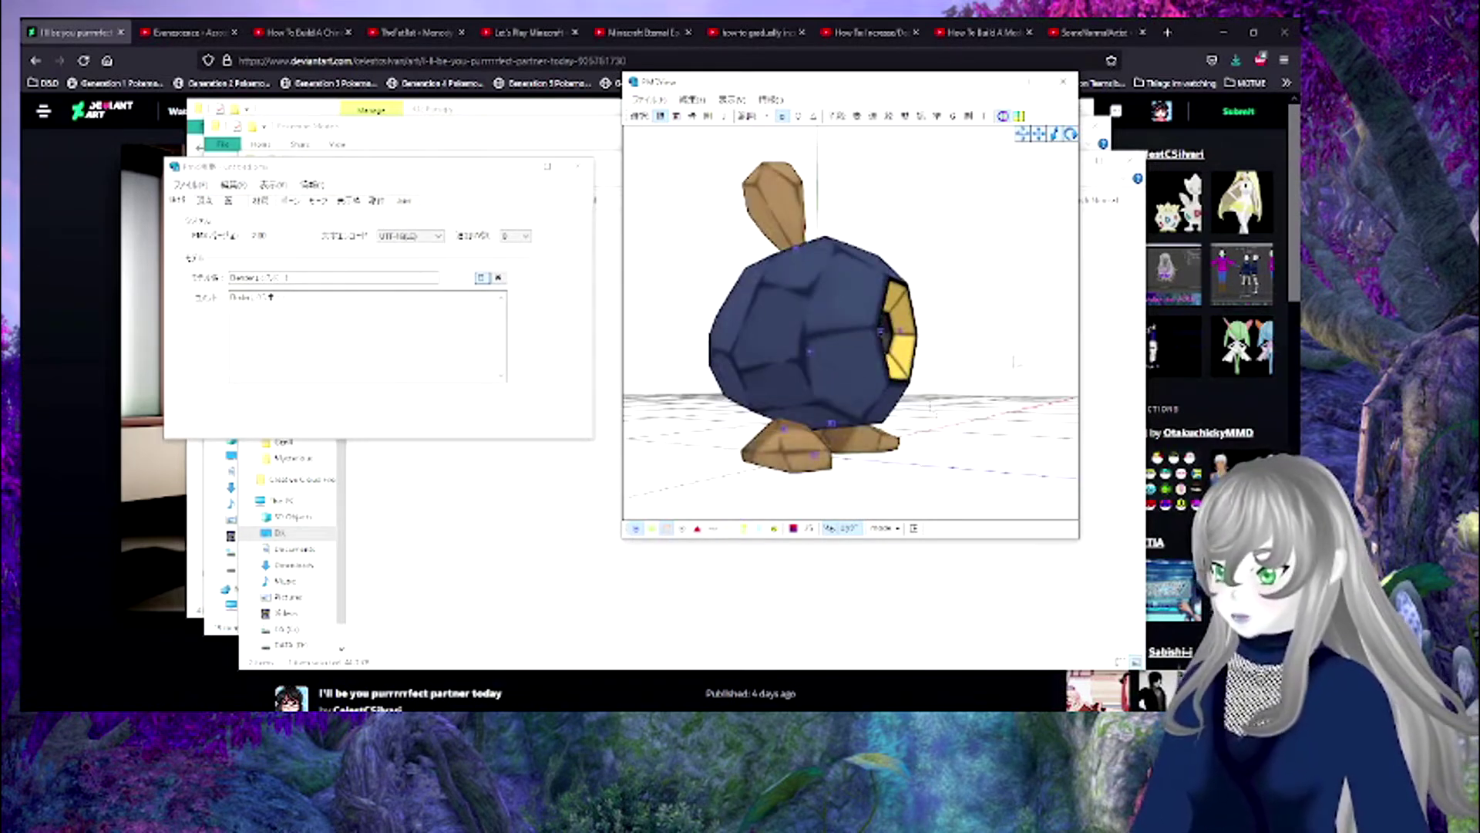
left_click(791, 463)
left_click(1002, 418)
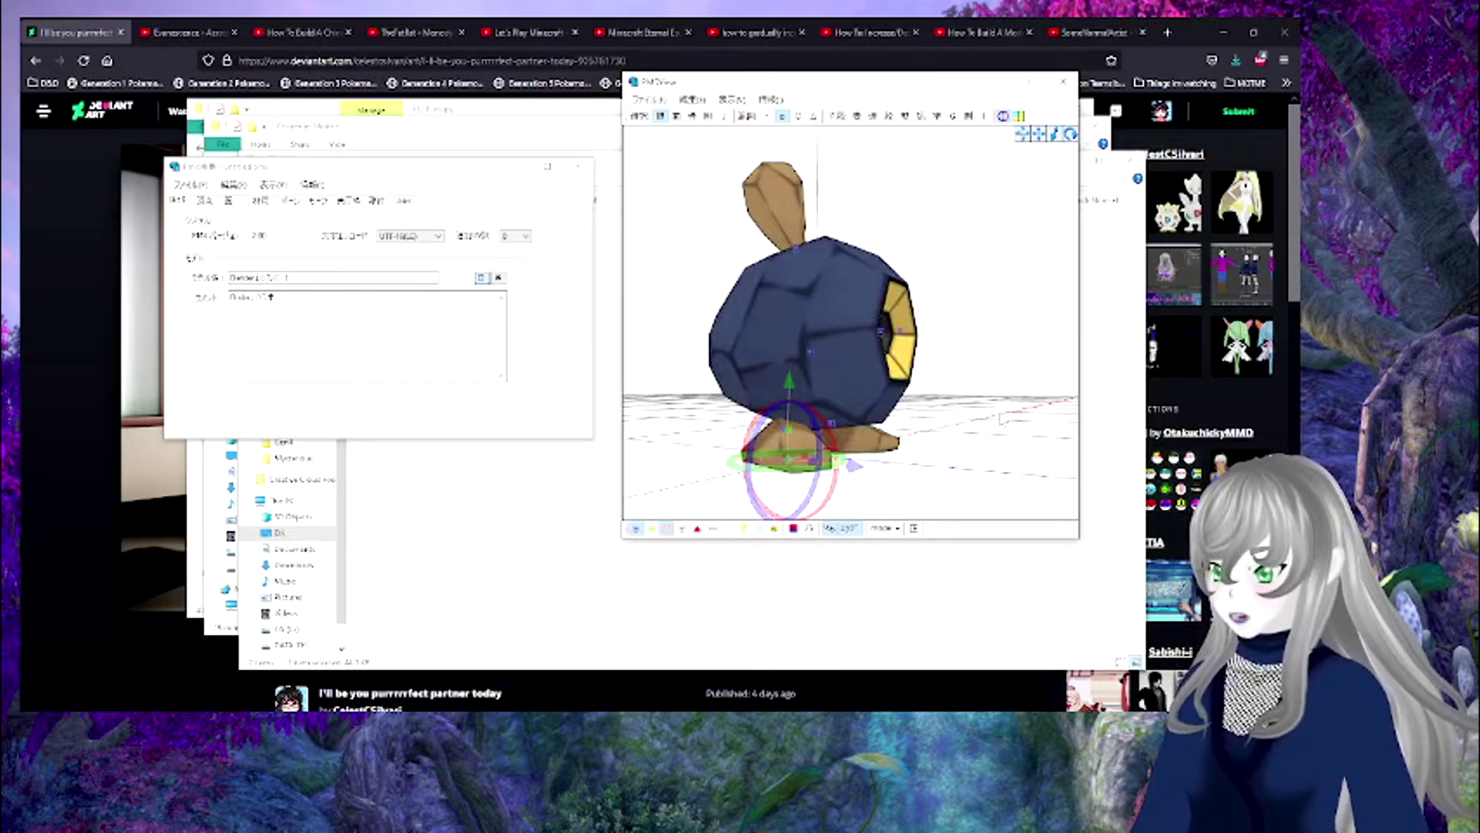
- Look at the Roggenrola model from its back and front, and clear it by starting a new empty model
right_click_drag(1002, 417, 734, 402)
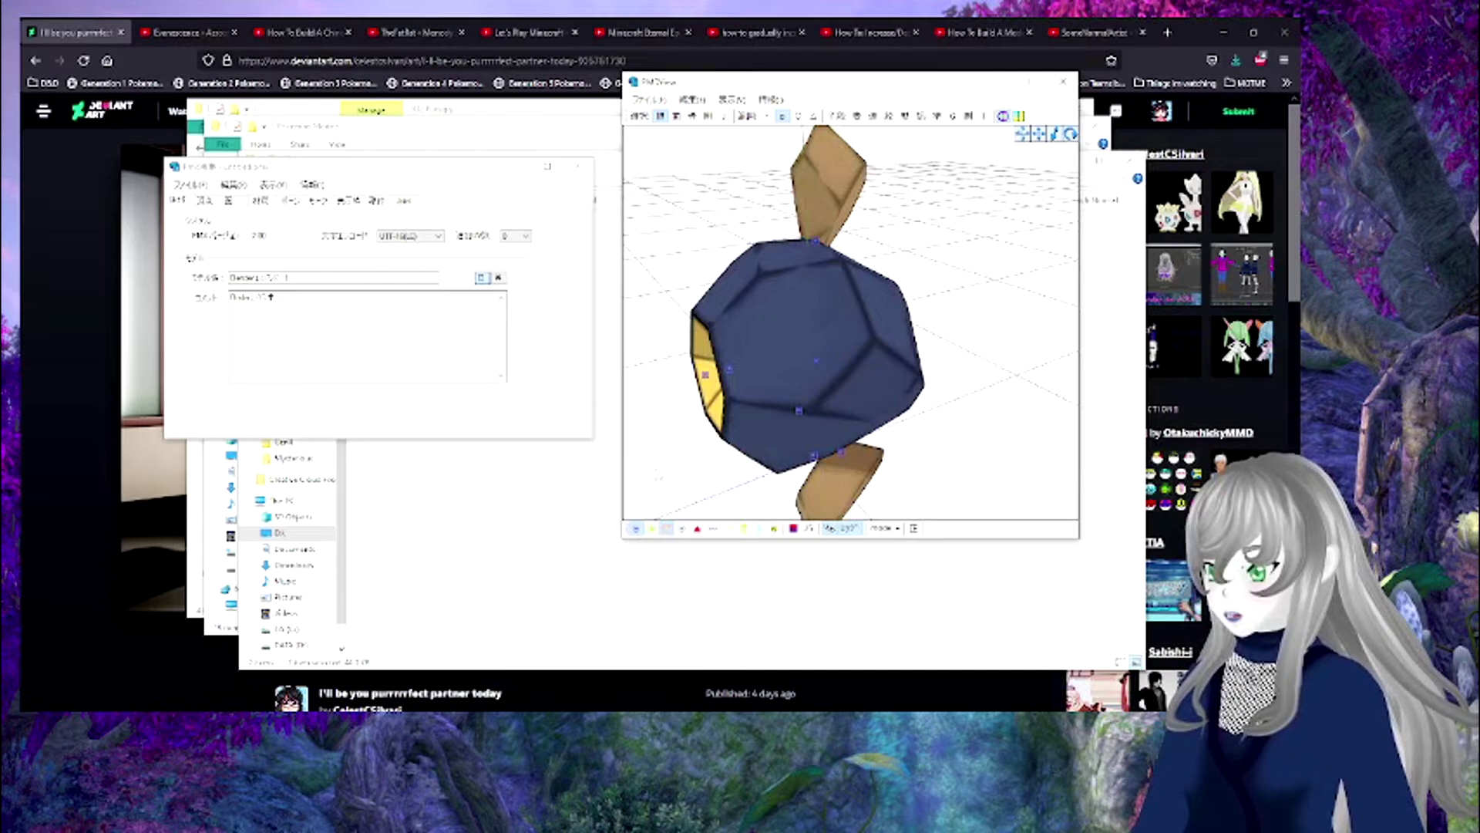
right_click_drag(657, 476, 617, 480)
right_click_drag(942, 408, 686, 440)
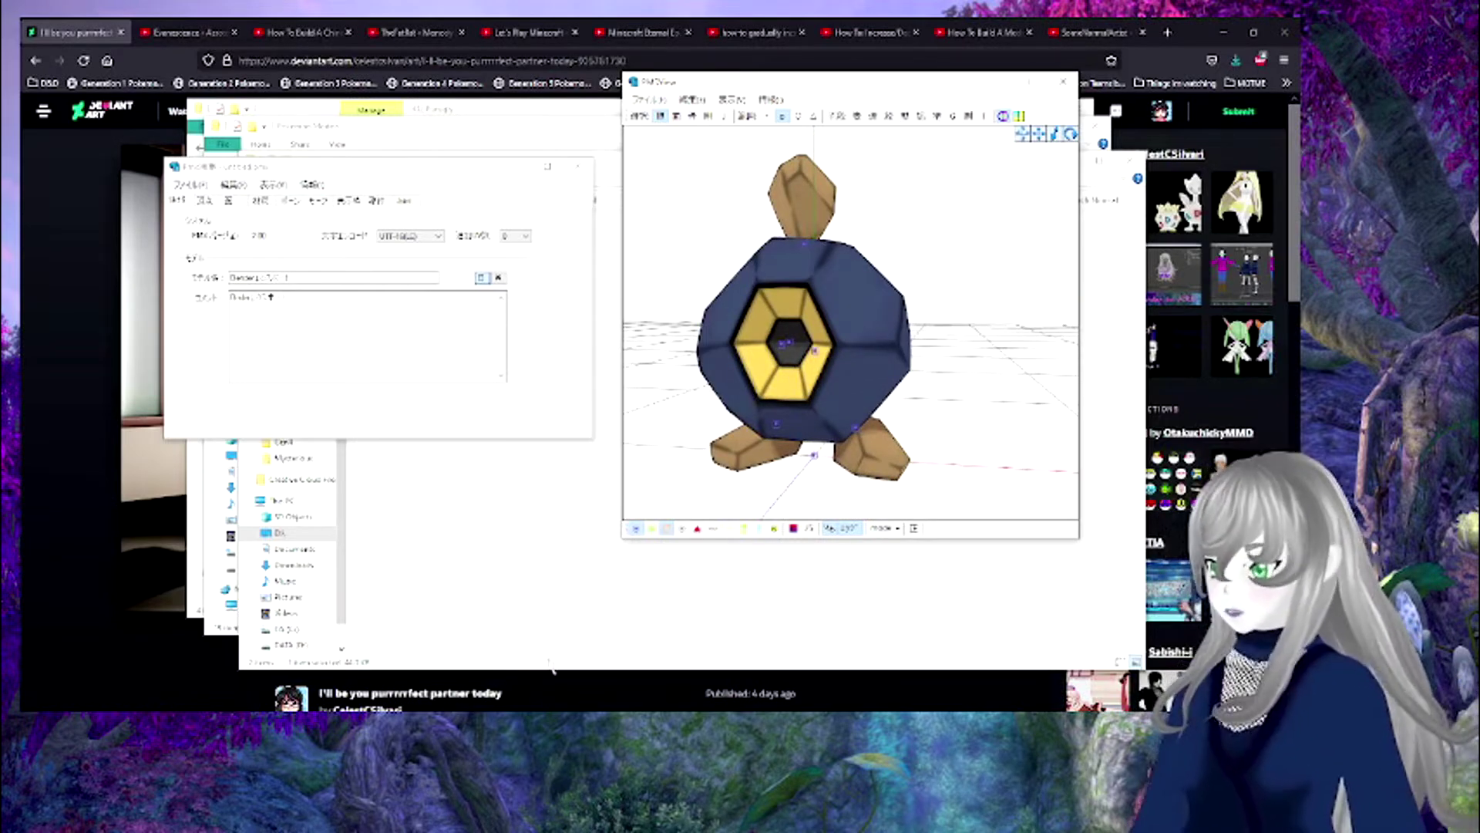
left_click(501, 825)
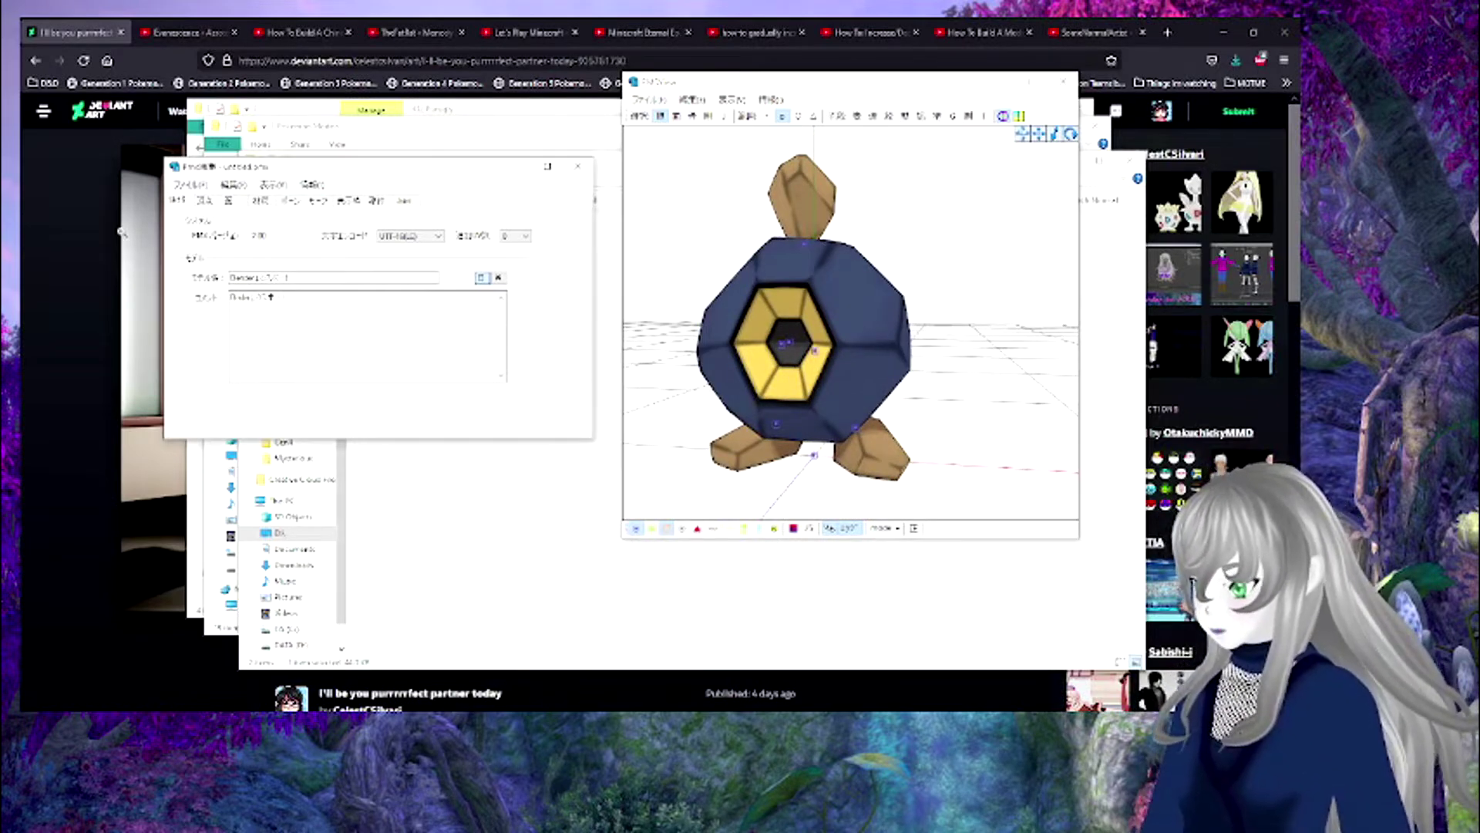
left_click(233, 186)
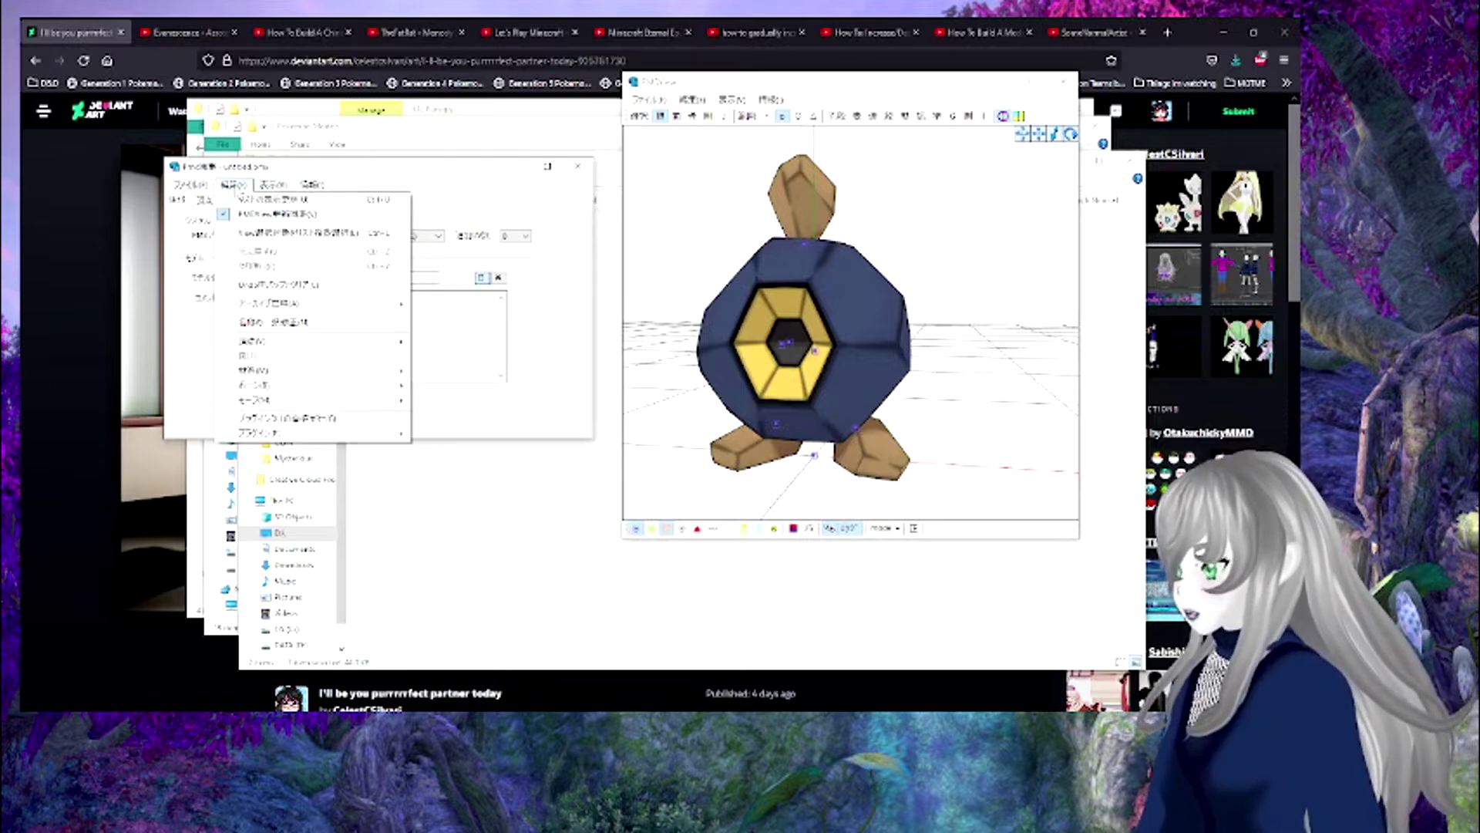
mouse_move(214, 185)
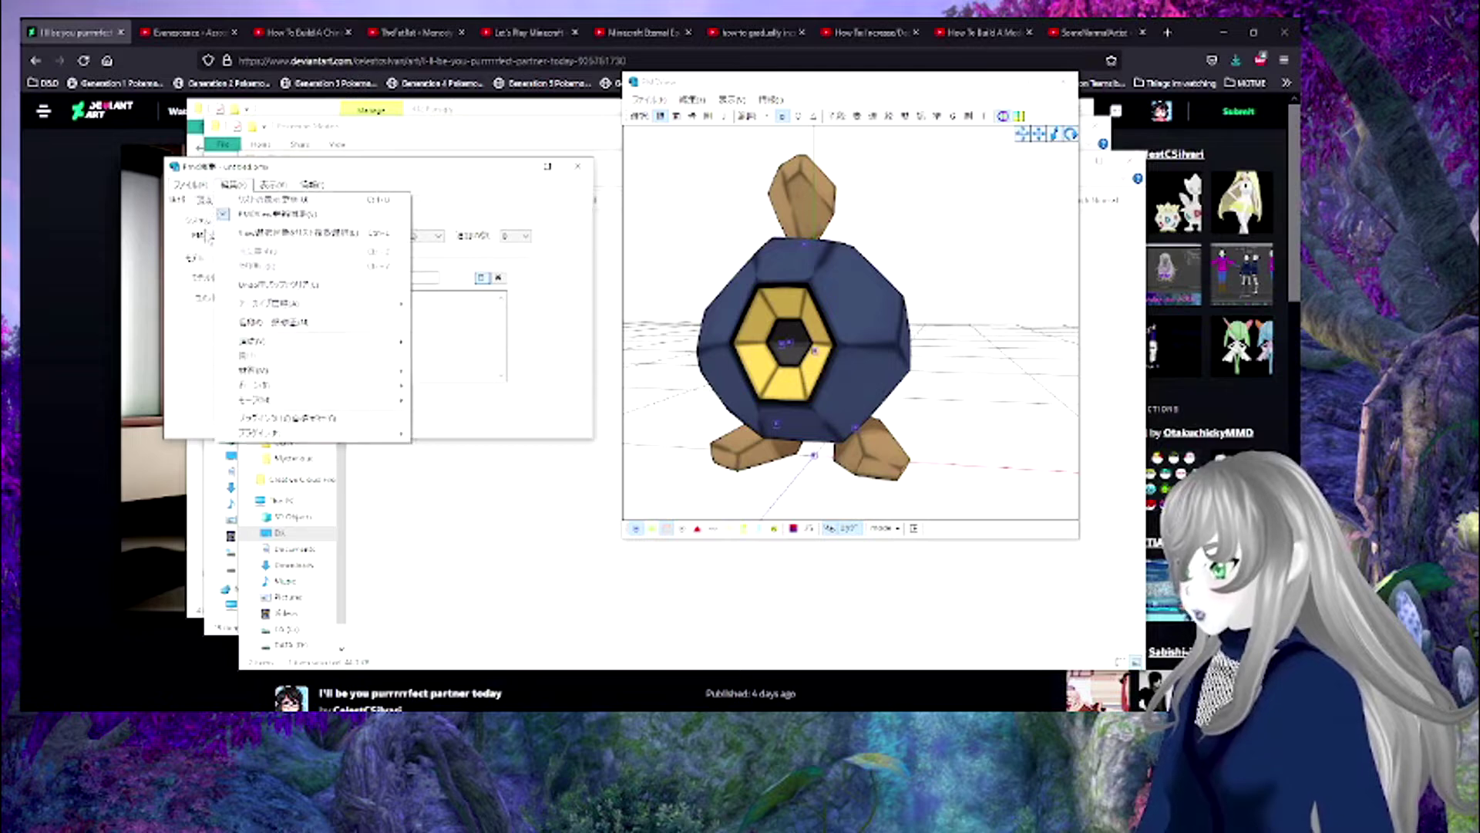
left_click(213, 199)
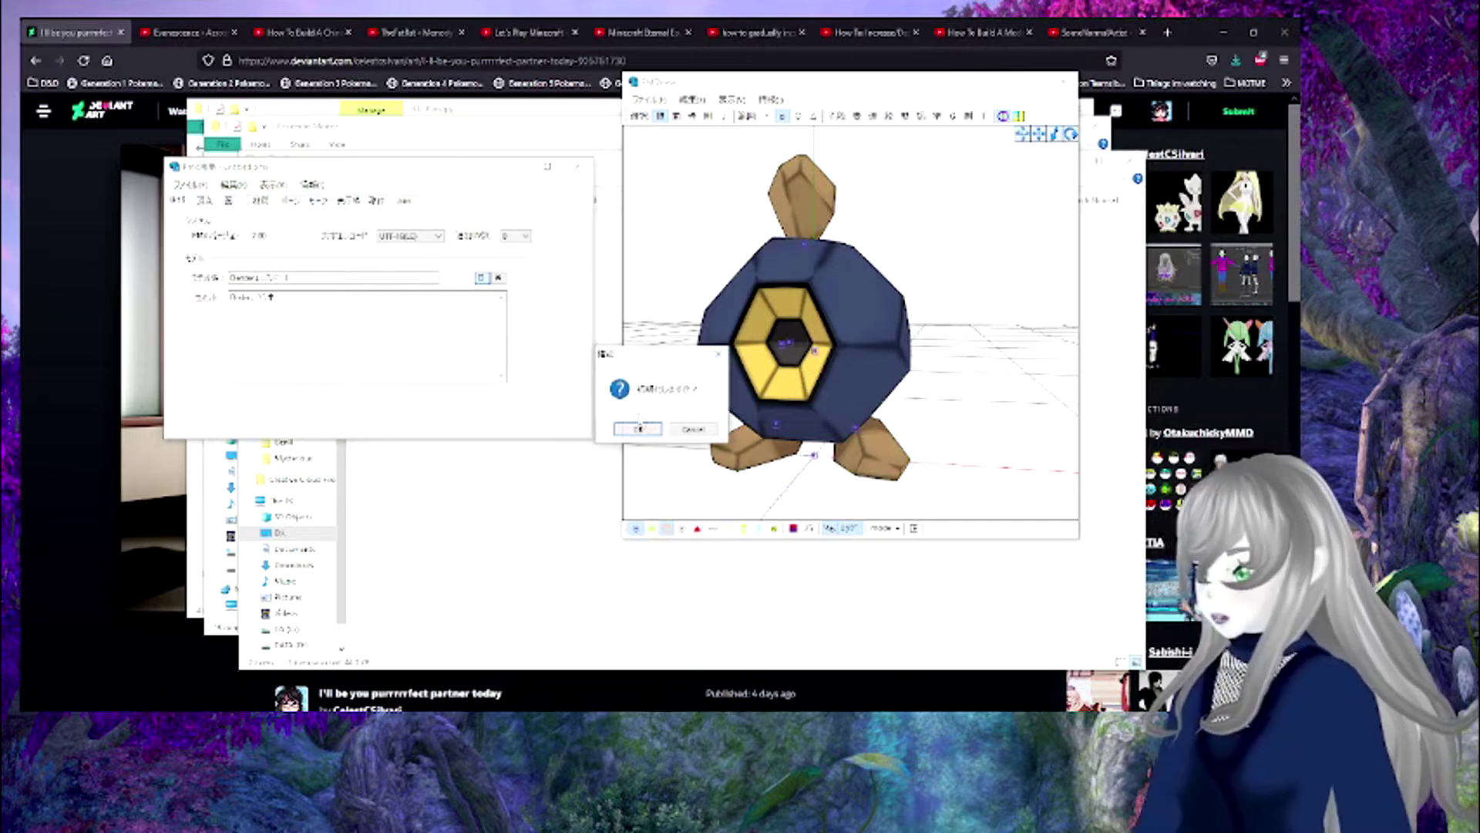
left_click(638, 428)
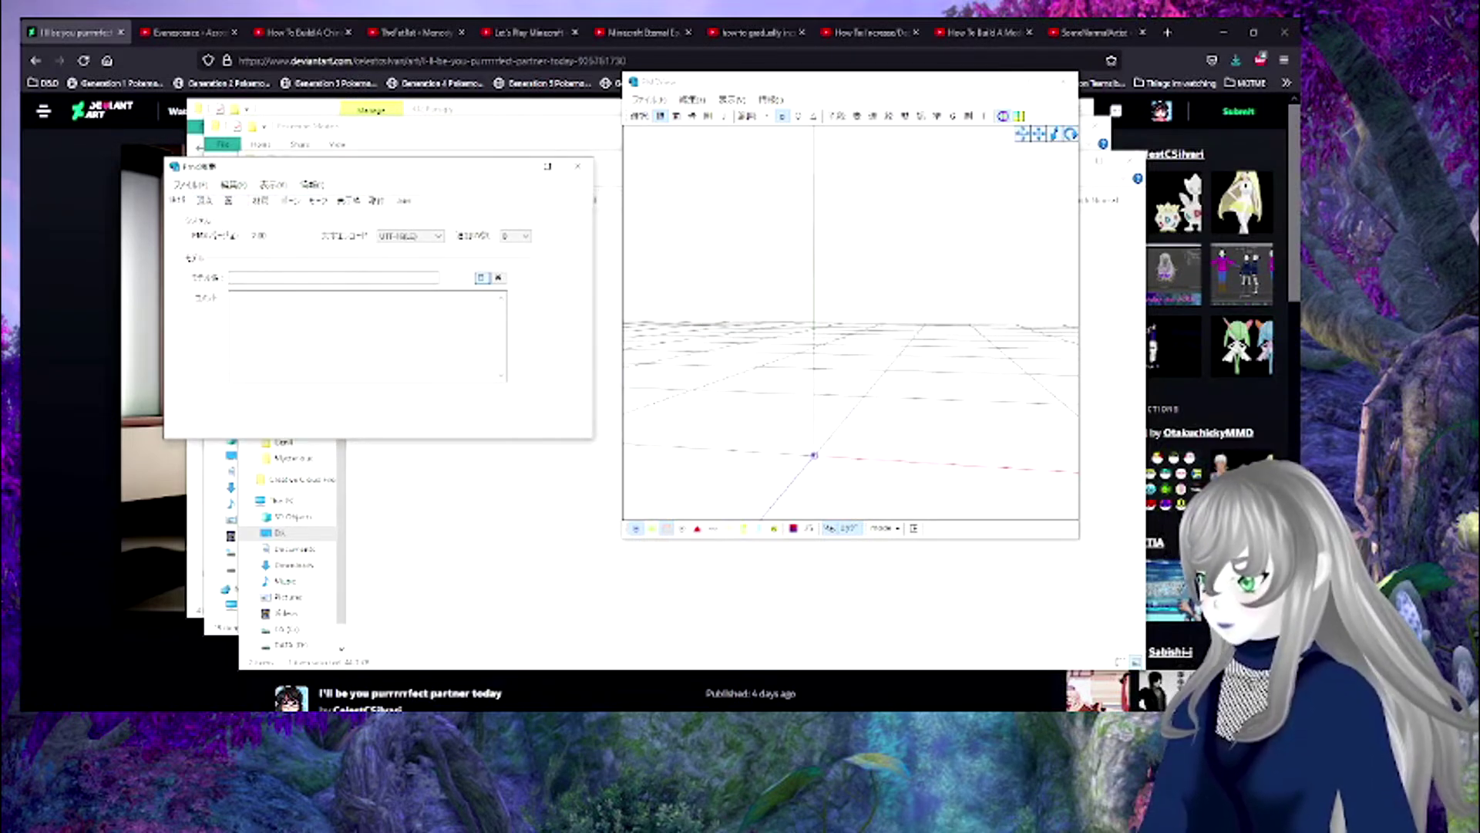
- Put the PmxEditor windows away and close the Roggenrola folder and Ohana3DS
left_click(517, 166)
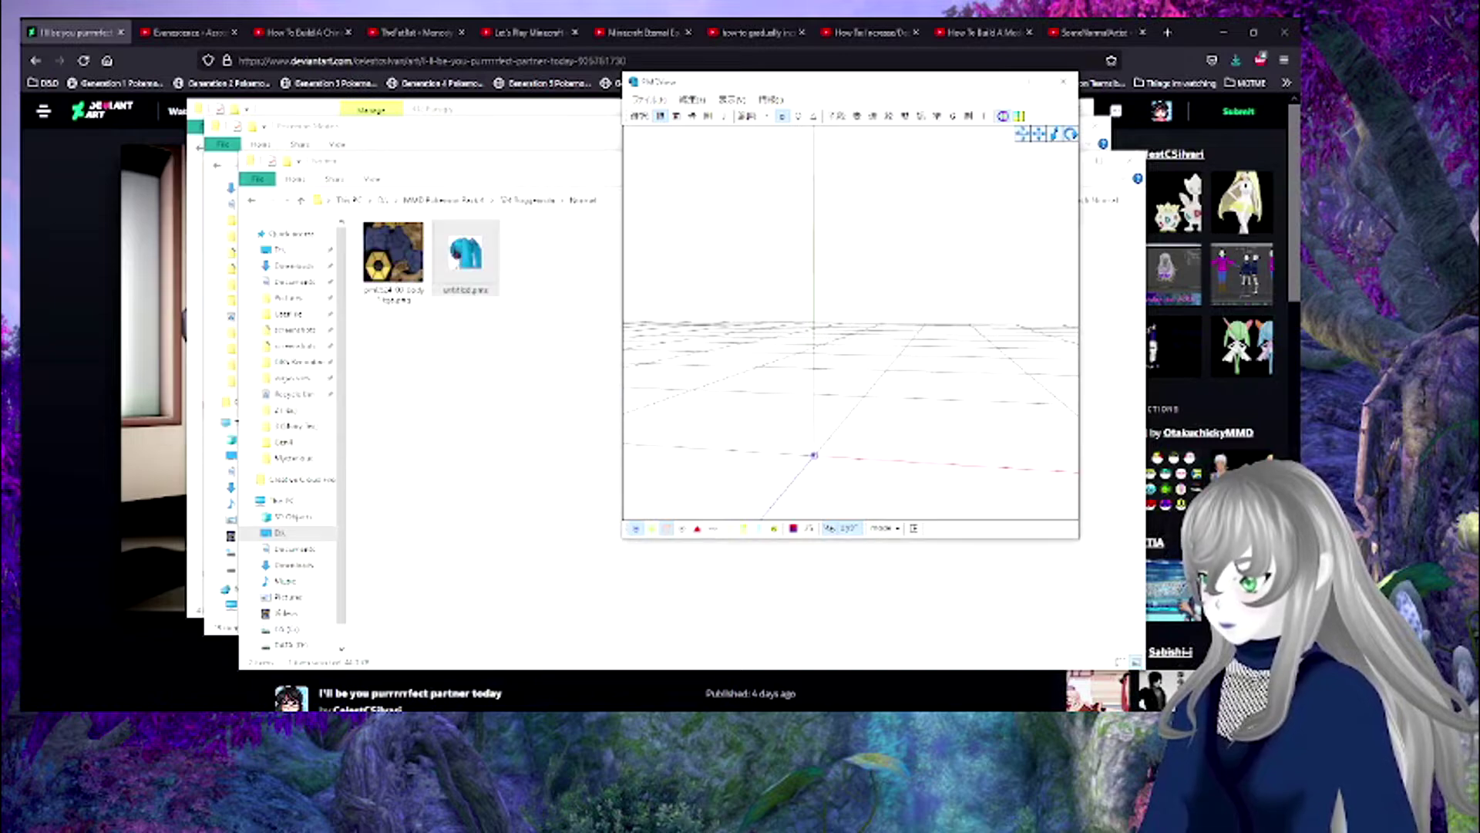
left_click(1134, 160)
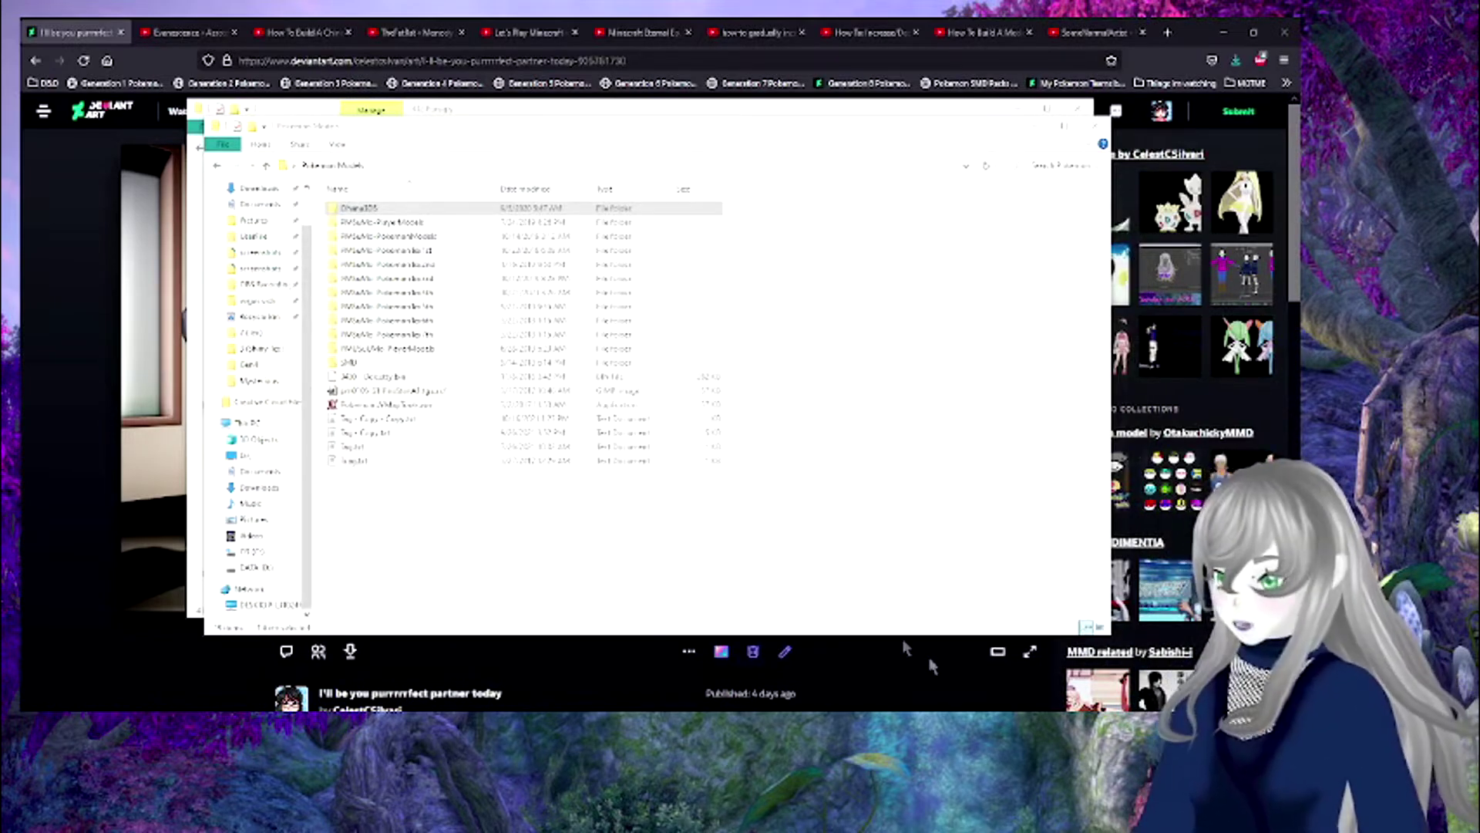
key("alt+Tab")
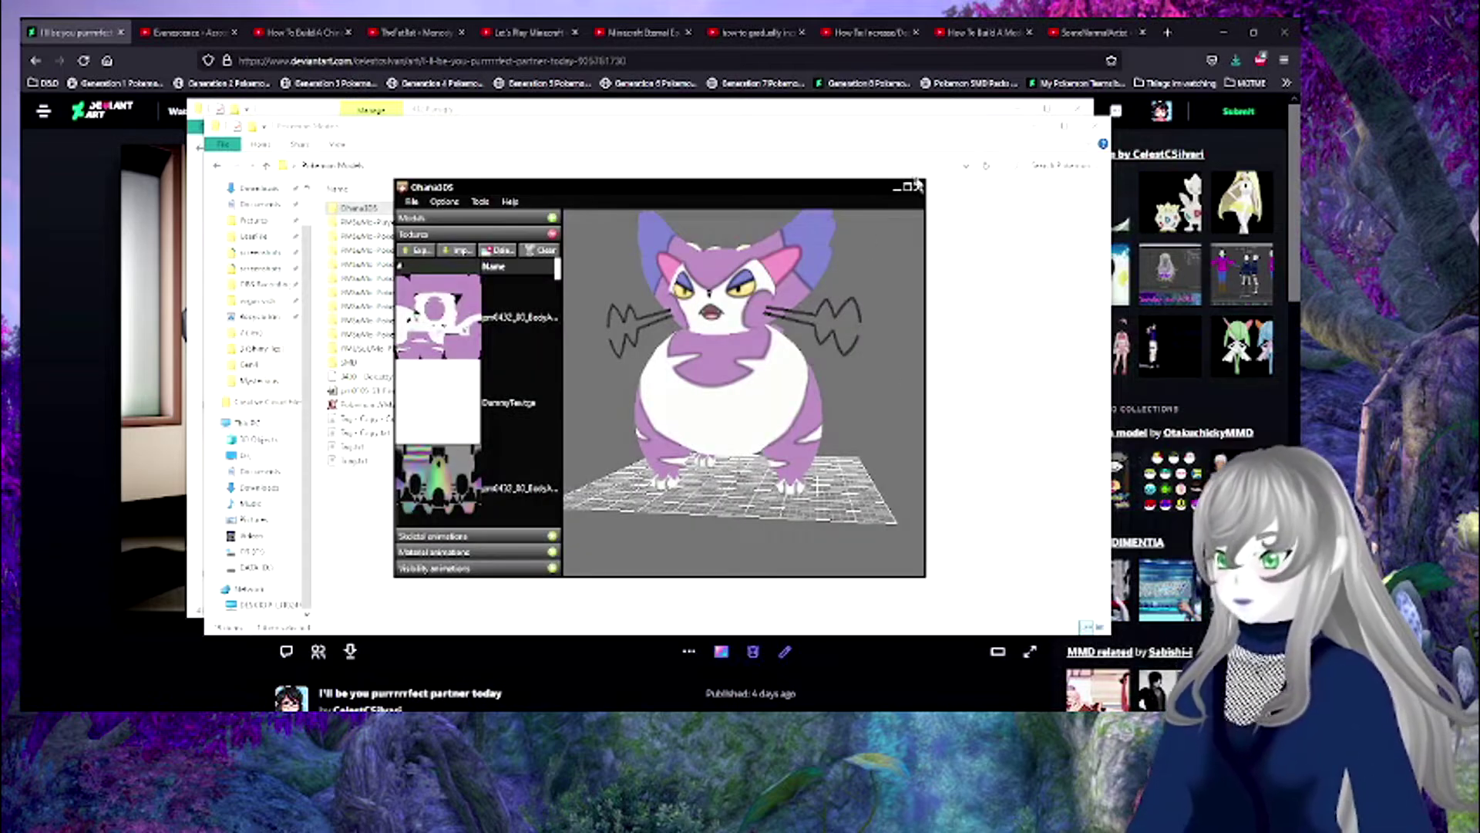
left_click(919, 186)
- Launch Pokemon UV Map Tools from the Pokemon Models folder, load Purugly's normal BodyA1 texture, and mirror it horizontally to double its width
key("alt+Tab")
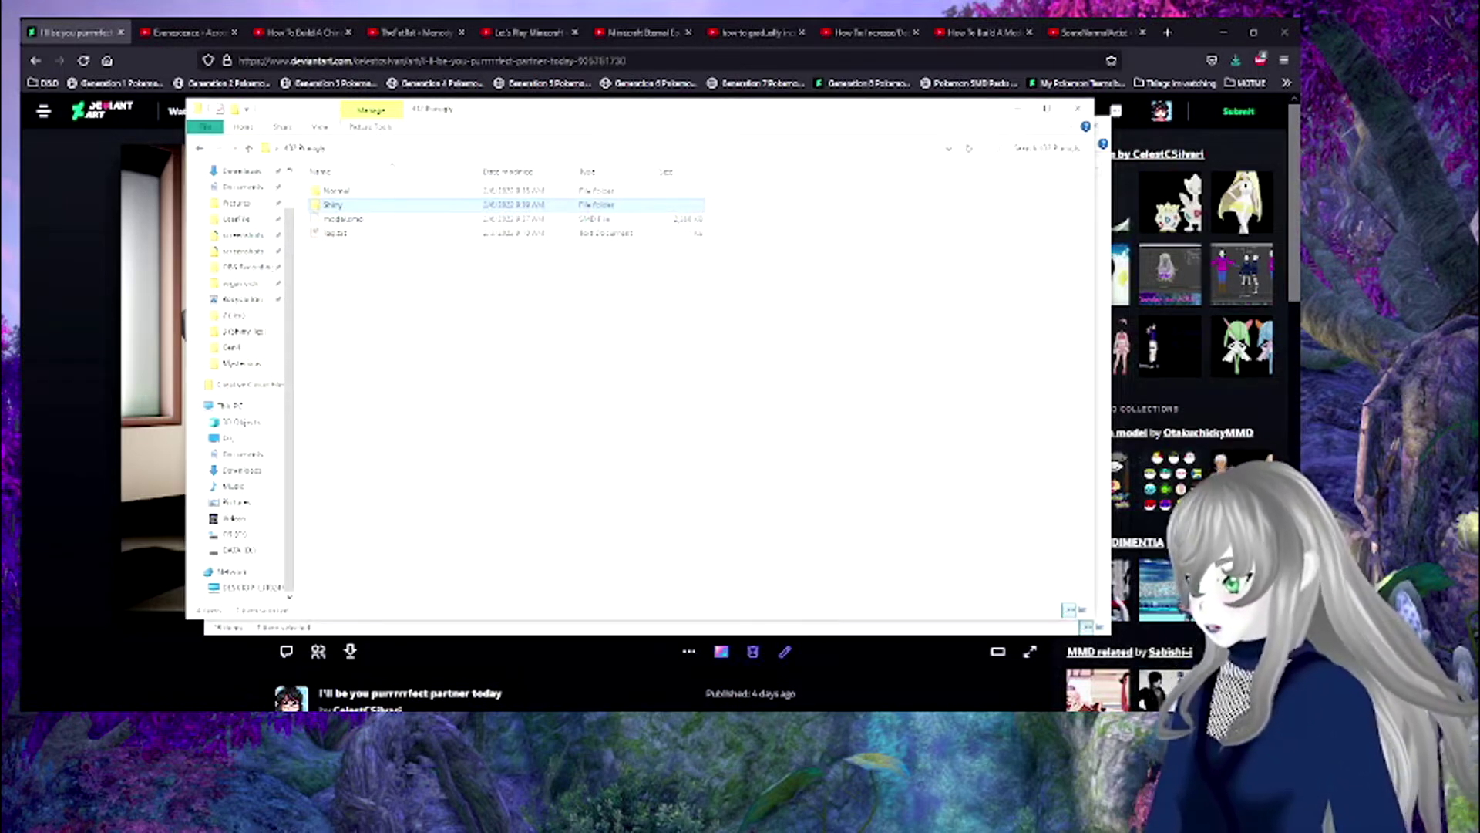
key("alt+Tab")
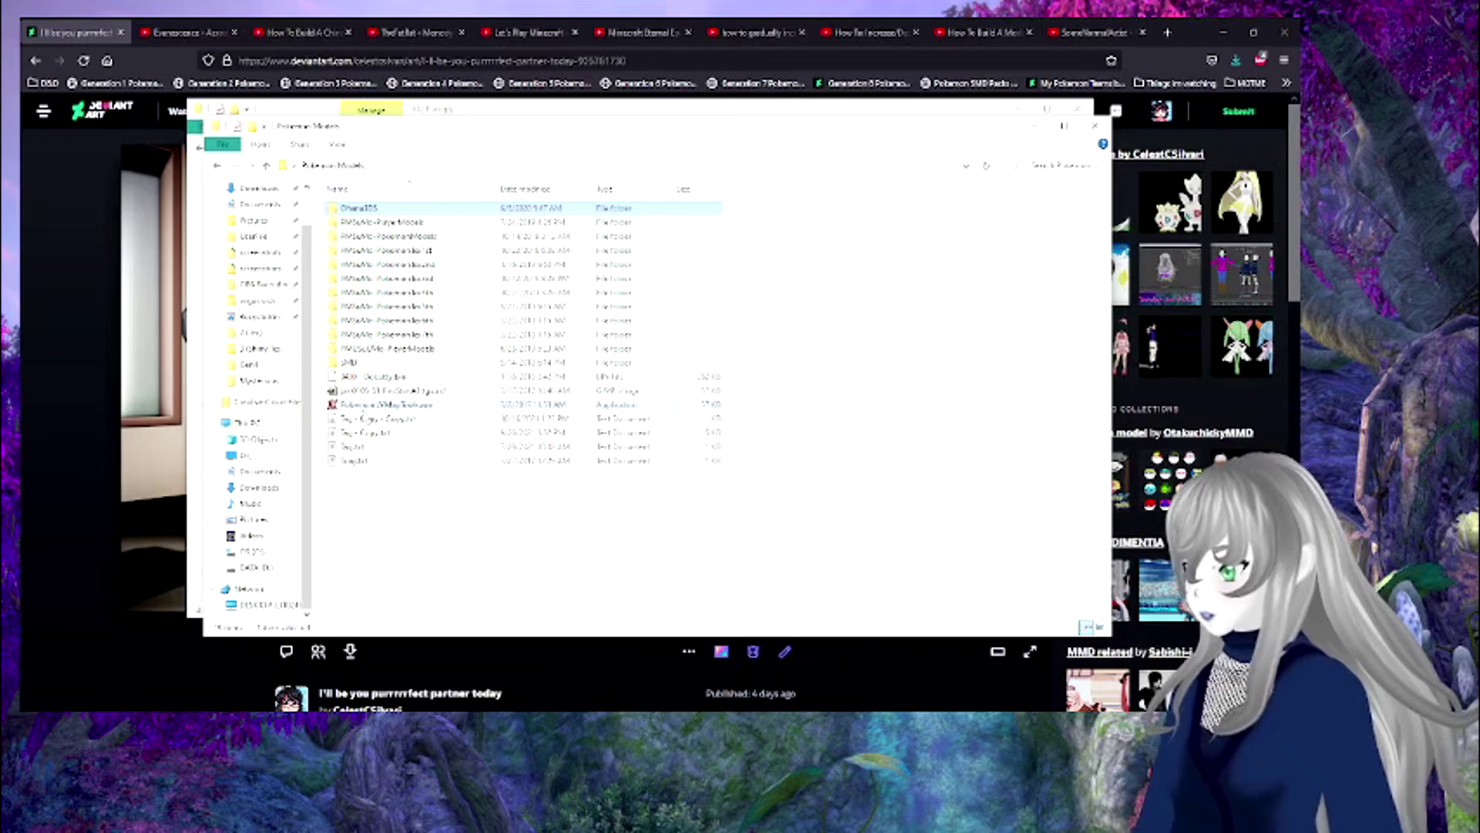
double_click(382, 404)
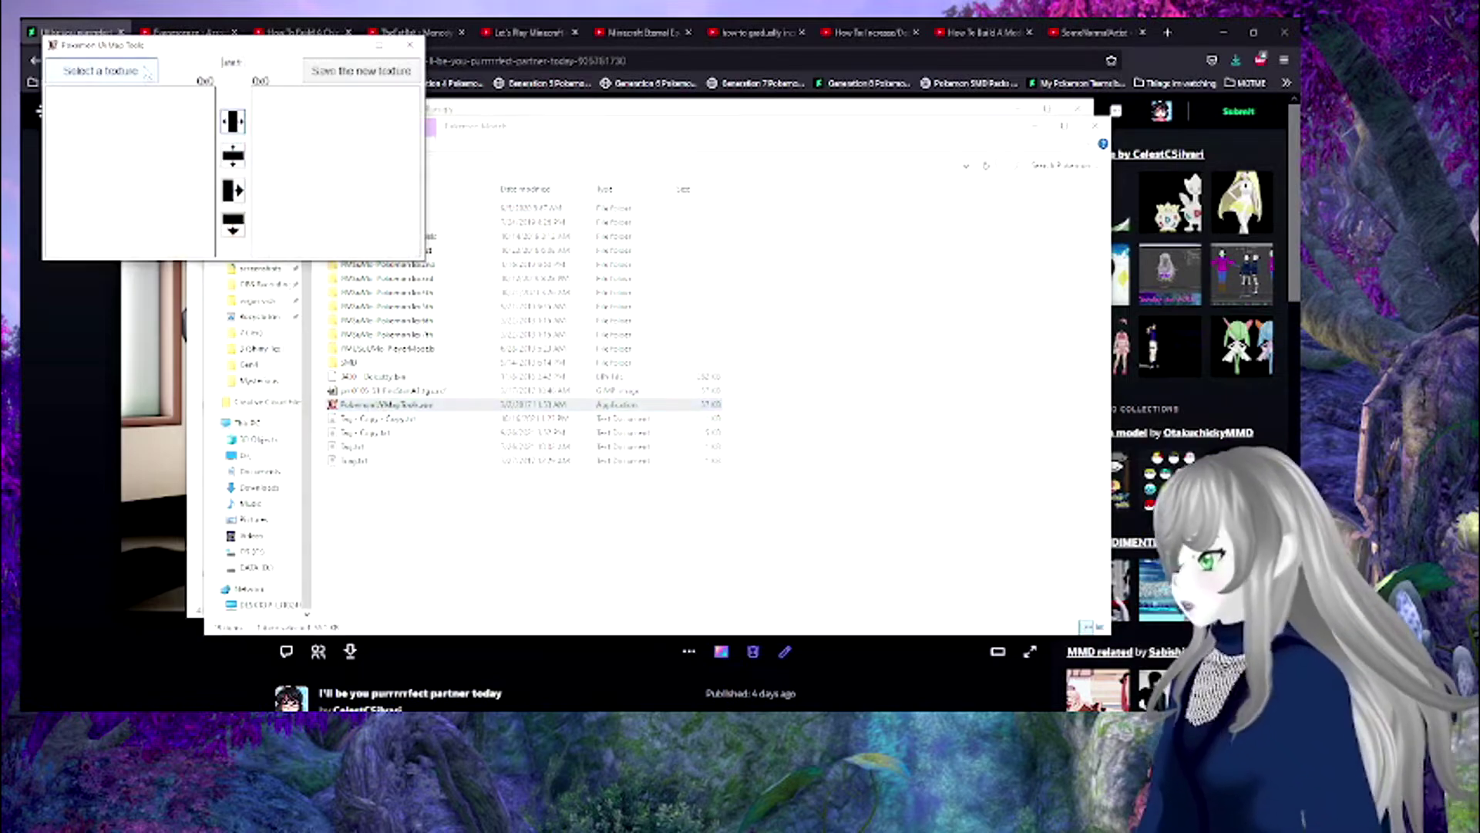
left_click(143, 71)
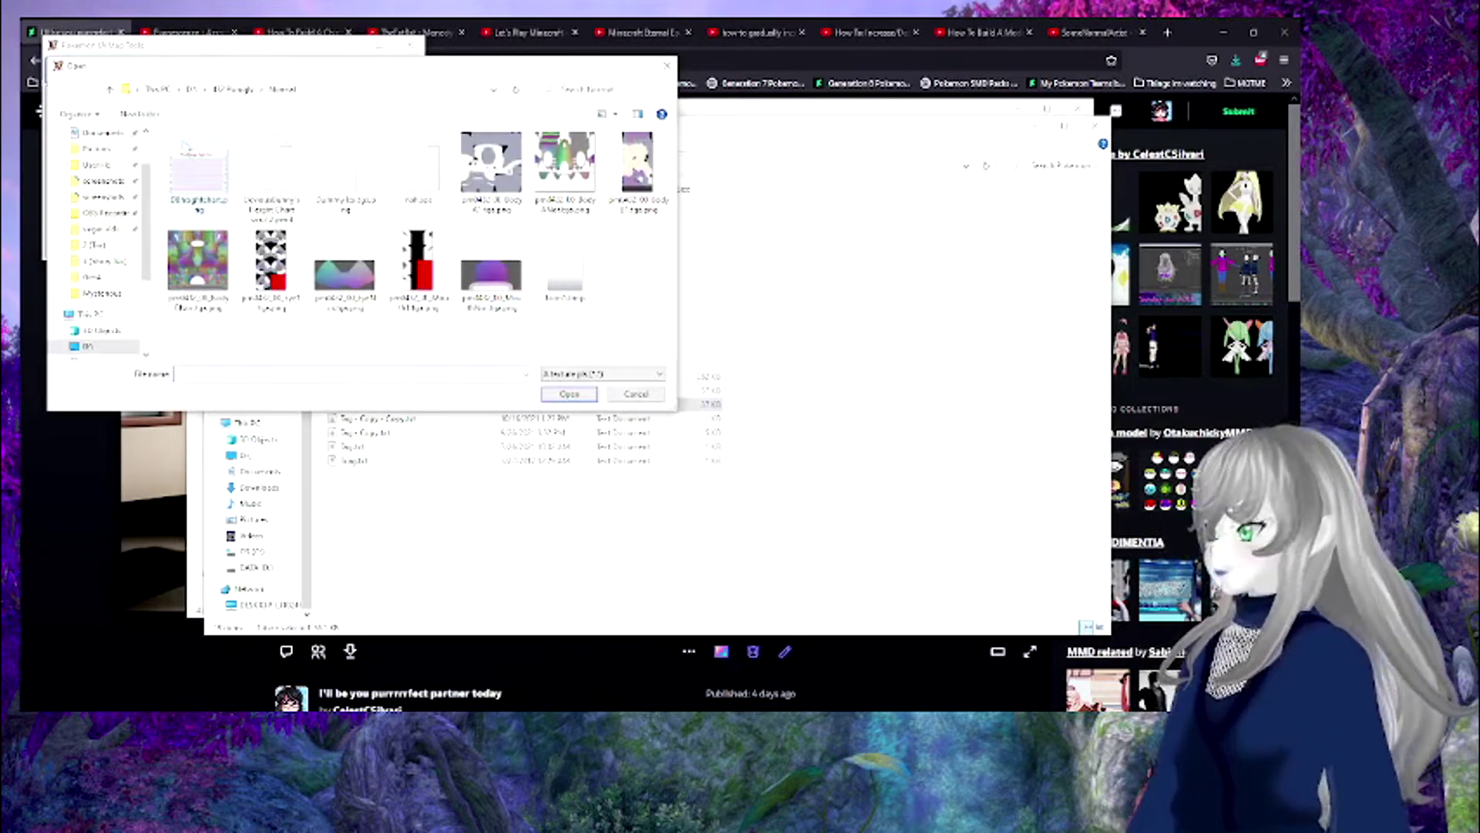
double_click(509, 185)
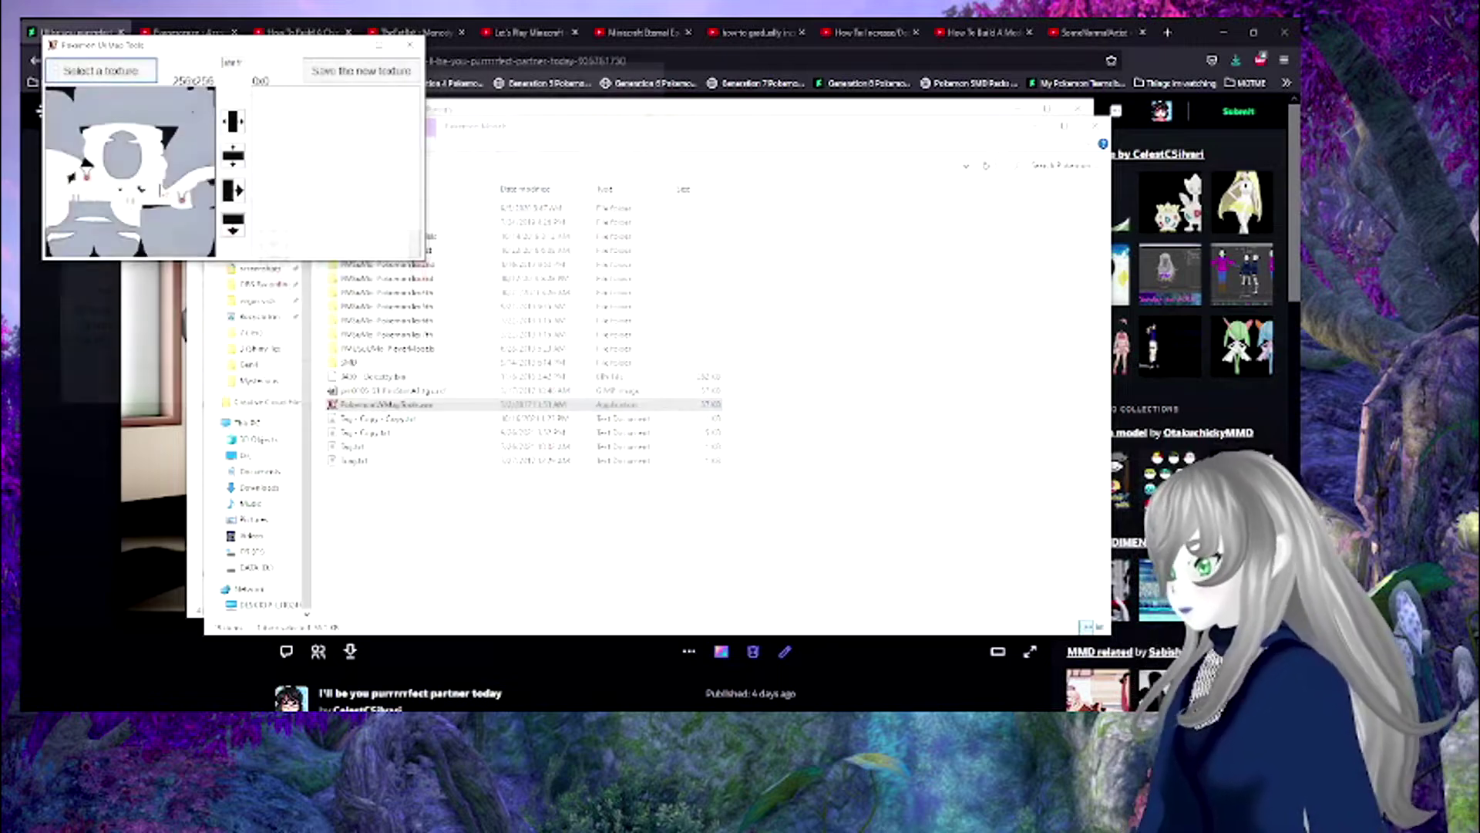
left_click(233, 190)
- Save the mirrored texture as BodyA1.png in the Normal subfolder of D:\432 Purugly
left_click(360, 70)
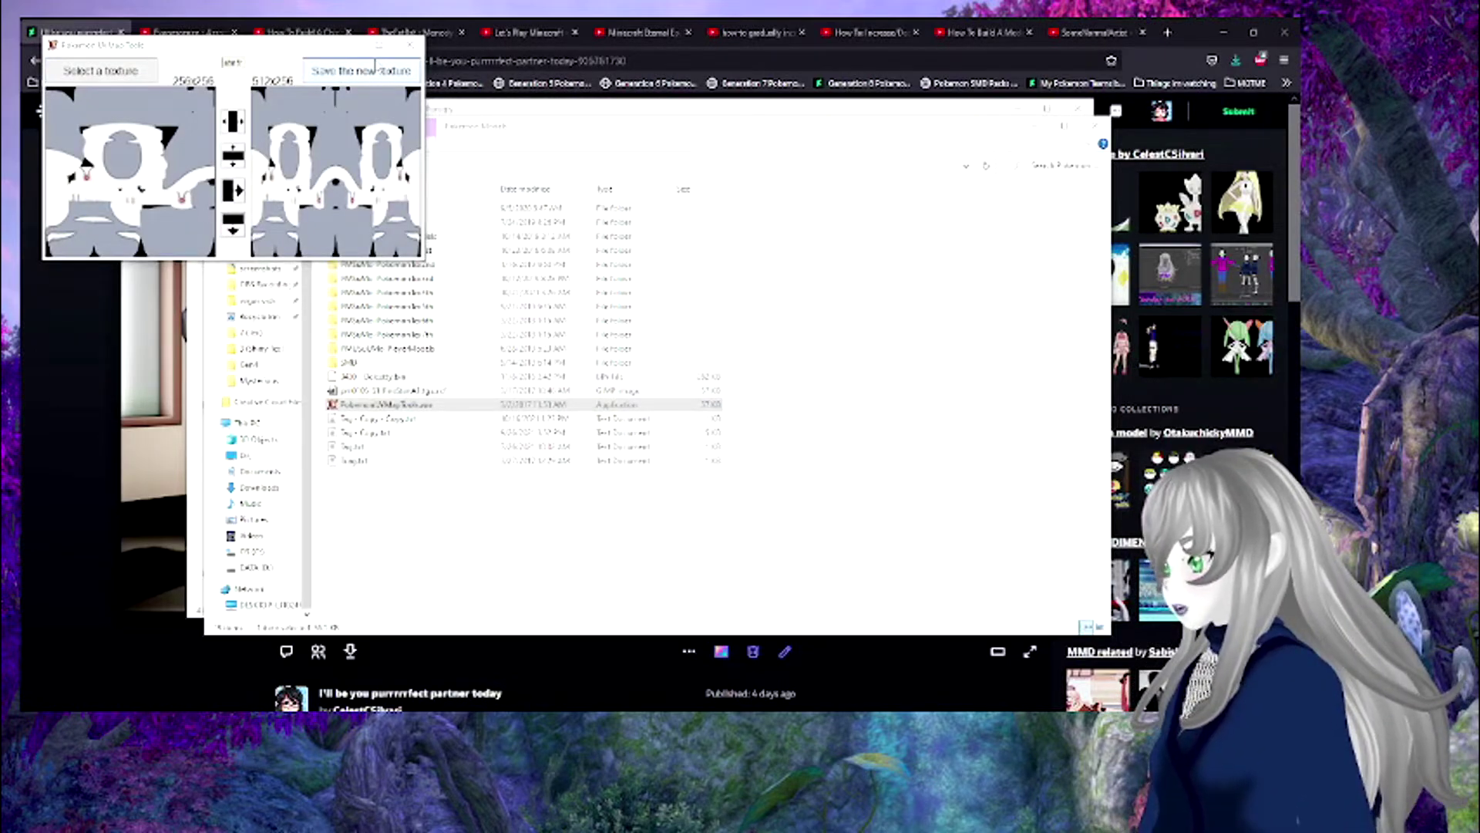
scroll(103, 281, "up", 2)
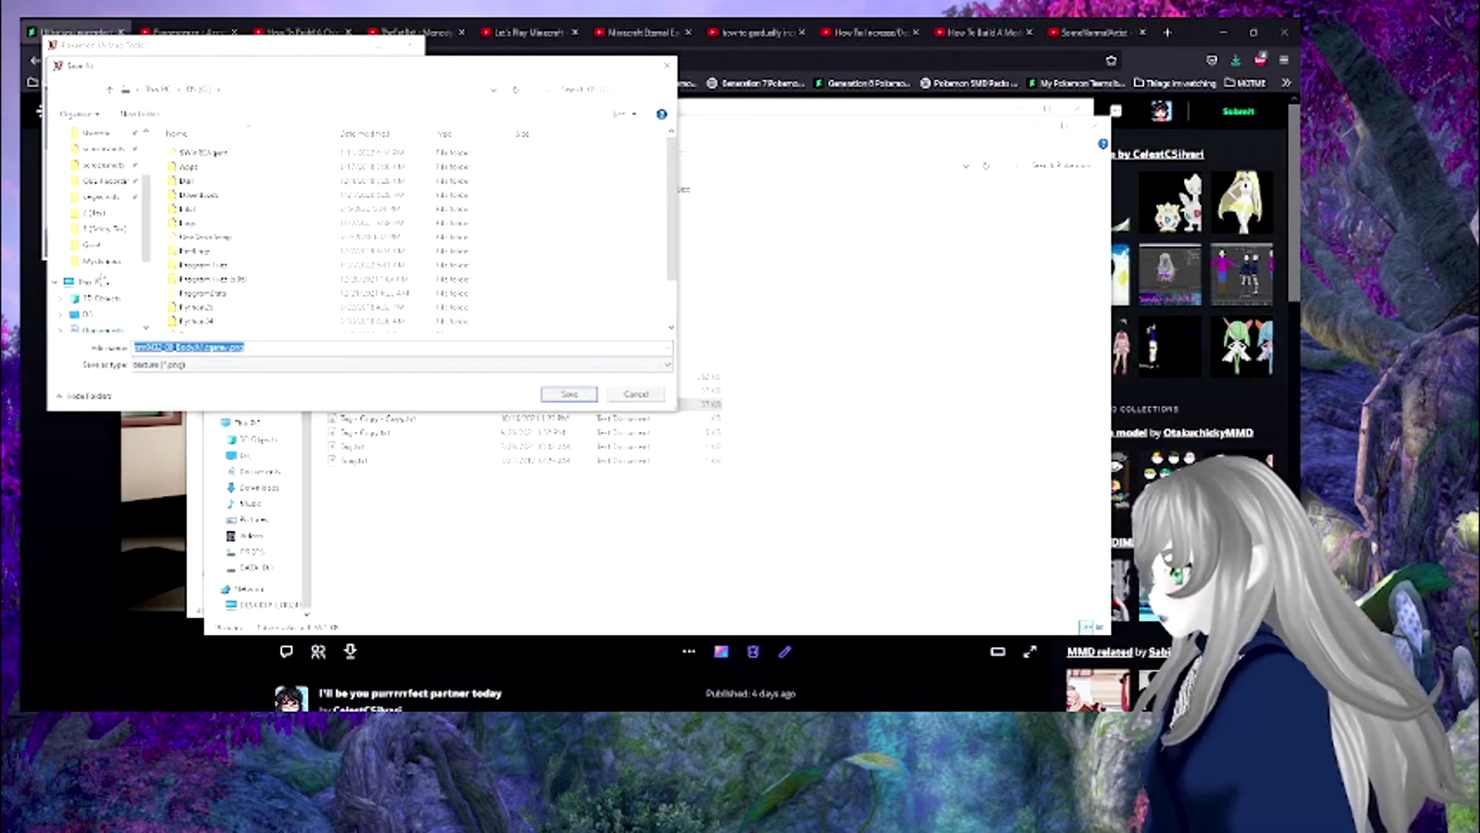
scroll(102, 266, "up", 3)
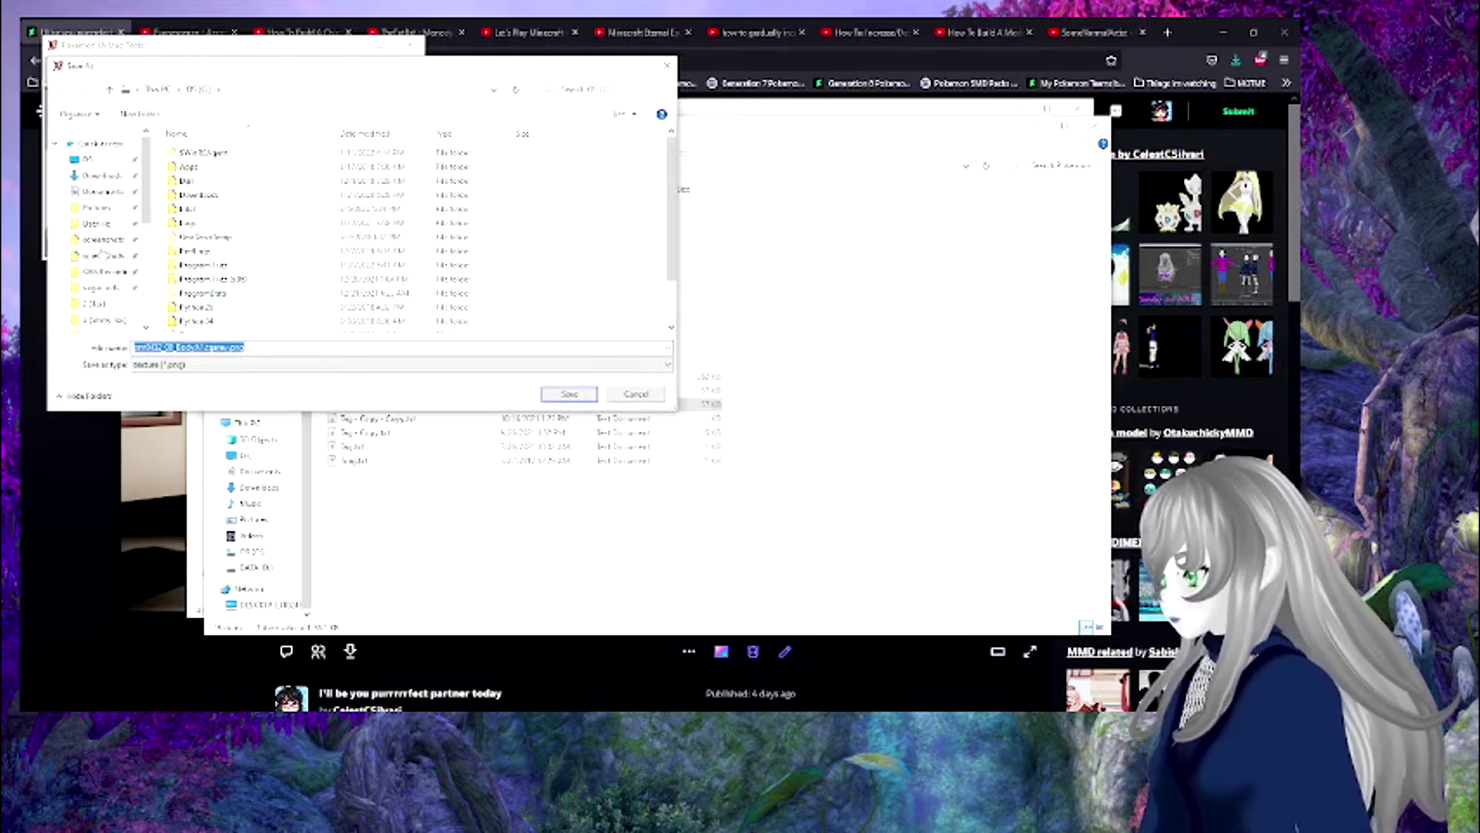
left_click(87, 161)
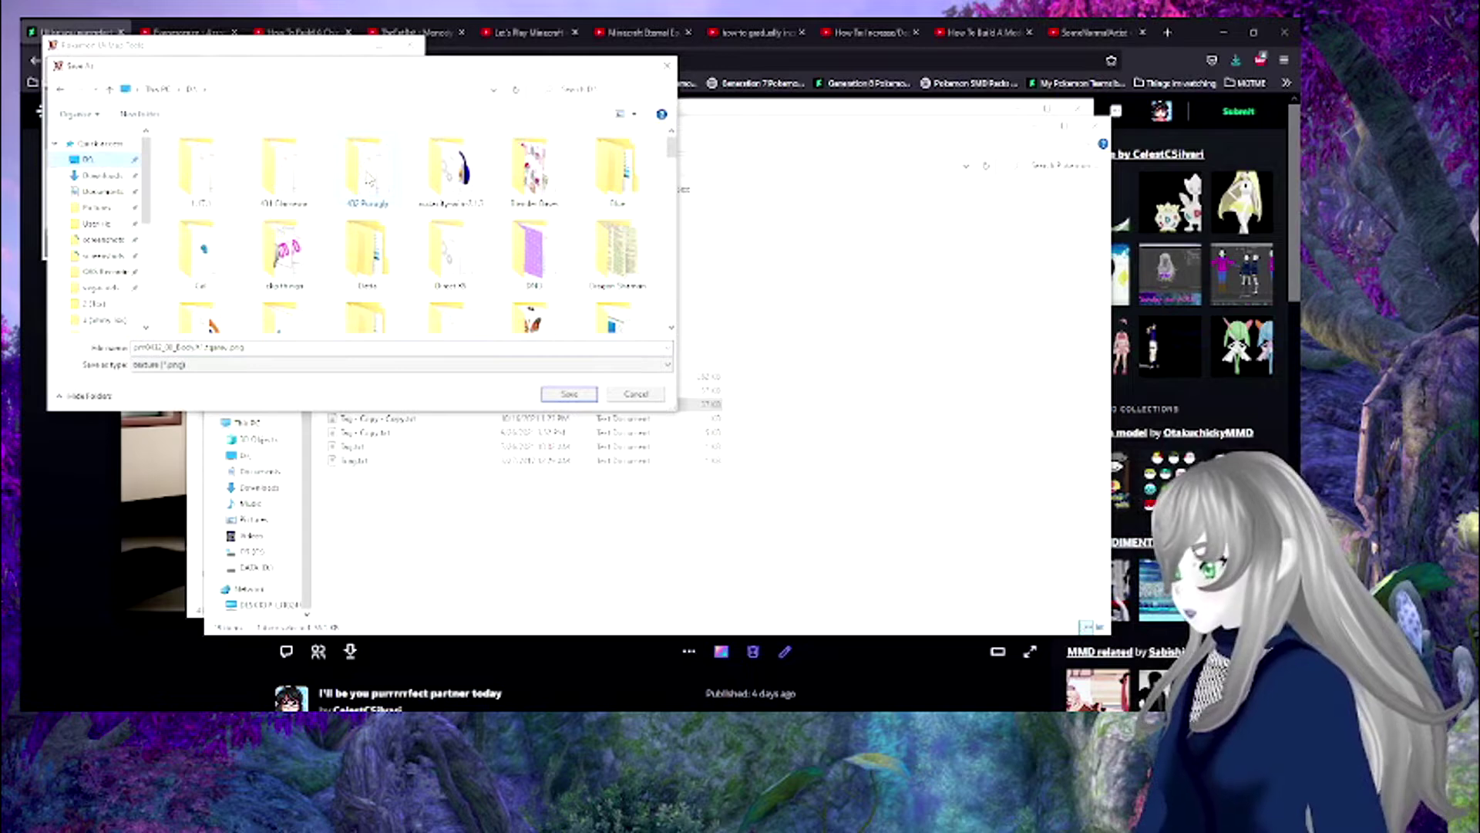
double_click(369, 178)
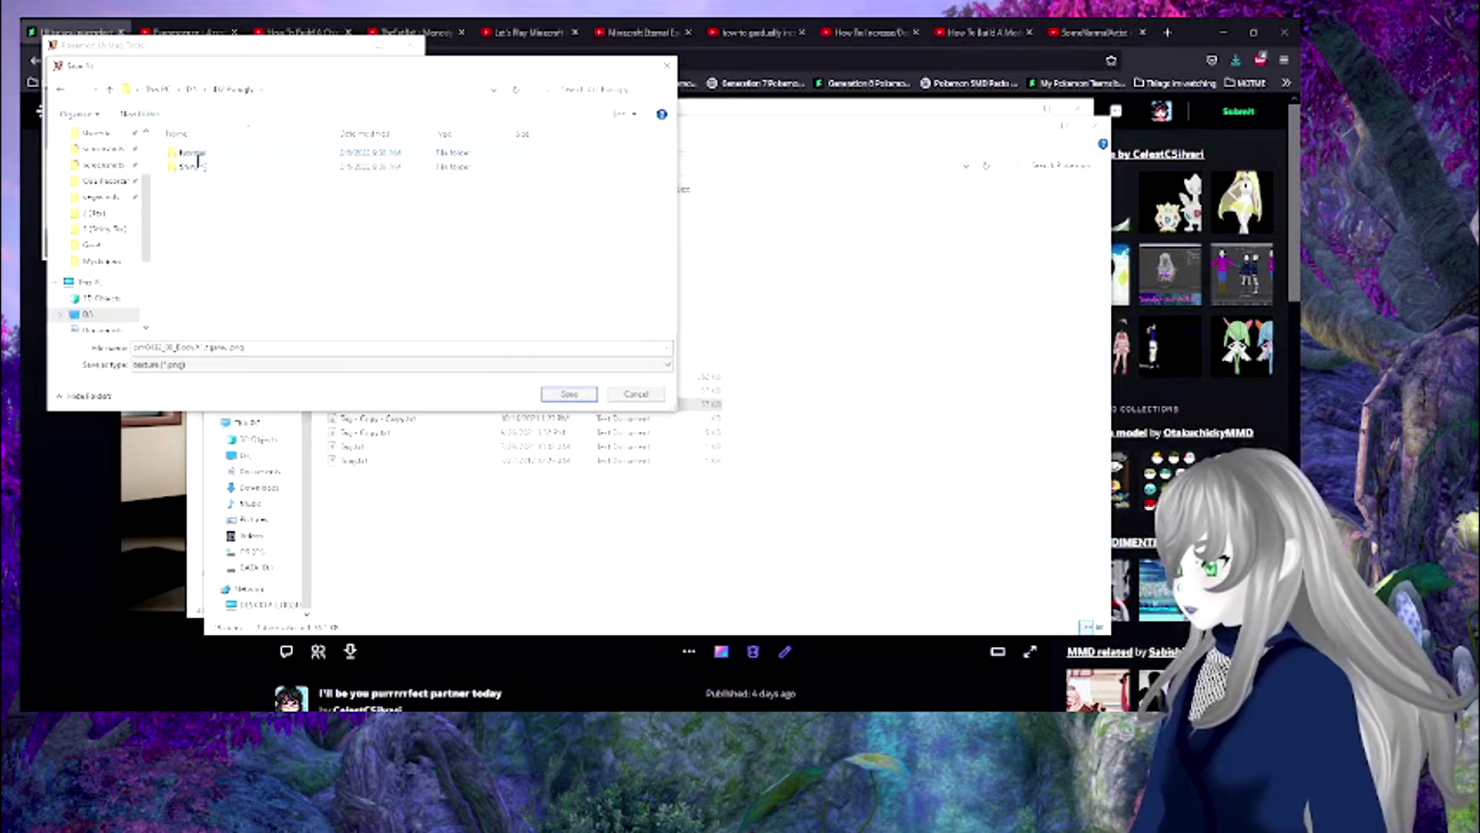
left_click(190, 348)
left_click(176, 347)
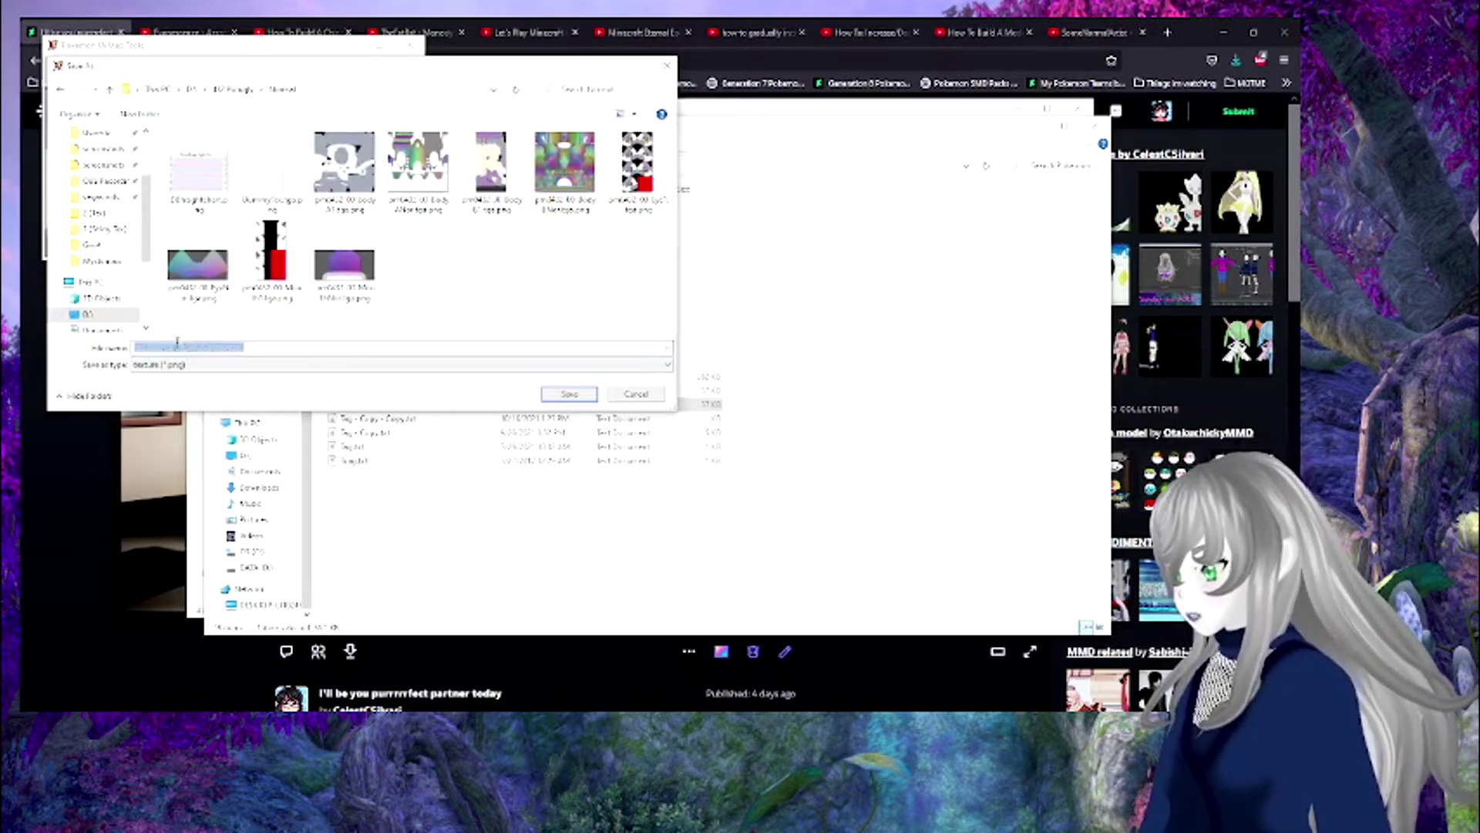
left_click_drag(176, 347, 40, 355)
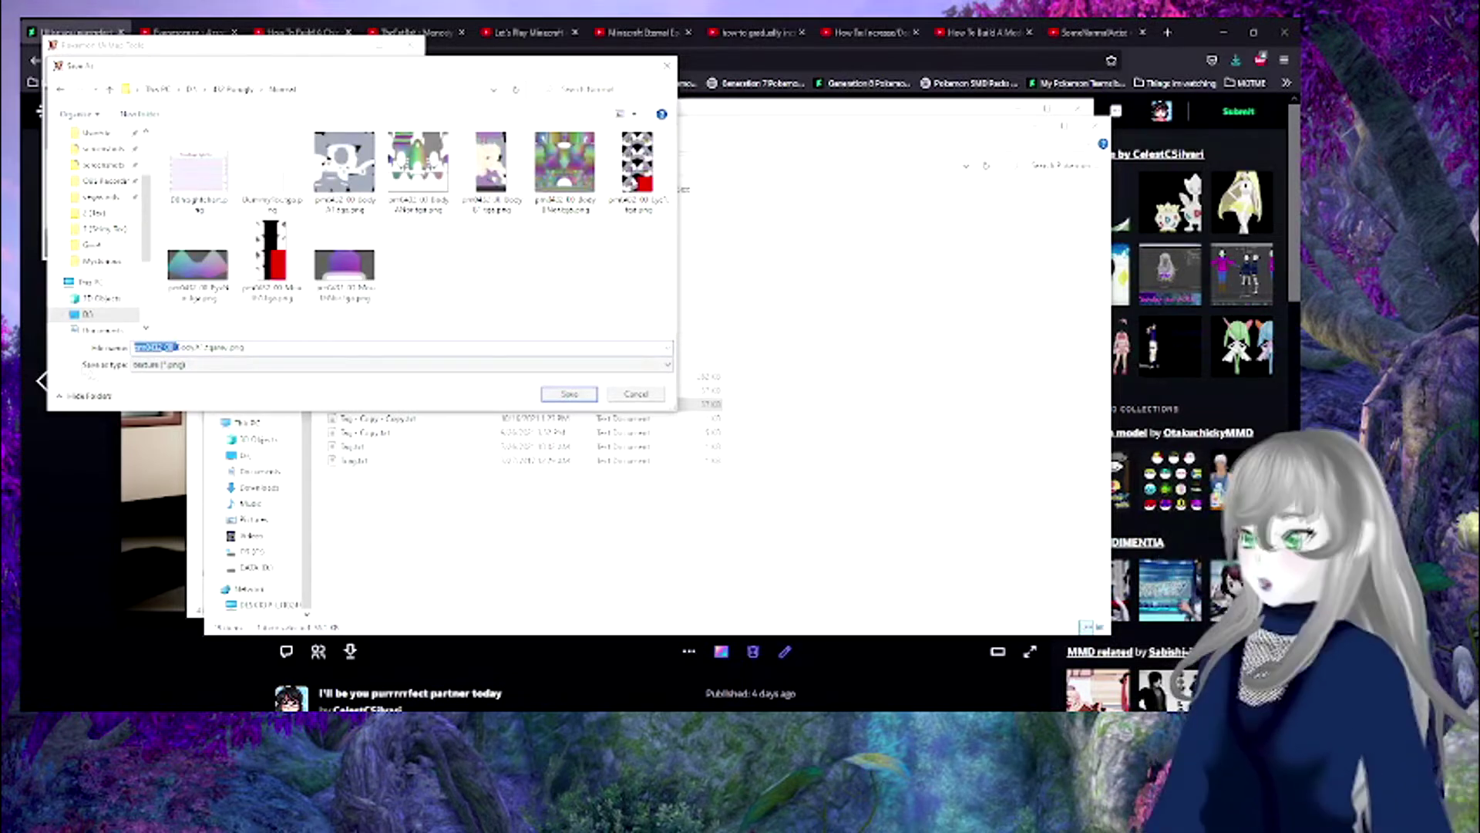
key("BackSpace")
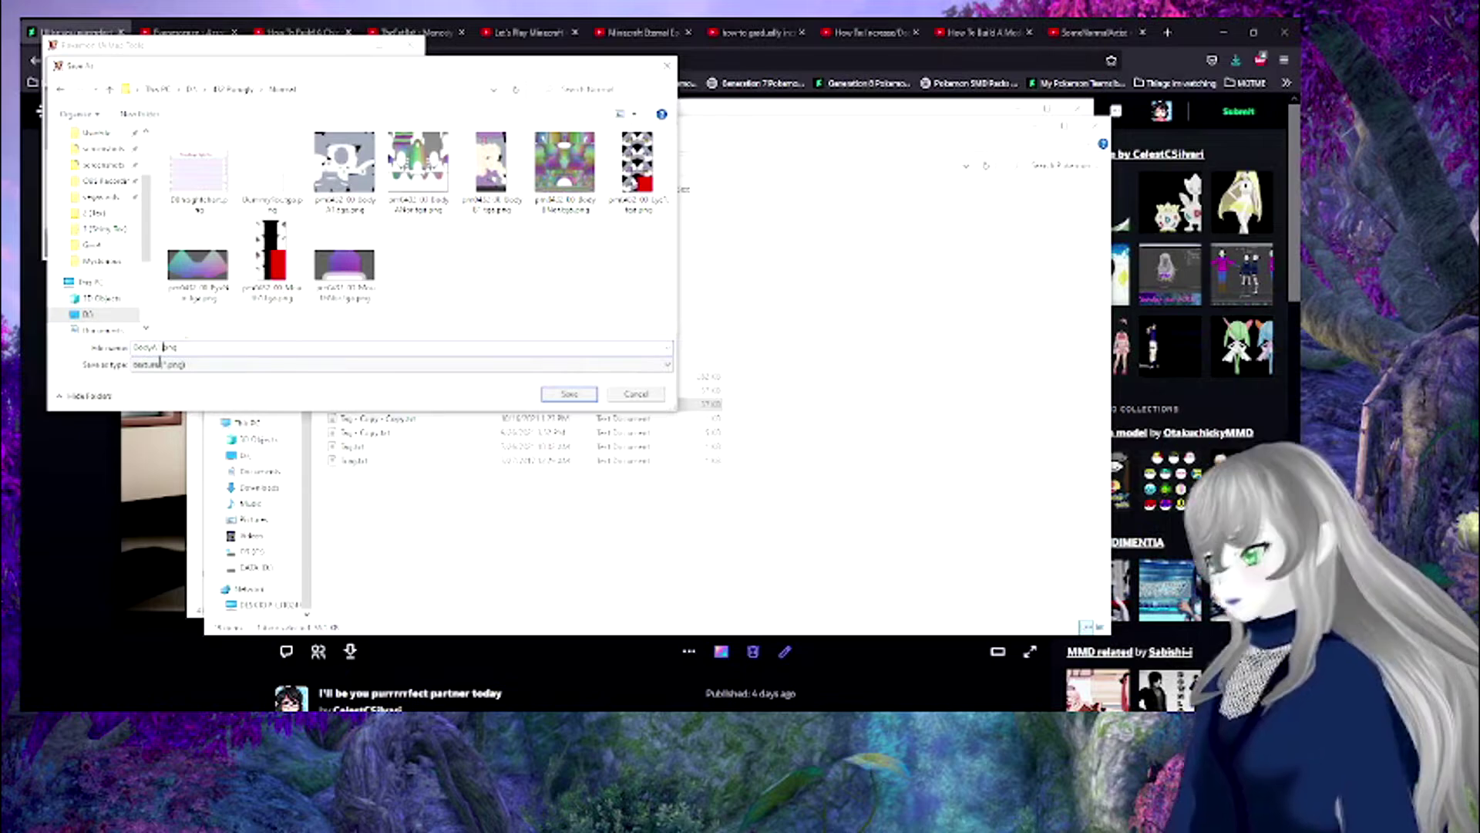
left_click(569, 394)
- Load Purugly's BodyB1 texture from the Normal subfolder and mirror it horizontally to double its width
left_click(101, 72)
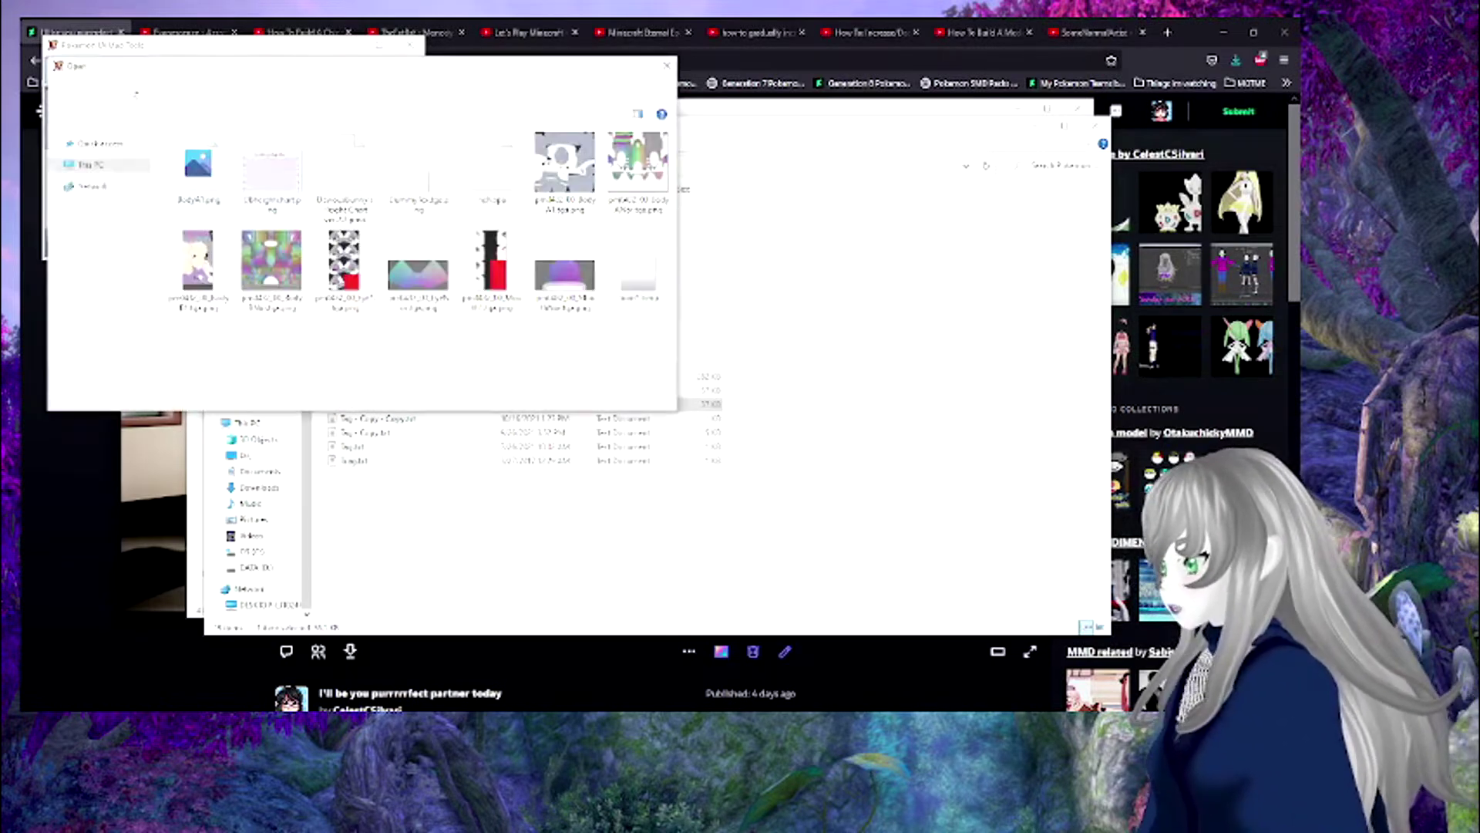
left_click(197, 266)
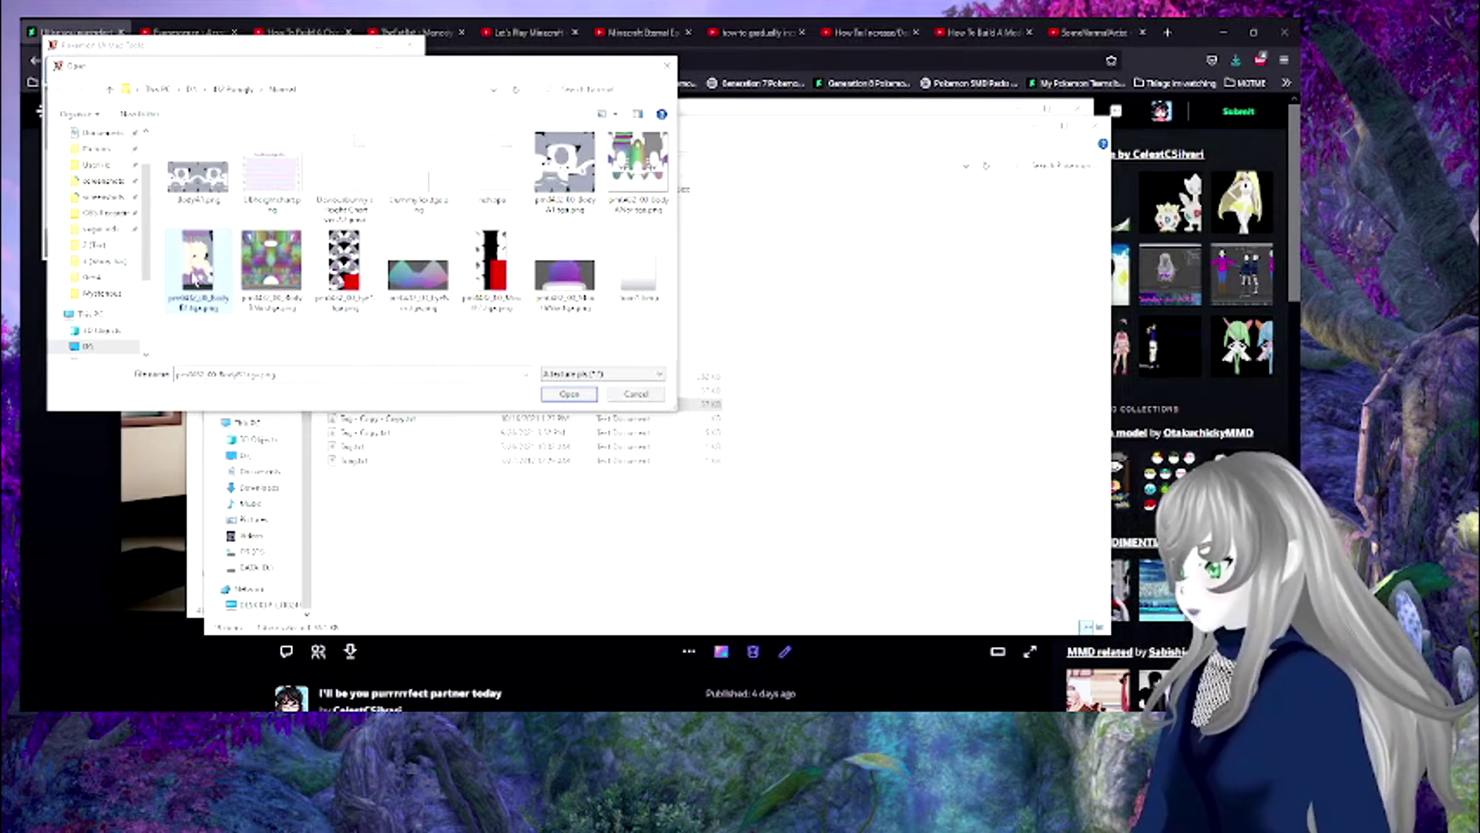
left_click(569, 394)
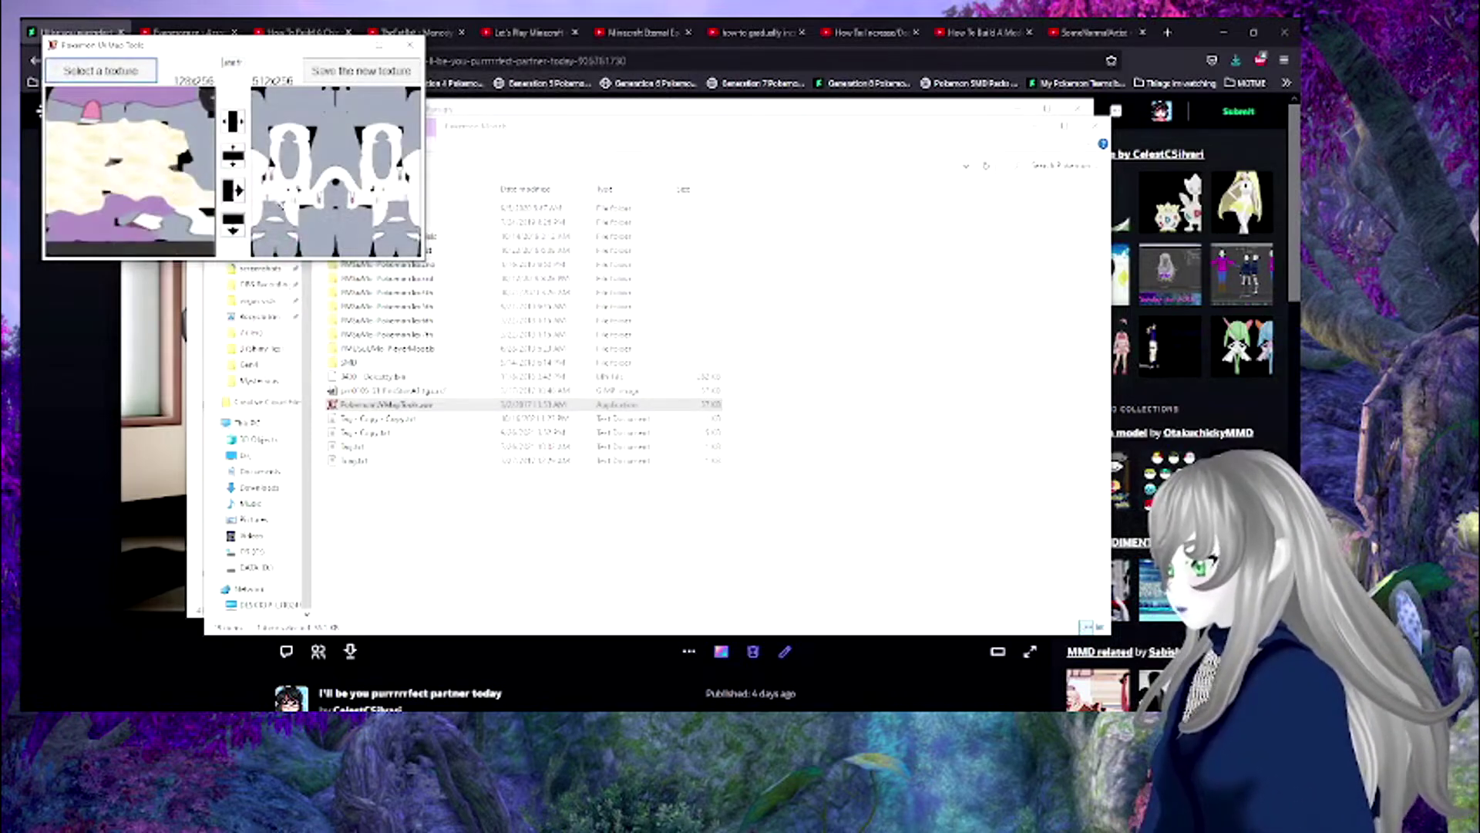
left_click(234, 190)
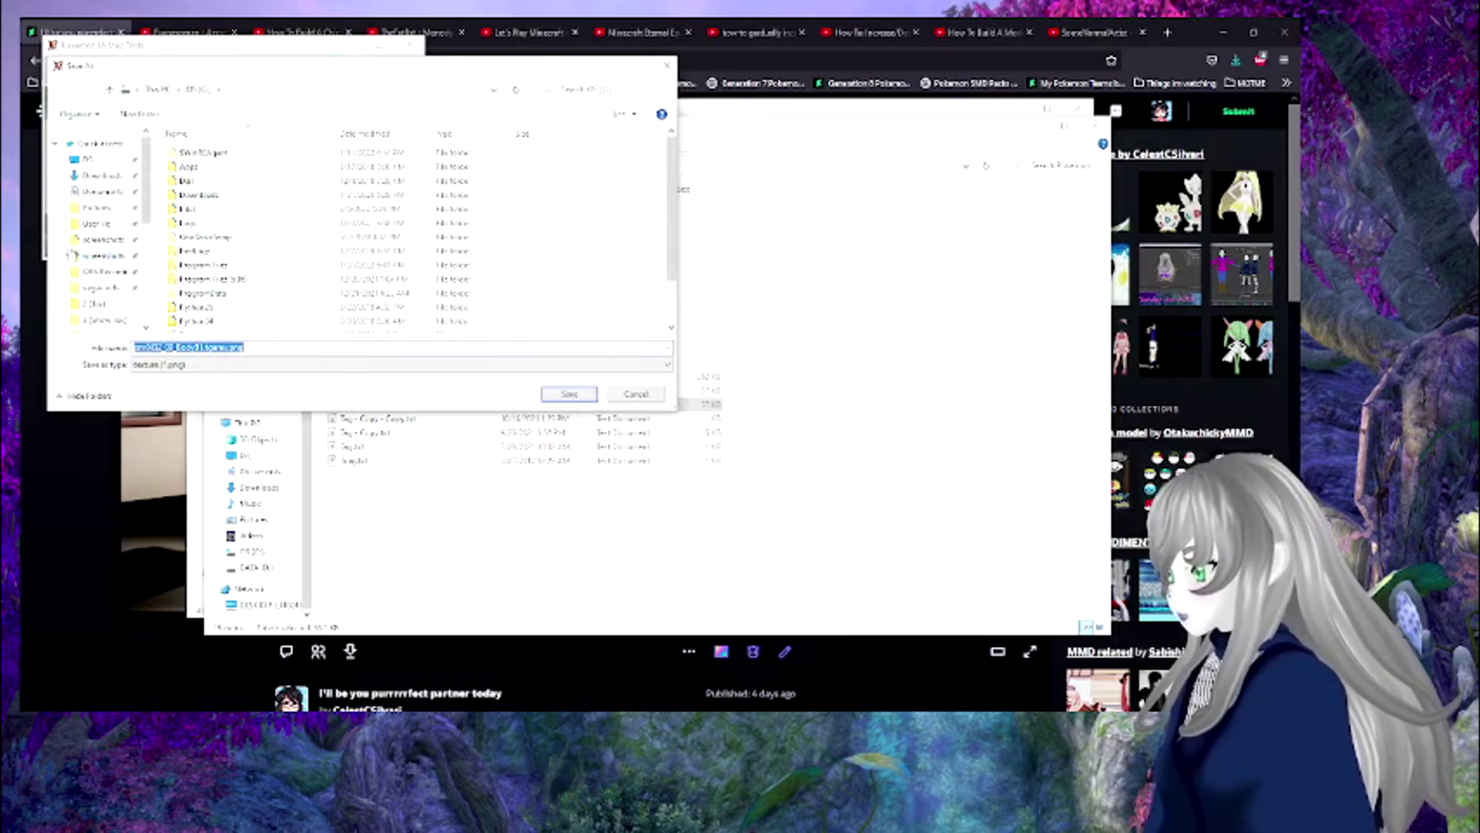
- Save the mirrored texture as BodyB1.png in the Normal subfolder of D:\432 Purugly
left_click(87, 160)
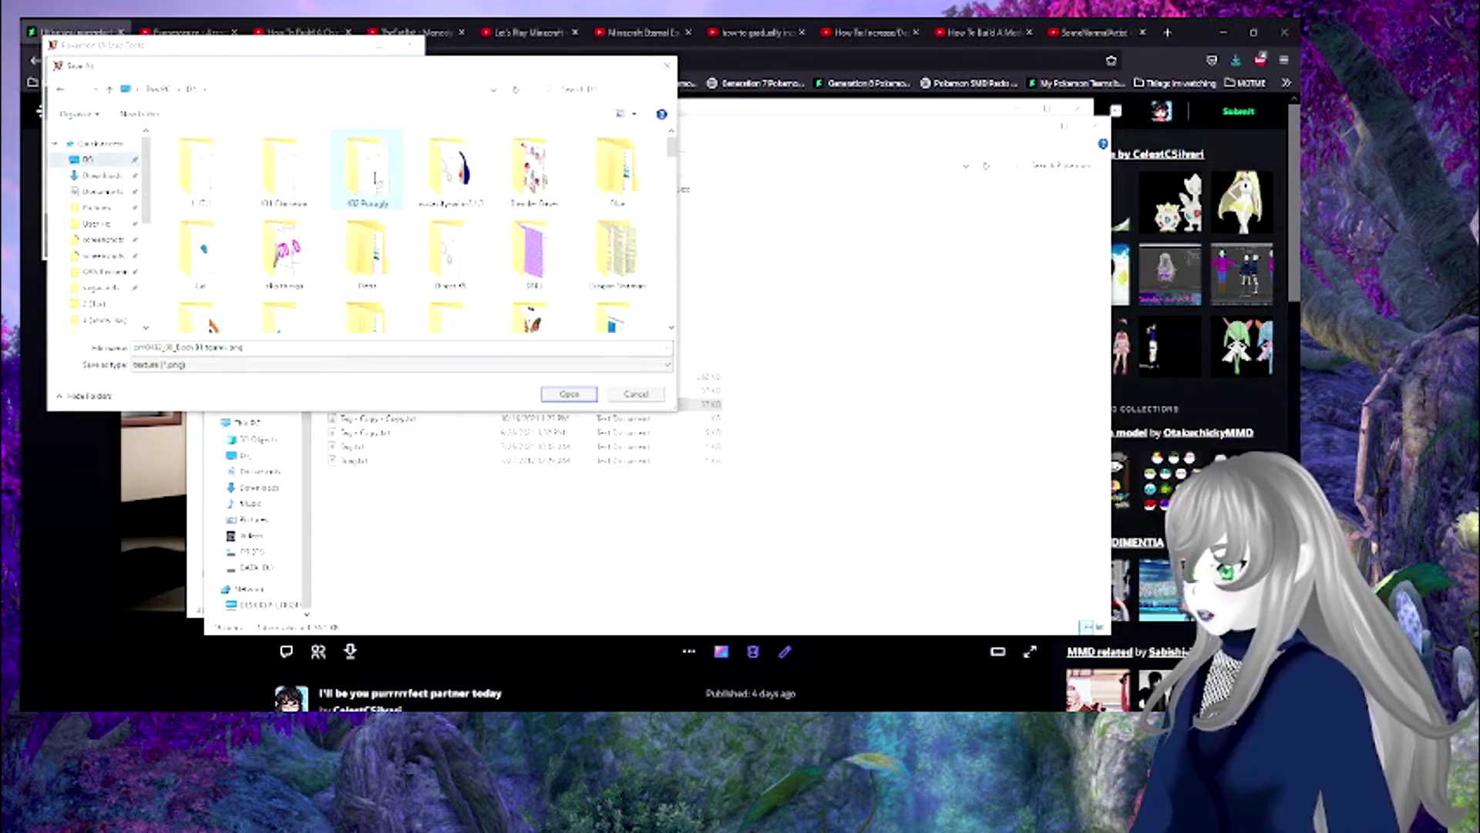
double_click(374, 173)
double_click(232, 165)
left_click(165, 349)
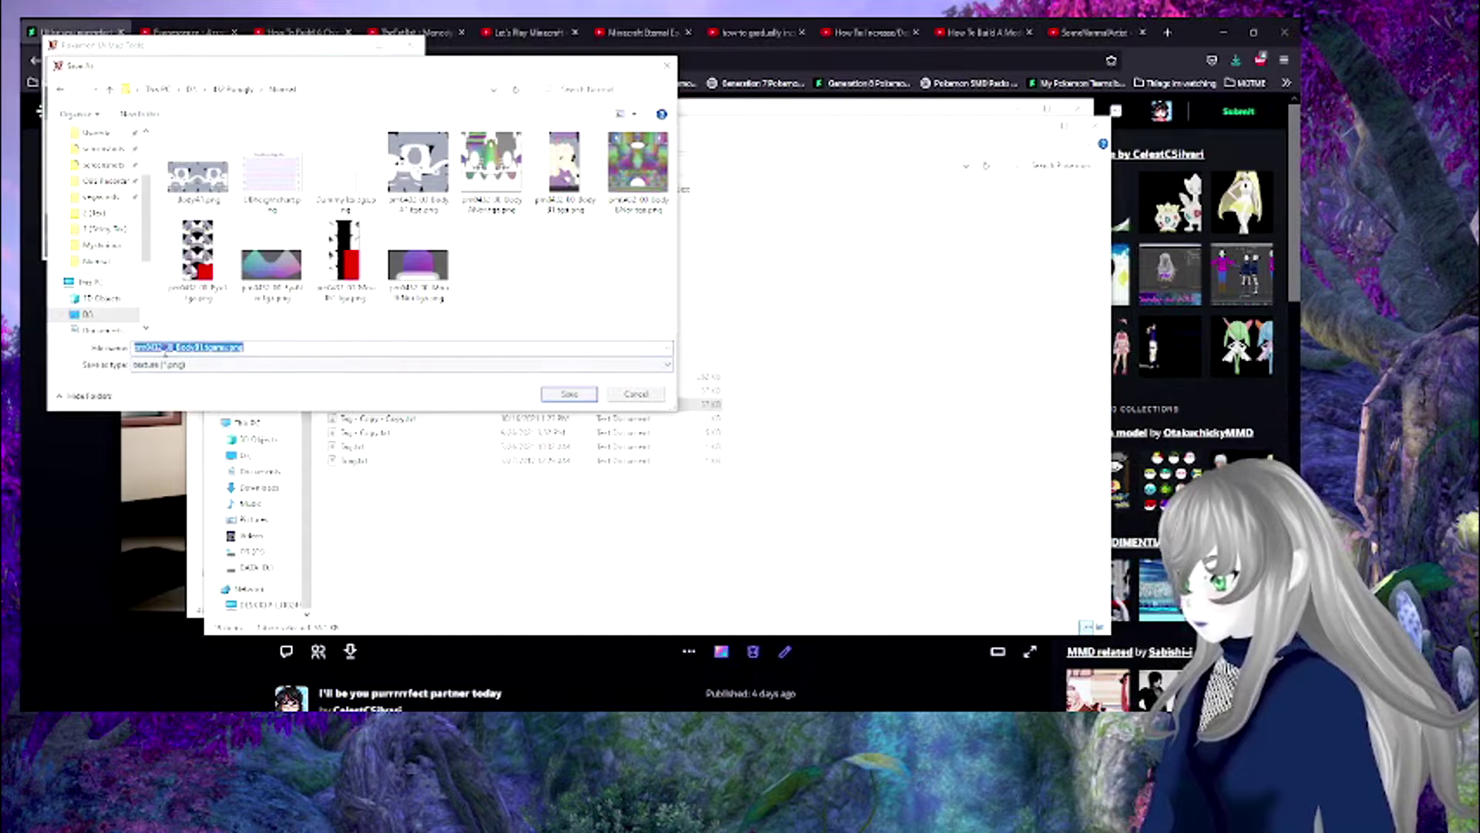
left_click(166, 348)
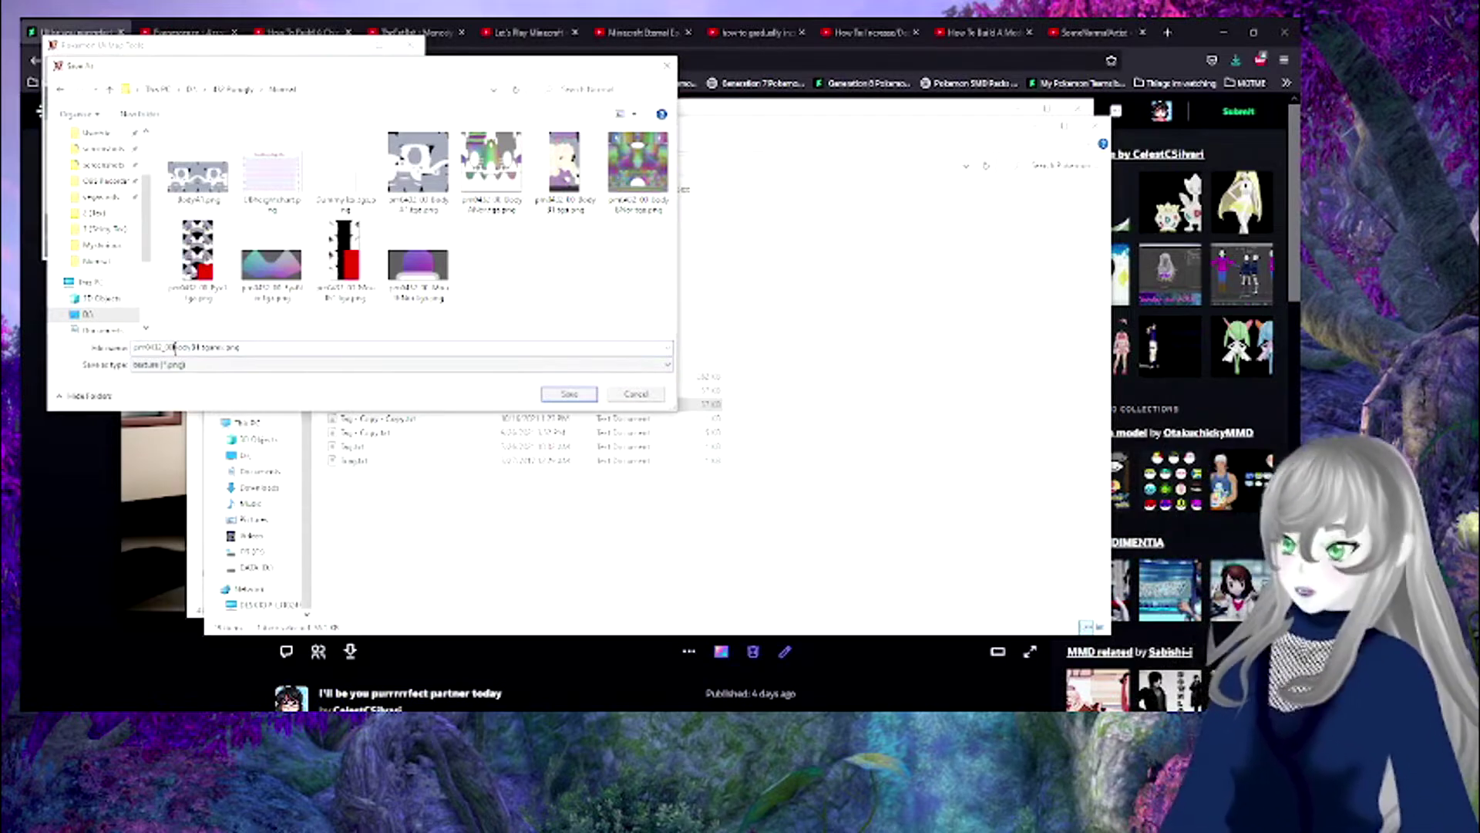
key("BackSpace")
key("BackSpace")
key("BackSpace")
key("BackSpace")
key("BackSpace")
key("BackSpace")
key("BackSpace")
key("BackSpace")
key("BackSpace")
key("BackSpace")
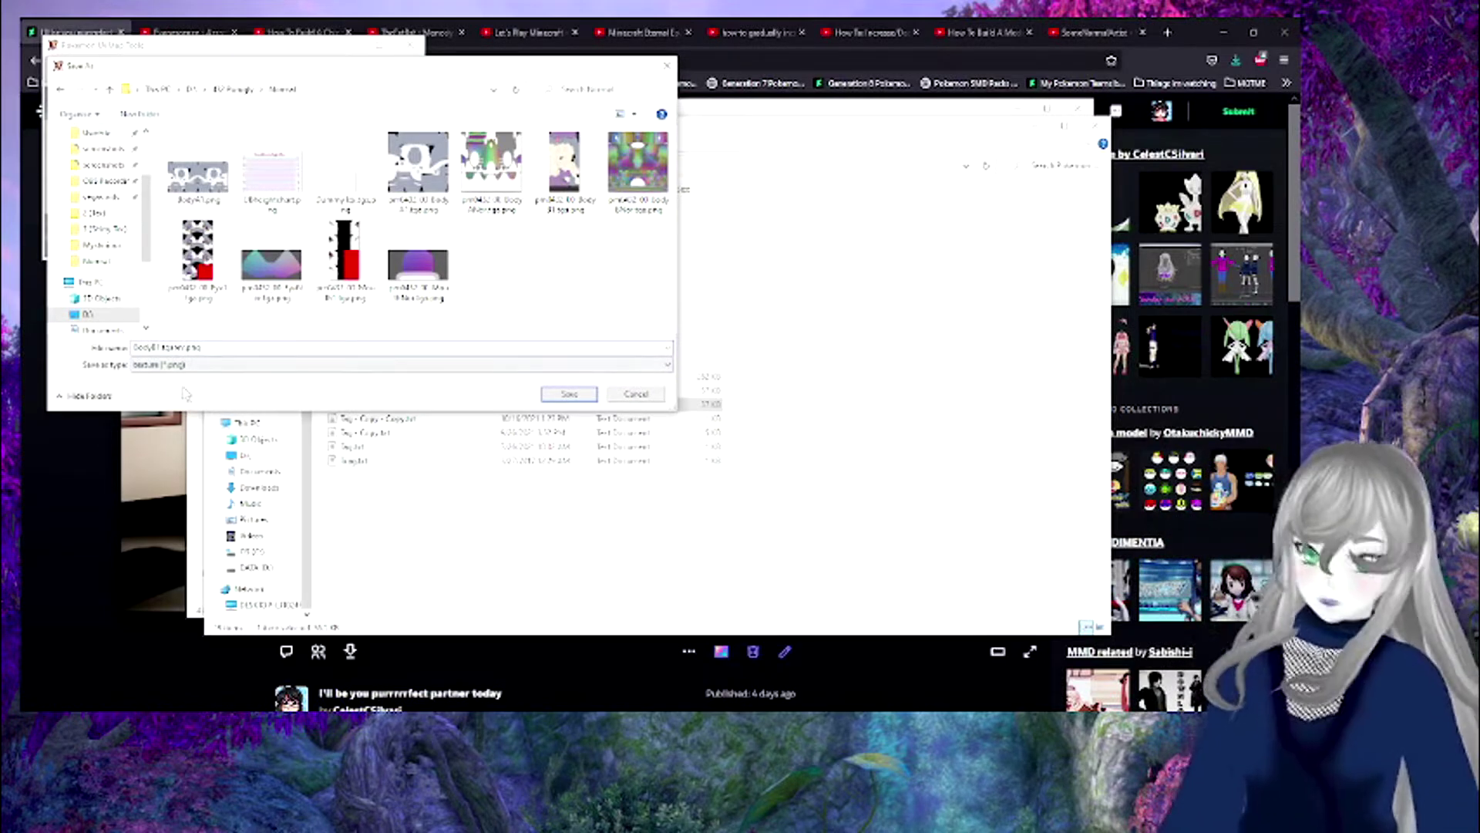
key("BackSpace")
key("BackSpace")
key("BackSpace")
key("BackSpace")
key("BackSpace")
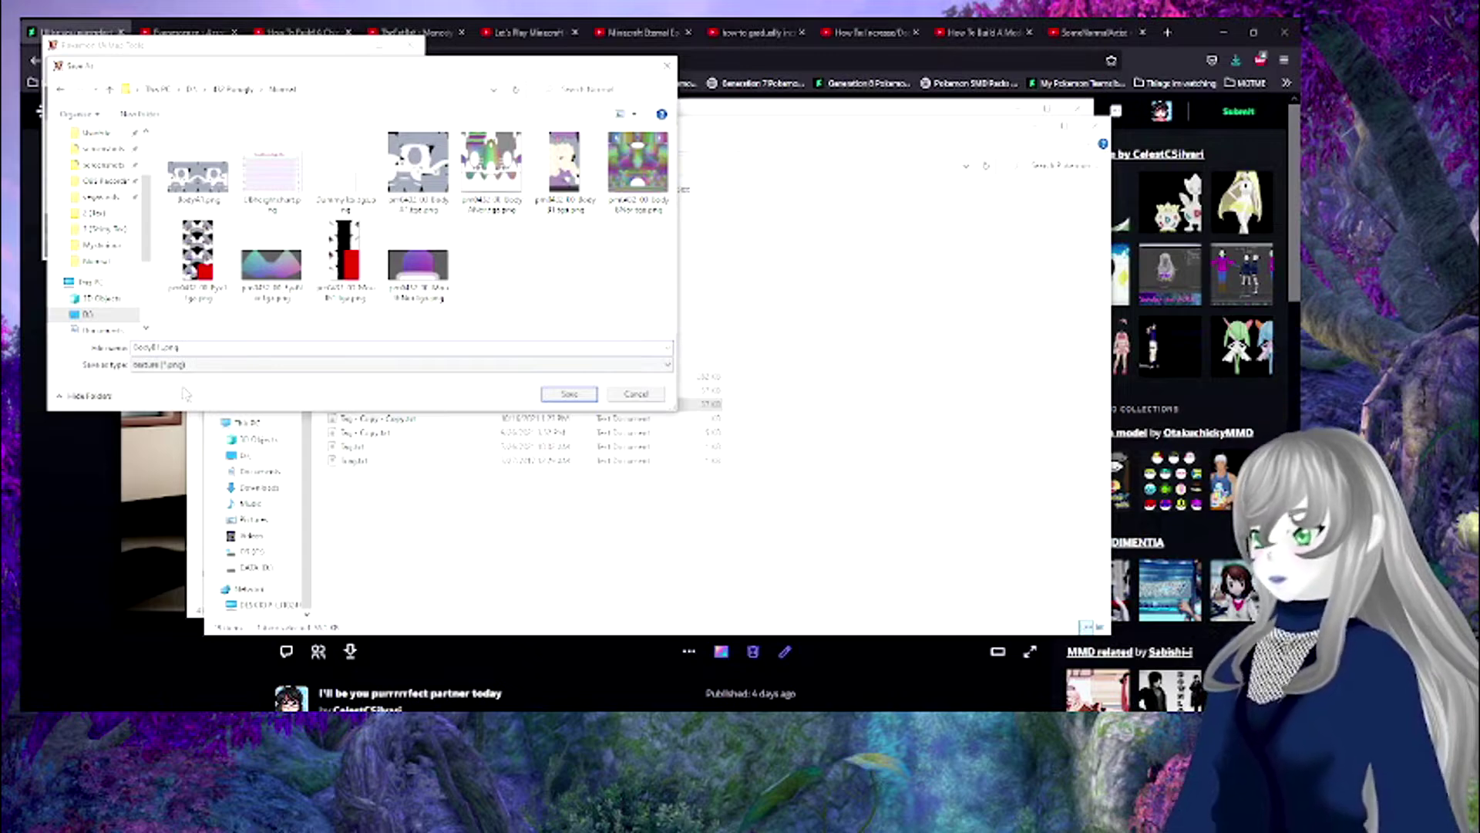
left_click(569, 394)
- Load Purugly's Eye1 texture from the Normal subfolder and mirror it horizontally to double its width
left_click(123, 71)
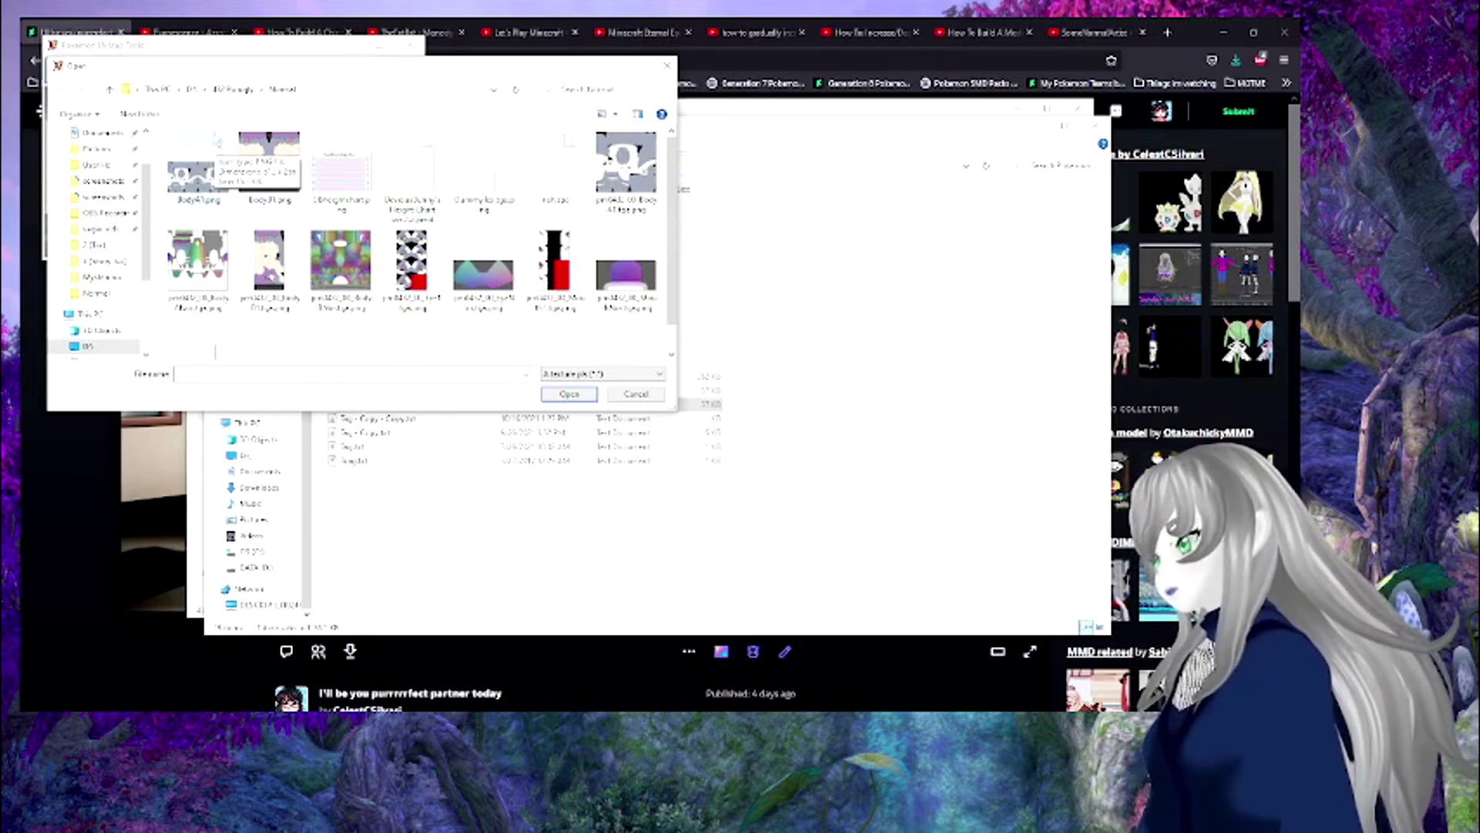
left_click(233, 89)
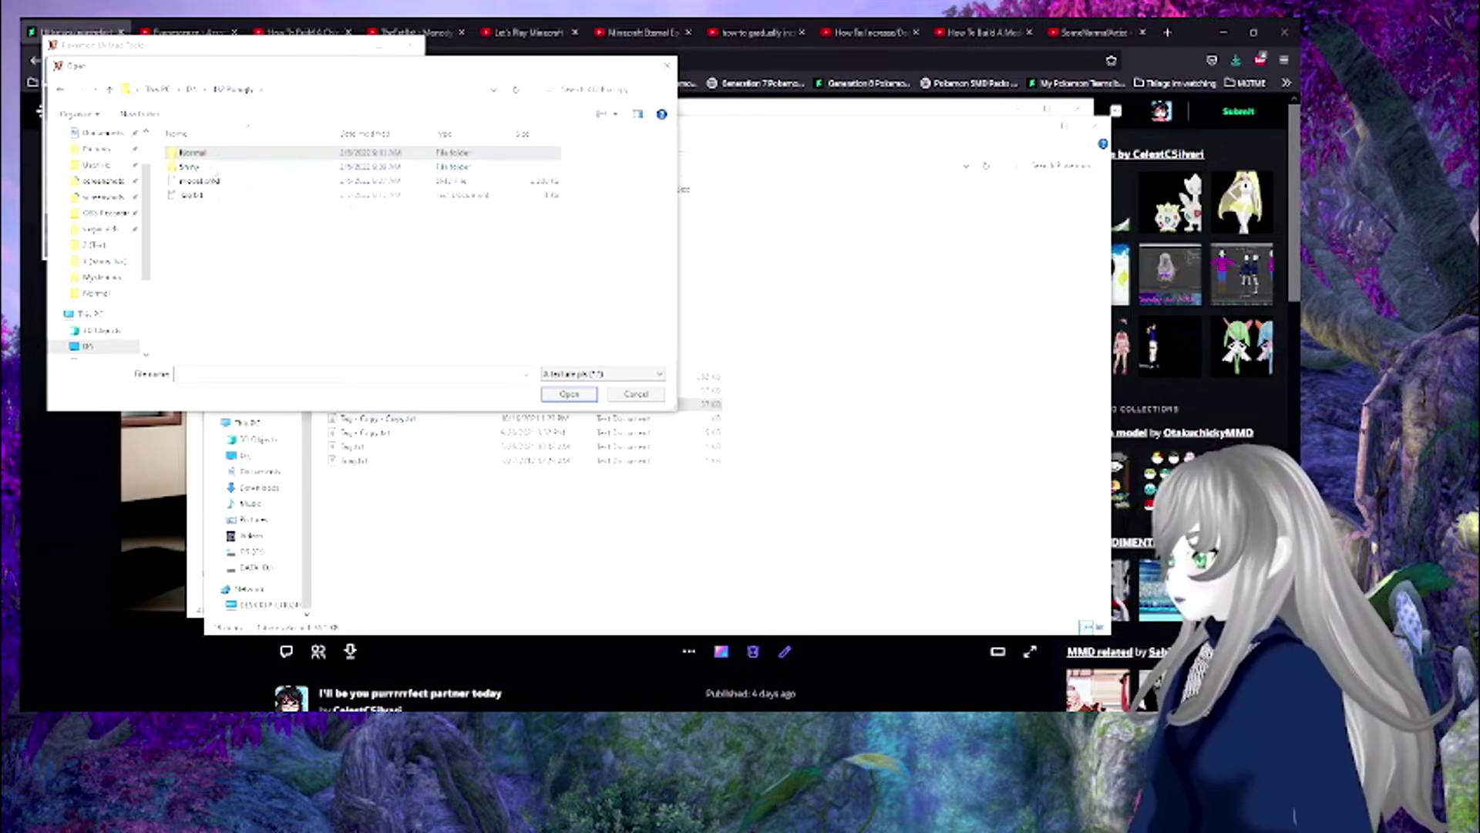
left_click_drag(162, 73, 344, 131)
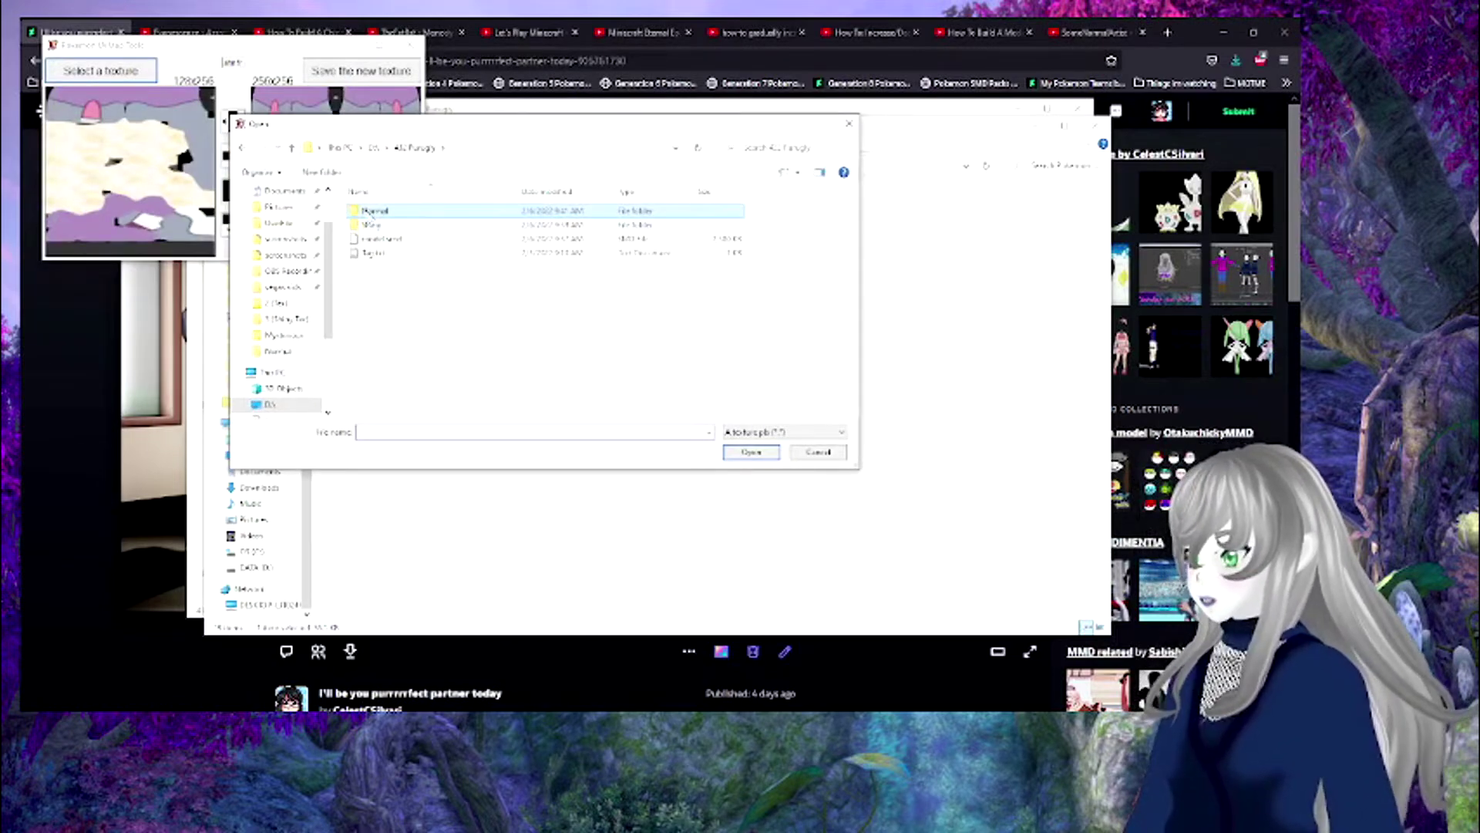
left_click(366, 215)
double_click(375, 212)
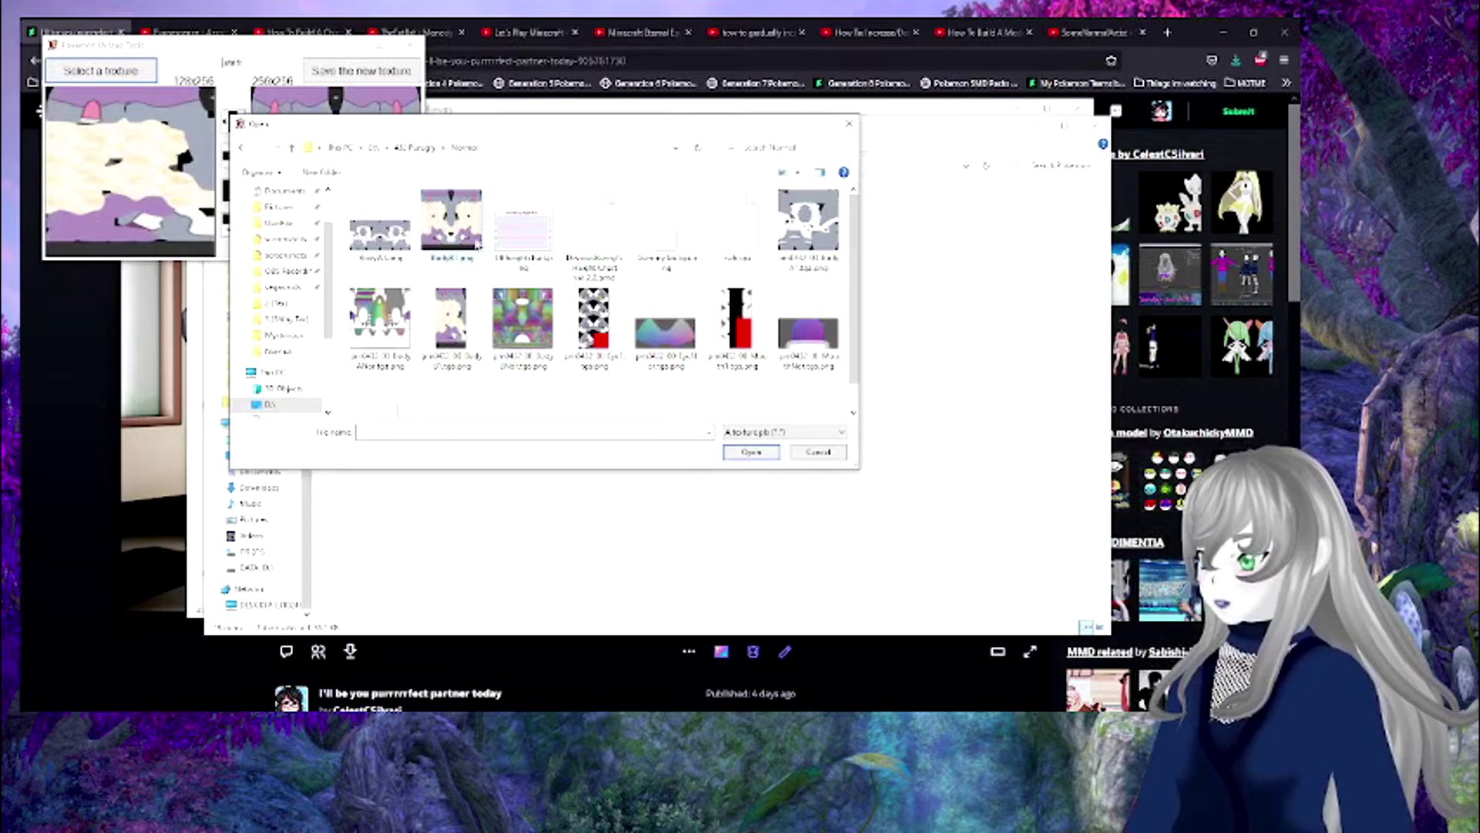
double_click(594, 324)
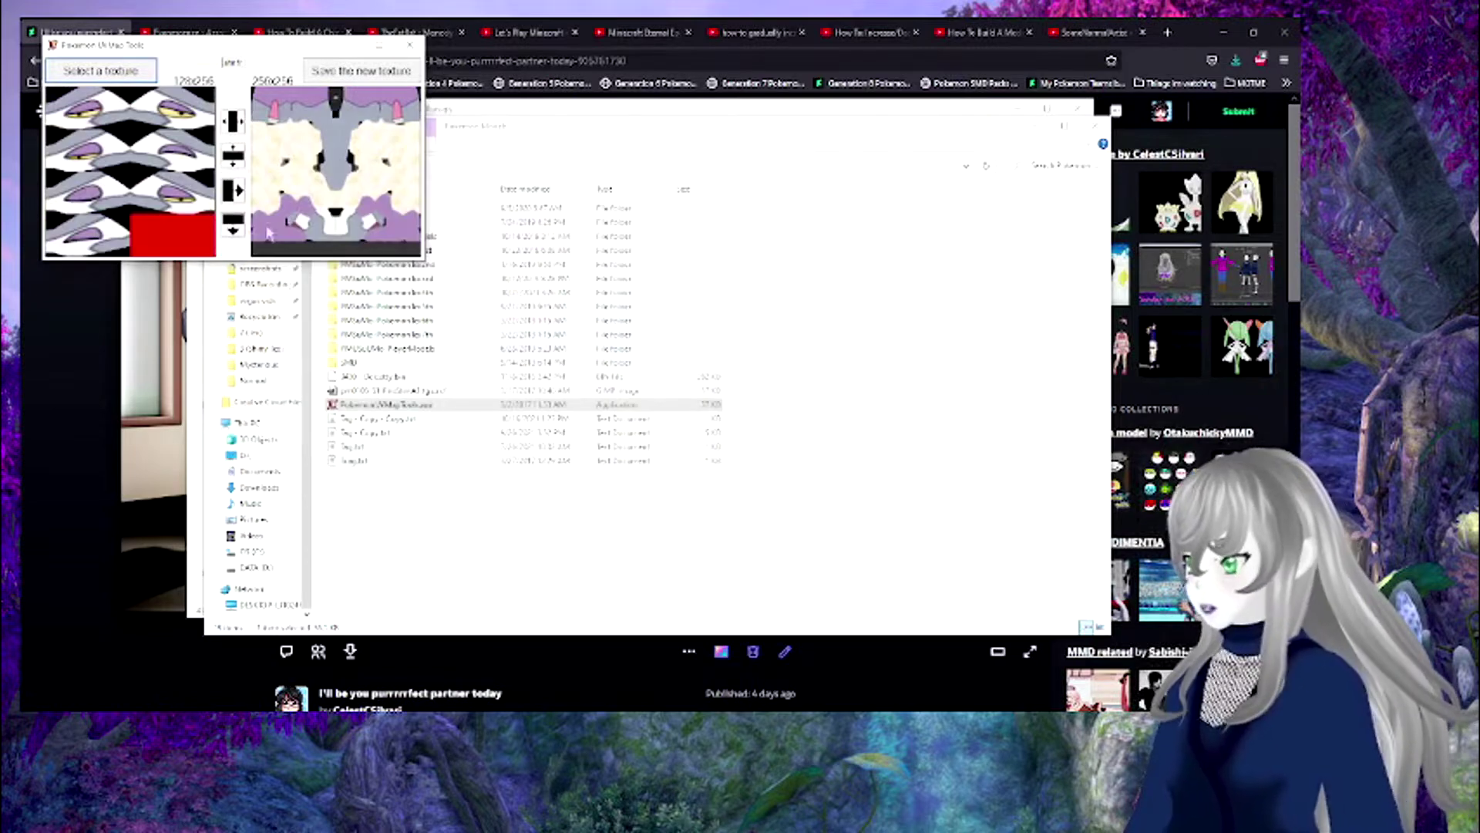
left_click(235, 194)
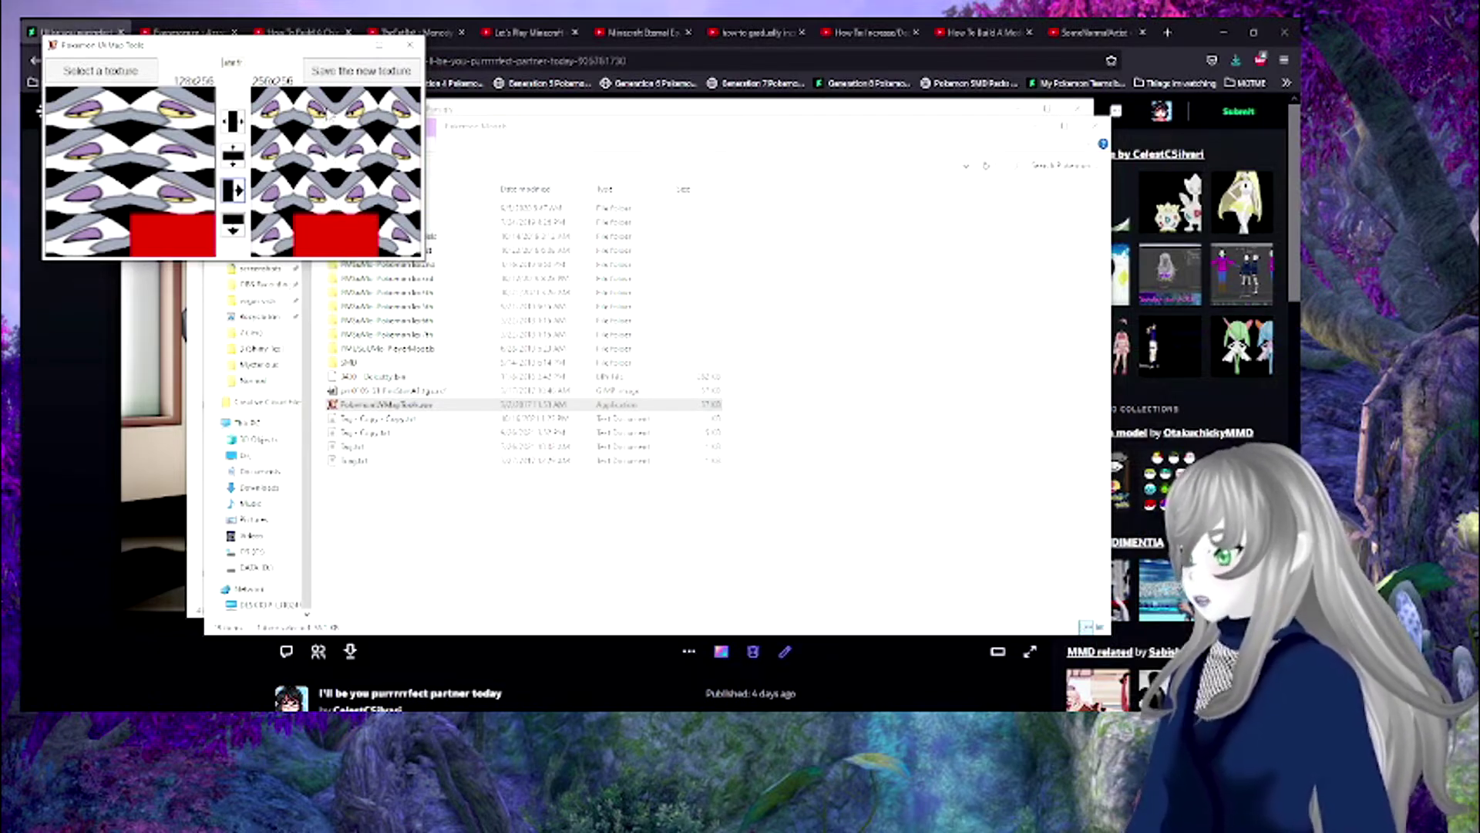
- Save the mirrored eye texture as Eye1.png in the Normal subfolder of D:\432 Purugly
left_click(361, 71)
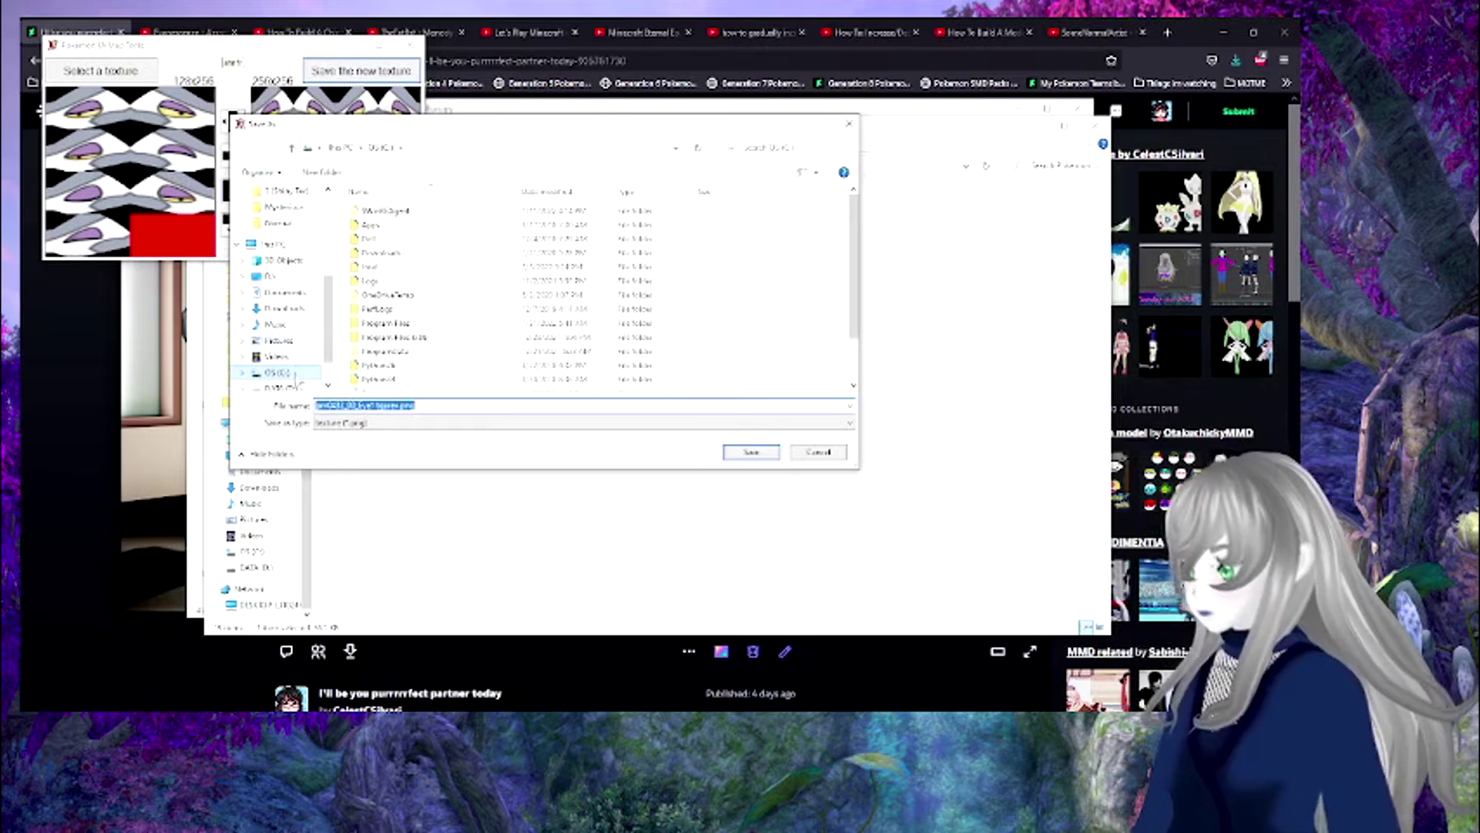
scroll(295, 377, "up", 3)
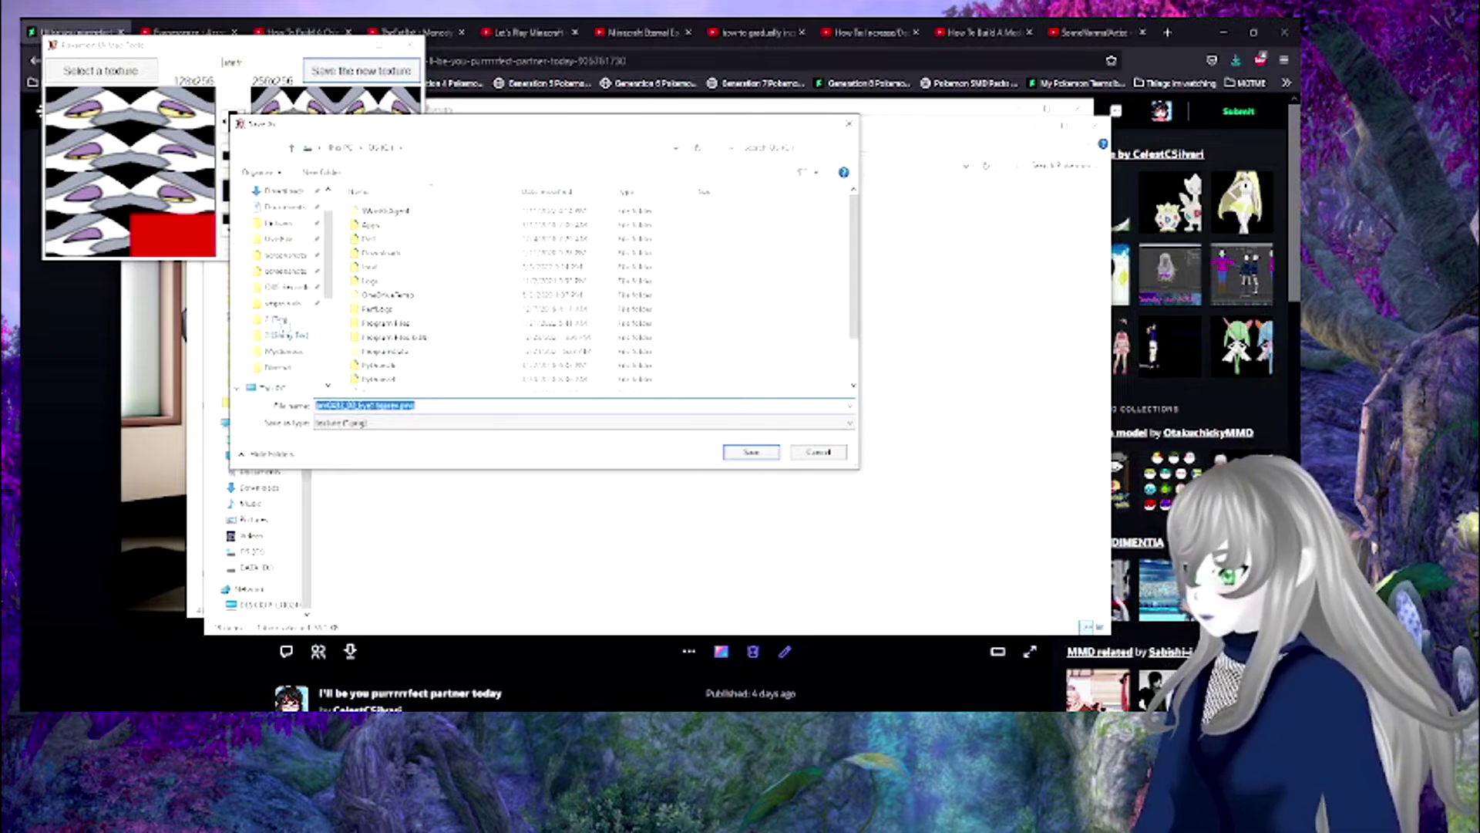
scroll(274, 339, "down", 1)
left_click(277, 336)
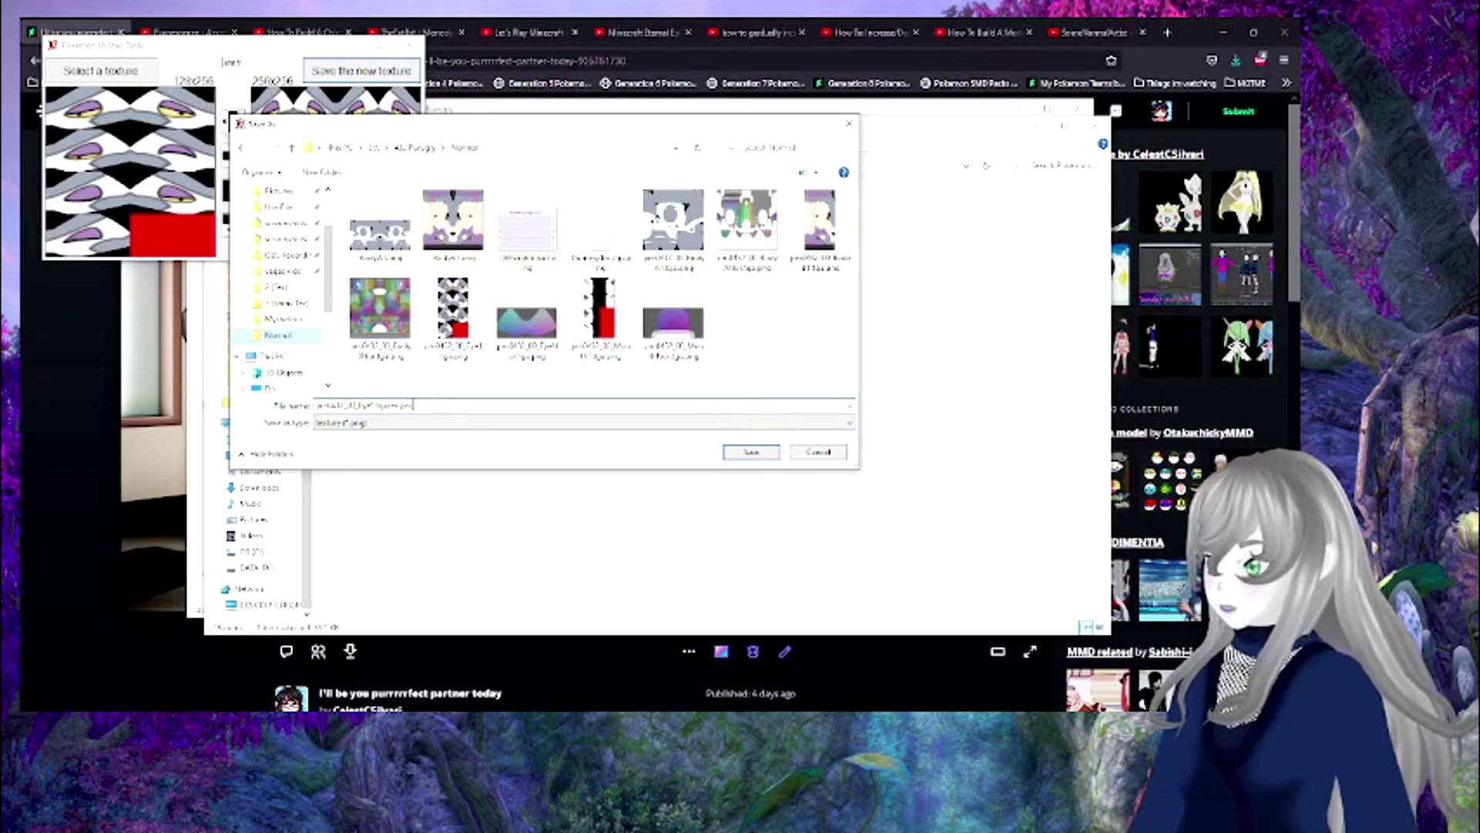
left_click(364, 405)
left_click(366, 406)
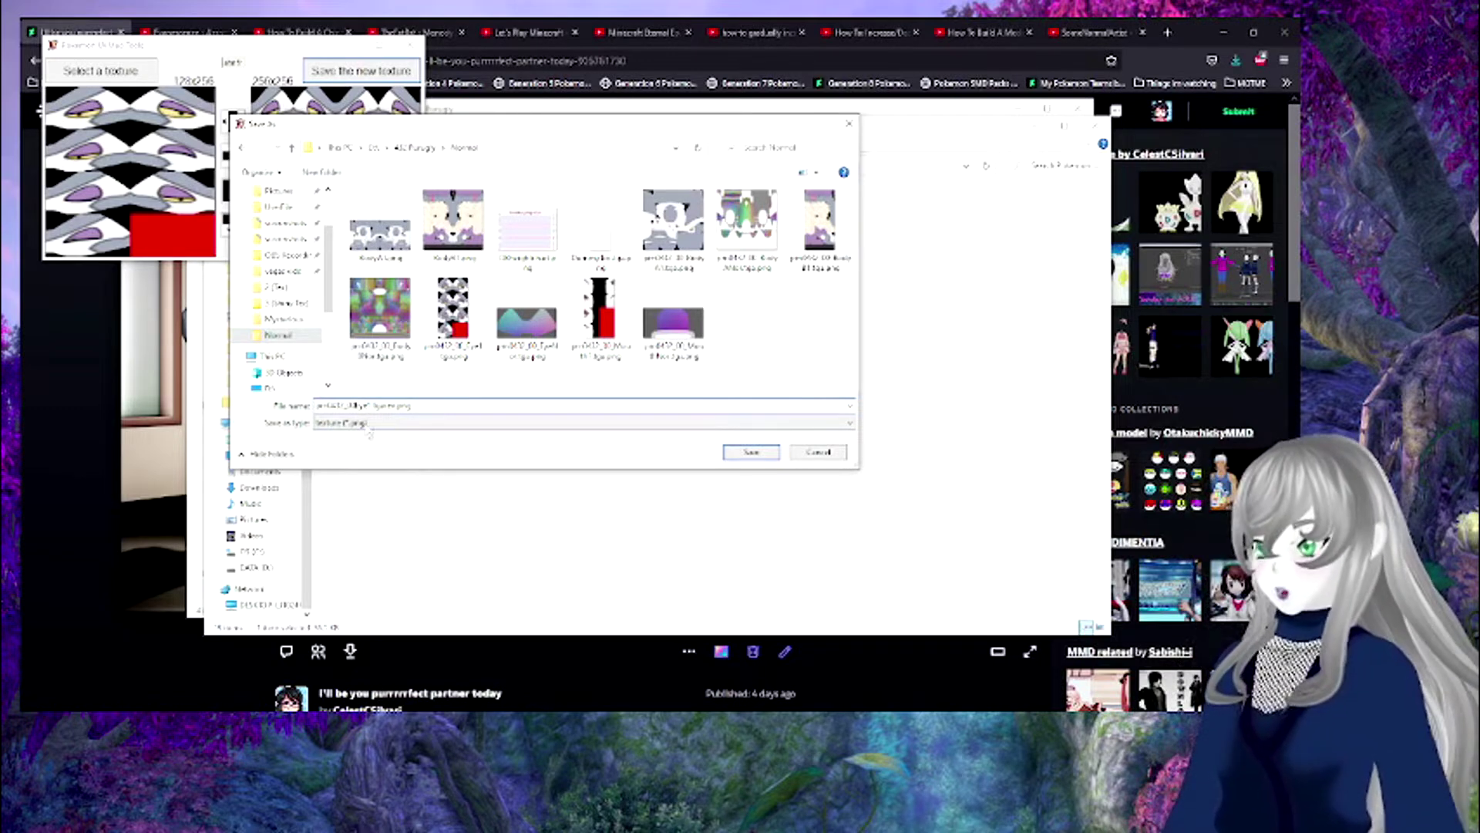
key("BackSpace")
key("BackSpace")
key("BackSpace")
key("BackSpace")
key("BackSpace")
key("BackSpace")
key("BackSpace")
key("BackSpace")
key("BackSpace")
key("BackSpace")
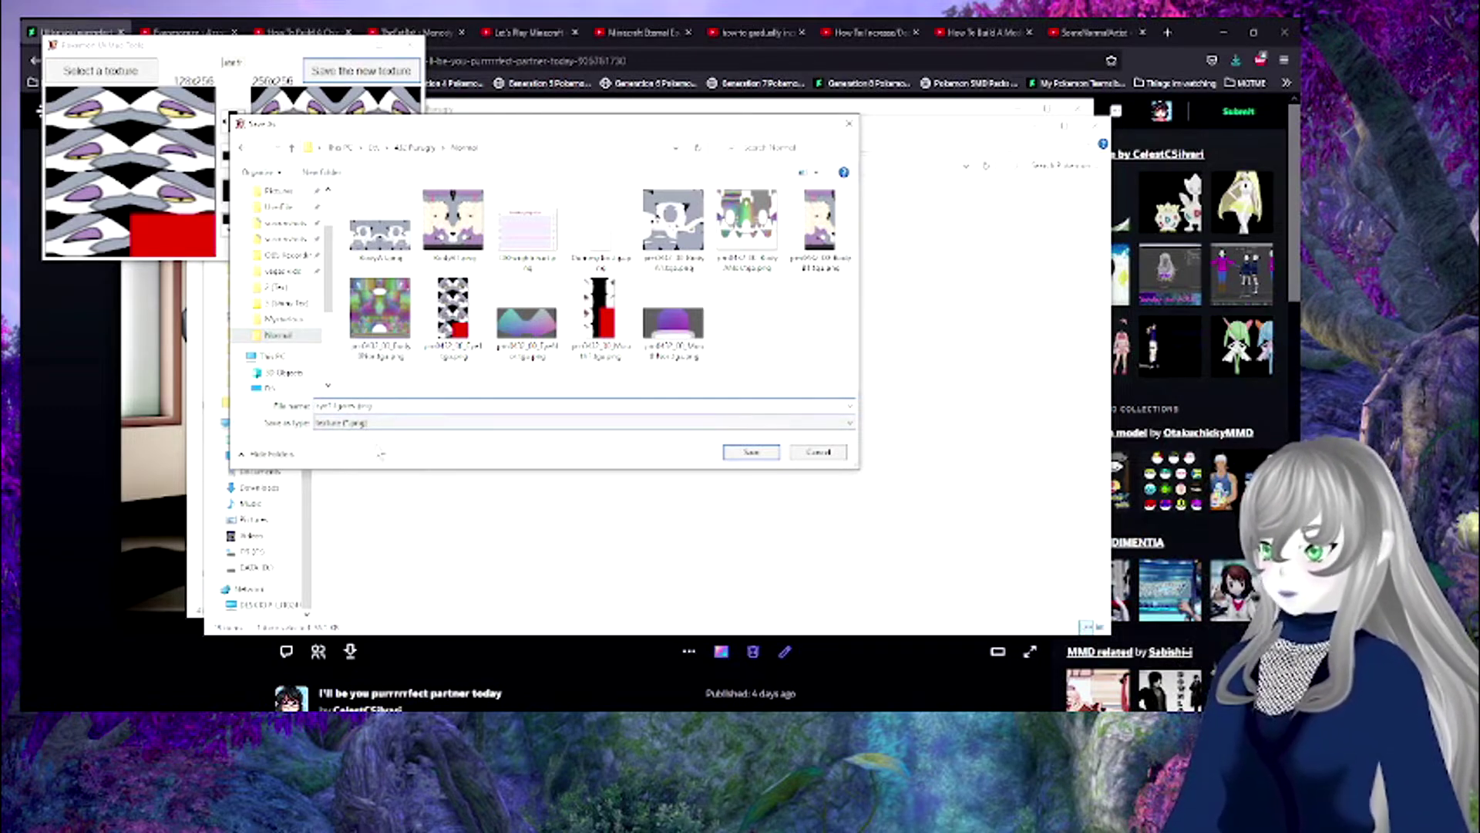
key("BackSpace")
key("BackSpace")
key("BackSpace")
key("BackSpace")
key("BackSpace")
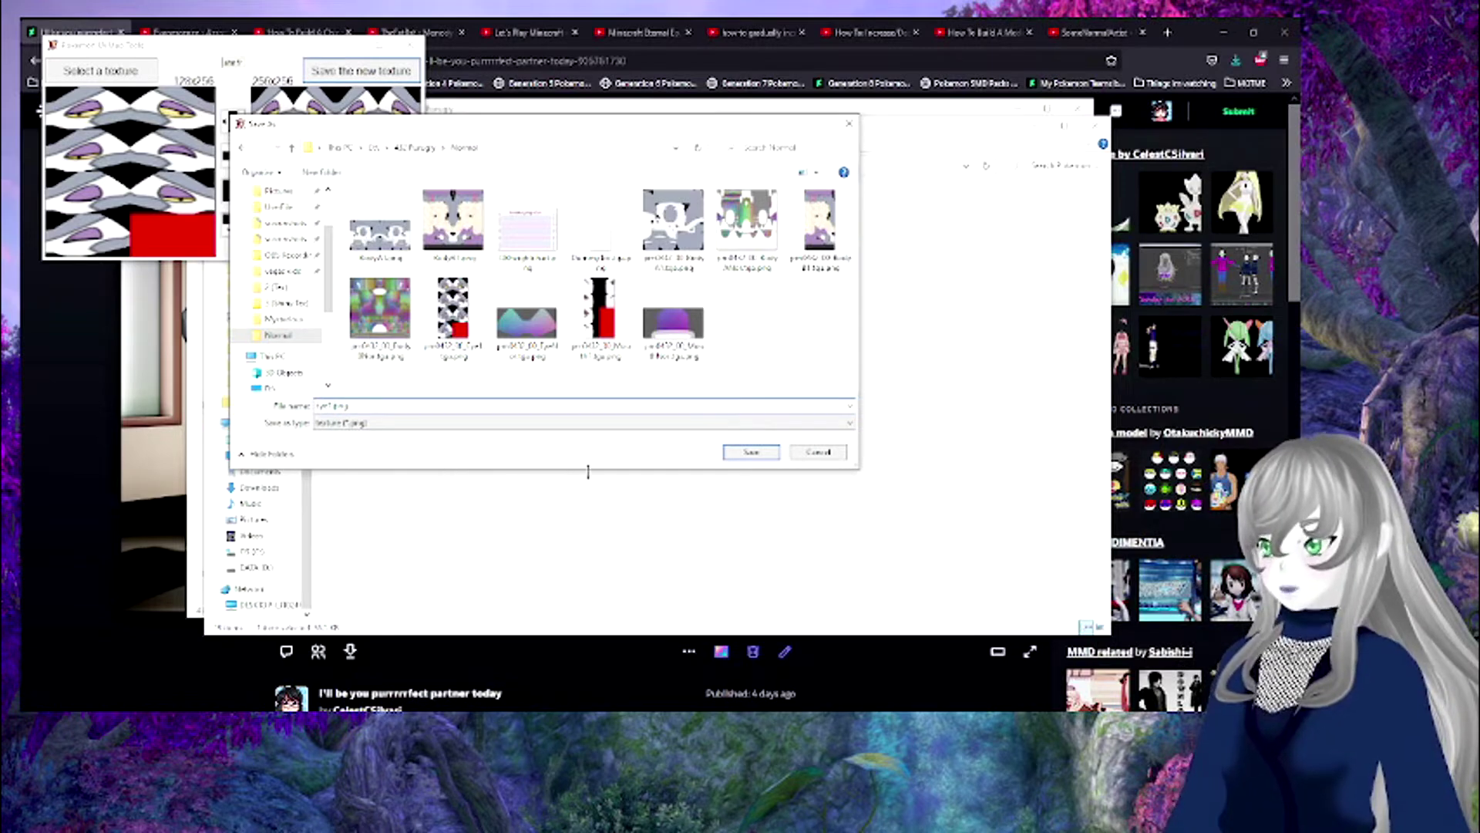
left_click(751, 452)
- Load Purugly's normal Mouth1 texture and save its horizontally mirrored version as Mouth1.png in the Normal subfolder of D:\432 Purugly
left_click(100, 70)
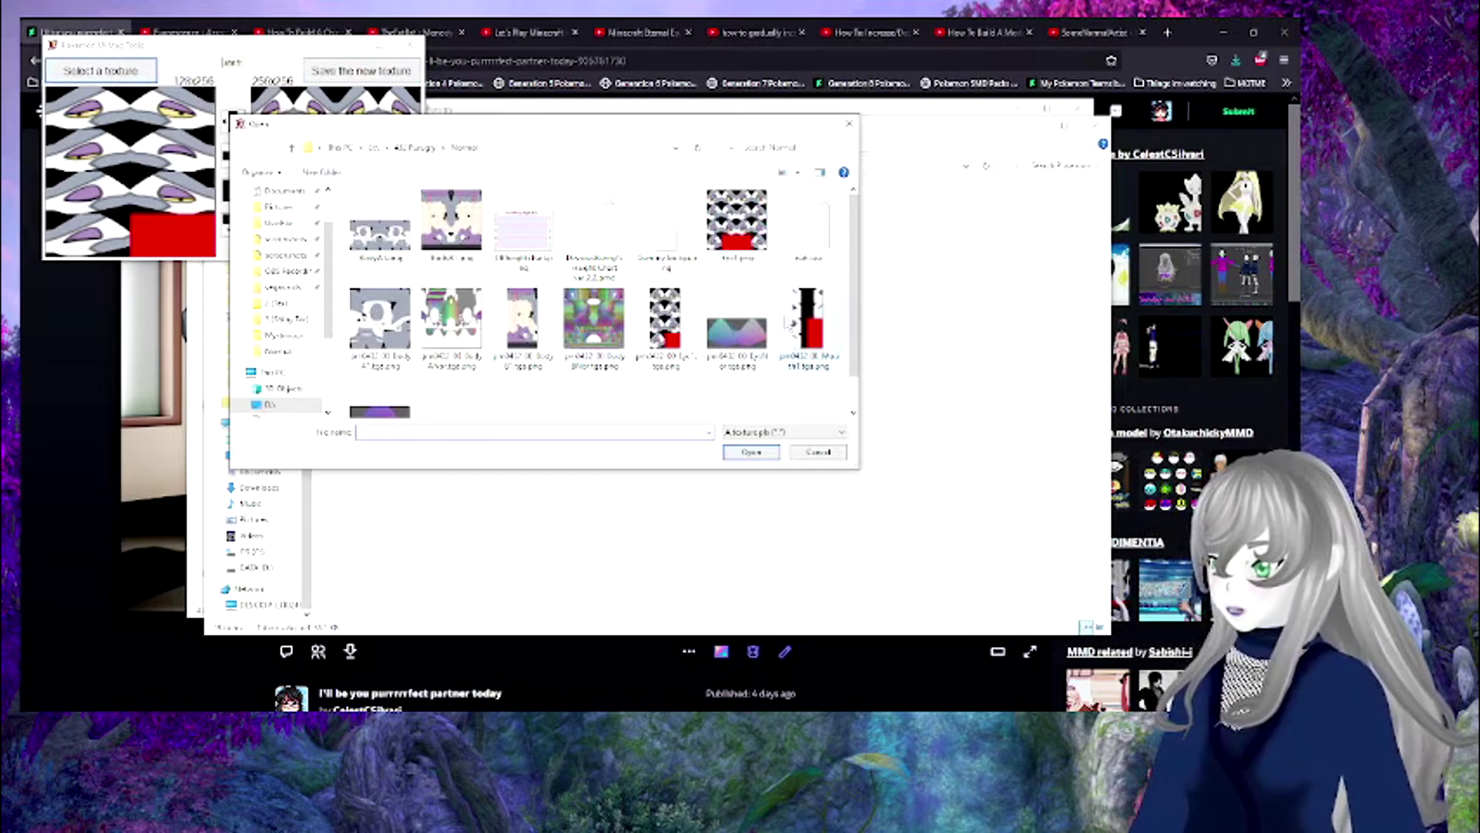
double_click(808, 325)
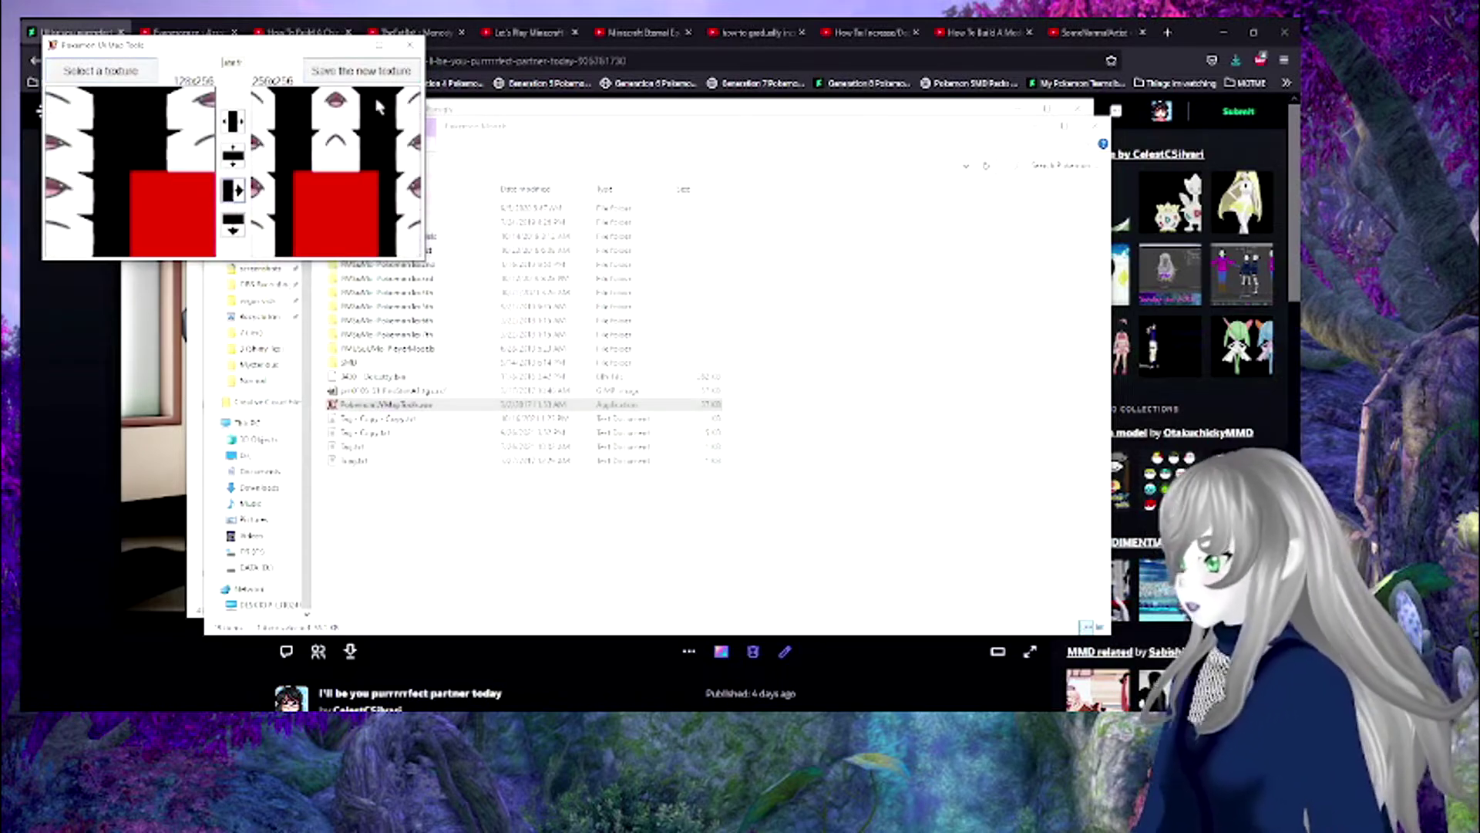
left_click(360, 70)
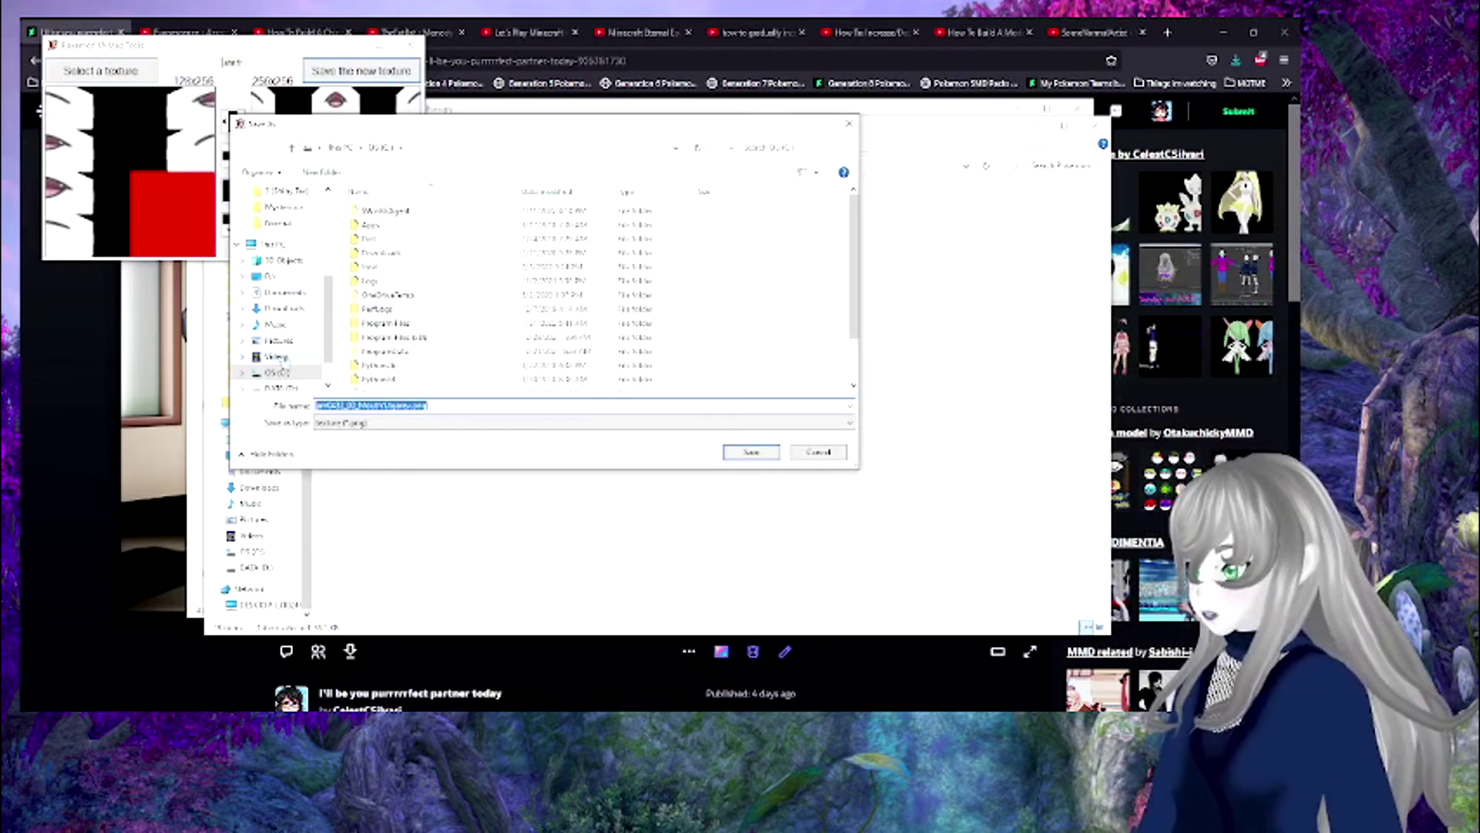
scroll(279, 289, "up", 1)
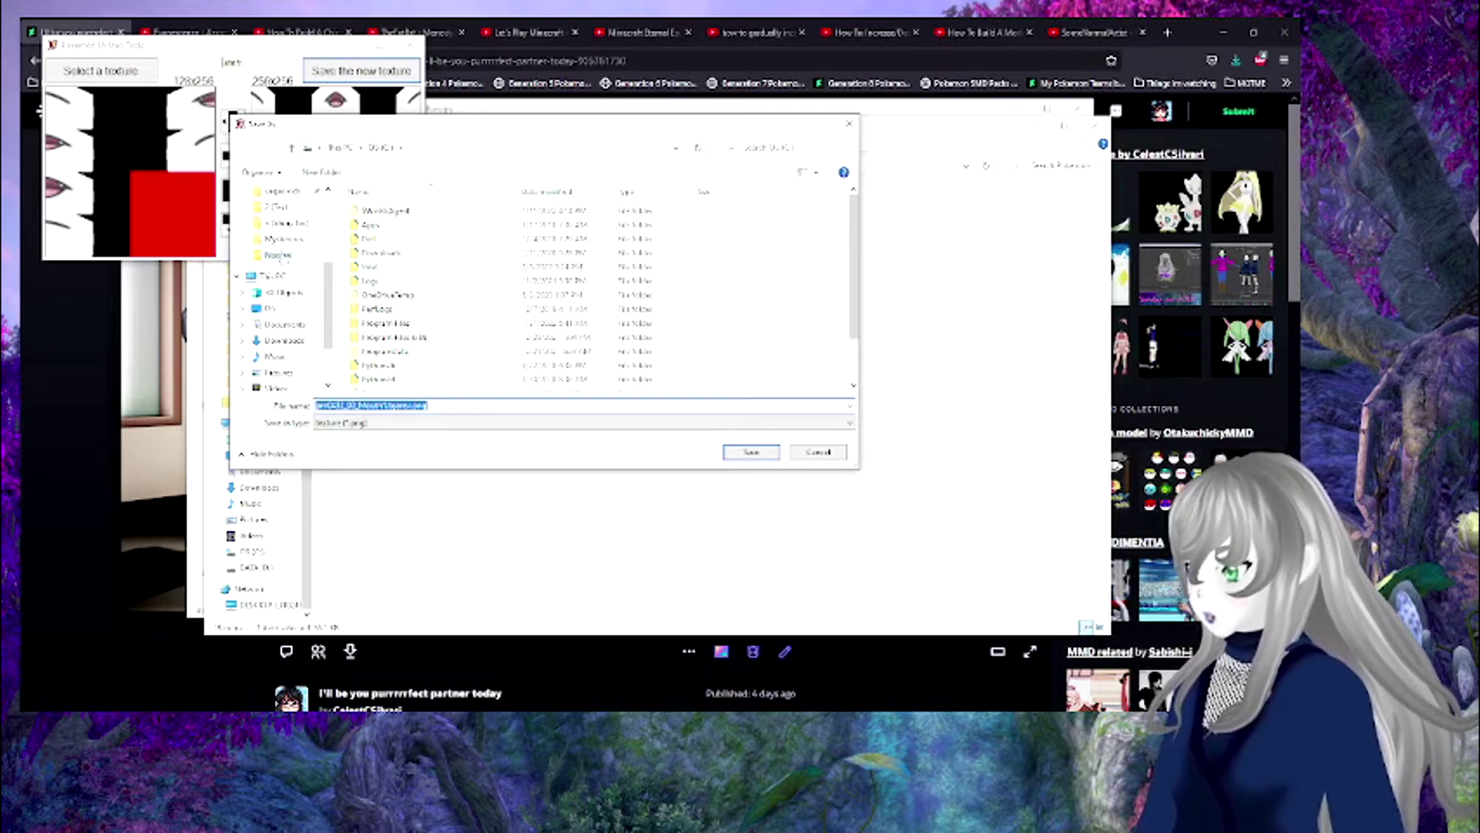
left_click(278, 255)
left_click(357, 406)
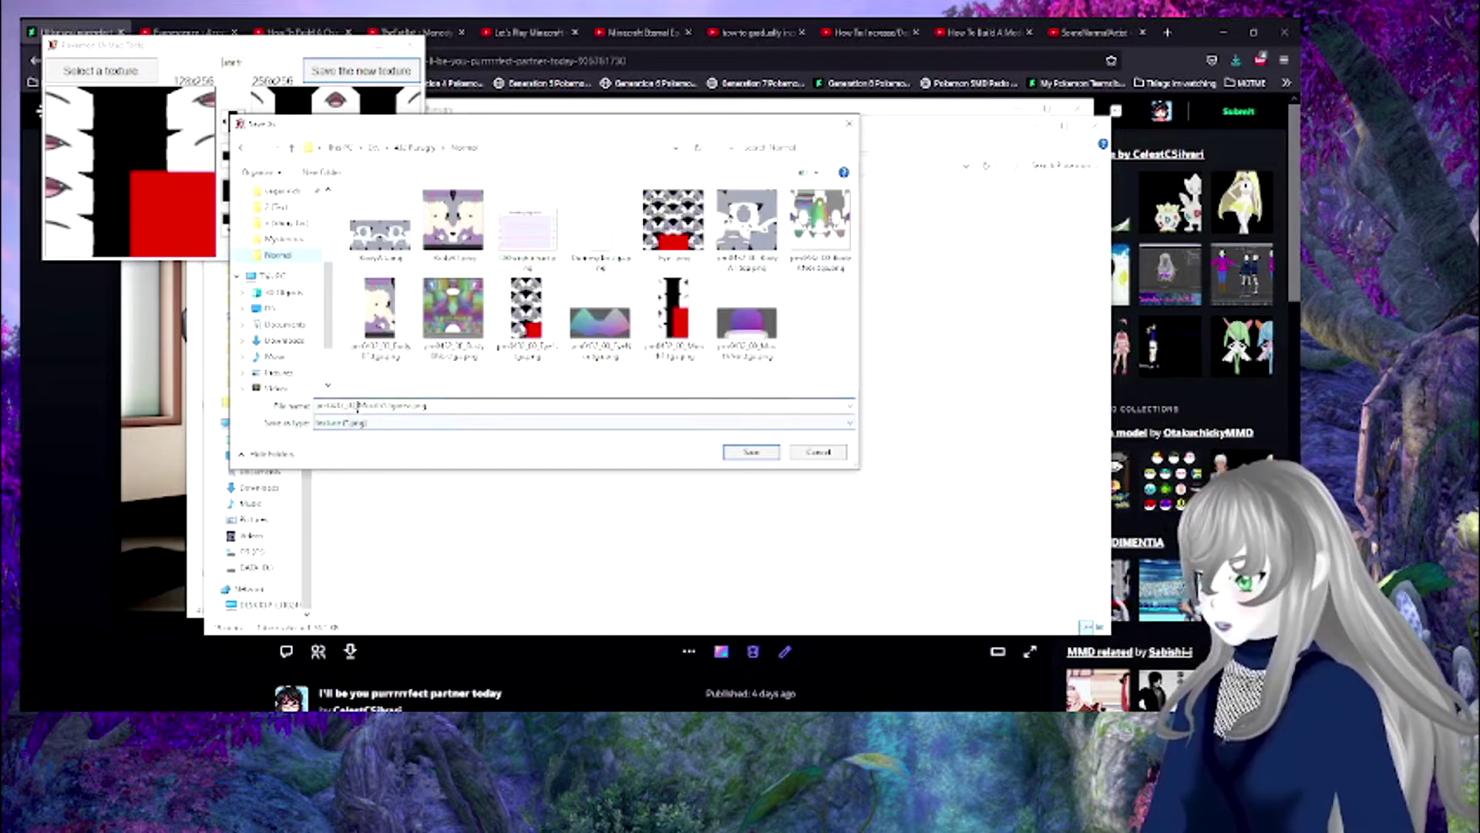
left_click(357, 406)
left_click(357, 406)
key("BackSpace")
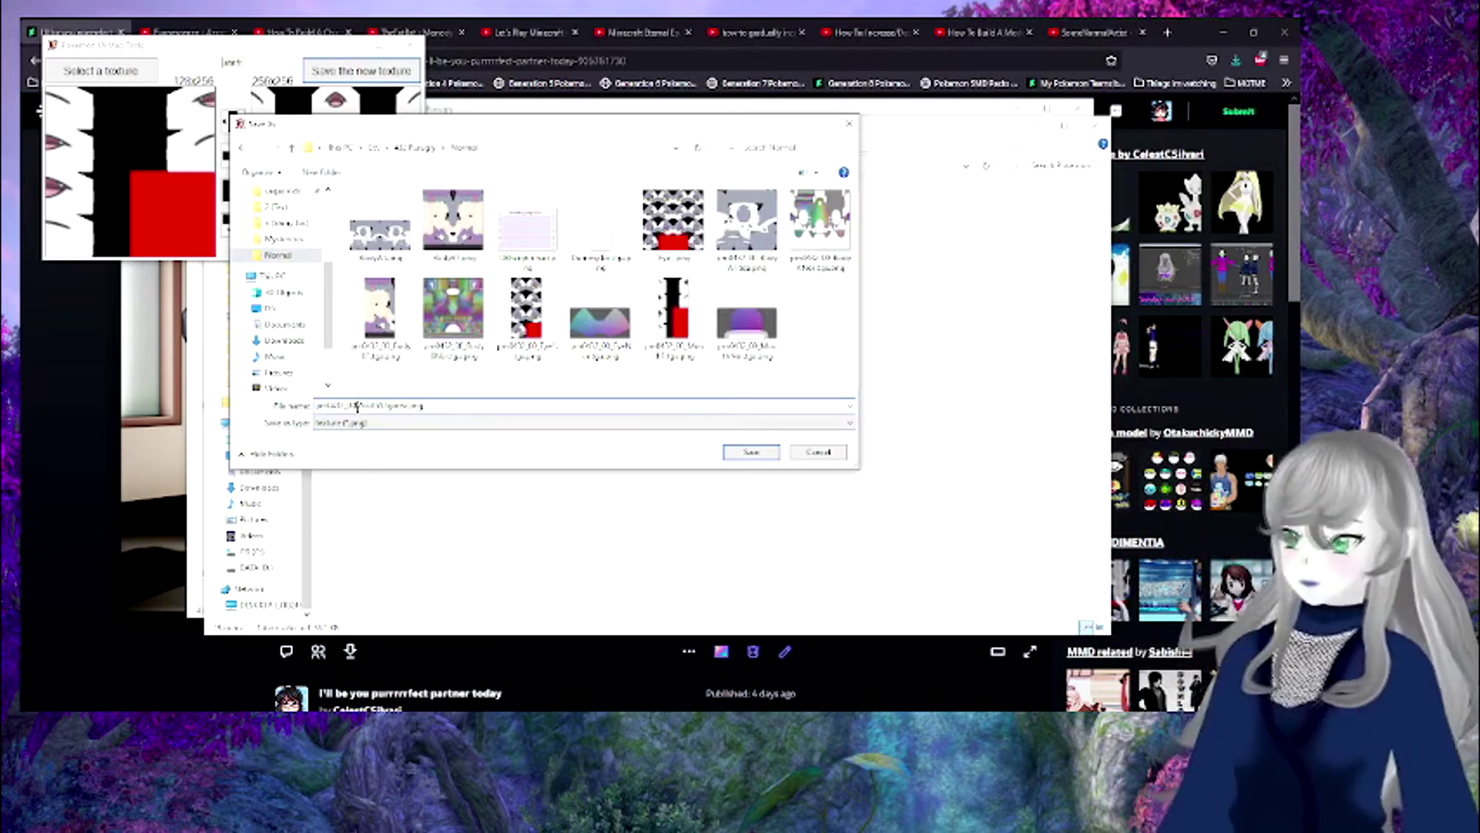
key("BackSpace")
key("BackSpace")
key("BackSpace")
key("BackSpace")
key("BackSpace")
key("BackSpace")
key("BackSpace")
key("BackSpace")
key("BackSpace")
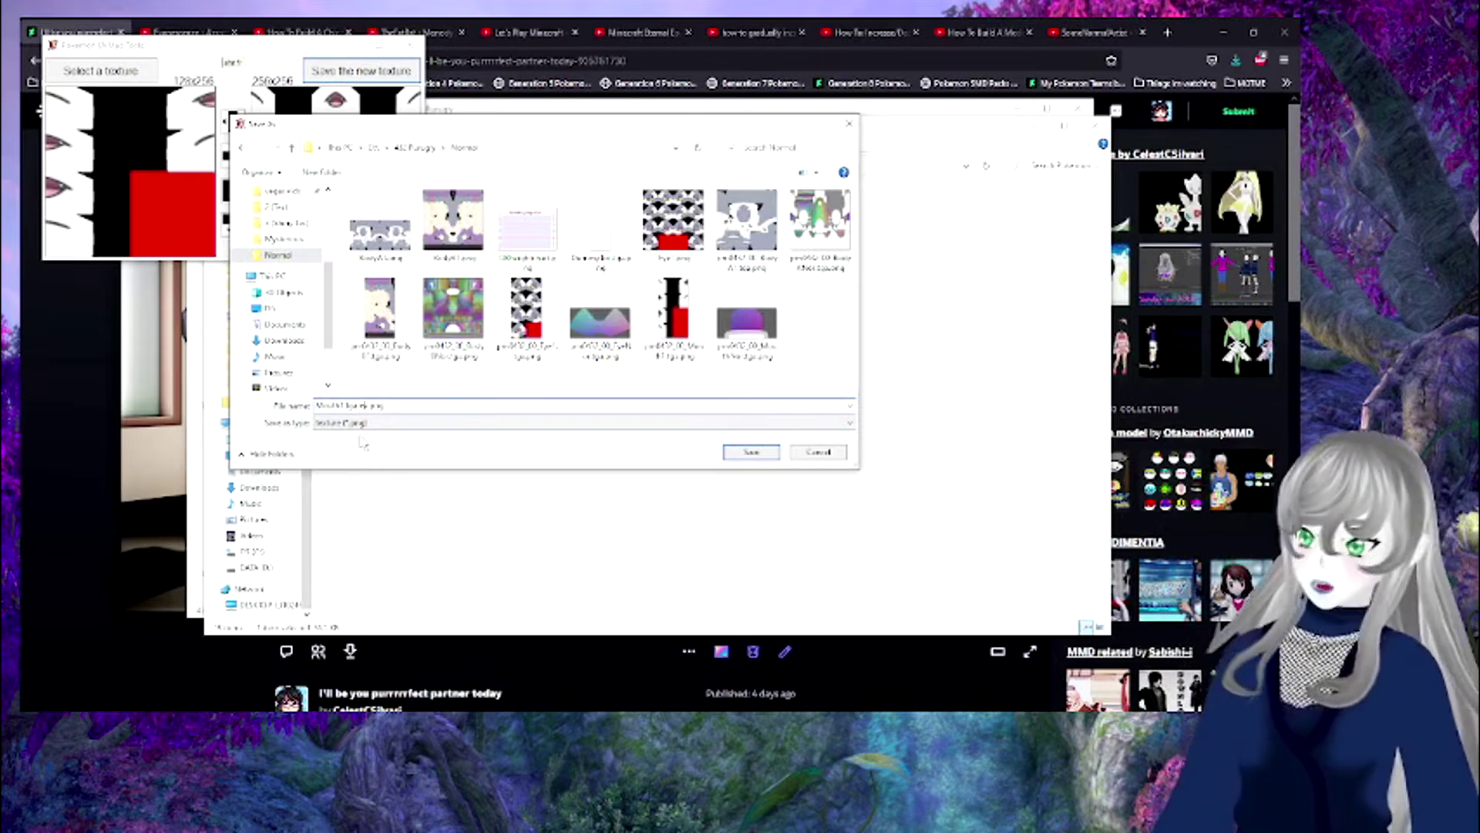
key("BackSpace")
key("BackSpace")
key("BackSpace")
key("BackSpace")
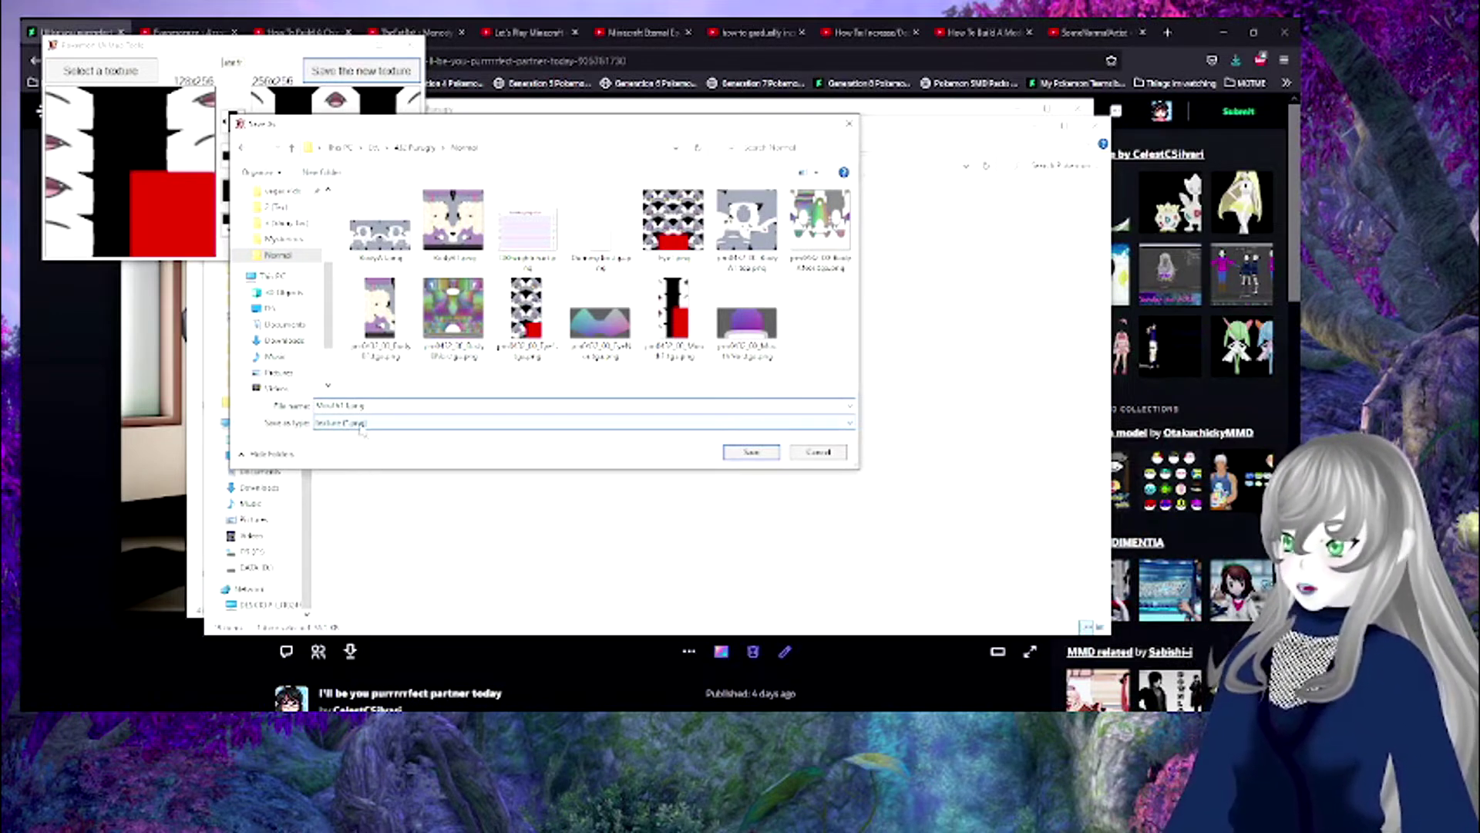
left_click(348, 406)
key("BackSpace")
key("BackSpace")
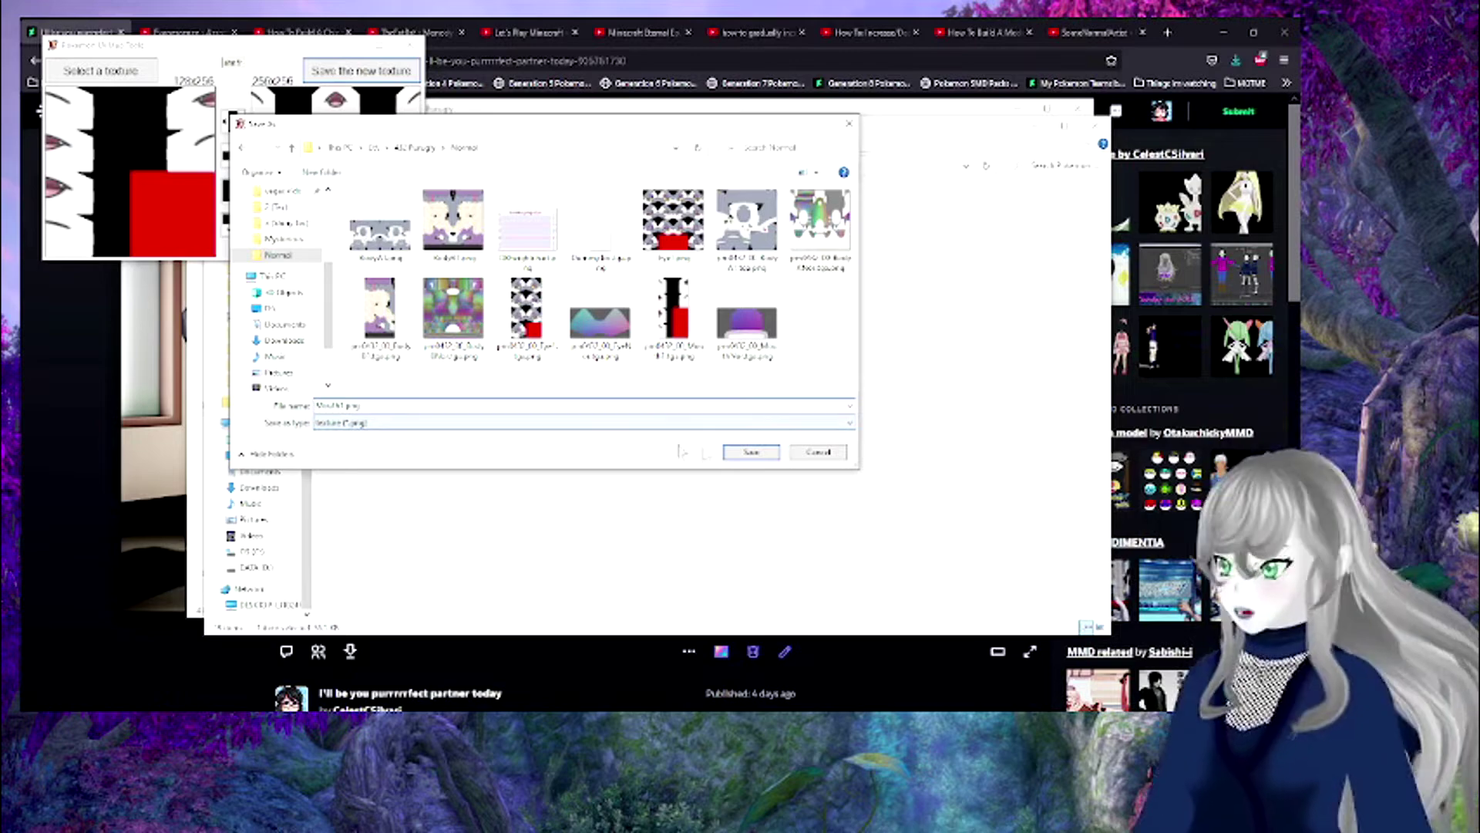
left_click(751, 451)
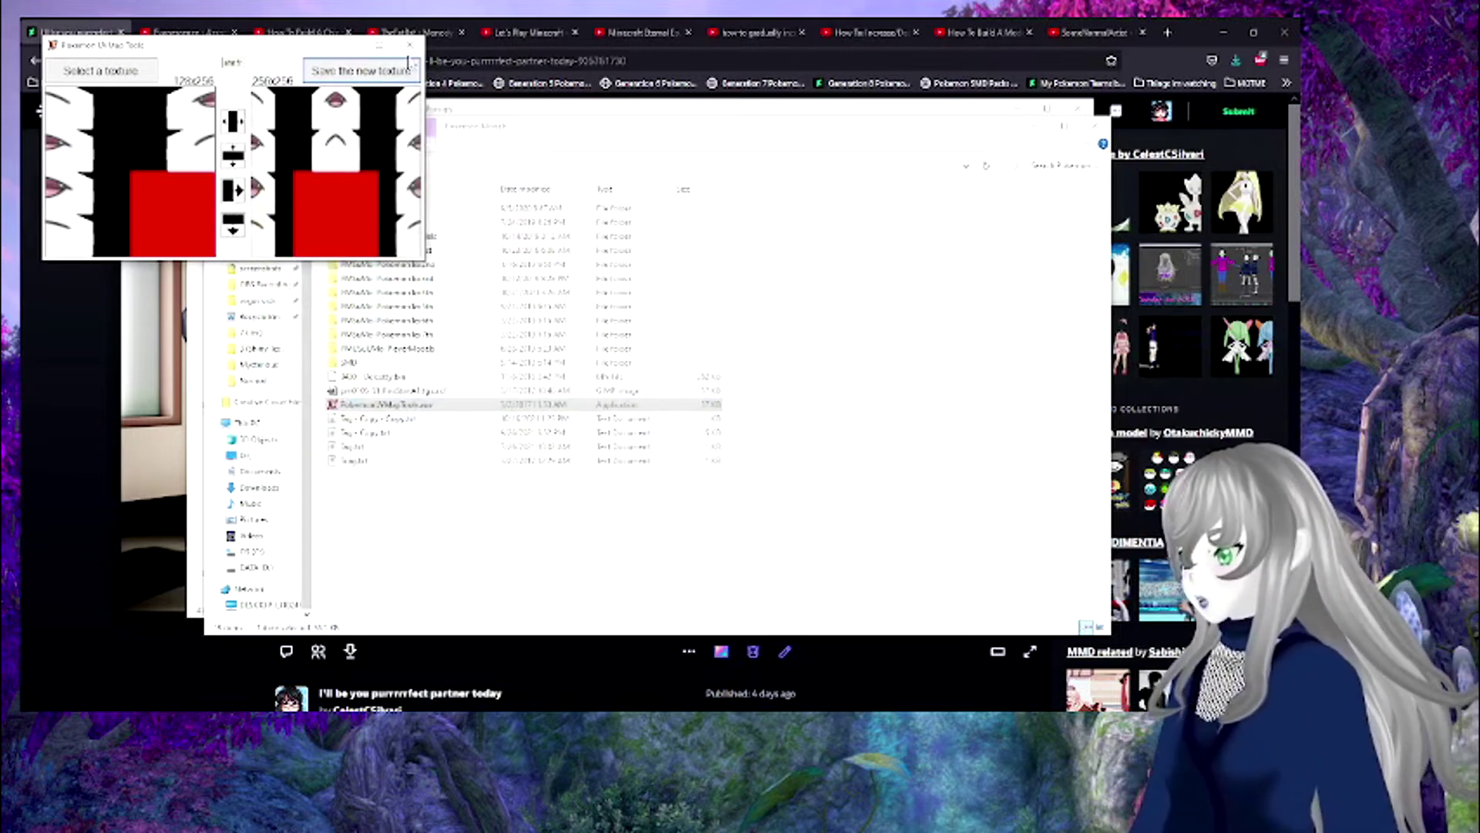
- Close Pokemon UV Map Tools and open the Normal subfolder of 432 Purugly in File Explorer
left_click(408, 47)
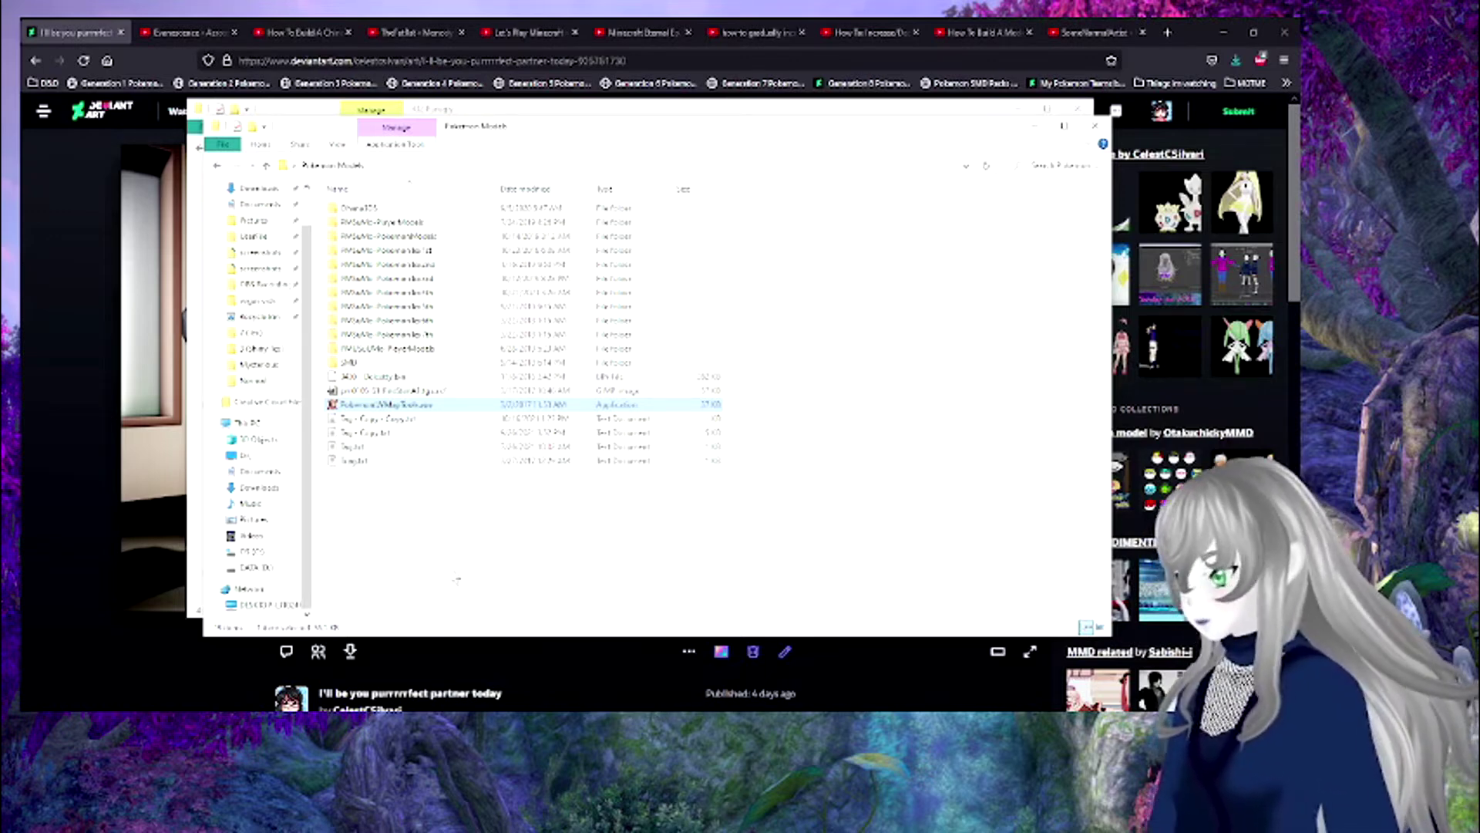
left_click(219, 721)
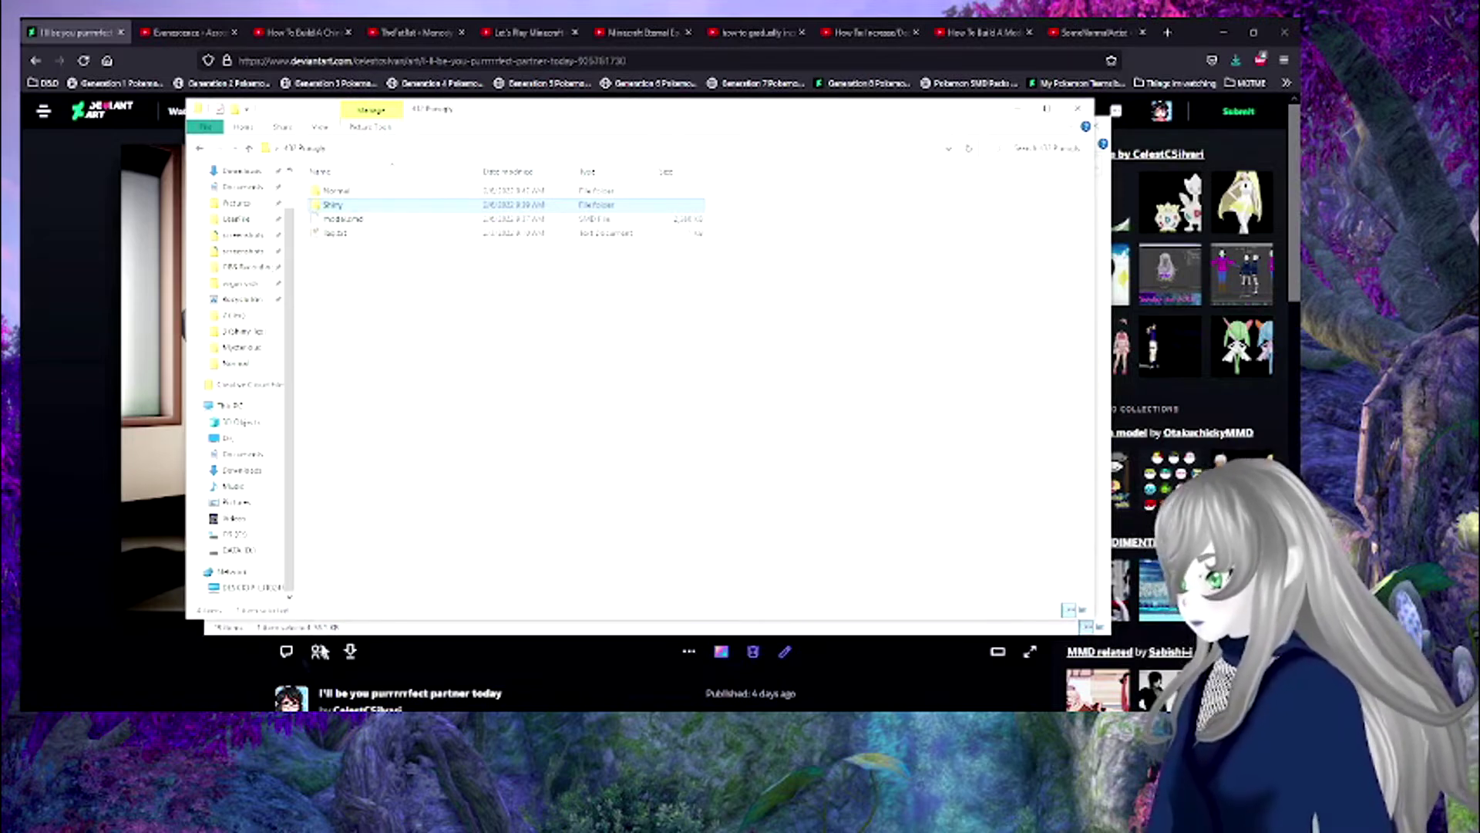
double_click(336, 190)
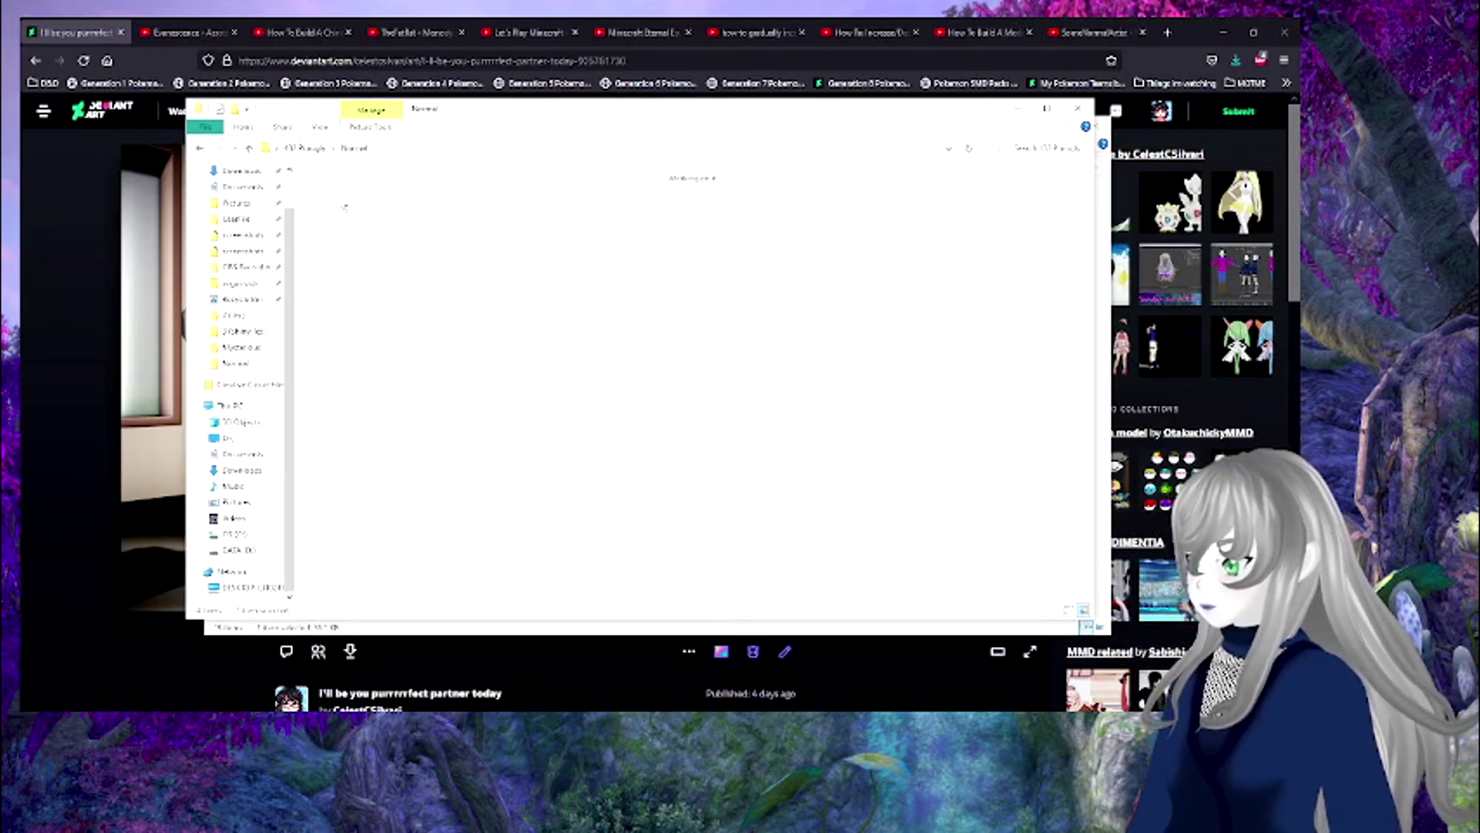
- Switch to PmxEditor and enlarge its model view window
key("alt+Tab")
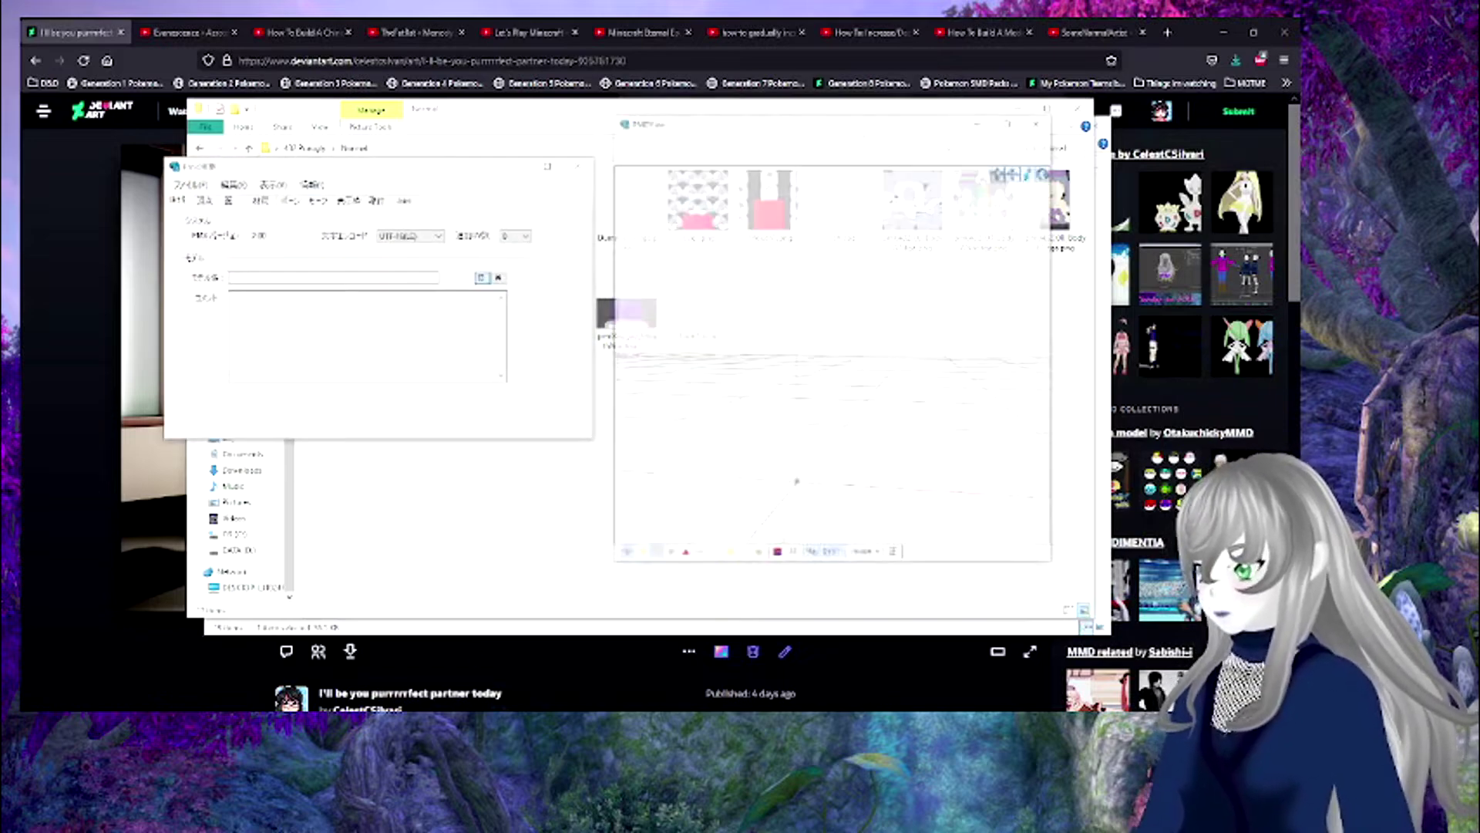
left_click_drag(737, 83, 728, 45)
left_click_drag(1081, 503, 1282, 711)
- Launch Blender 2.79 and move its window slightly up the screen
left_click(405, 520)
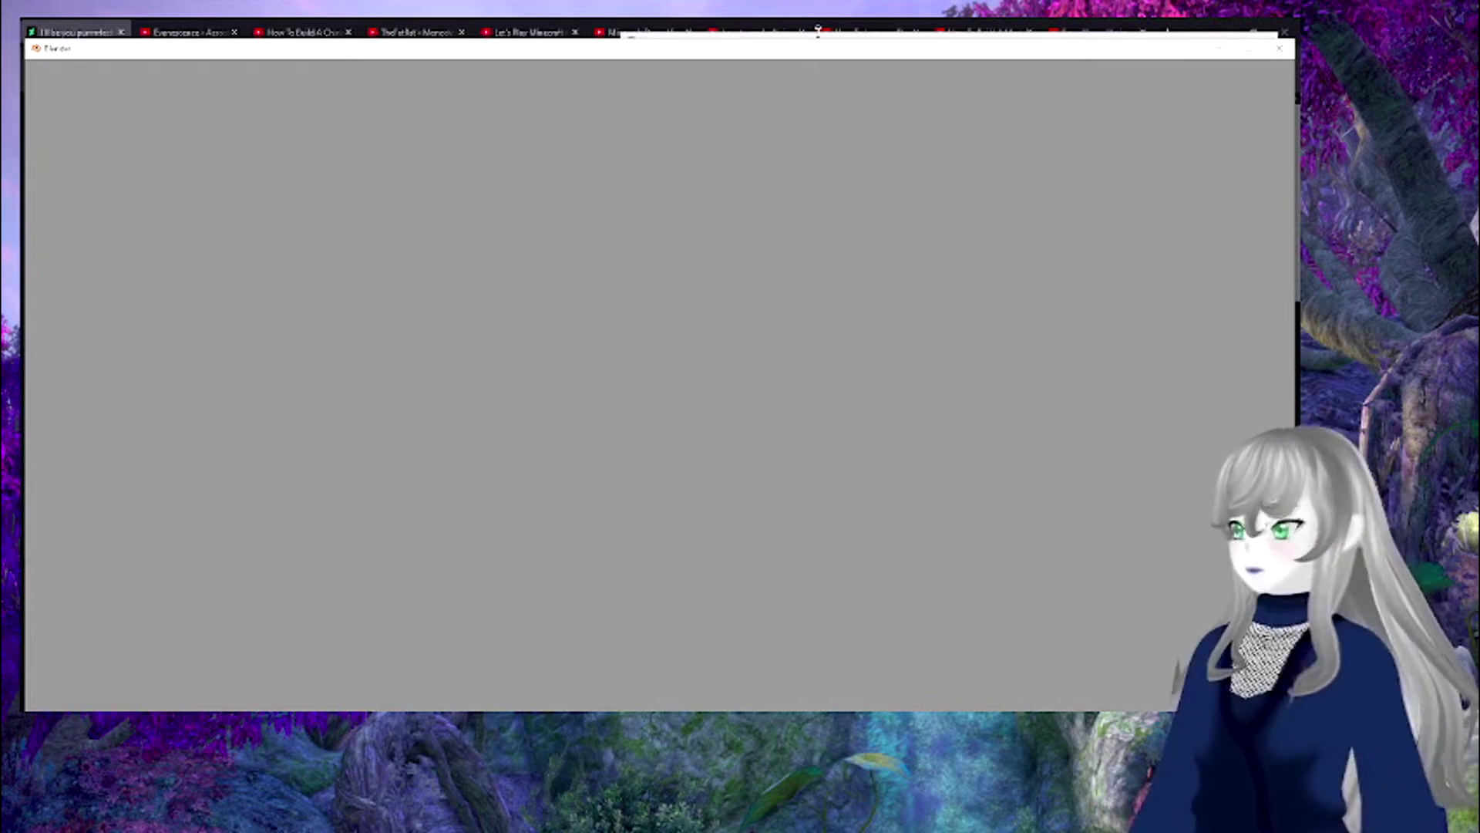
mouse_move(668, 724)
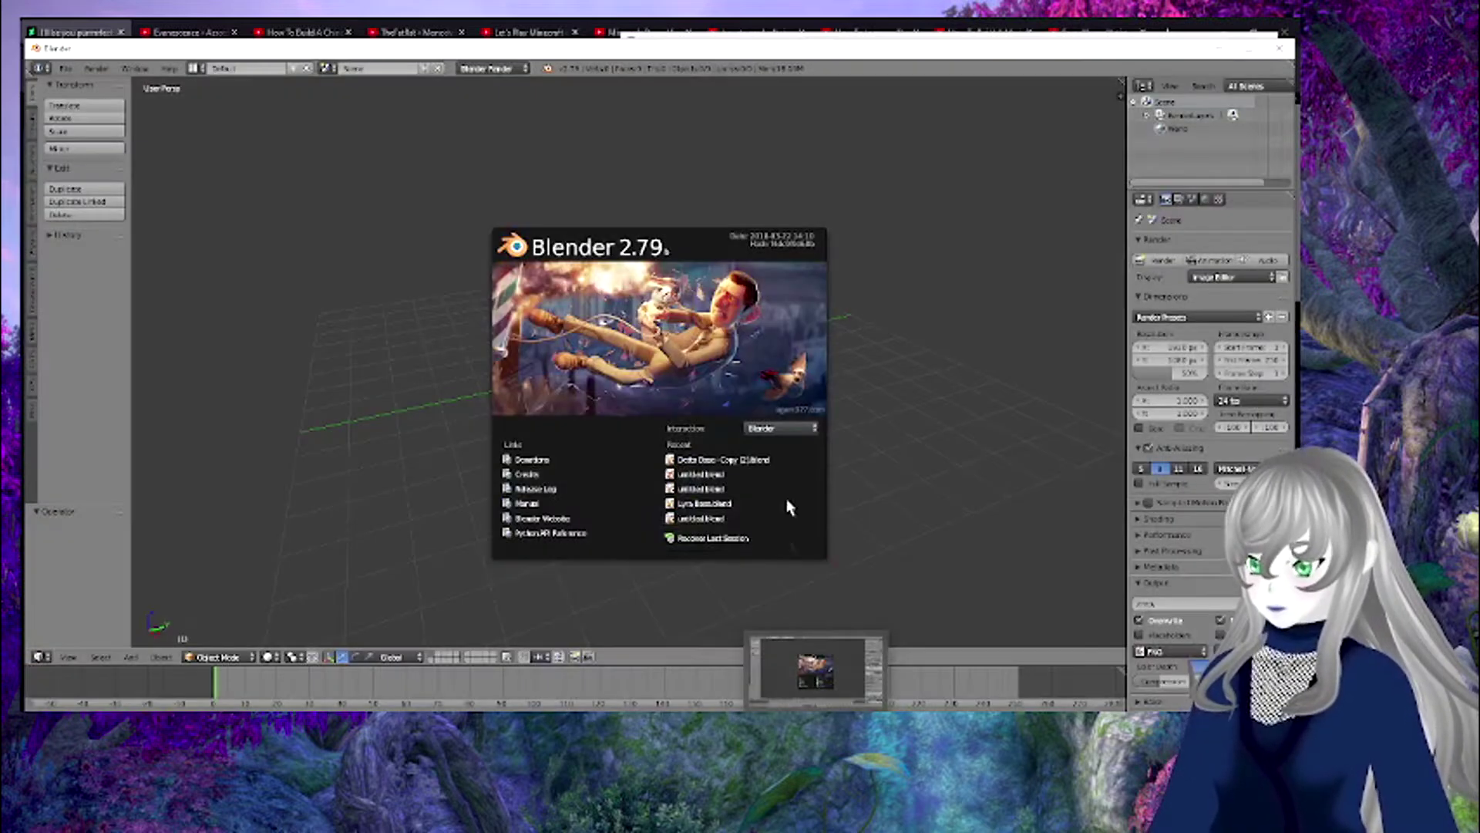
left_click_drag(1053, 55, 1055, 41)
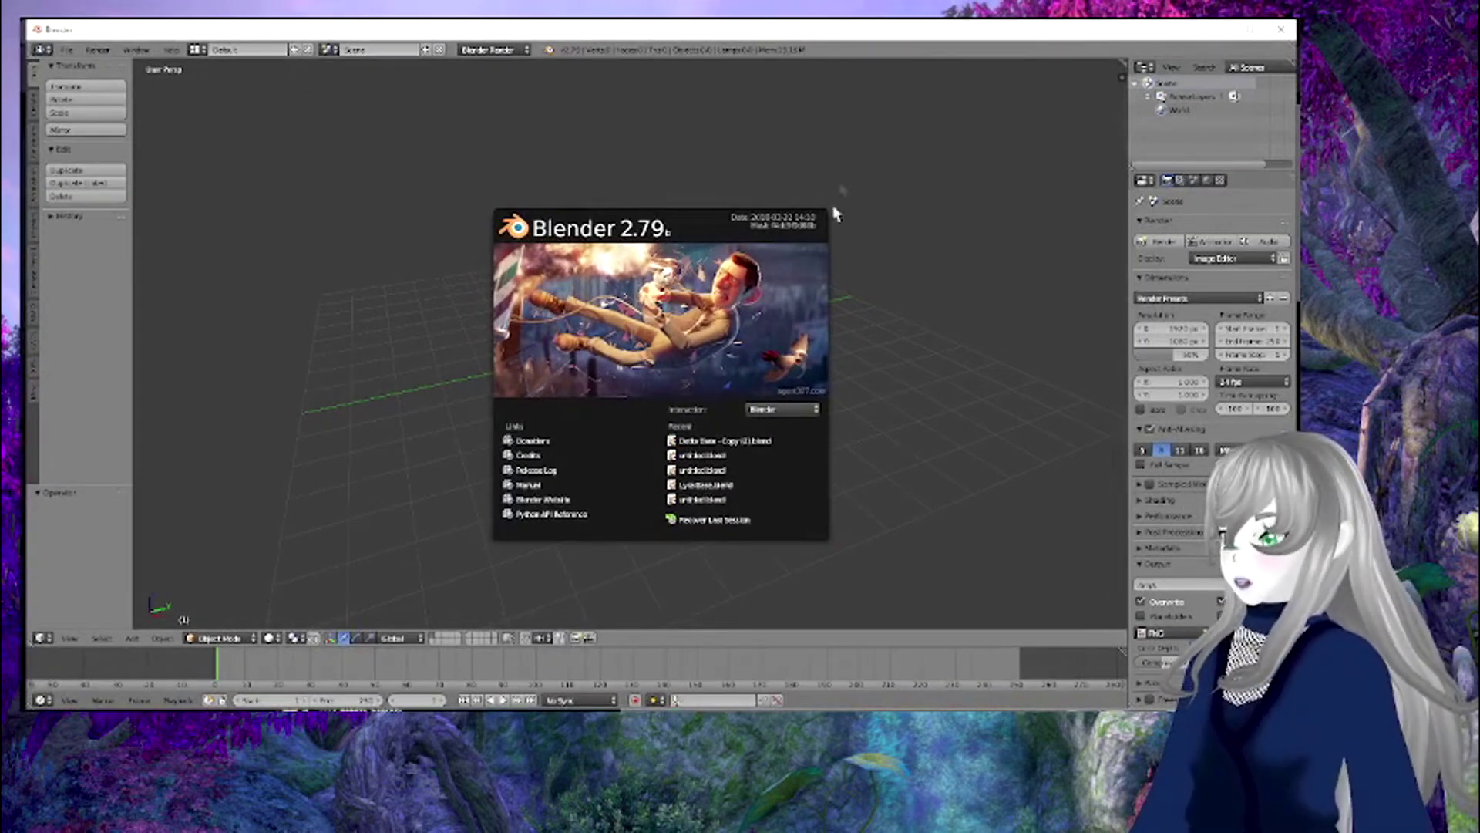
- Import Purugly's model.smd from D:\432 Purugly with the Source Engine importer
left_click(67, 50)
left_click(67, 50)
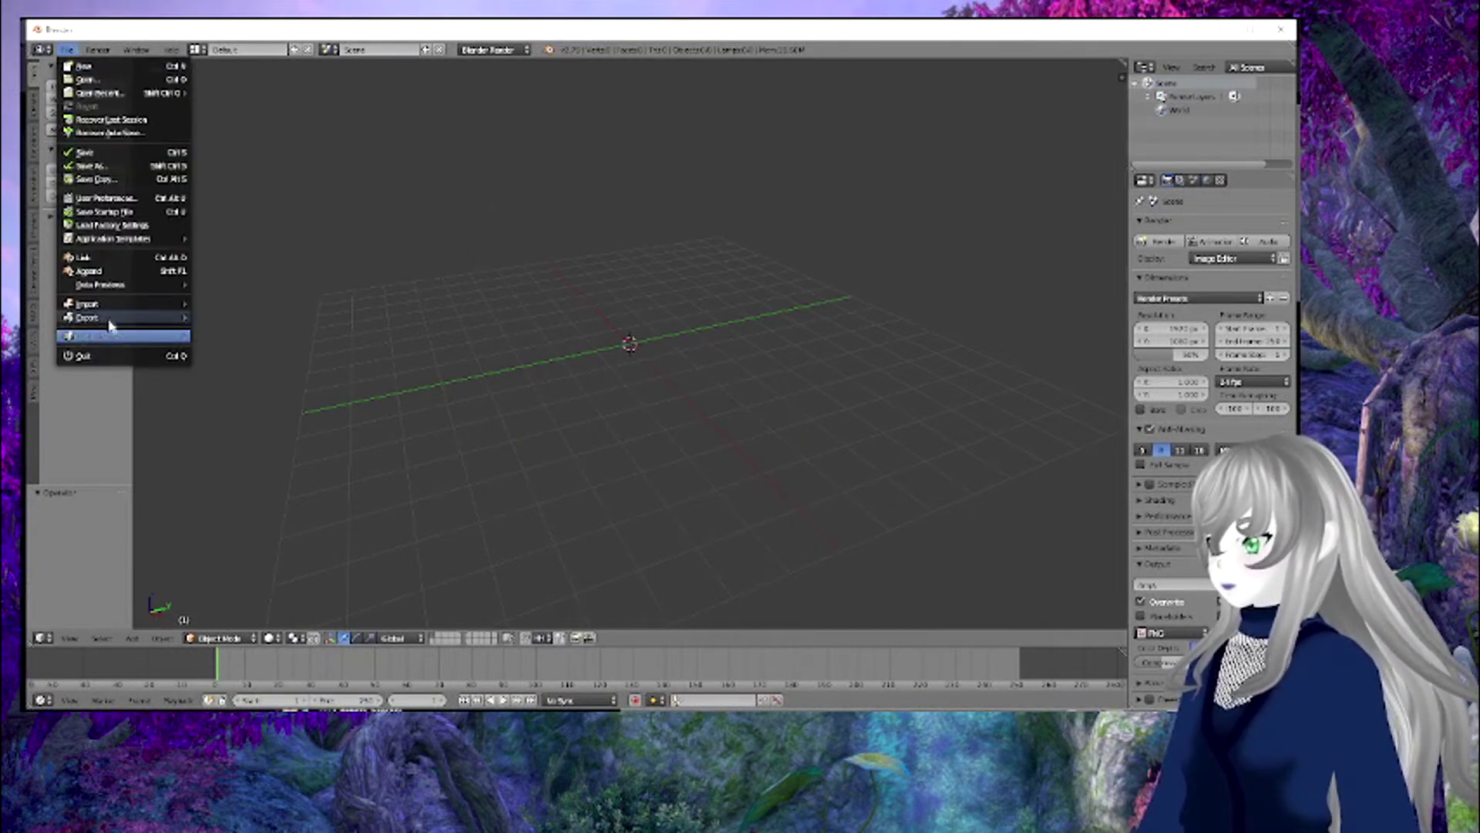
mouse_move(115, 304)
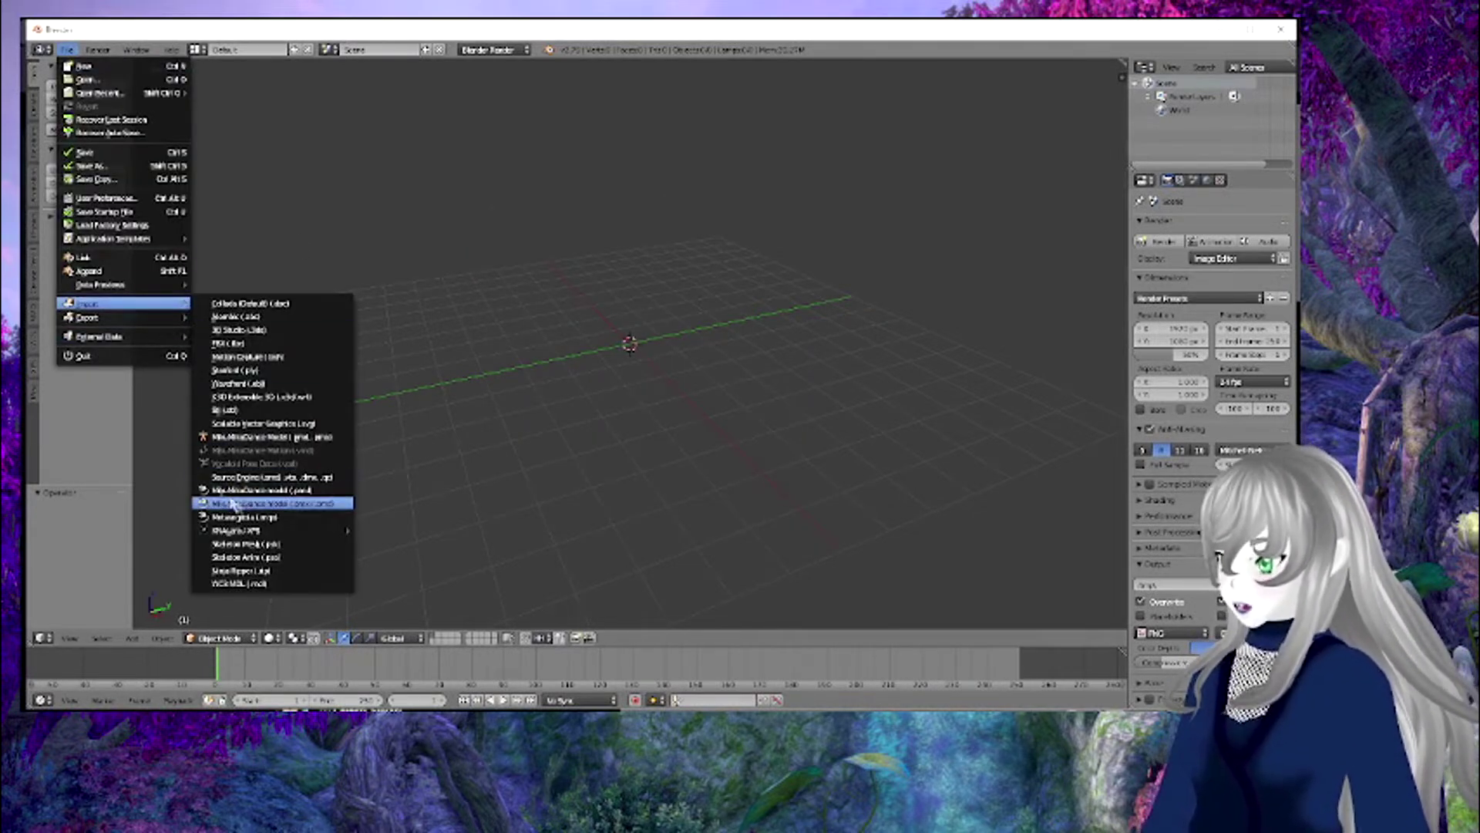
left_click(271, 478)
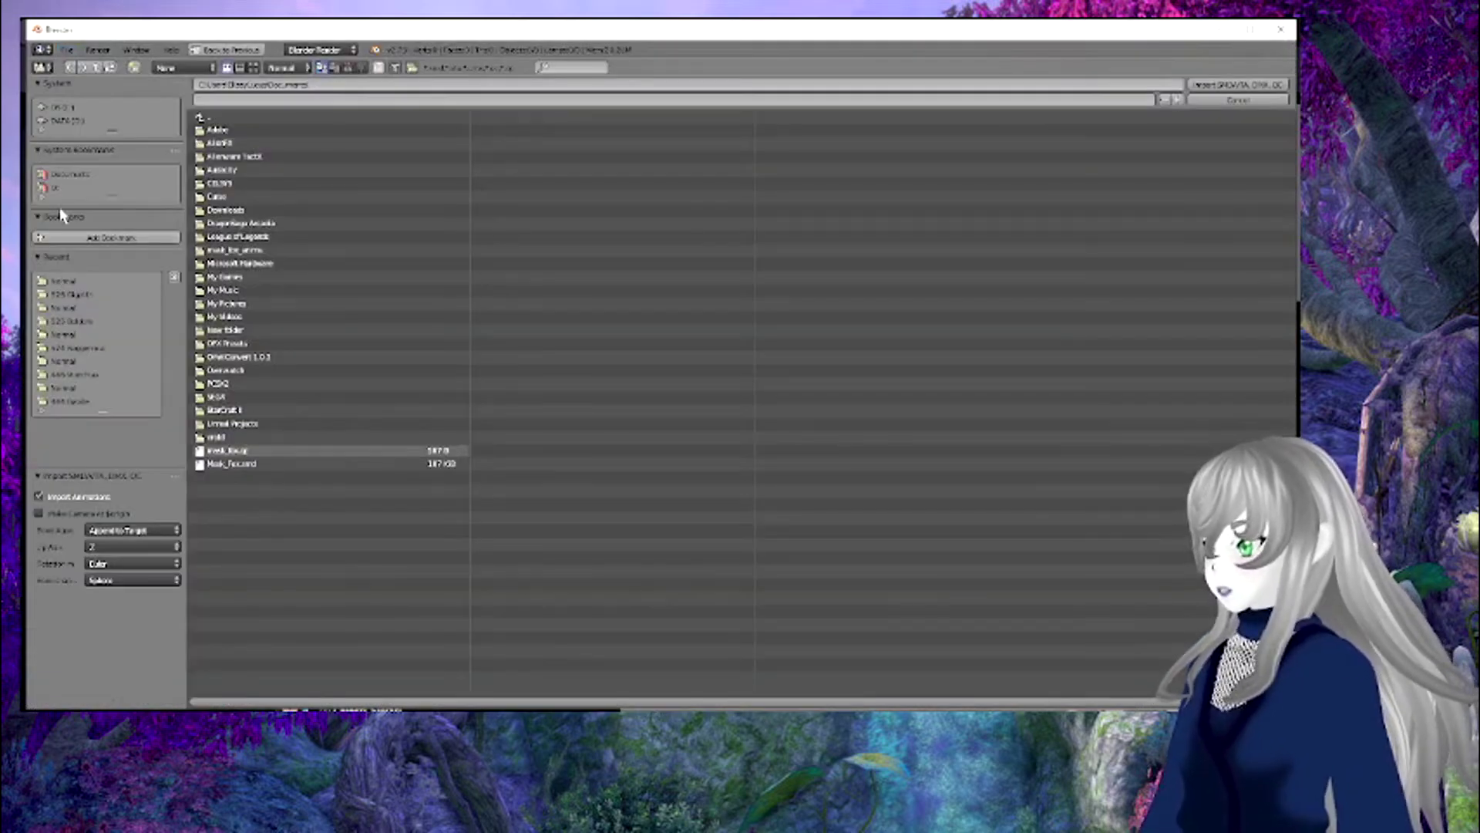
left_click(63, 188)
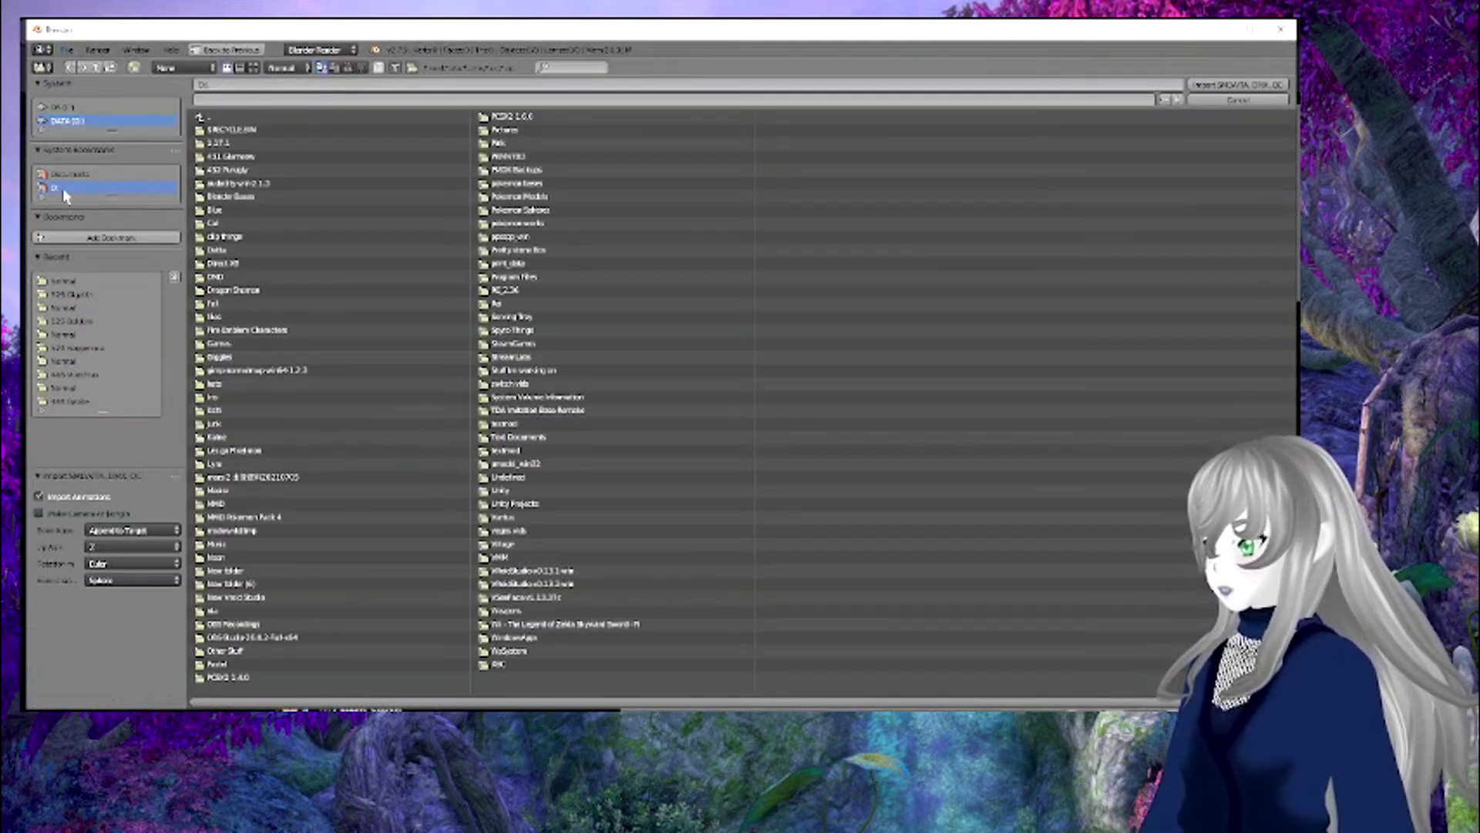
left_click(243, 171)
left_click(224, 158)
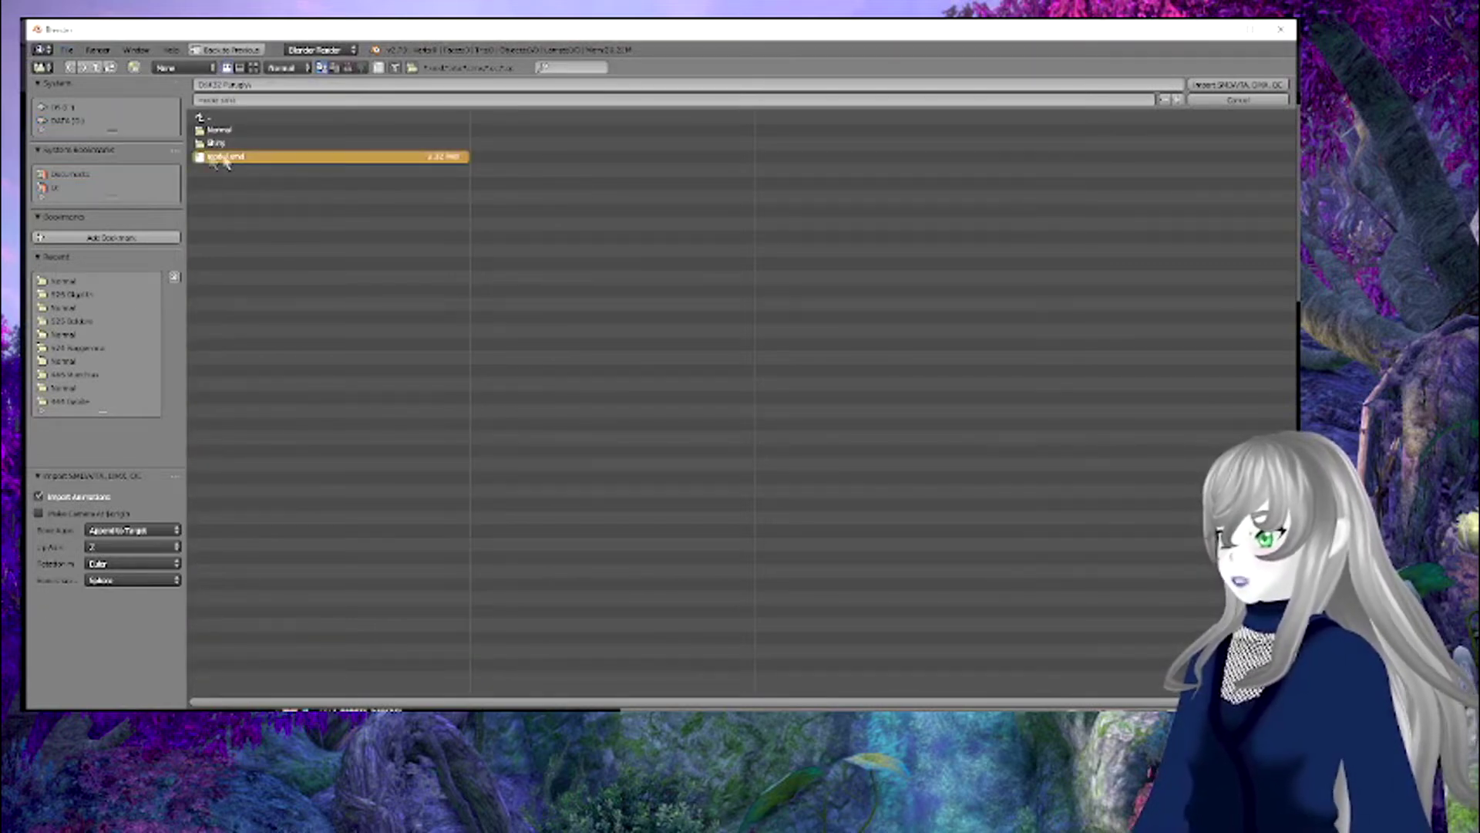
scroll(393, 294, "down", 2)
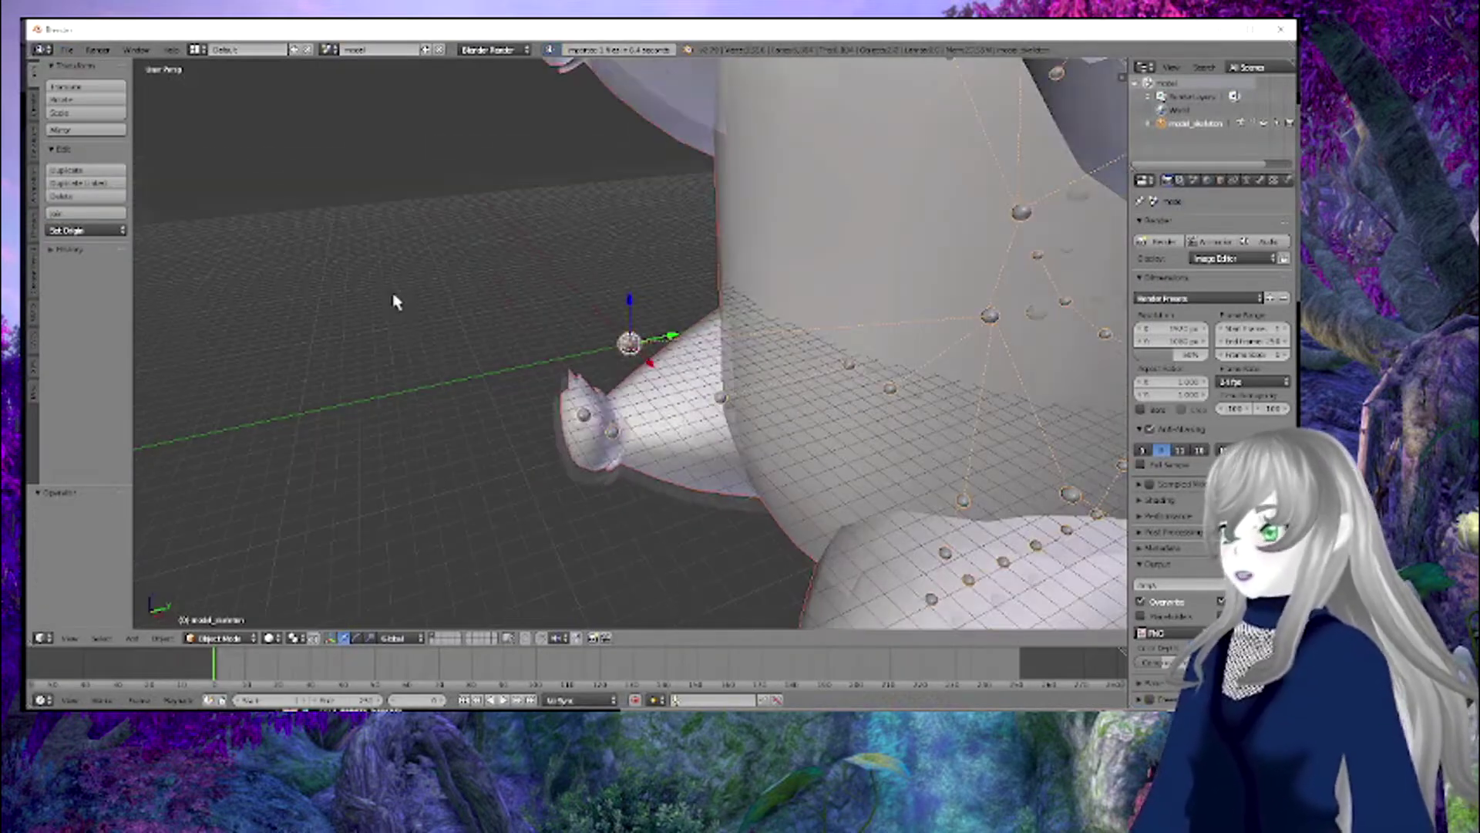
scroll(390, 299, "down", 6)
scroll(389, 299, "up", 8)
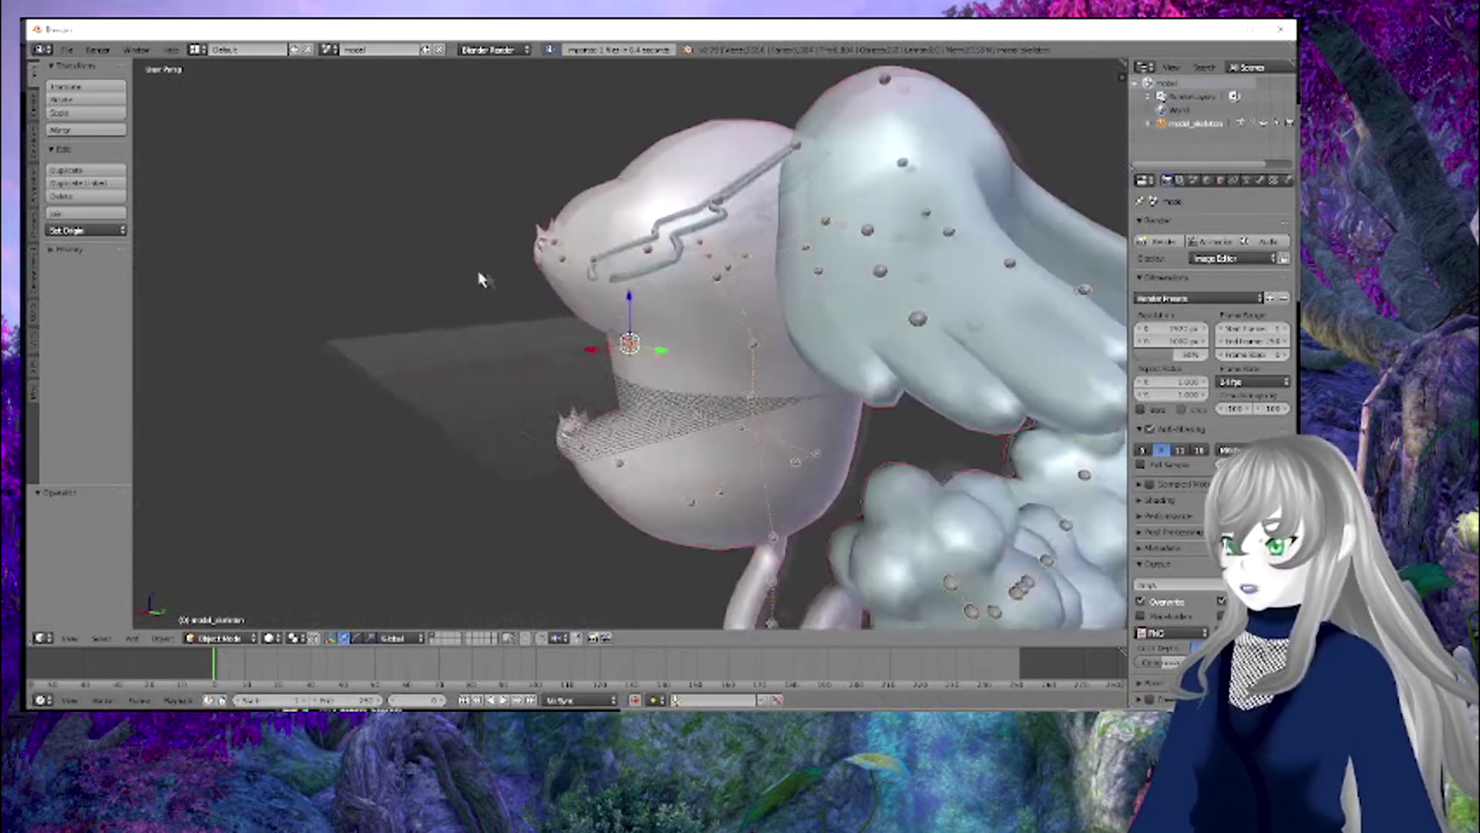
middle_click_drag(480, 279, 370, 231)
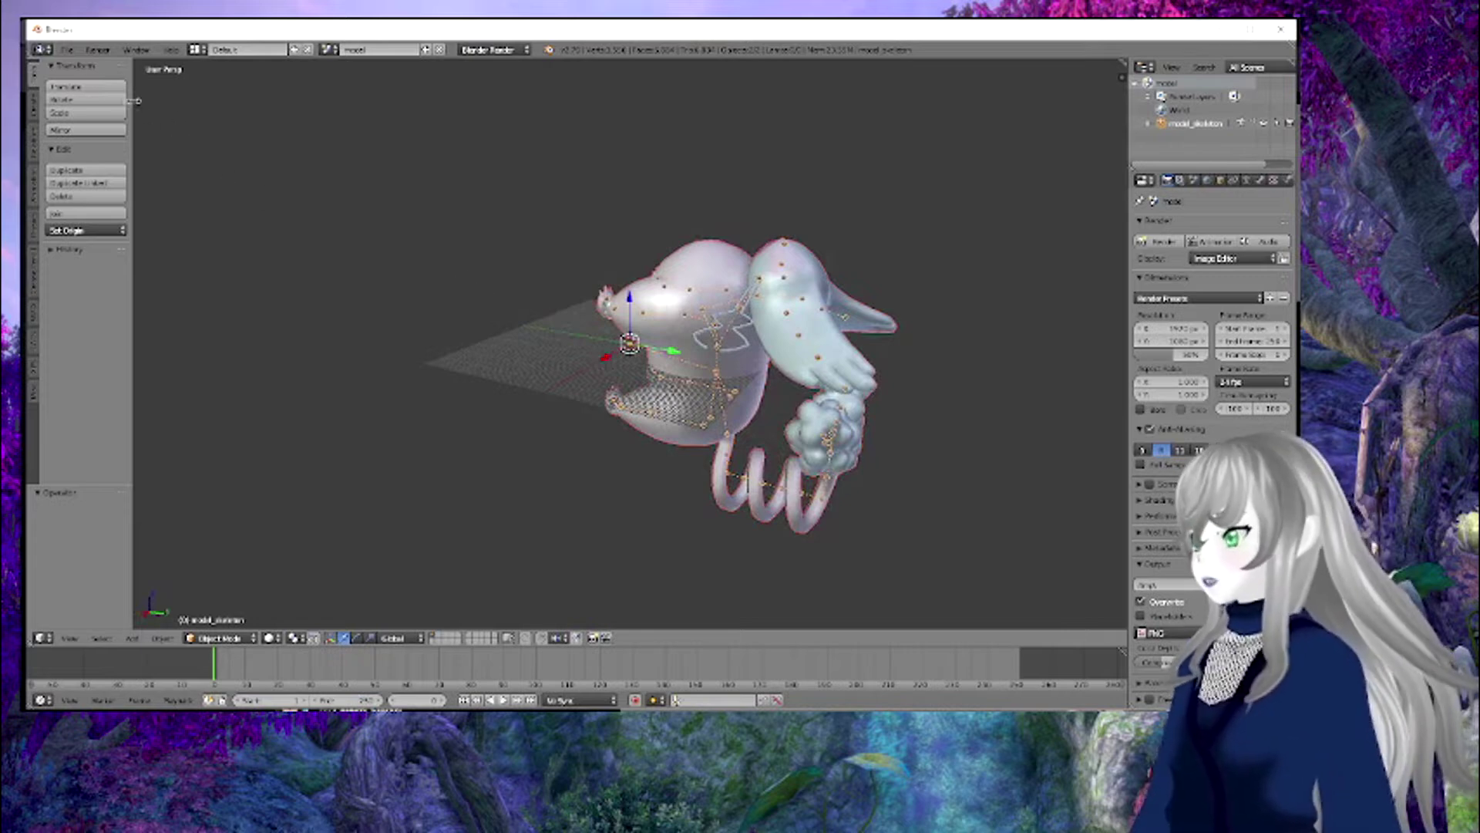
left_click(68, 49)
mouse_move(112, 347)
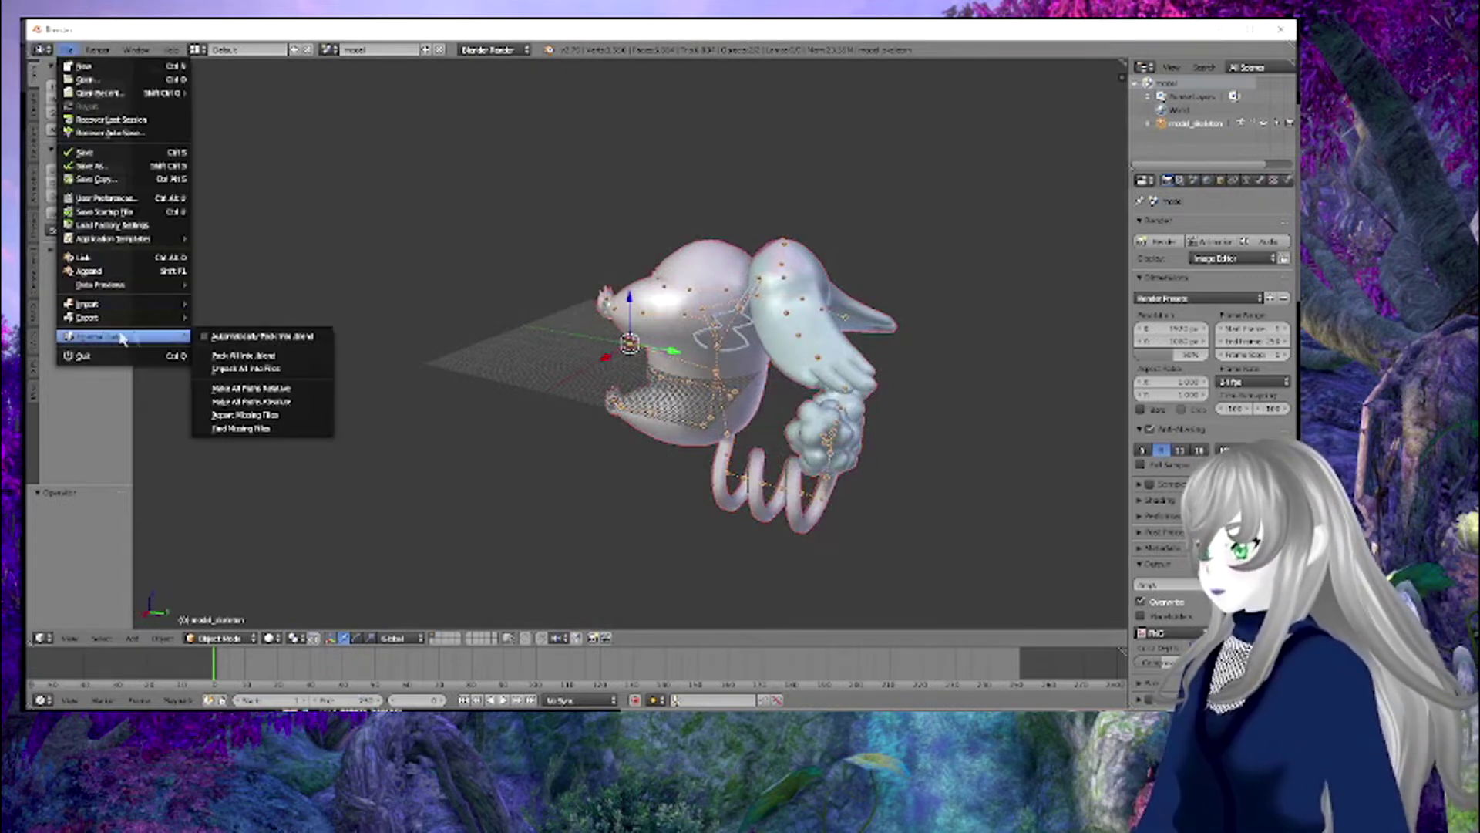
key("Escape")
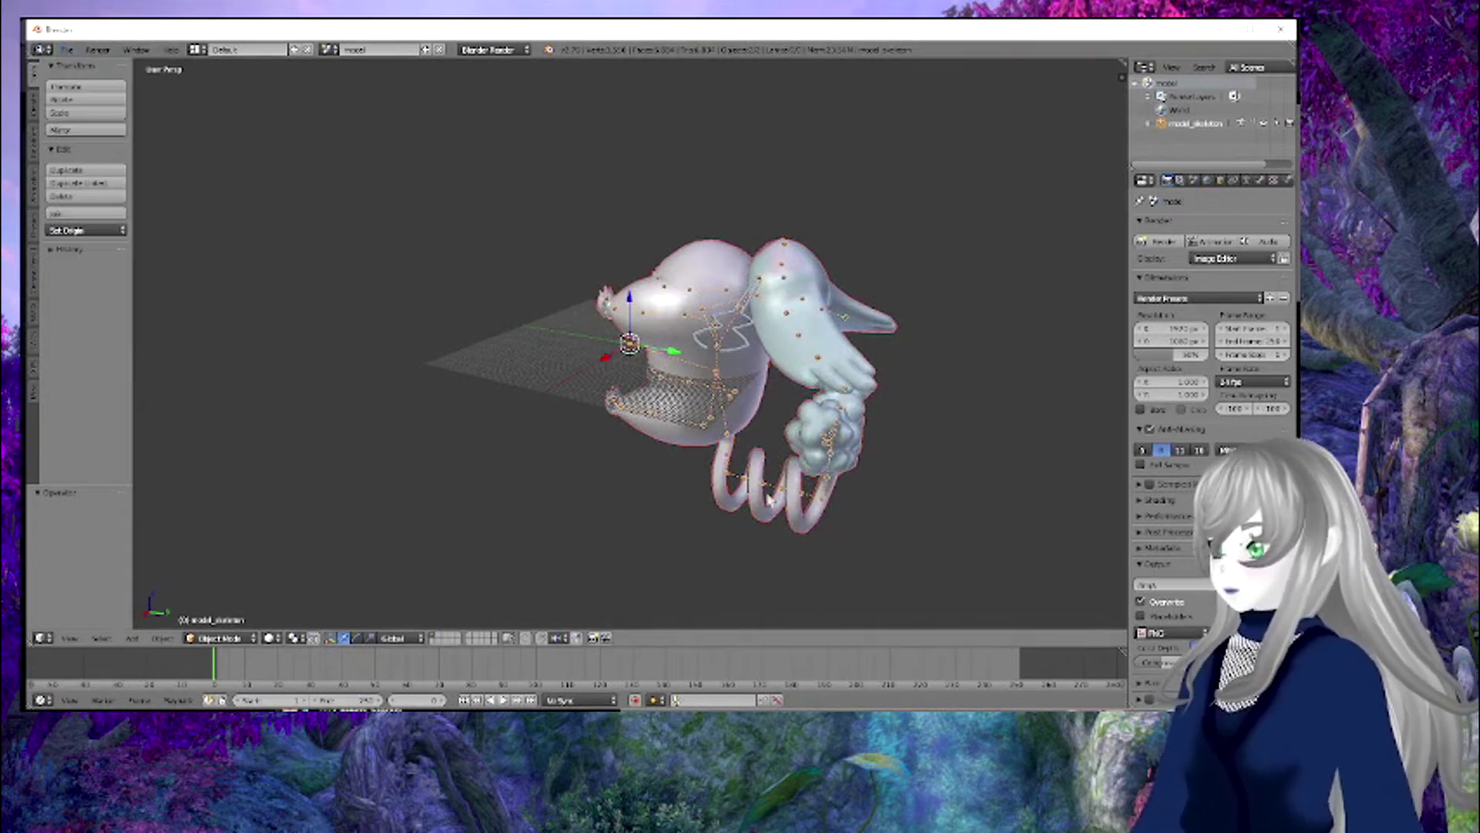
- Export the Purugly model in MikuMikuDance PMX format as untitled.pmx into D:\432 Purugly\Normal
left_click(77, 50)
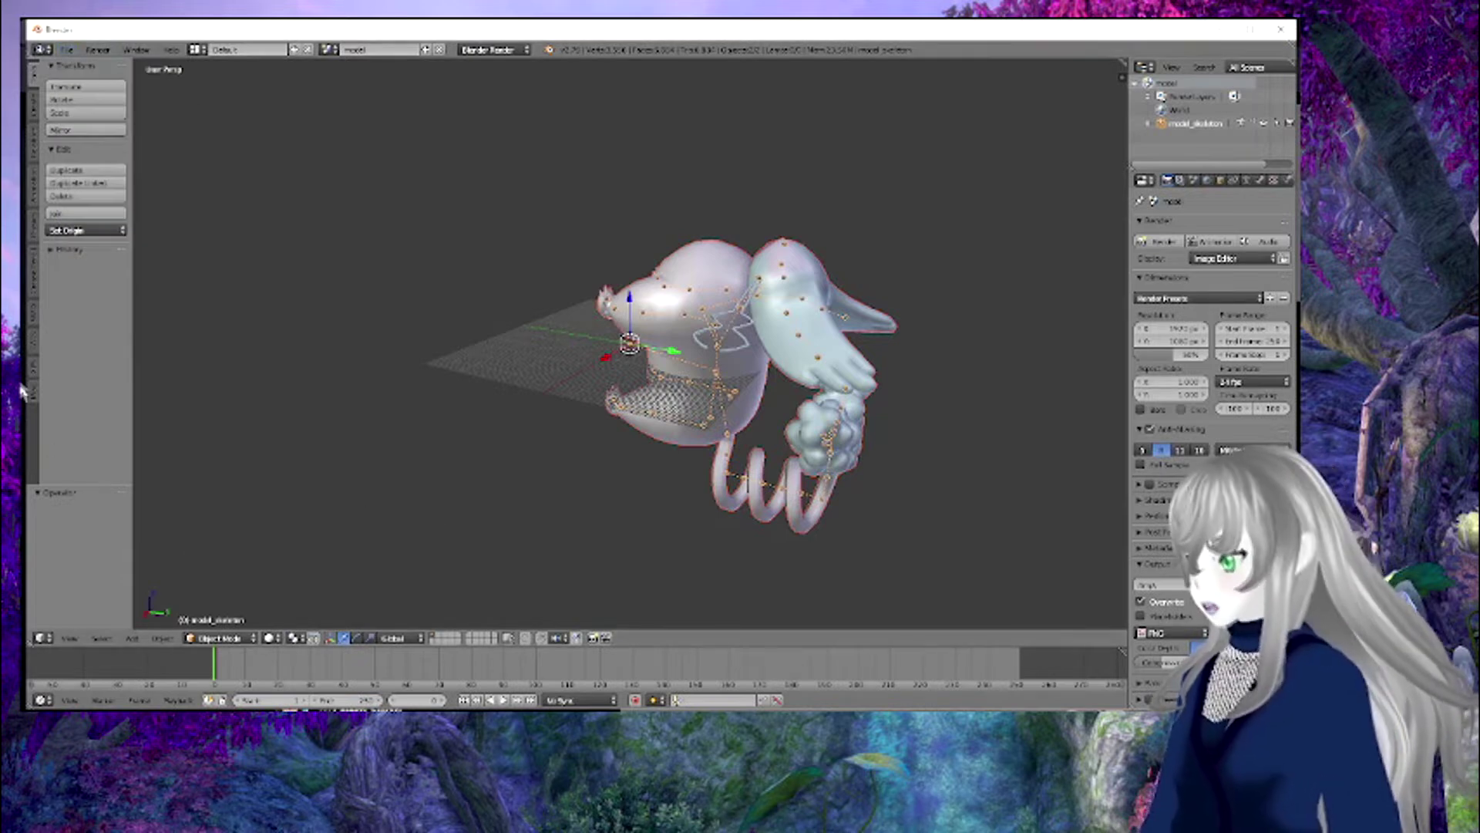
left_click(35, 330)
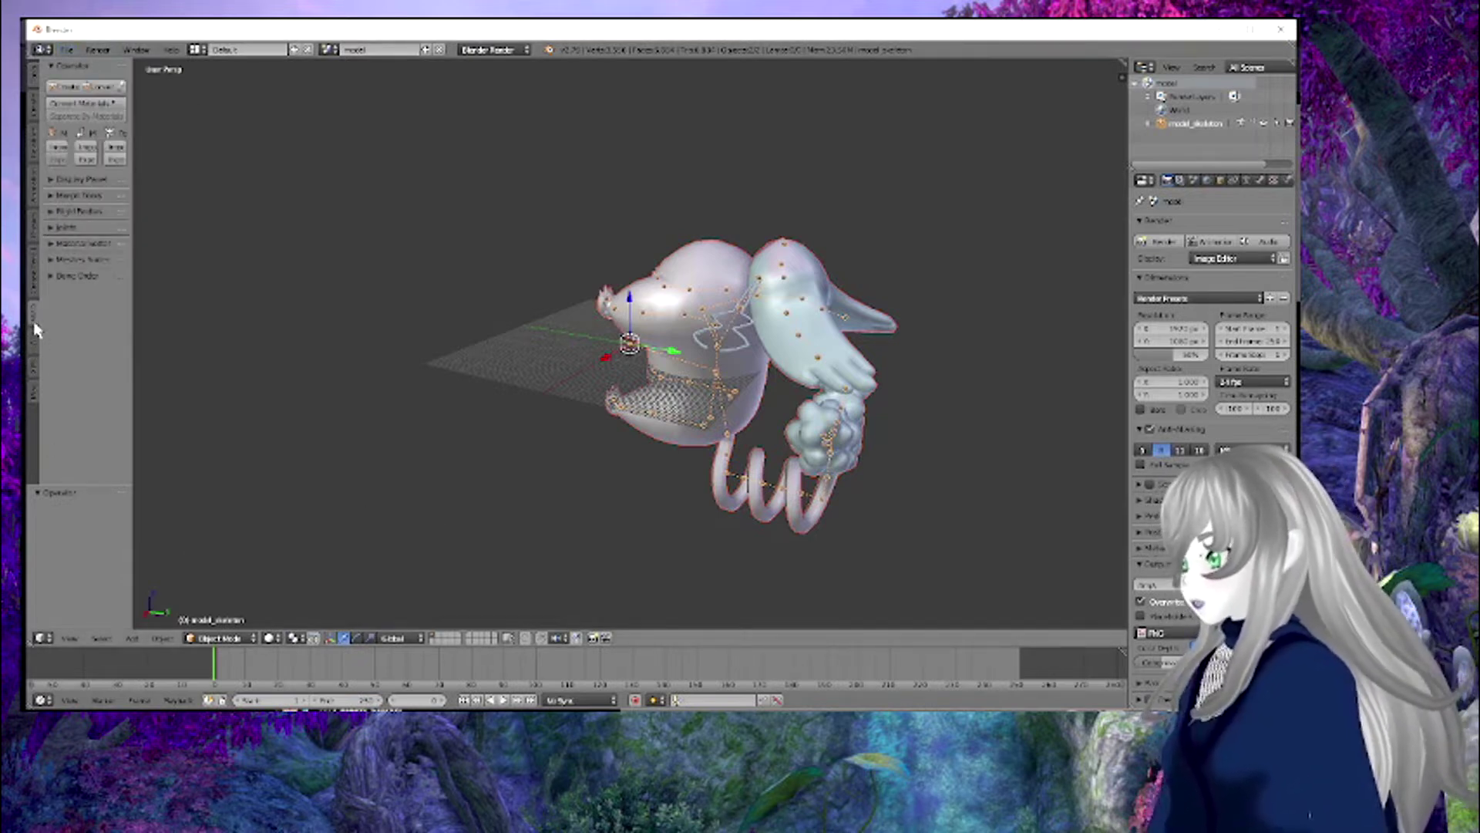
left_click(67, 49)
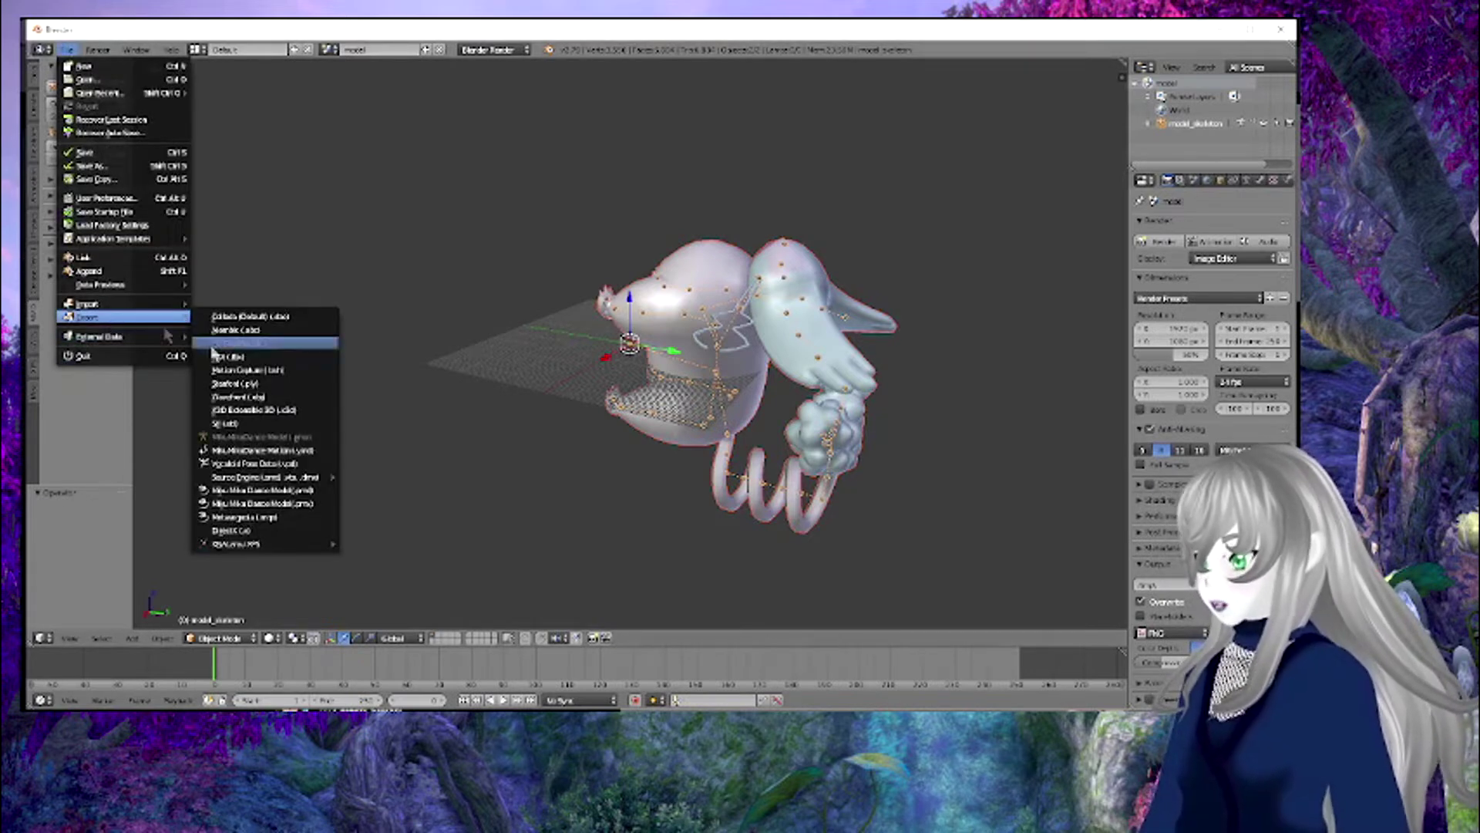
left_click(287, 503)
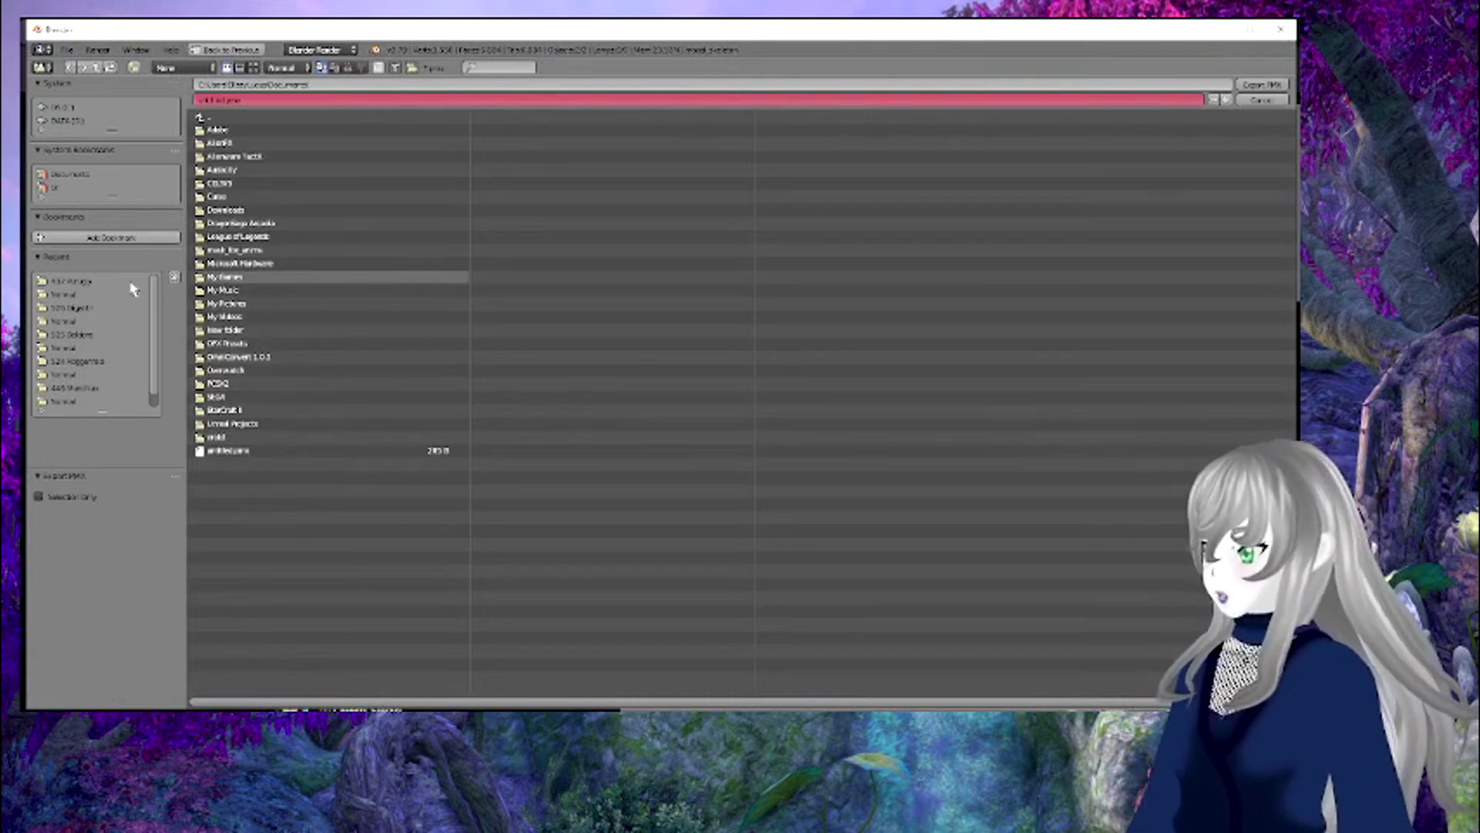
left_click(74, 284)
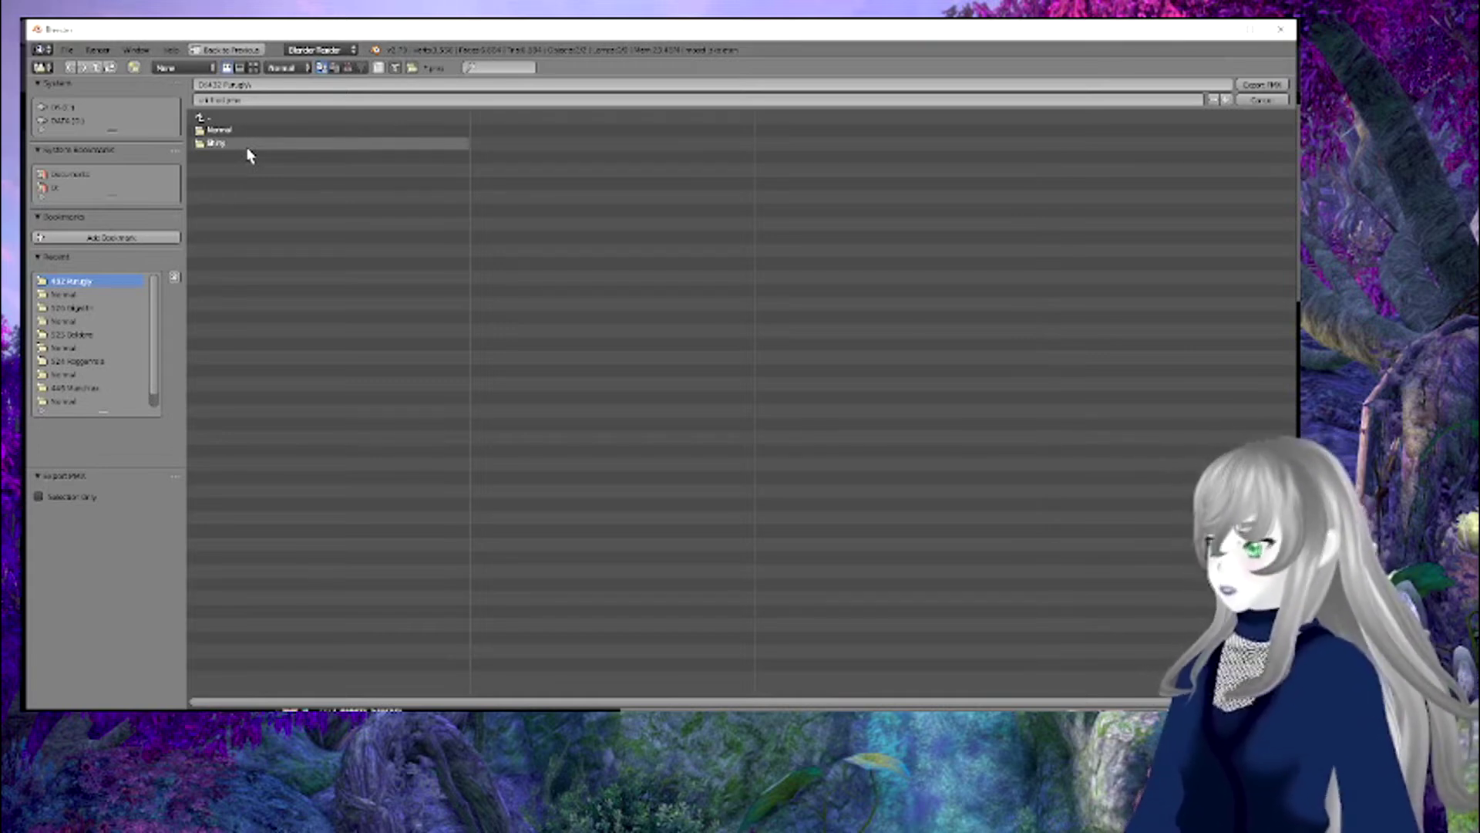
left_click(219, 132)
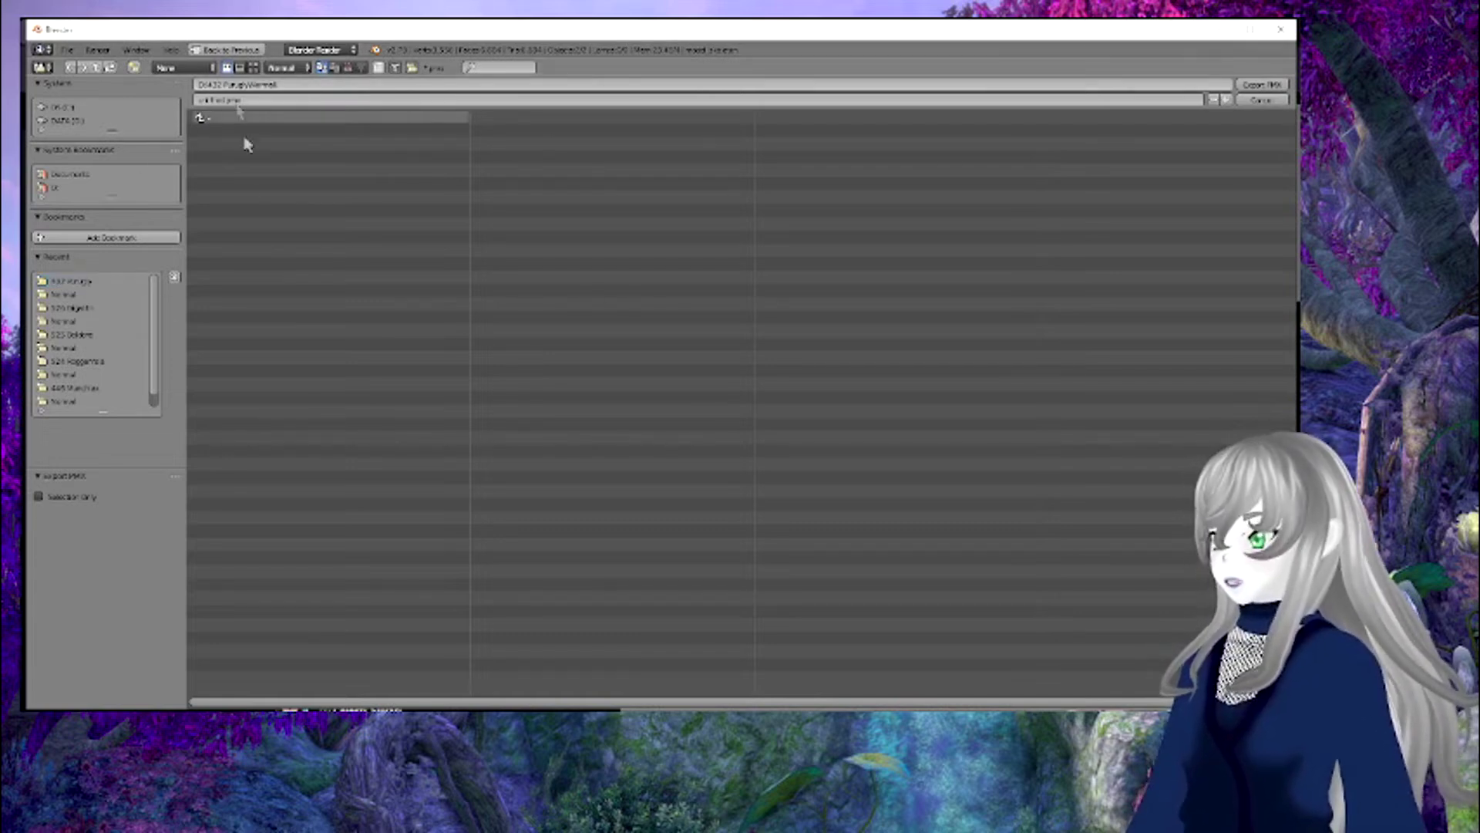
left_click(1262, 85)
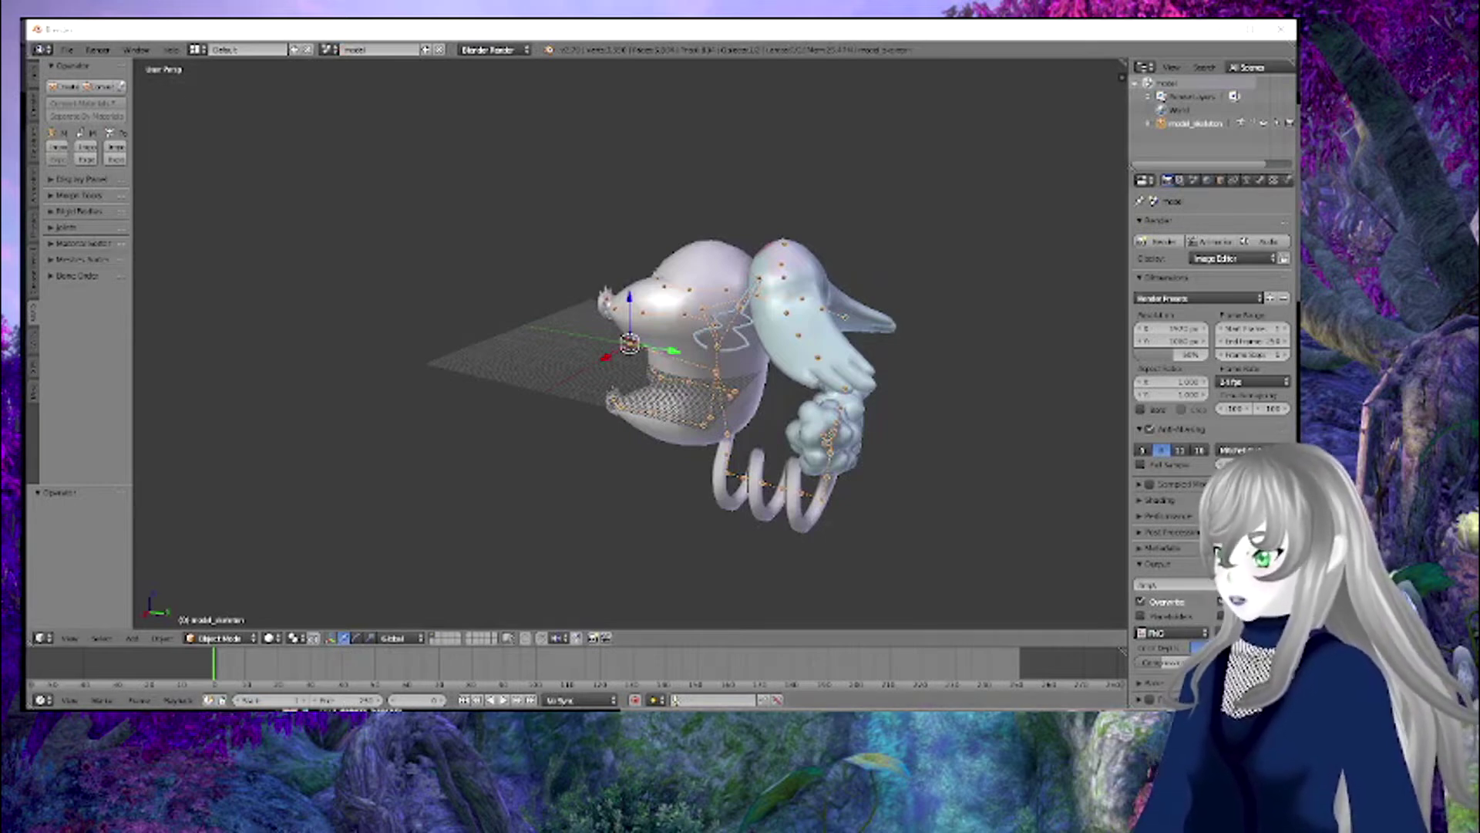
- Quit Blender without saving and open the exported untitled.pmx from the Normal folder in PmxEditor
left_click(324, 720)
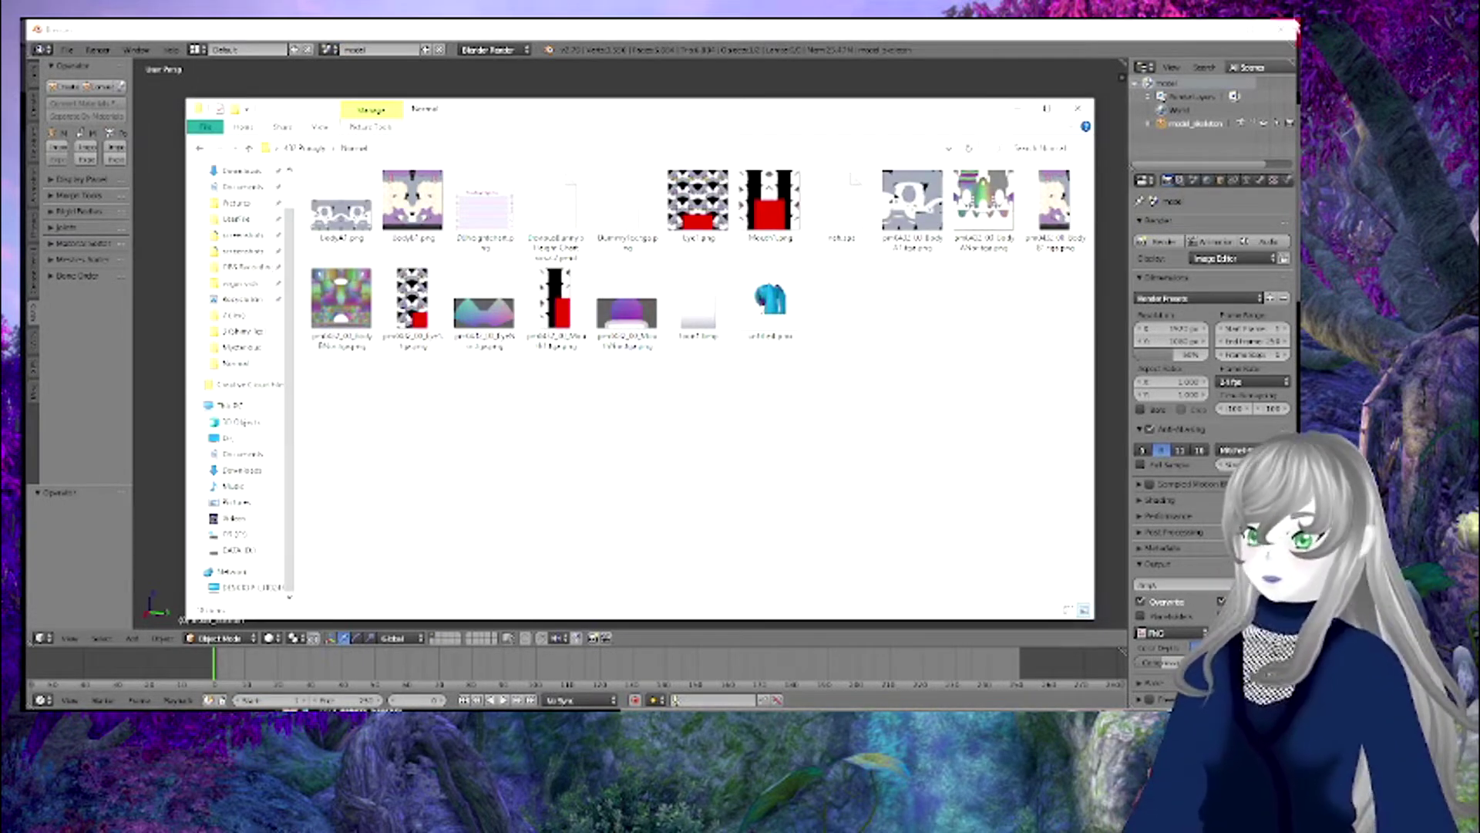
left_click(1282, 29)
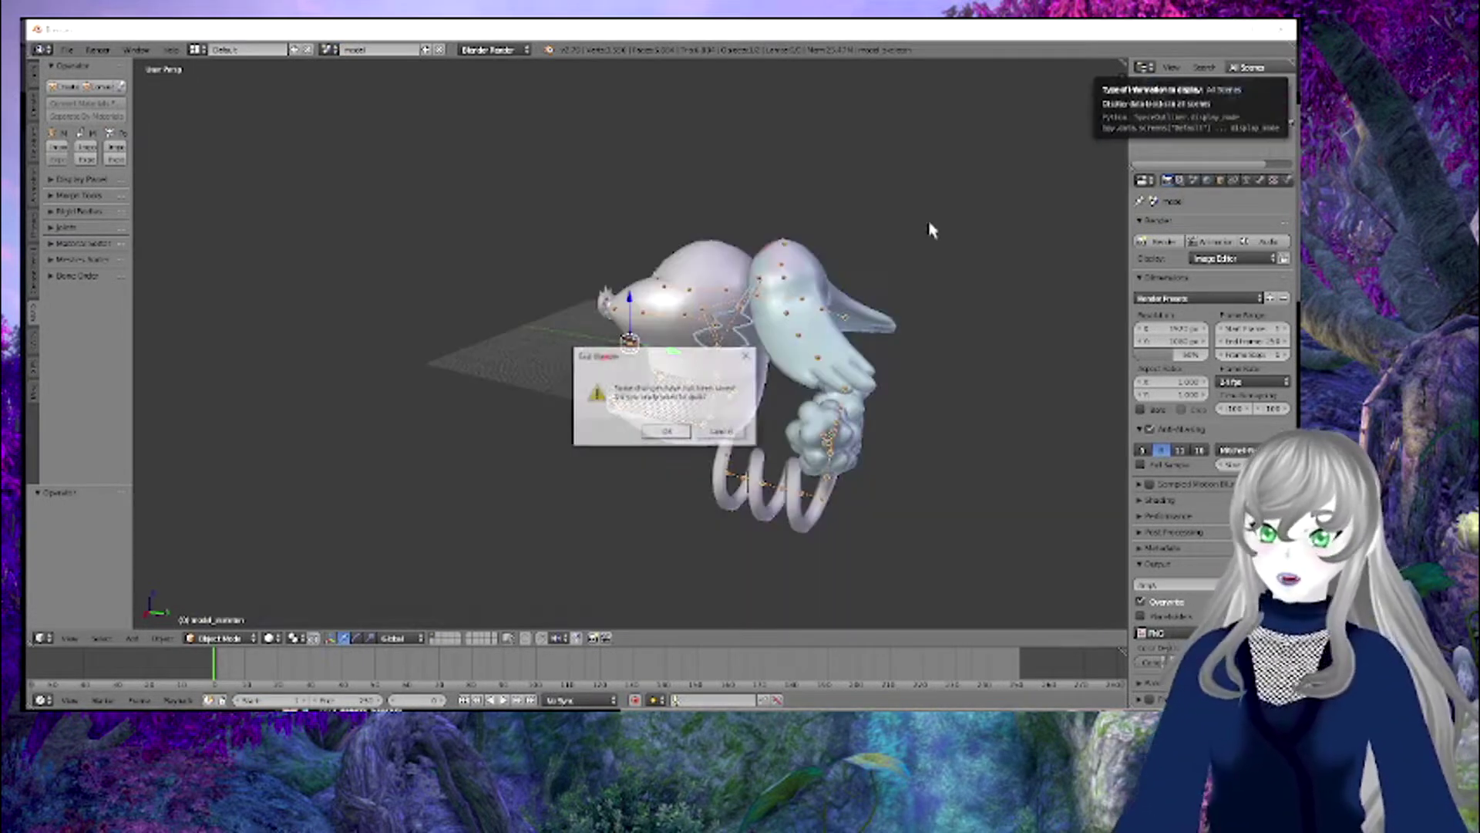
left_click(655, 433)
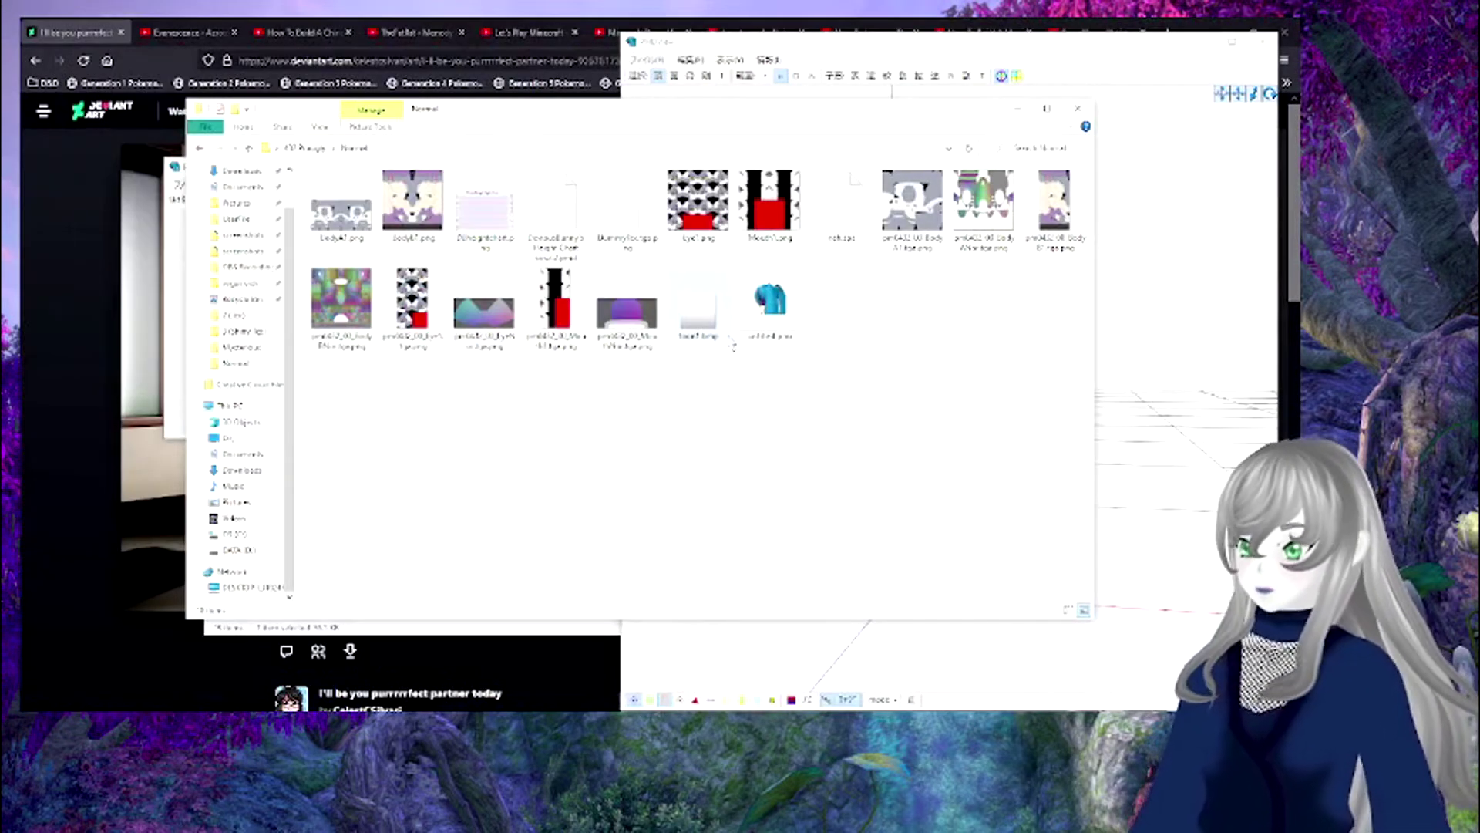
double_click(764, 304)
left_click(414, 375)
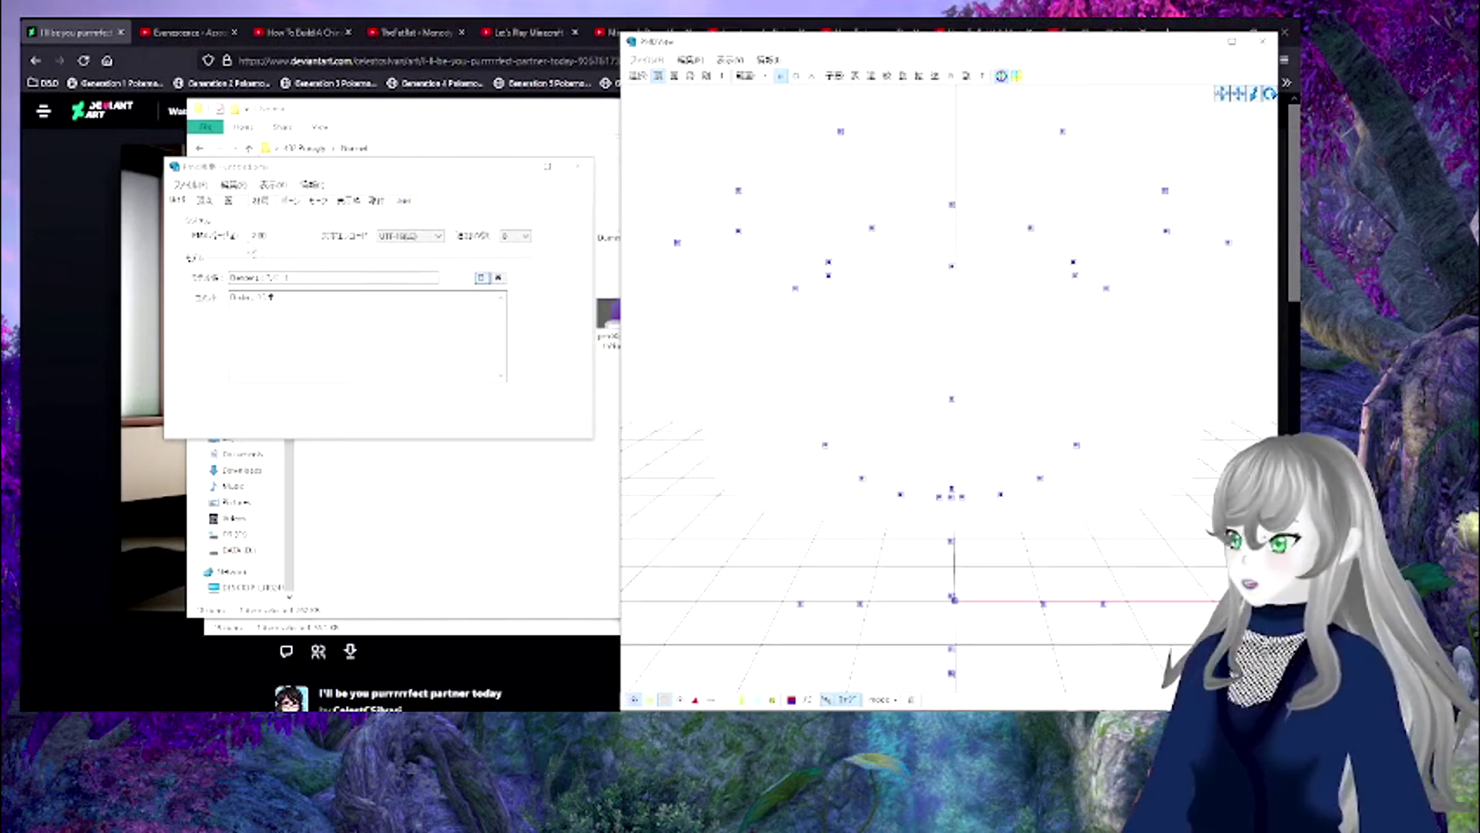
- Switch the model view to the Weight display mode and limit selection to bones
left_click(872, 700)
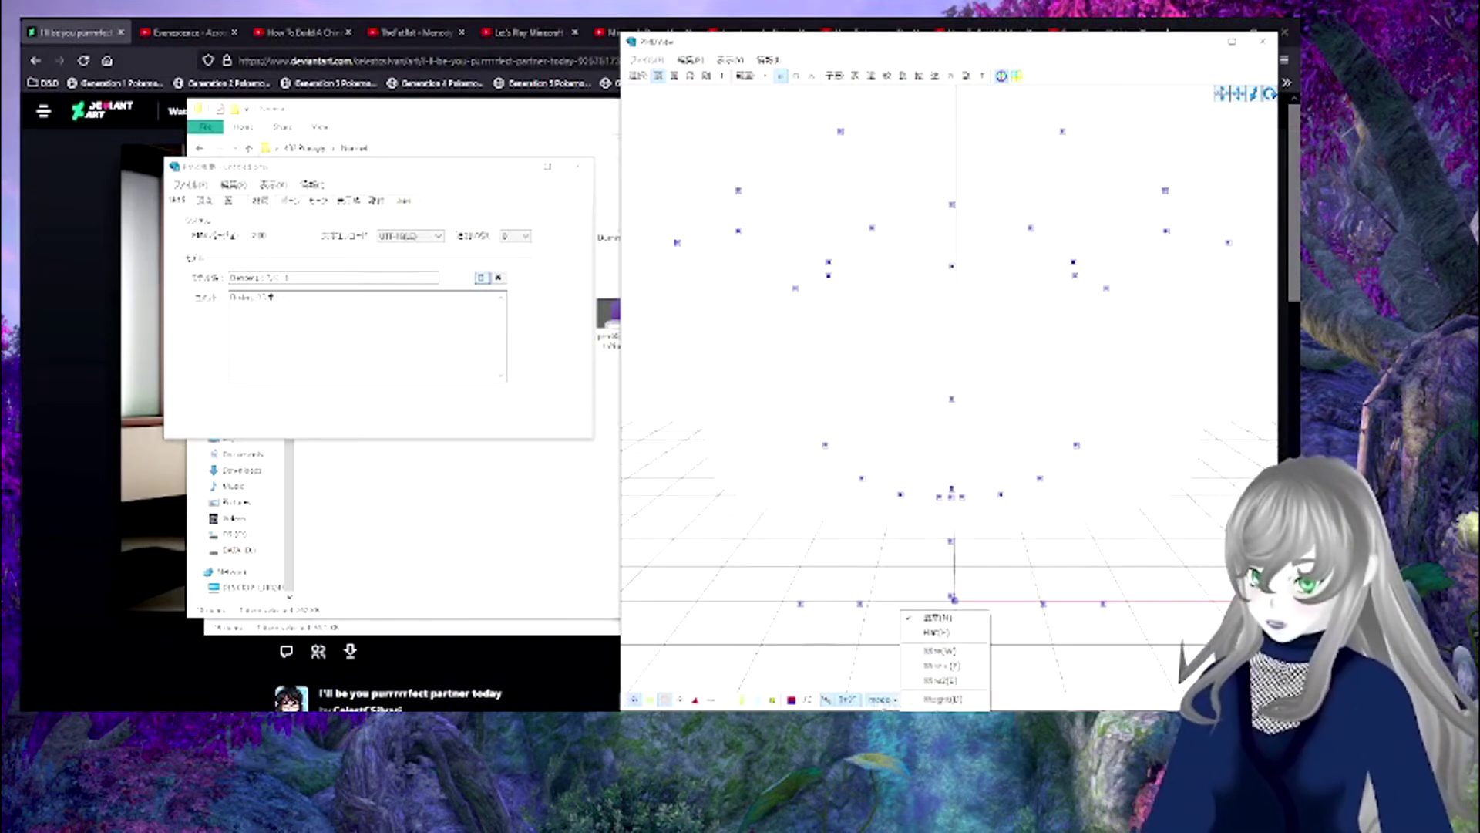
left_click(912, 697)
left_click(691, 78)
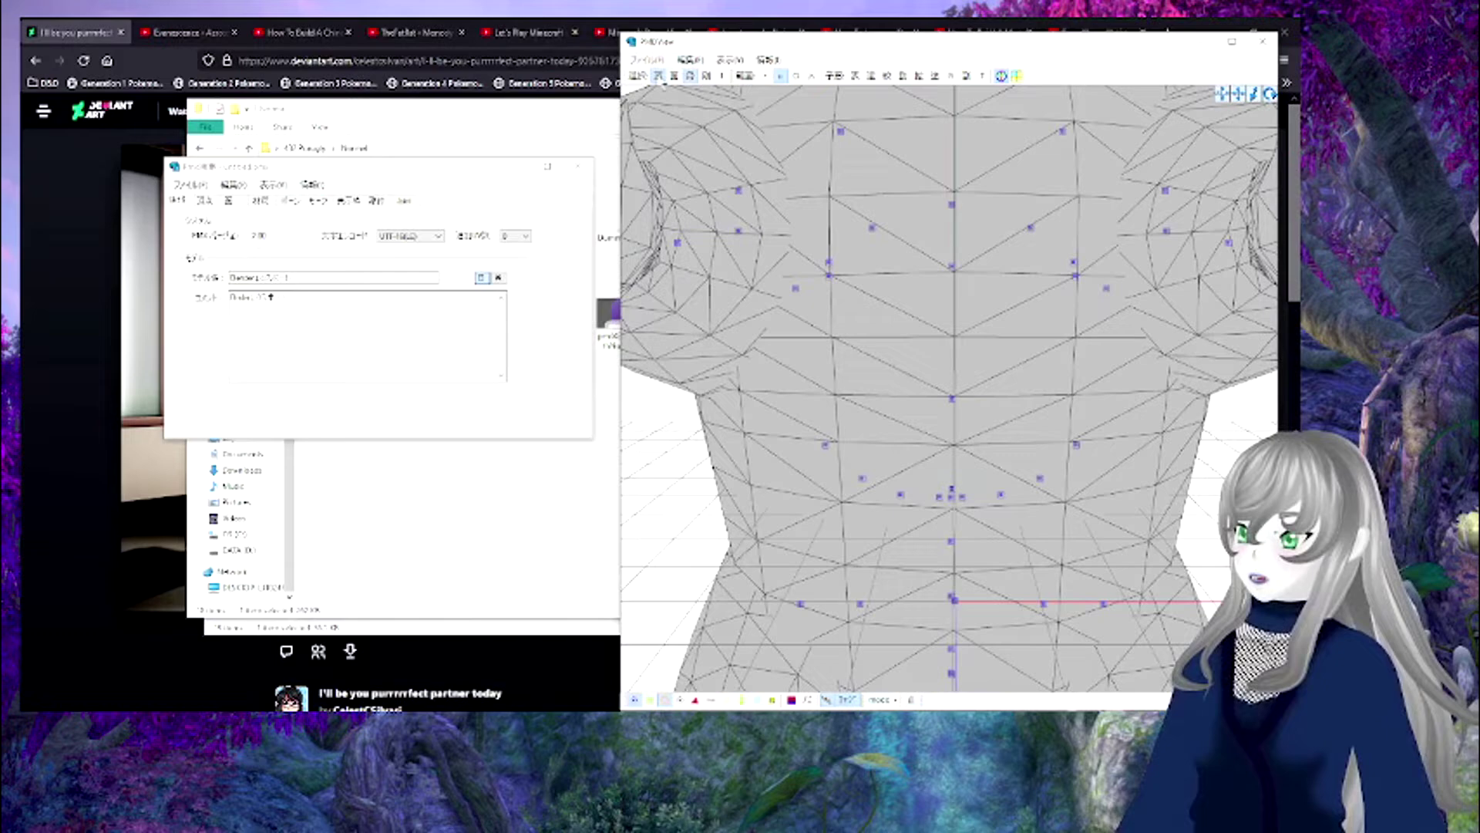
left_click(659, 79)
- Select individual bones around Purugly's head and whiskers to examine their weights on the mesh
left_click_drag(836, 215, 884, 249)
middle_click_drag(683, 354, 907, 429)
right_click_drag(908, 430, 825, 496)
left_click_drag(641, 534, 762, 455)
left_click_drag(888, 316, 971, 253)
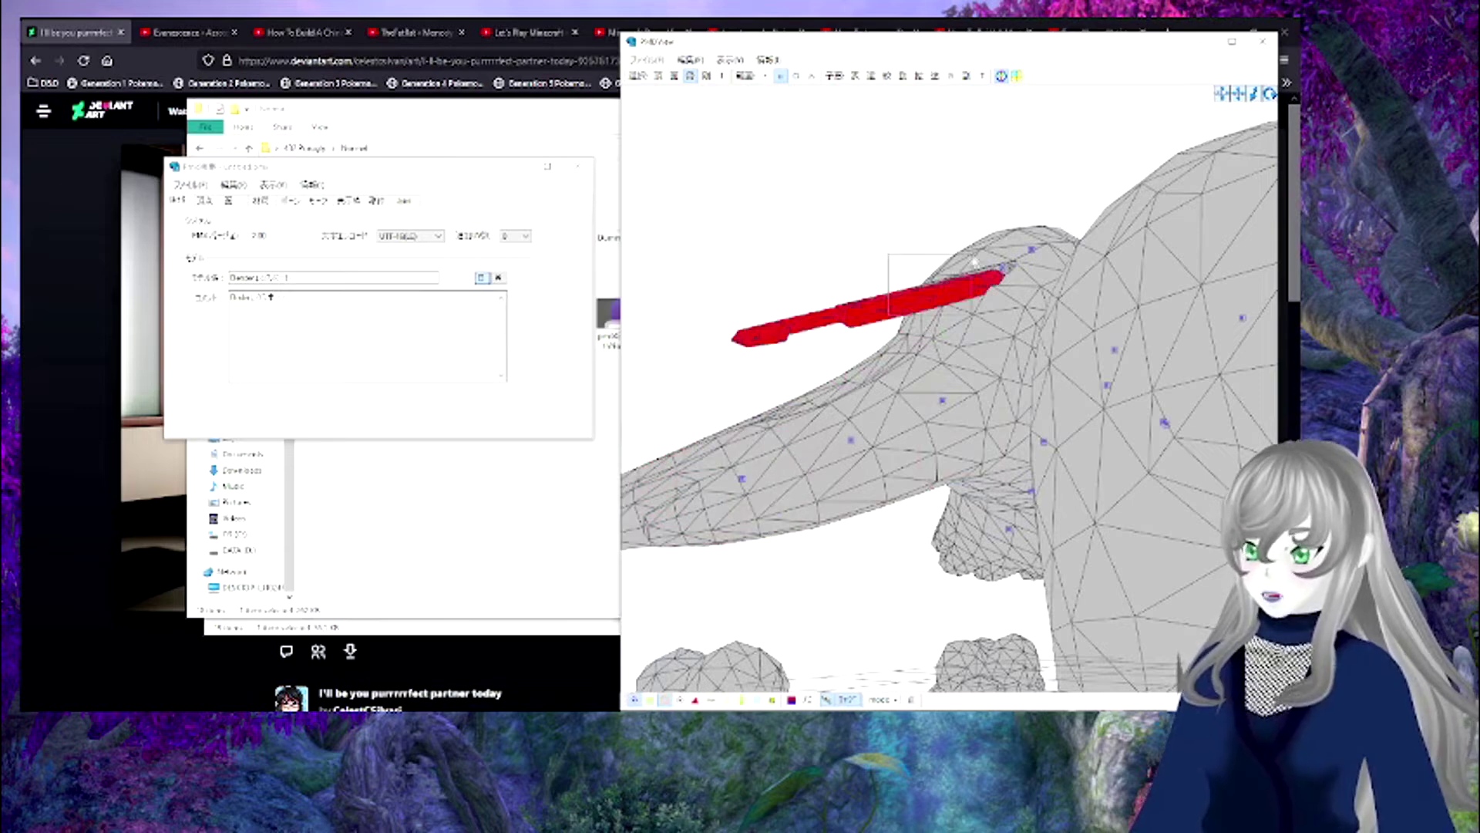
scroll(856, 347, "up", 8)
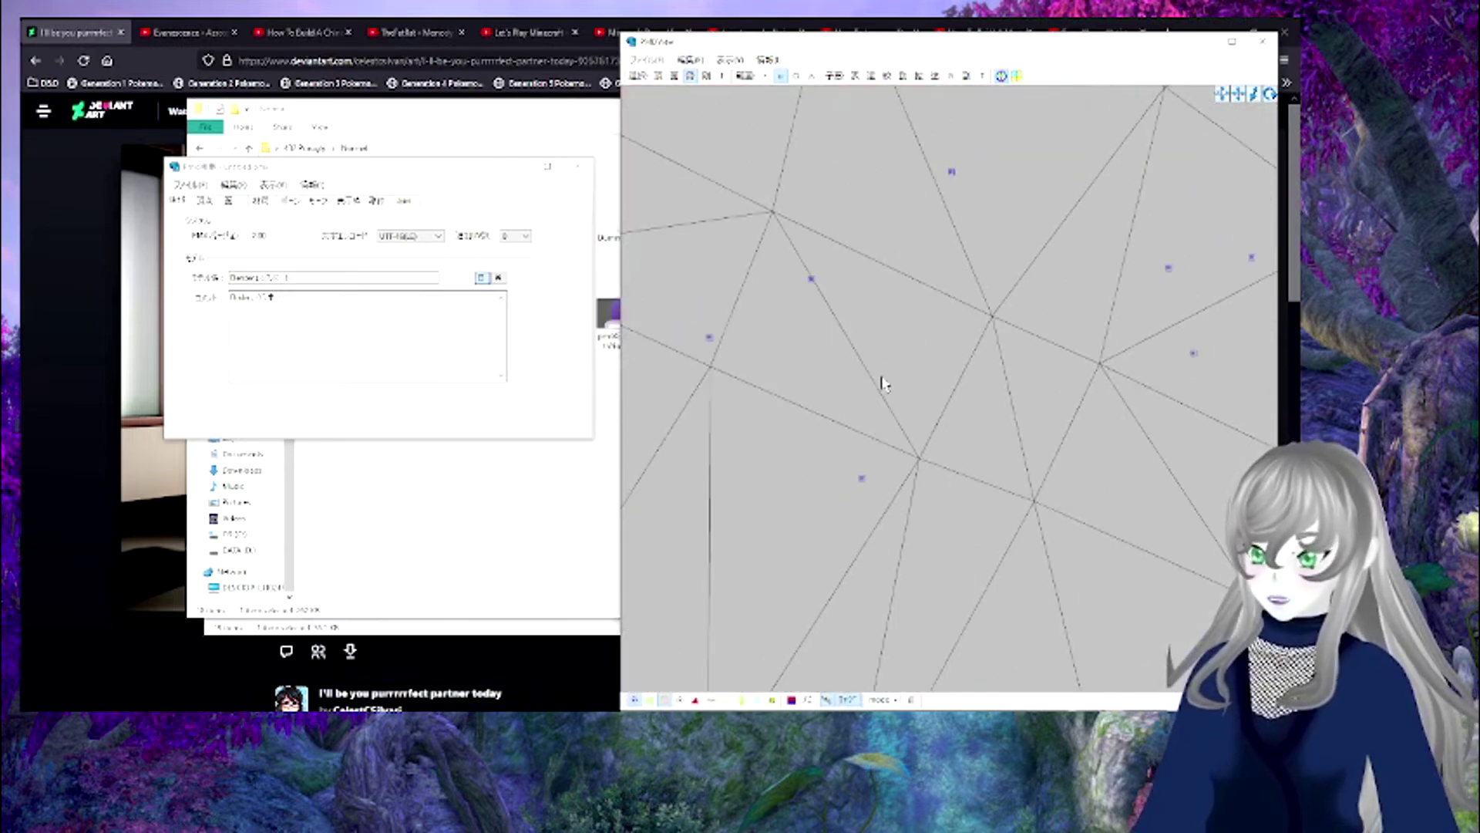
- Open the masking and object manipulation windows and bring up the numeric transform settings
key("F1")
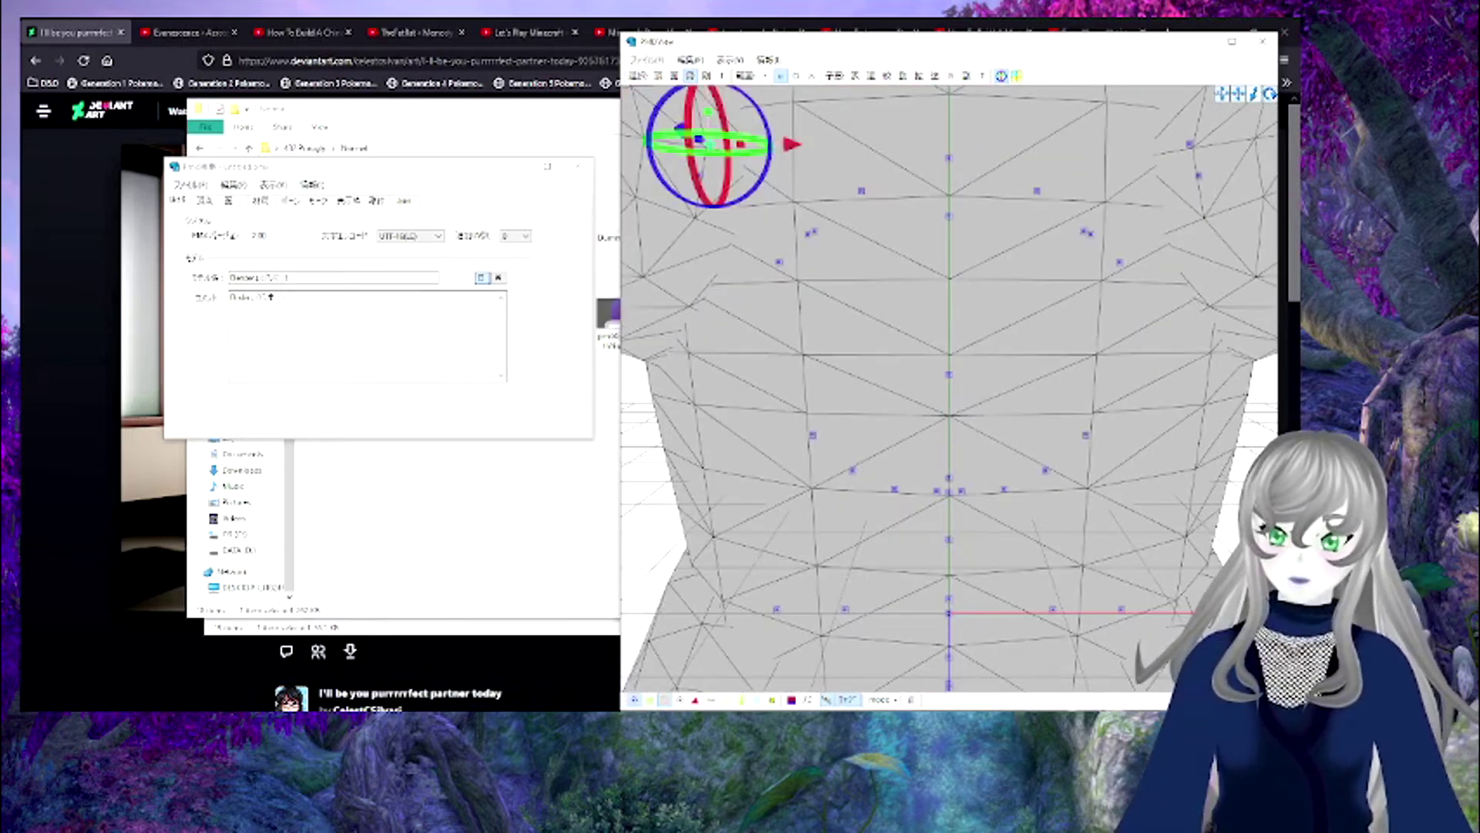
left_click(1264, 93)
scroll(897, 409, "down", 5)
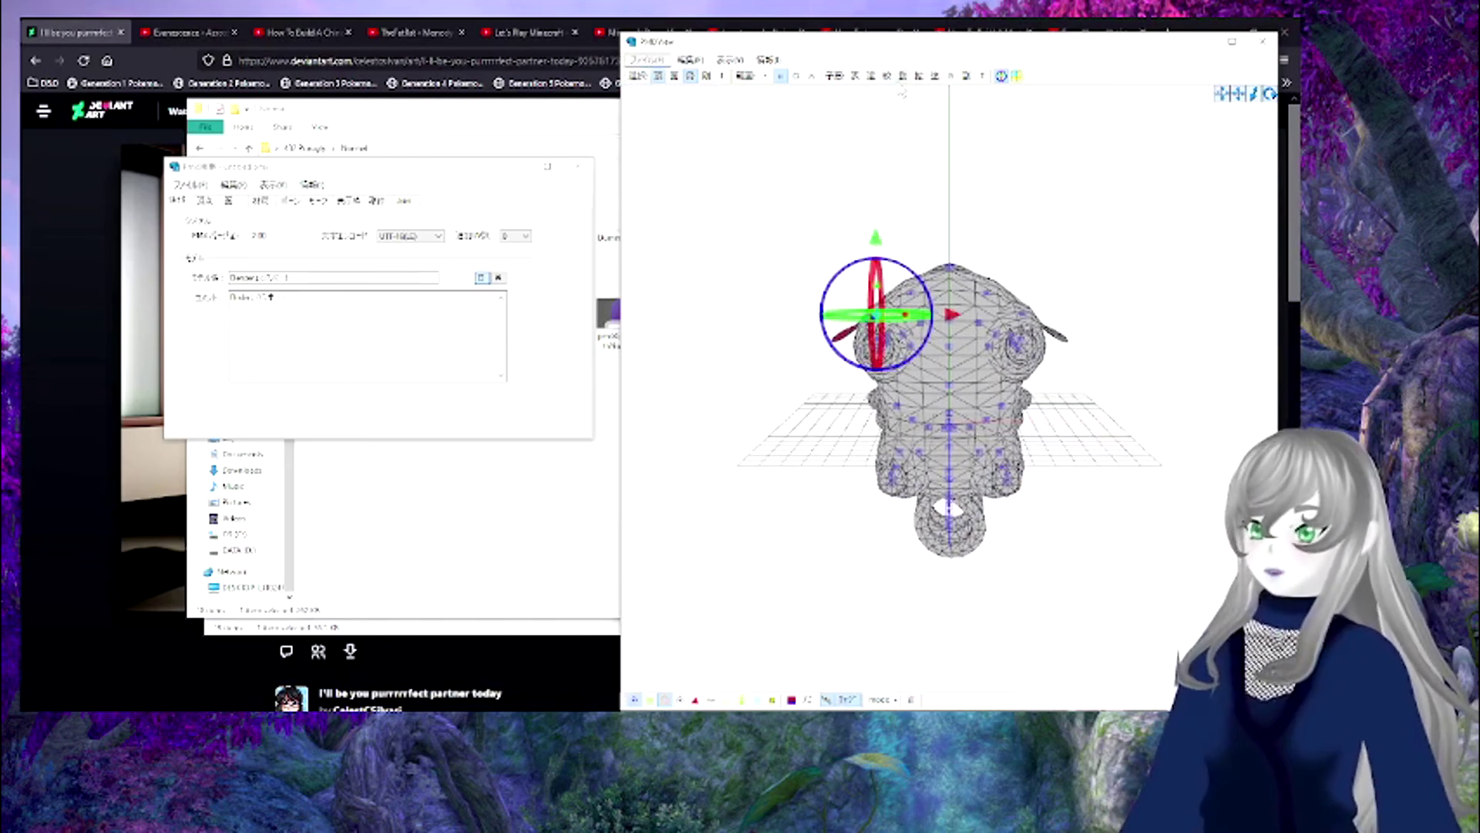
left_click(887, 76)
left_click(902, 76)
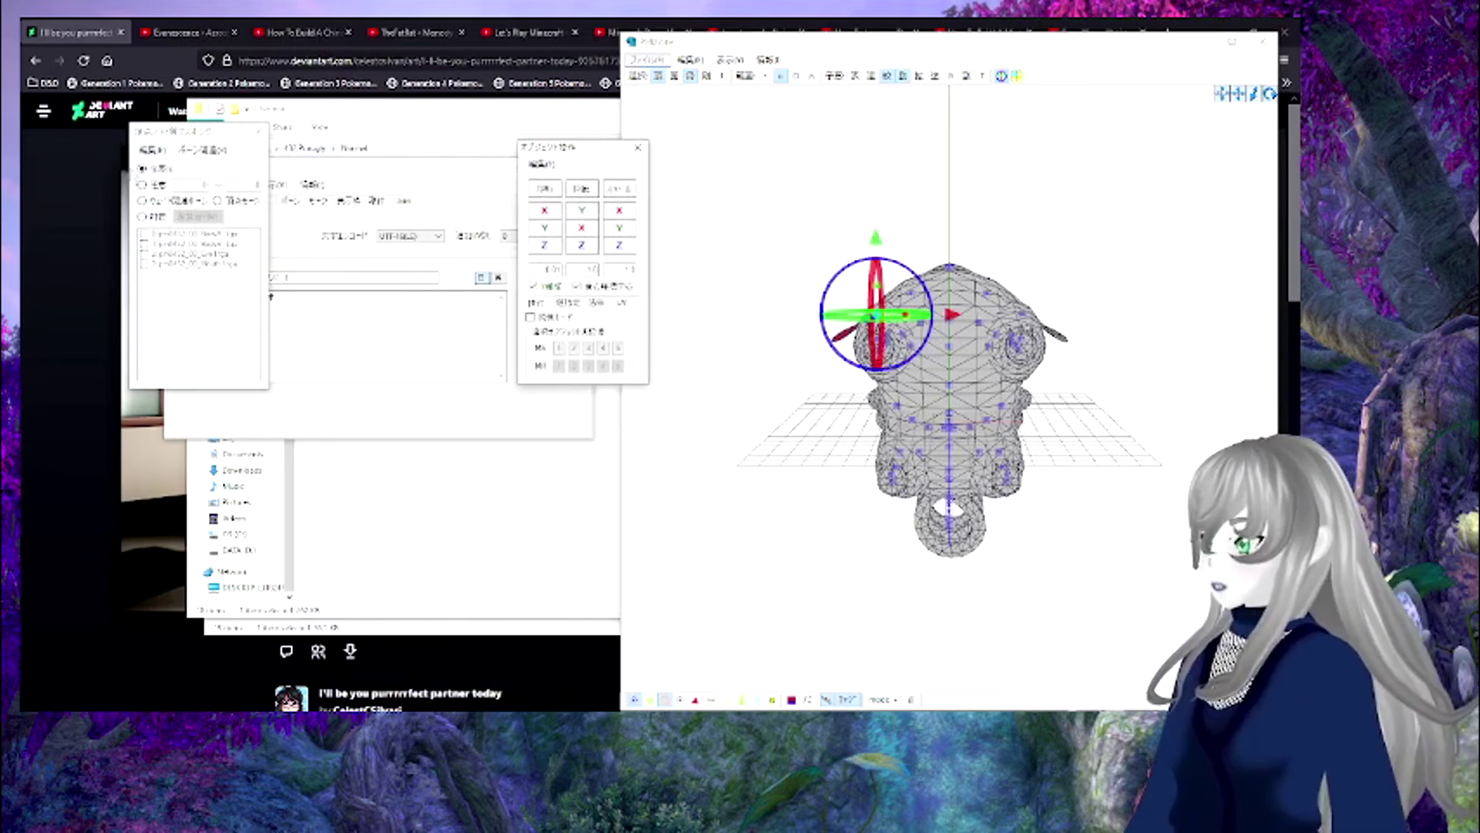
left_click_drag(560, 149, 457, 151)
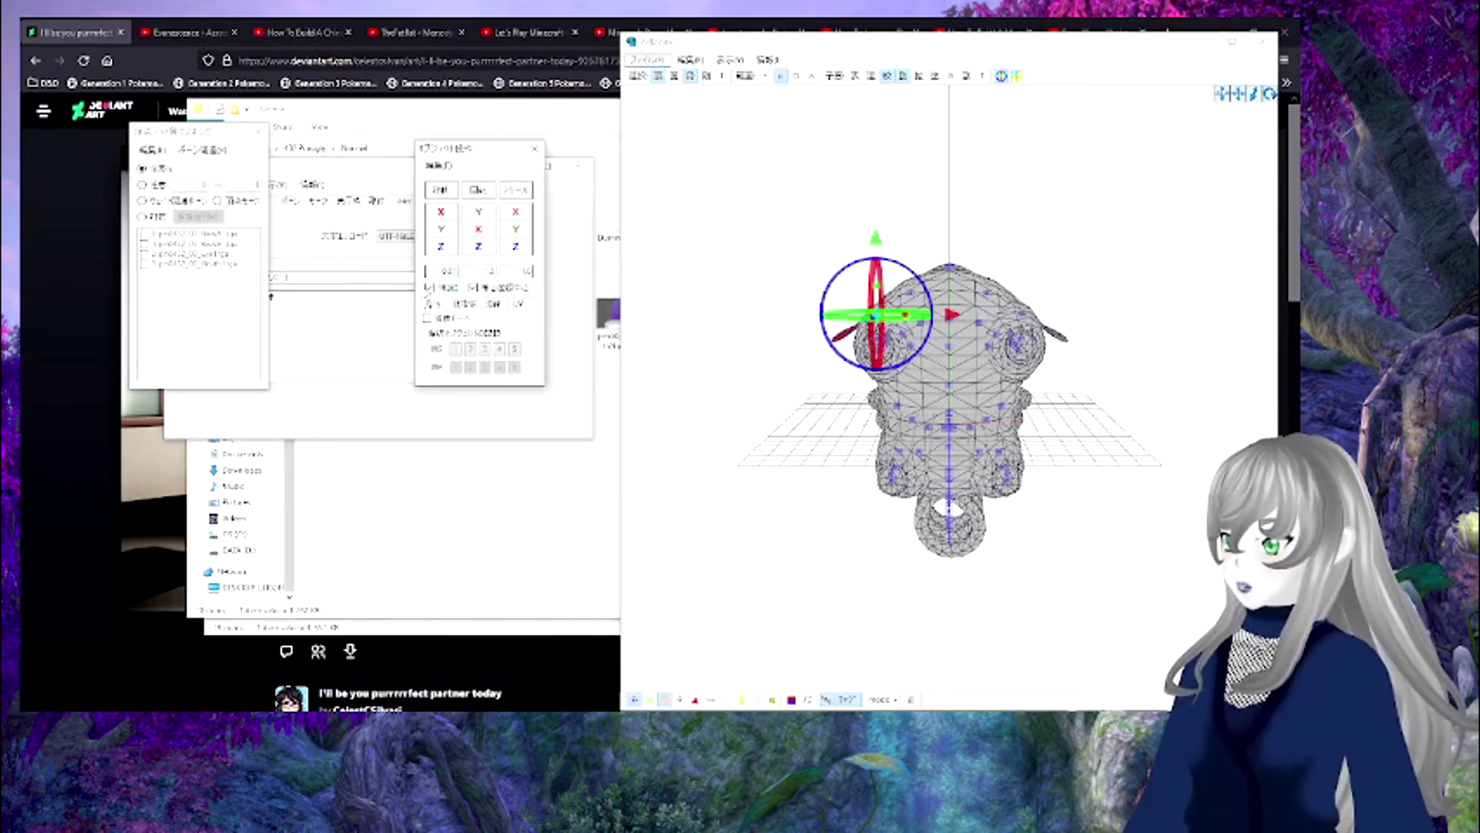
left_click(464, 303)
- Select all of the model's vertices and bones and rotate them -90 degrees about X
left_click(693, 151)
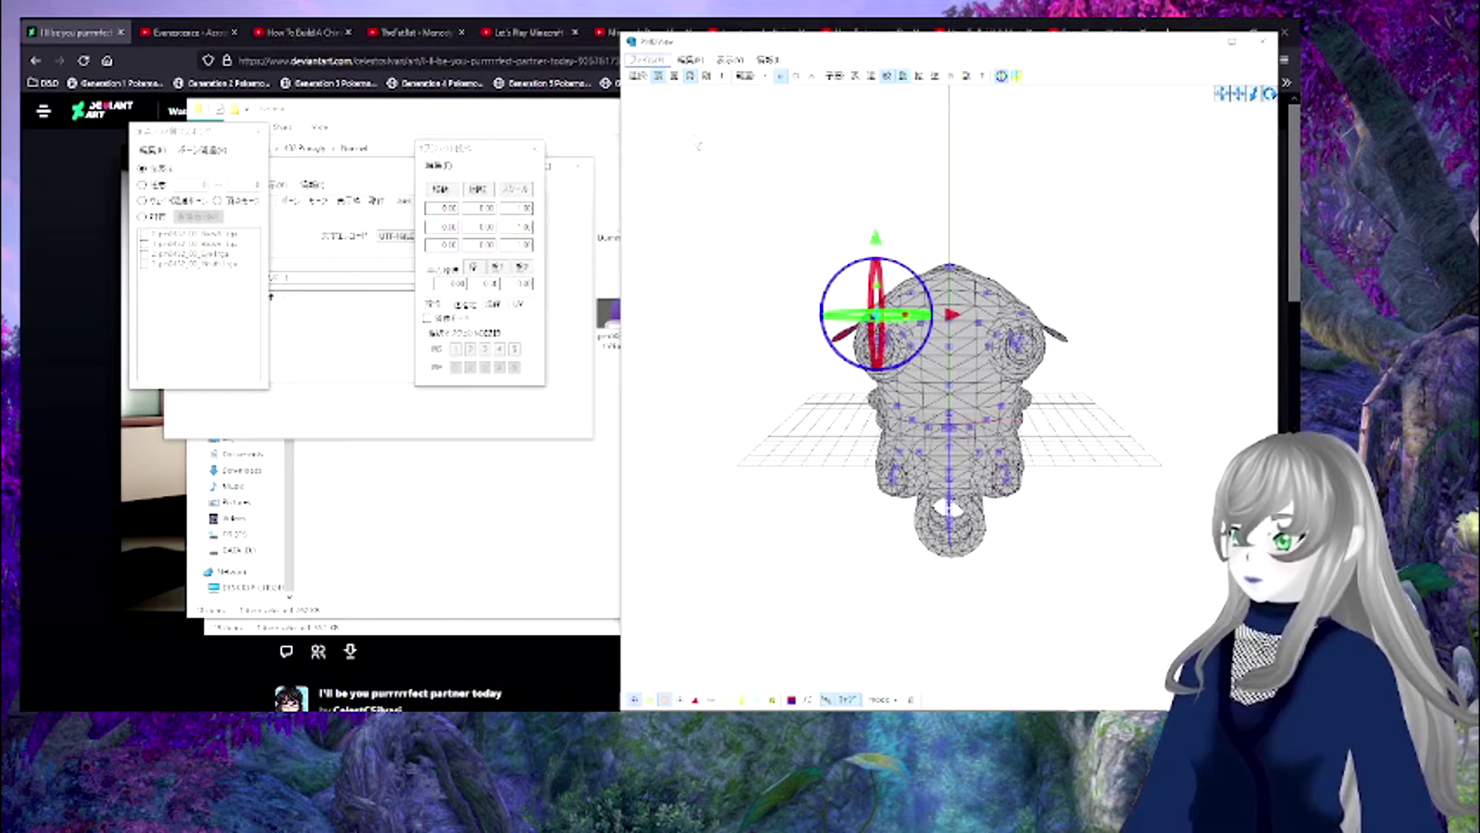
key("ctrl+a")
left_click(468, 206)
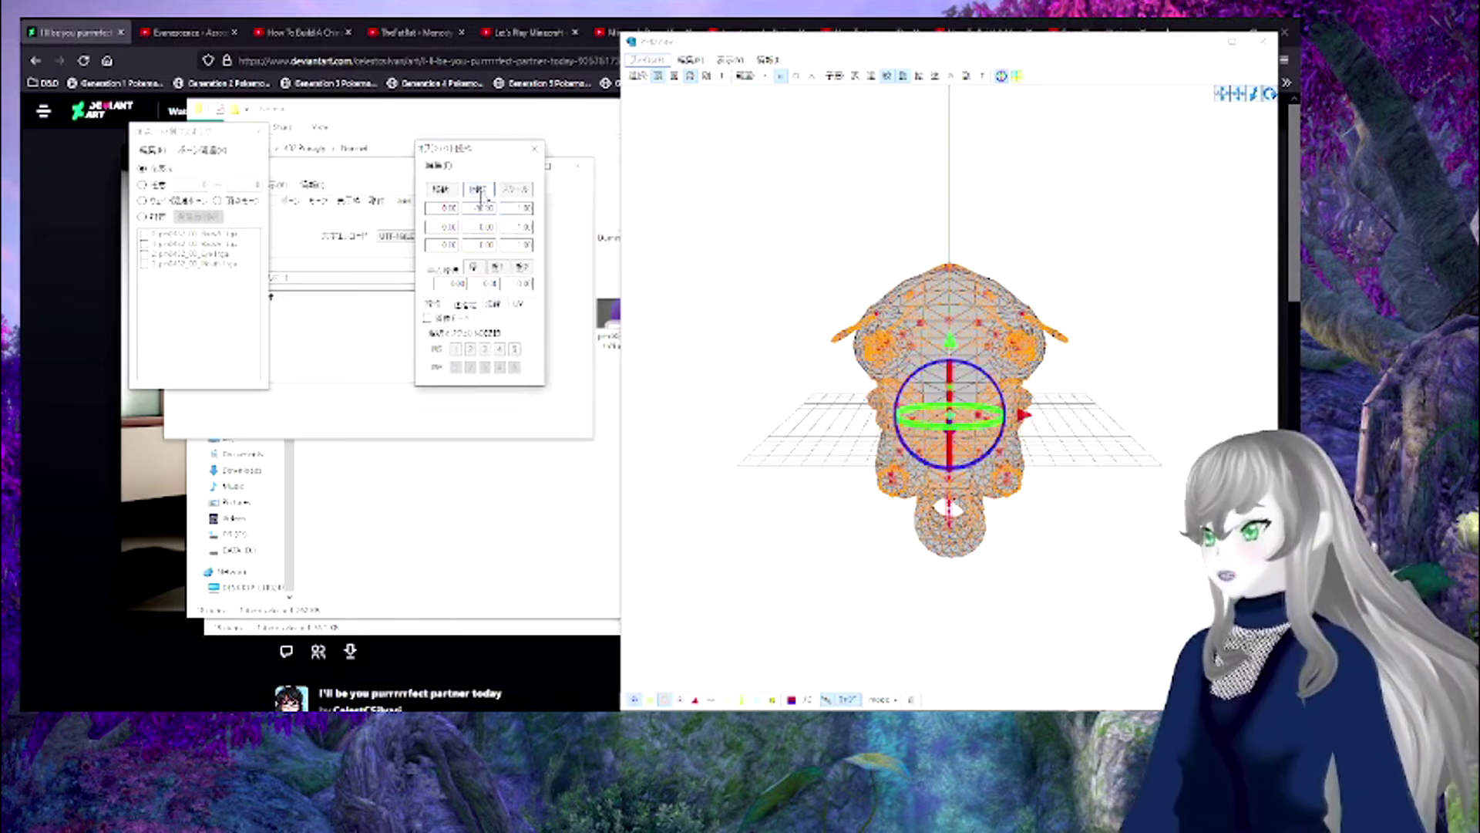
left_click(482, 194)
- Return the model view from the Weight display mode to the normal display mode
middle_click_drag(880, 370, 716, 614)
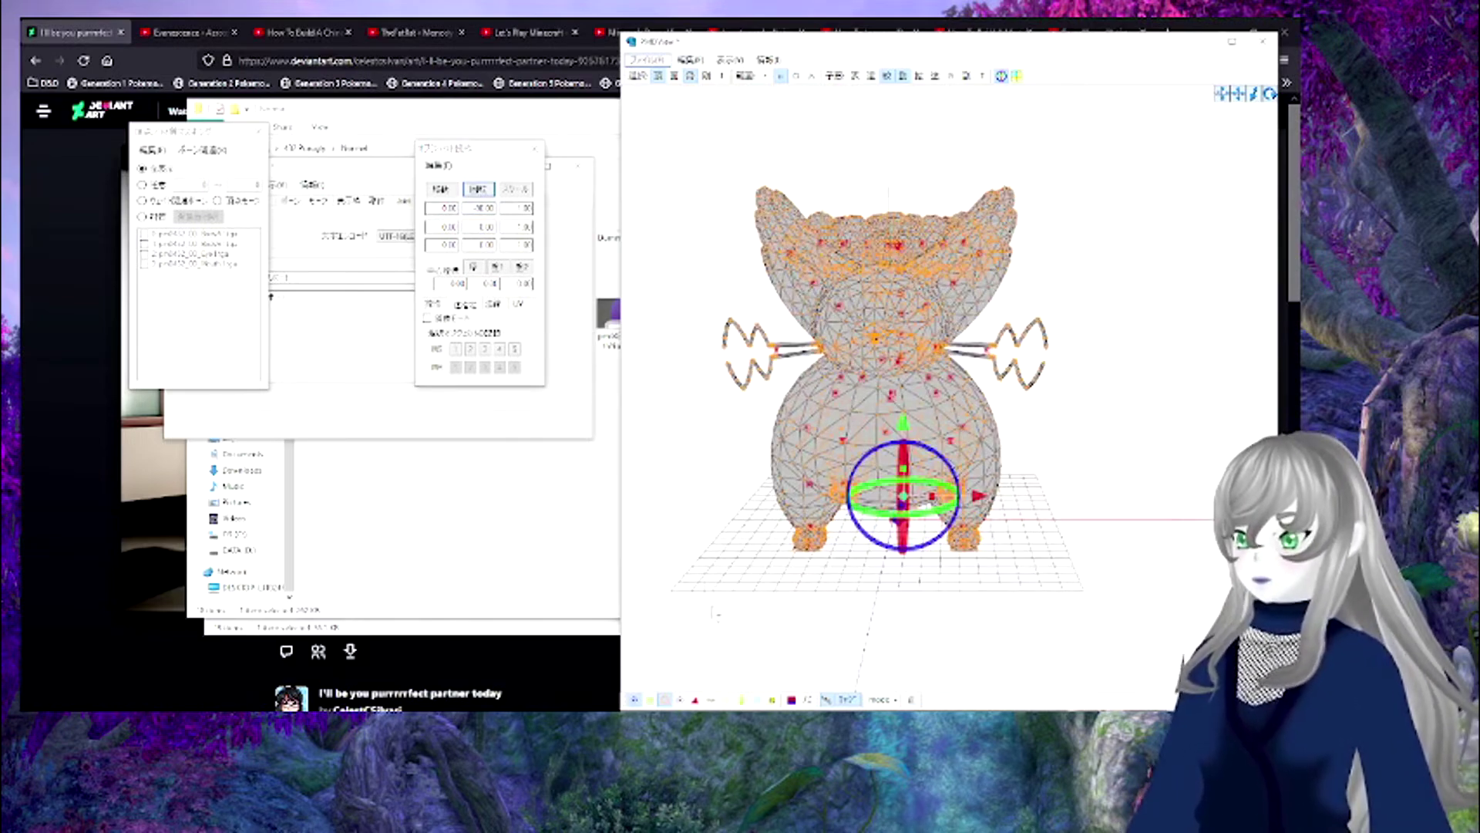
right_click_drag(716, 614, 679, 449)
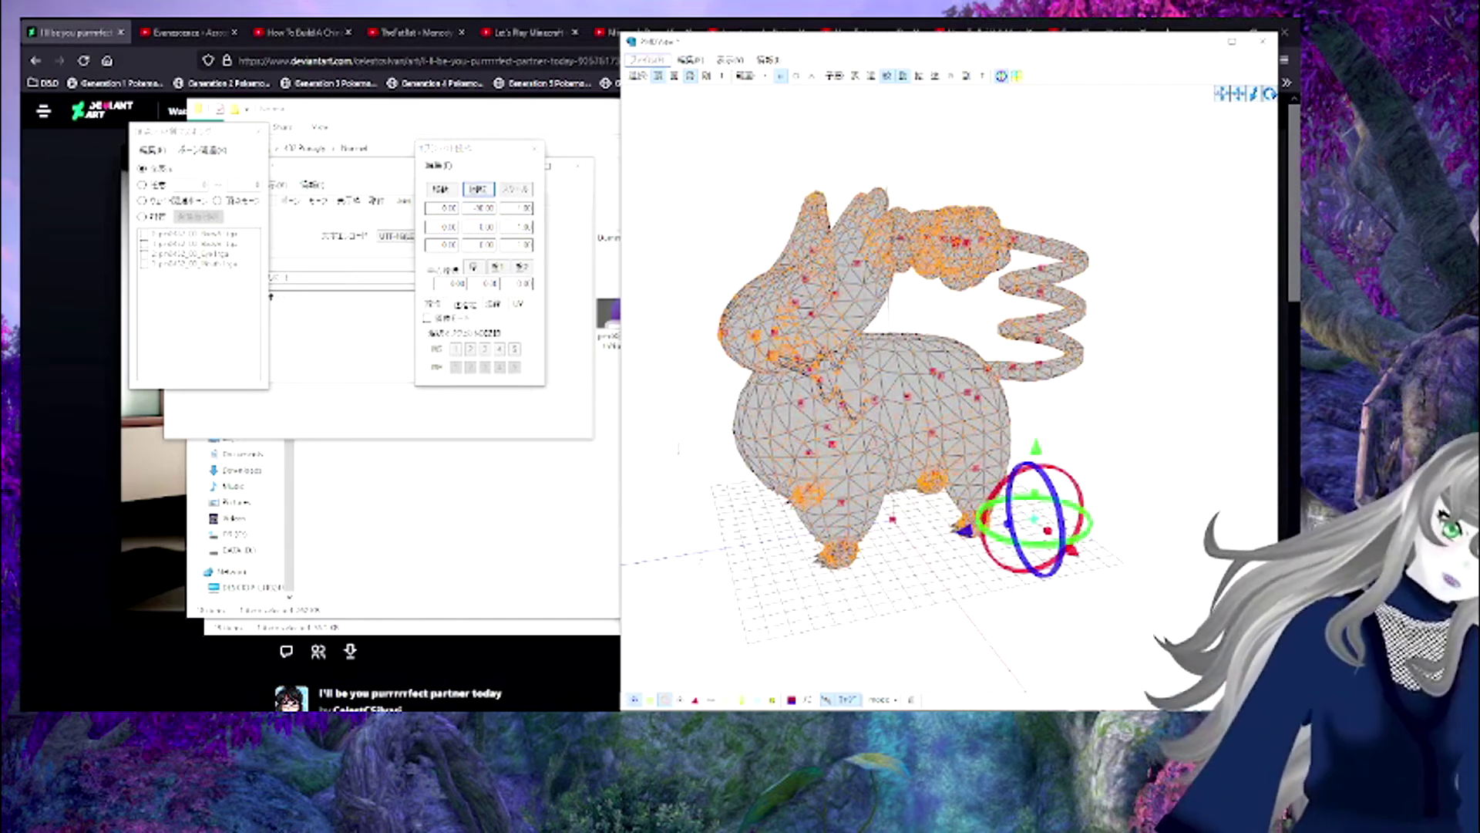
left_click(883, 699)
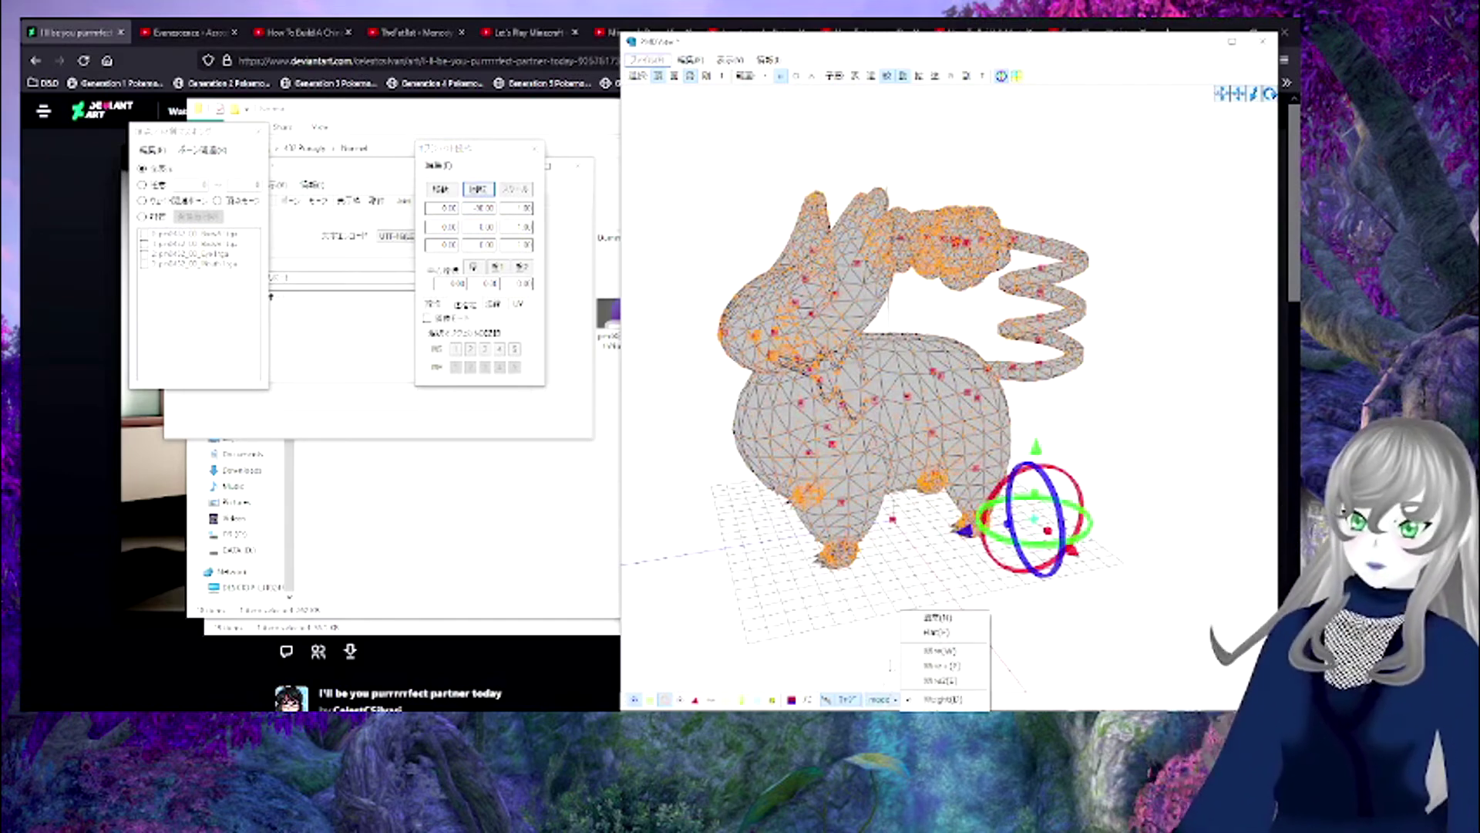
left_click(936, 617)
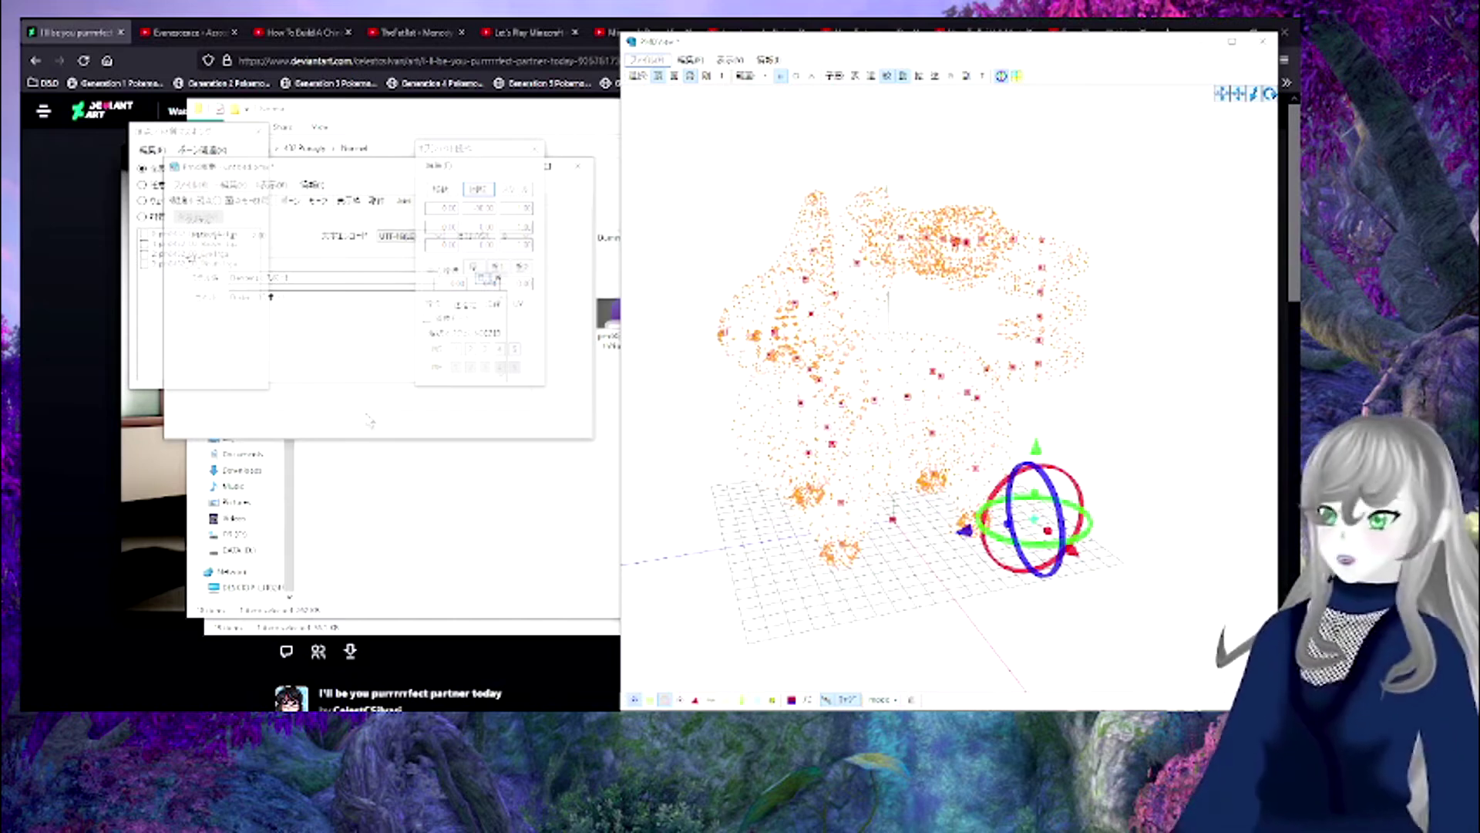
- Select the first two body materials in the material list and set their texture to BodyA1.png
left_click(272, 185)
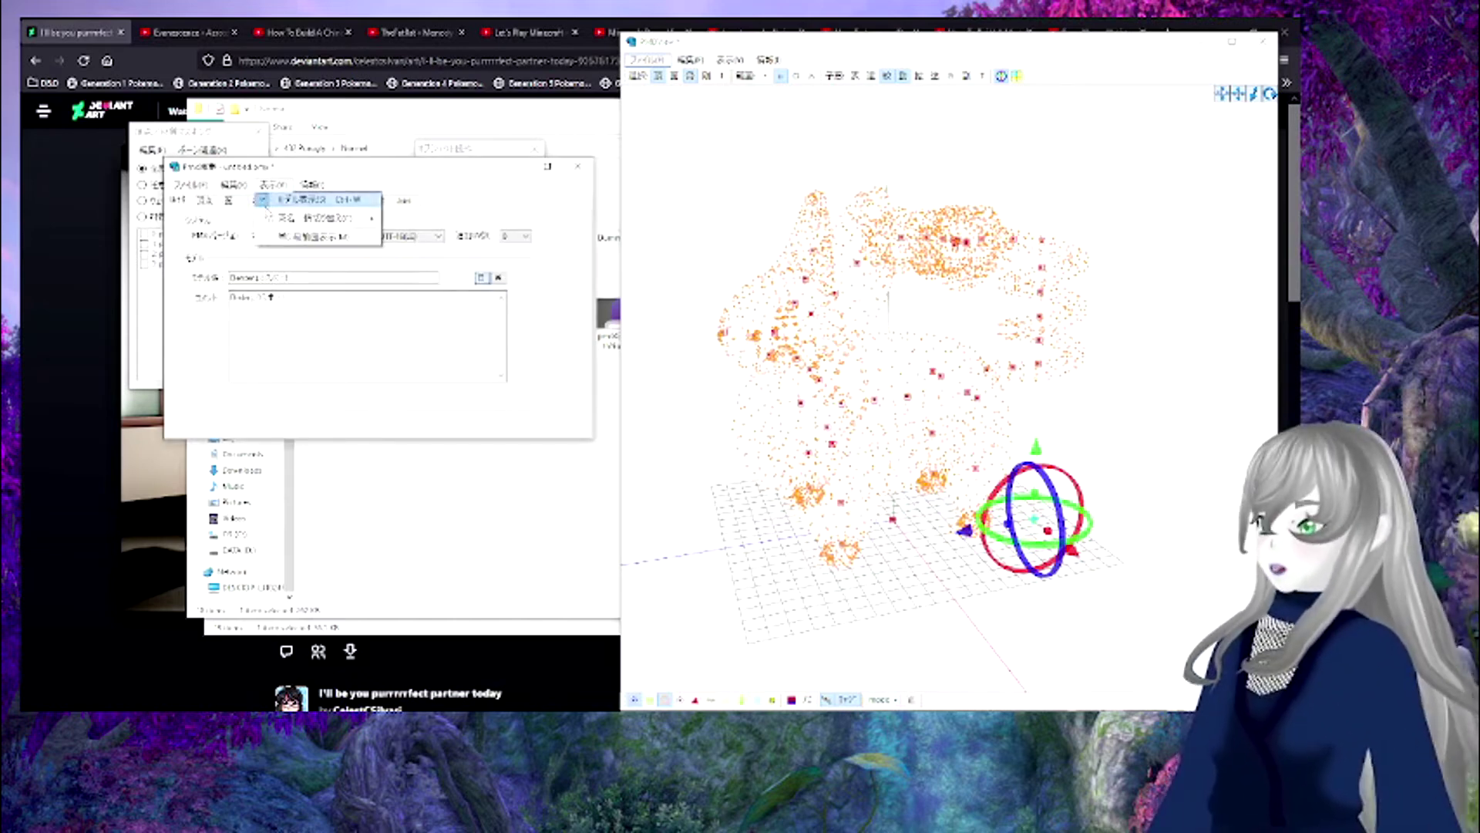
left_click(270, 186)
left_click(260, 200)
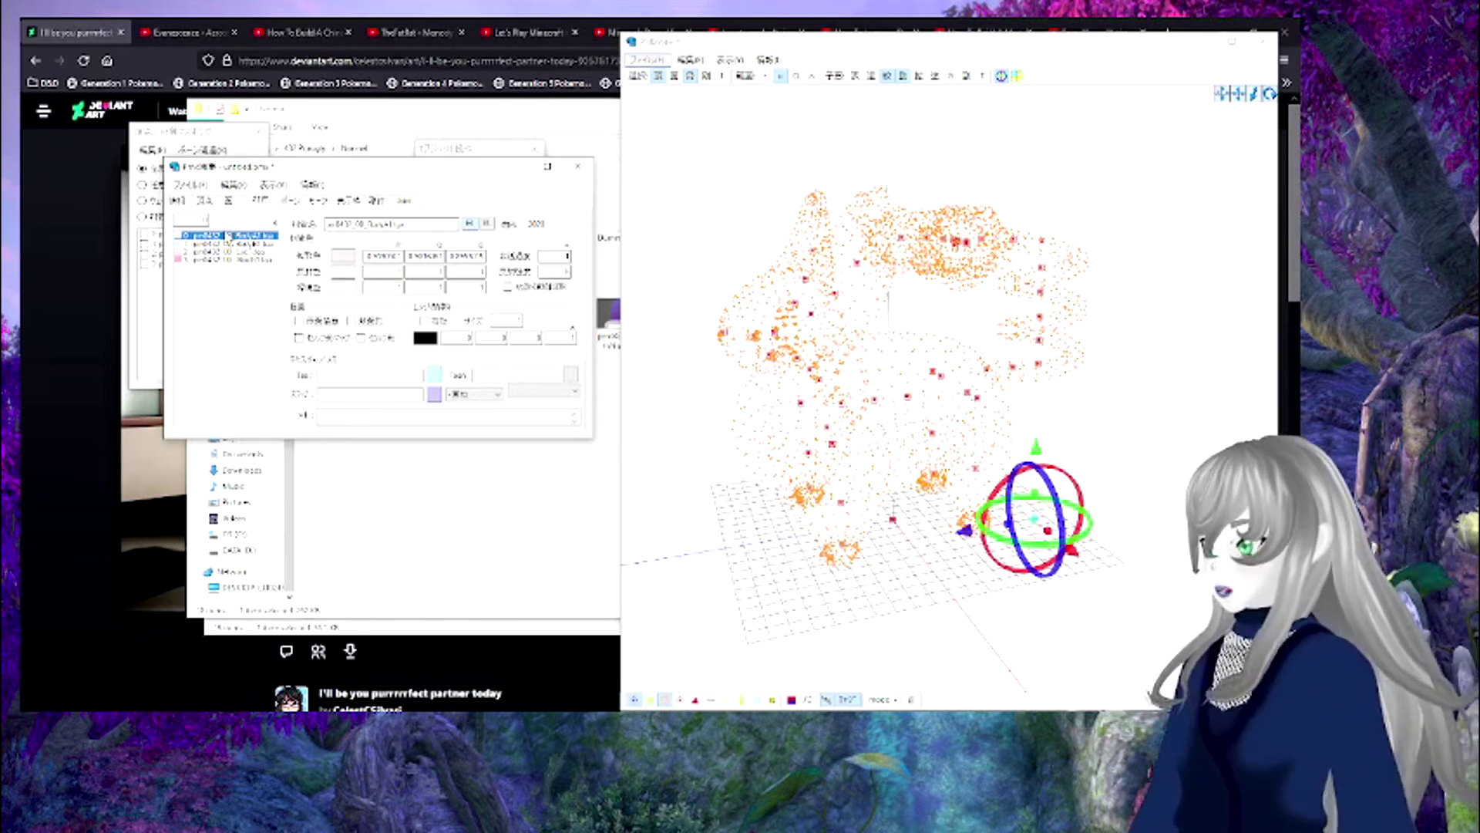
left_click(214, 243, "shift")
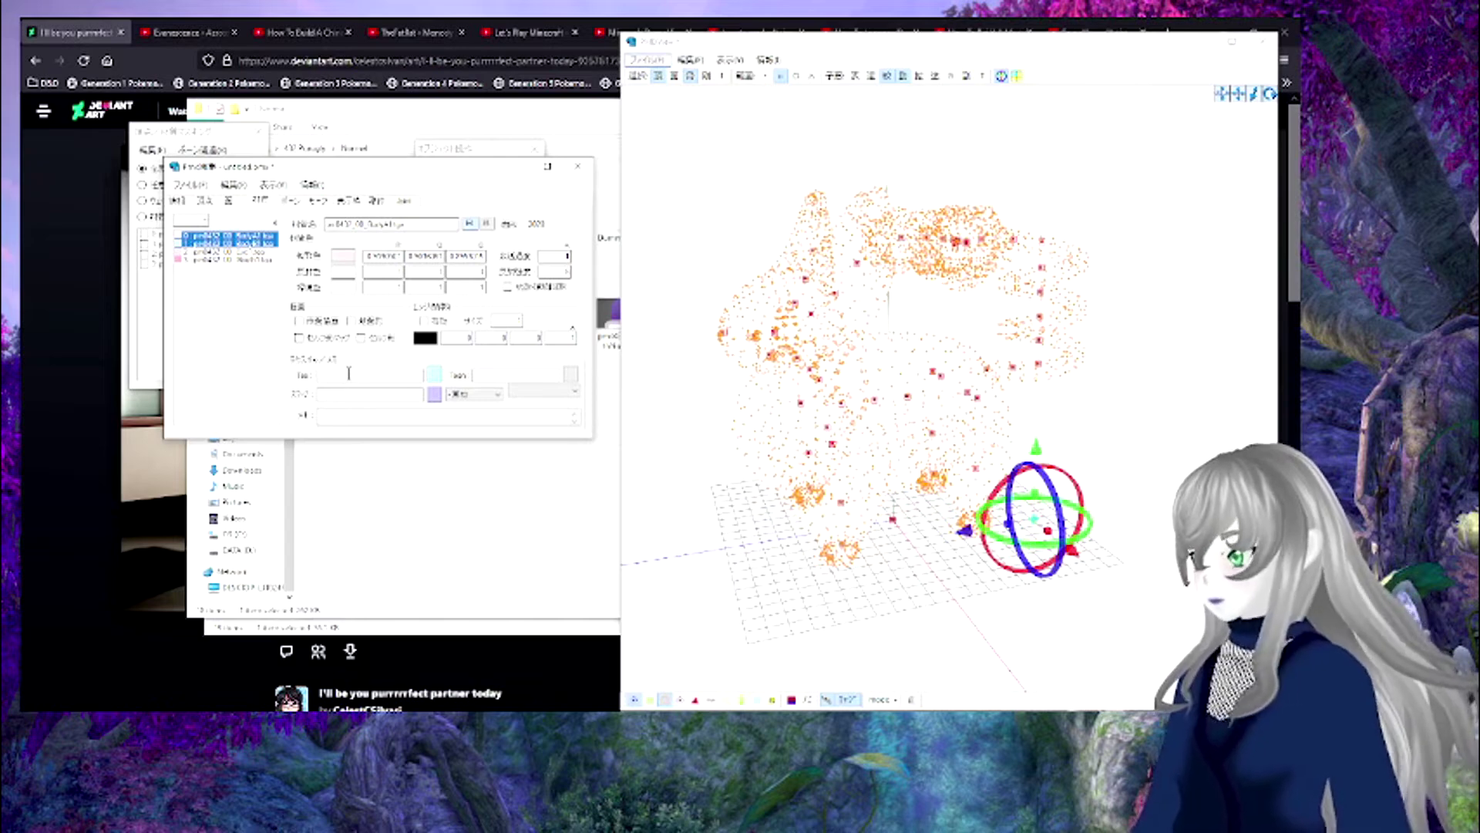
type("Body")
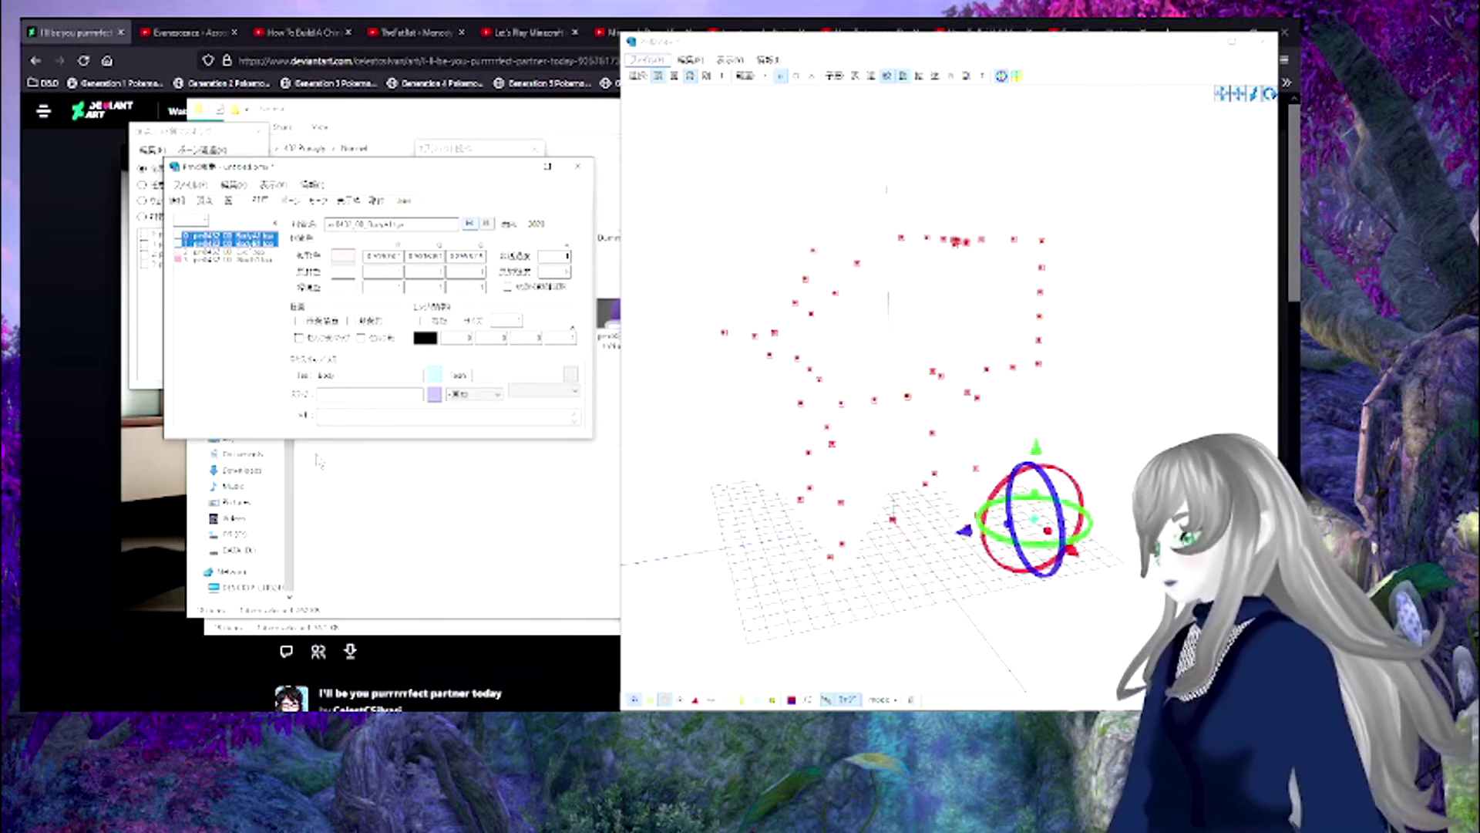
type("A1.p")
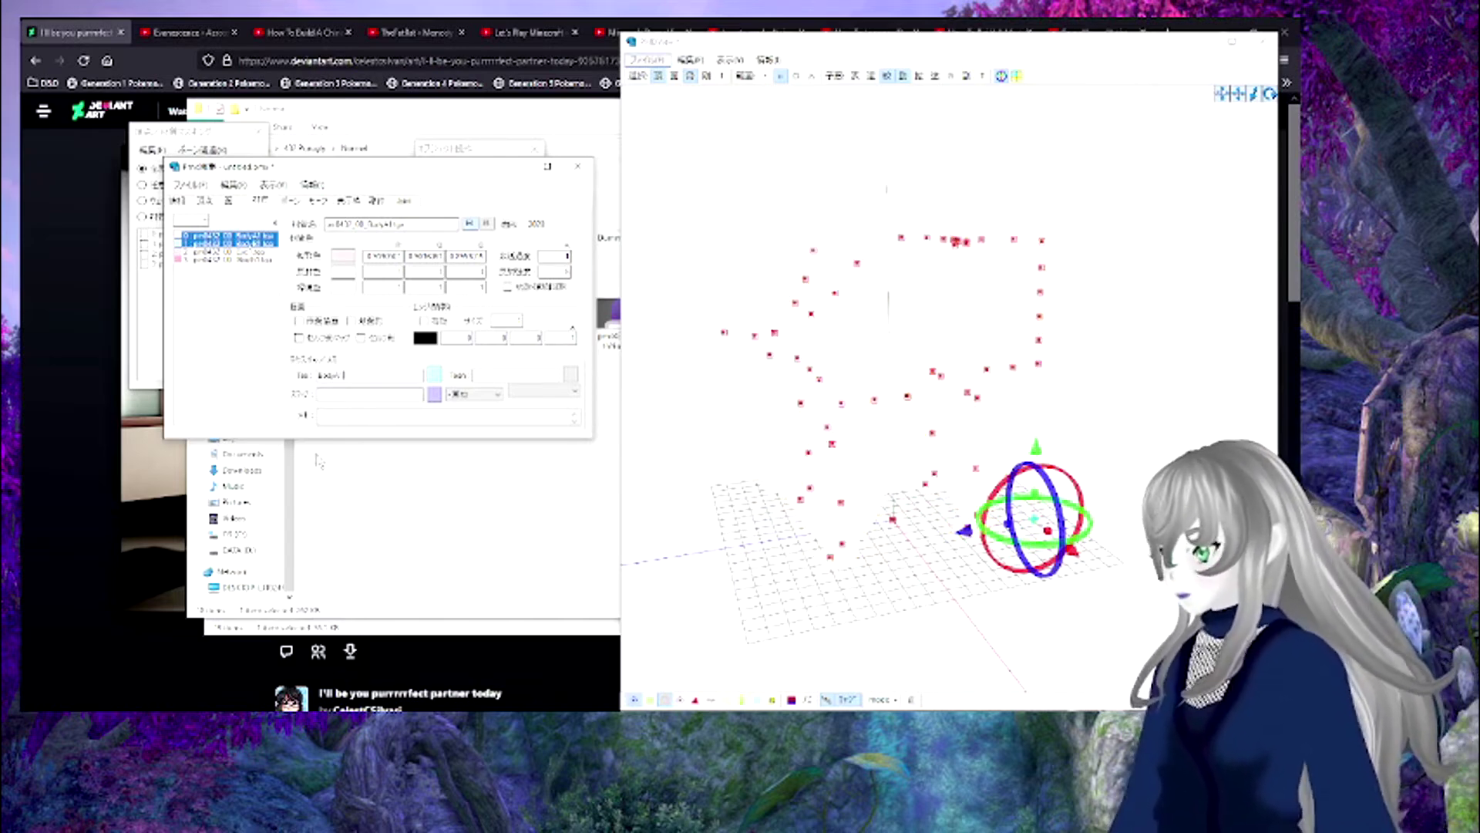
type("ng")
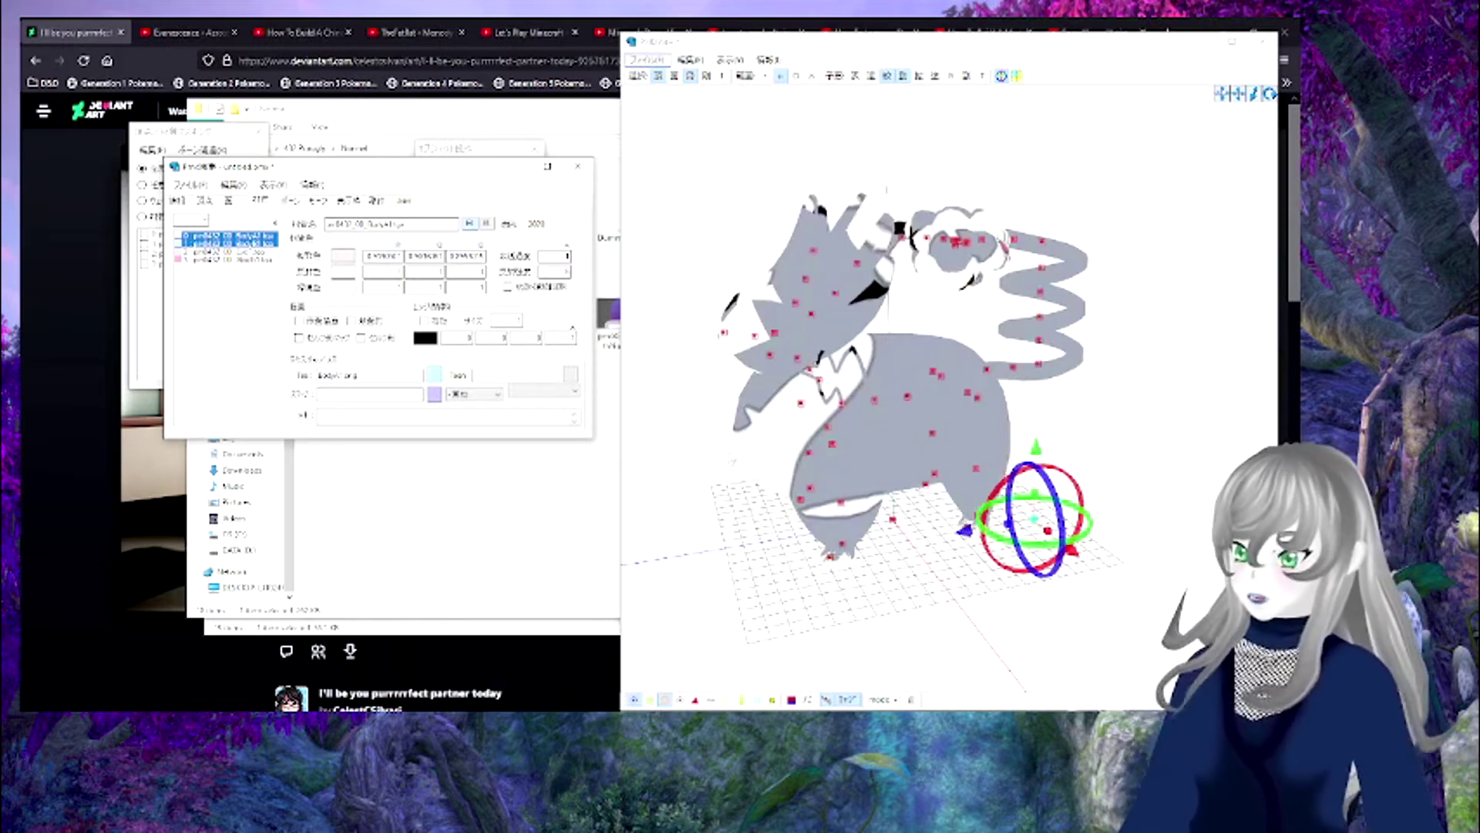
- Select the second body material and set its texture to BodyB1.png
right_click_drag(697, 416, 750, 415)
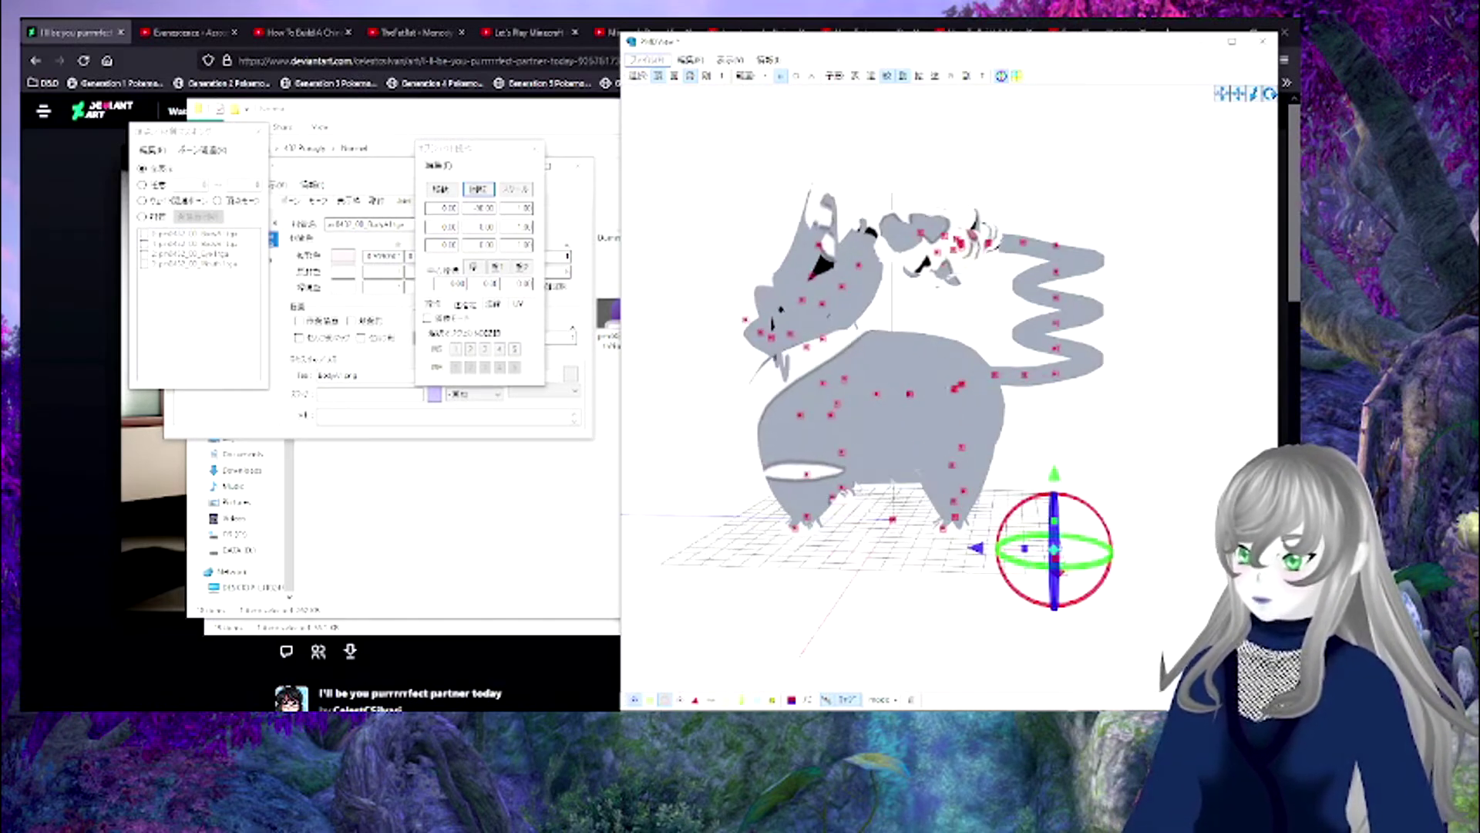
right_click_drag(884, 357, 916, 368)
right_click_drag(775, 370, 791, 373)
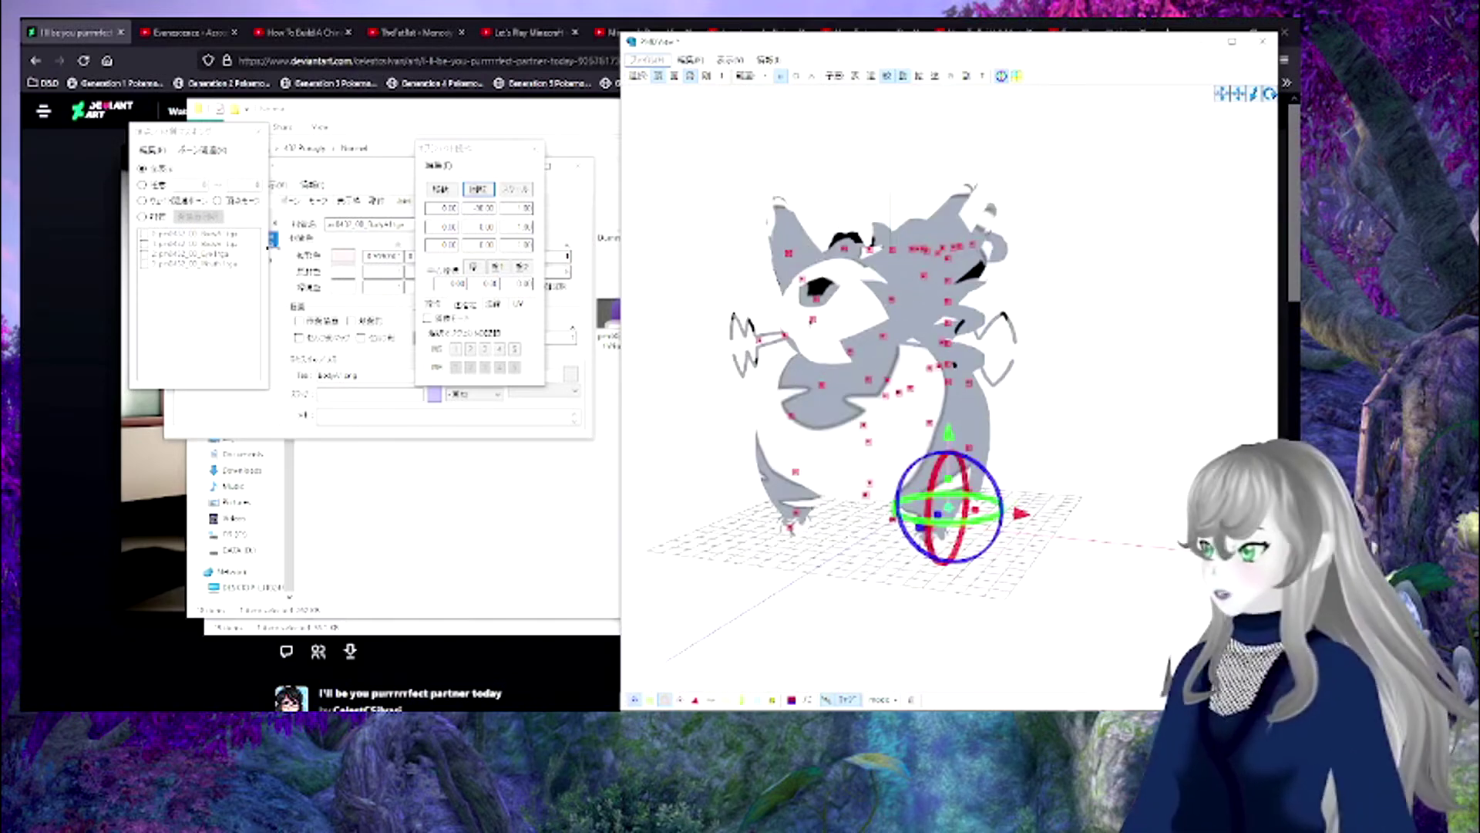
left_click(271, 245)
left_click(259, 243)
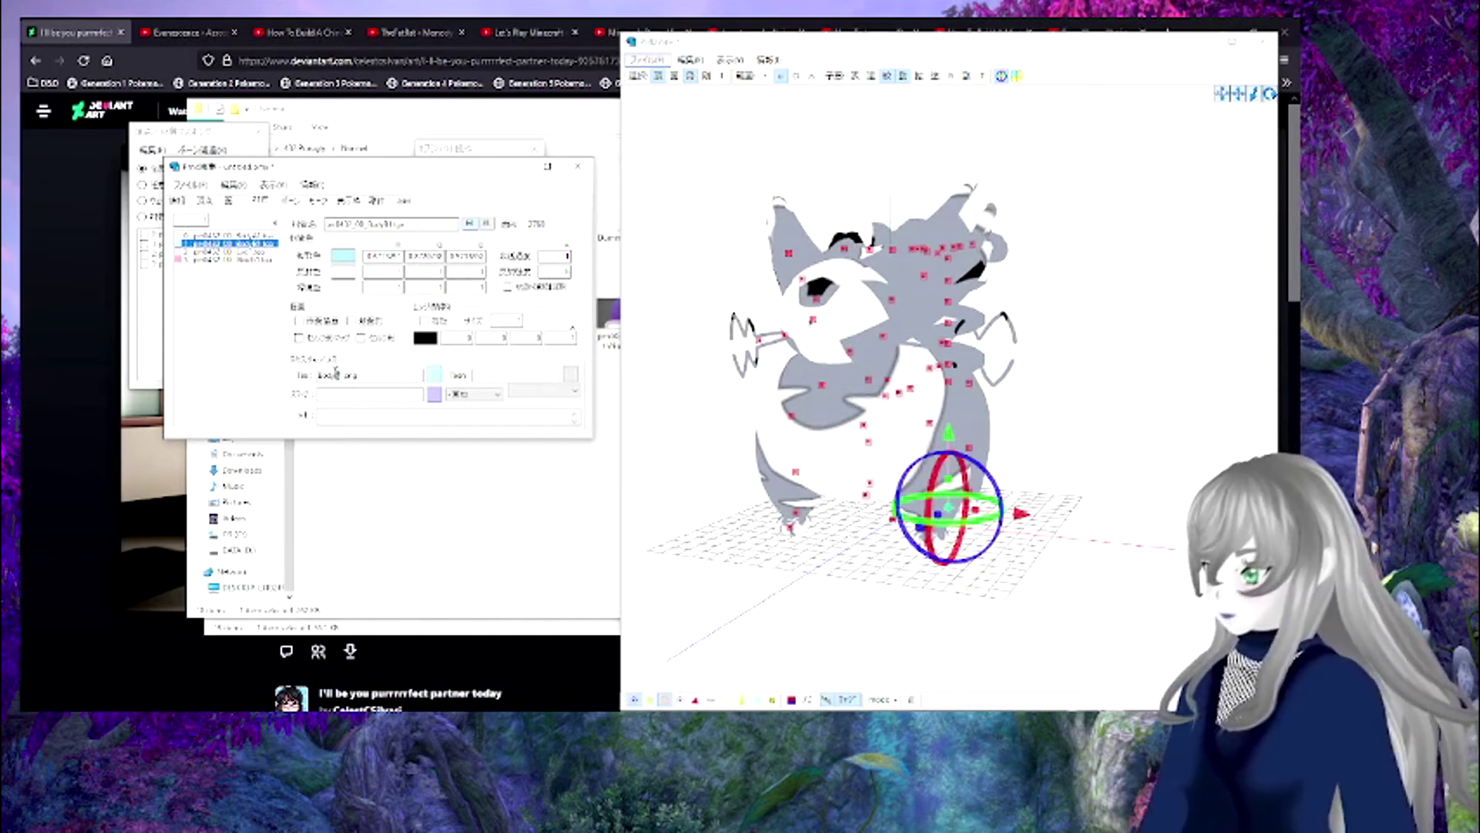
type("B")
right_click_drag(860, 404, 828, 413)
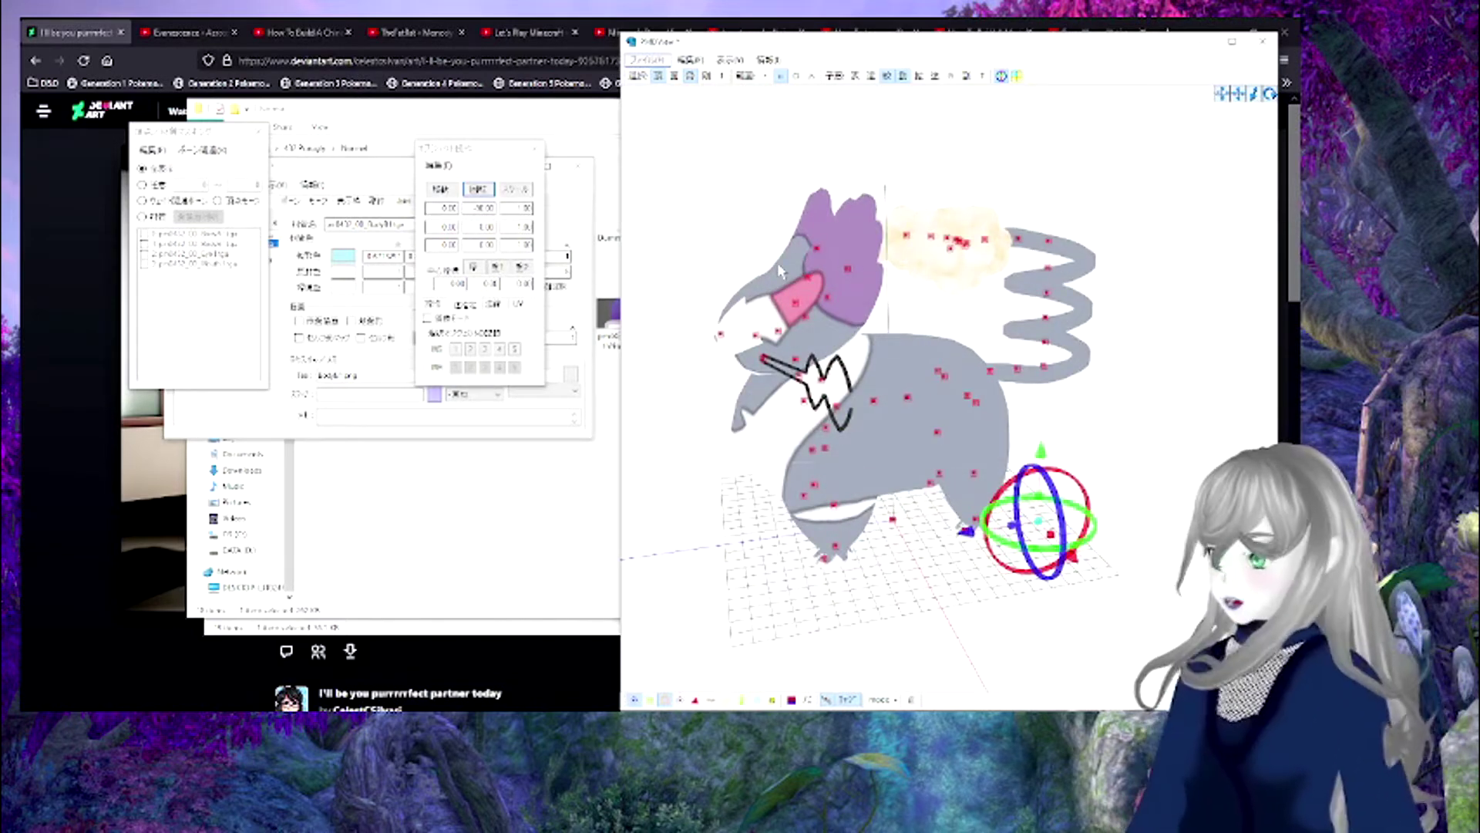
- Select the eye material and set its texture to Eye1.png
left_click(193, 433)
left_click(235, 253)
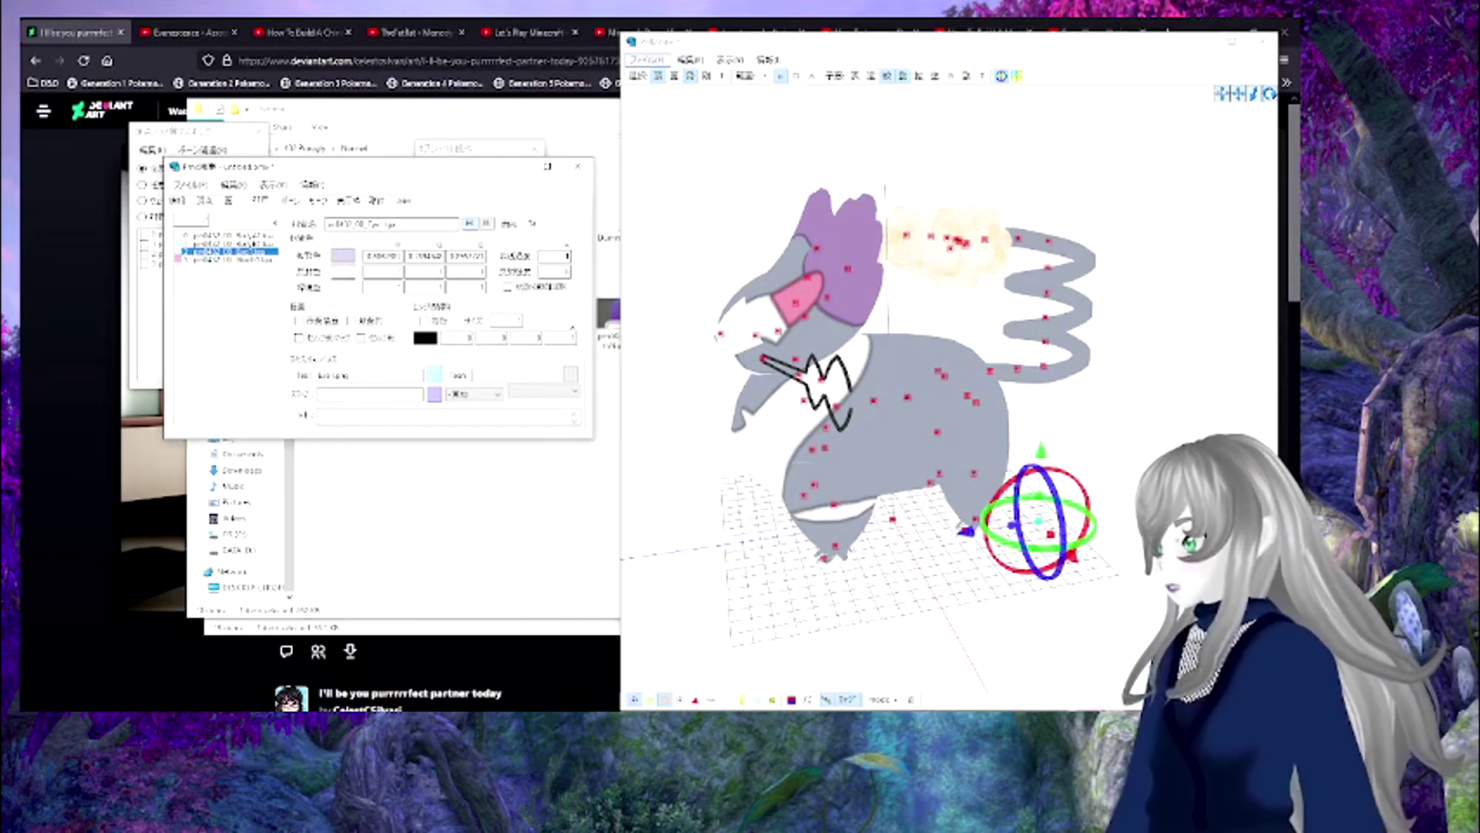
key("Return")
right_click_drag(672, 461, 877, 517)
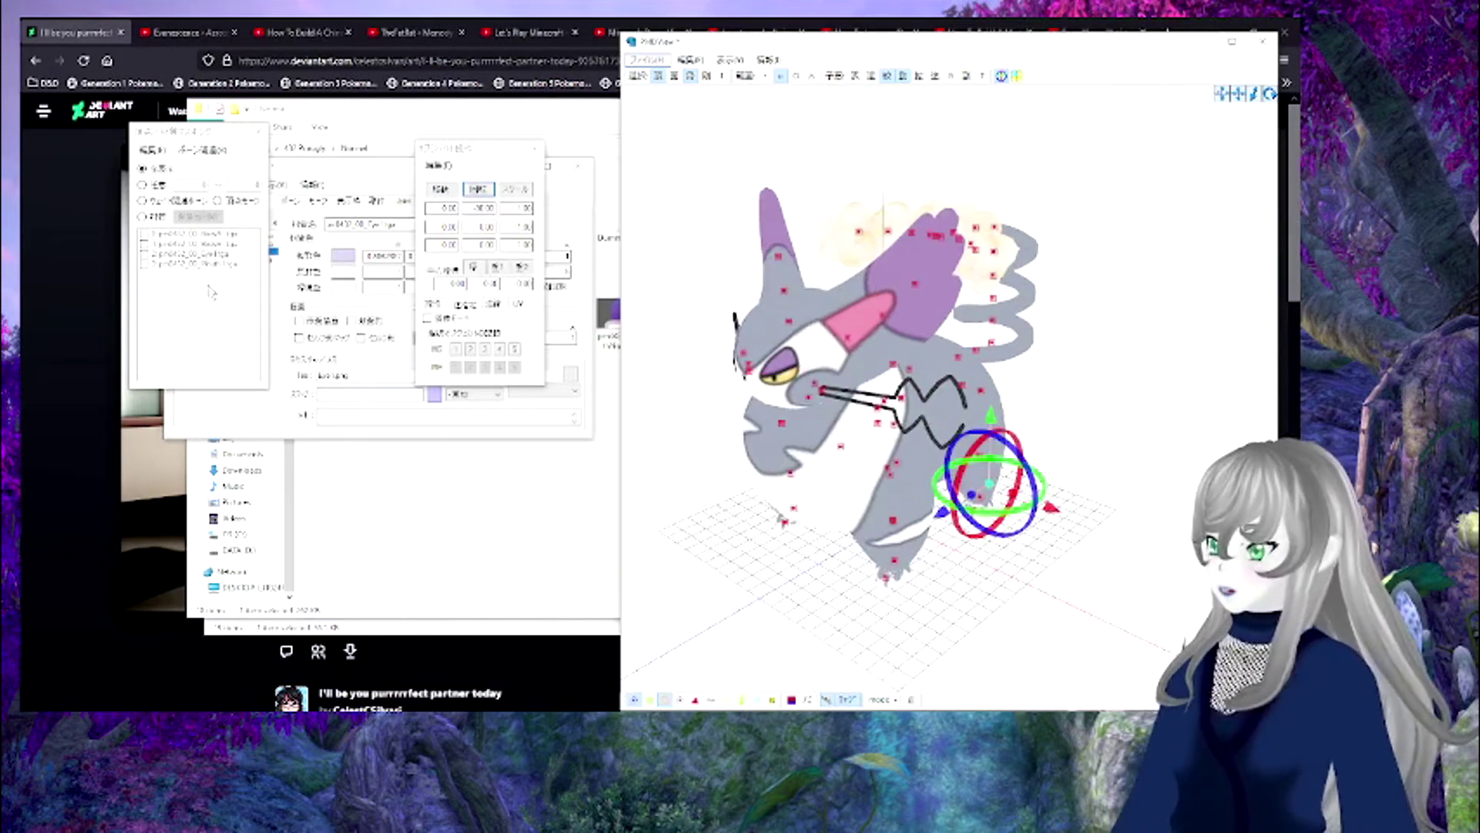
- Rename the last material in the list as Mouth and set its texture to Mouth.png
left_click(276, 270)
left_click(256, 261)
left_click_drag(441, 225, 162, 254)
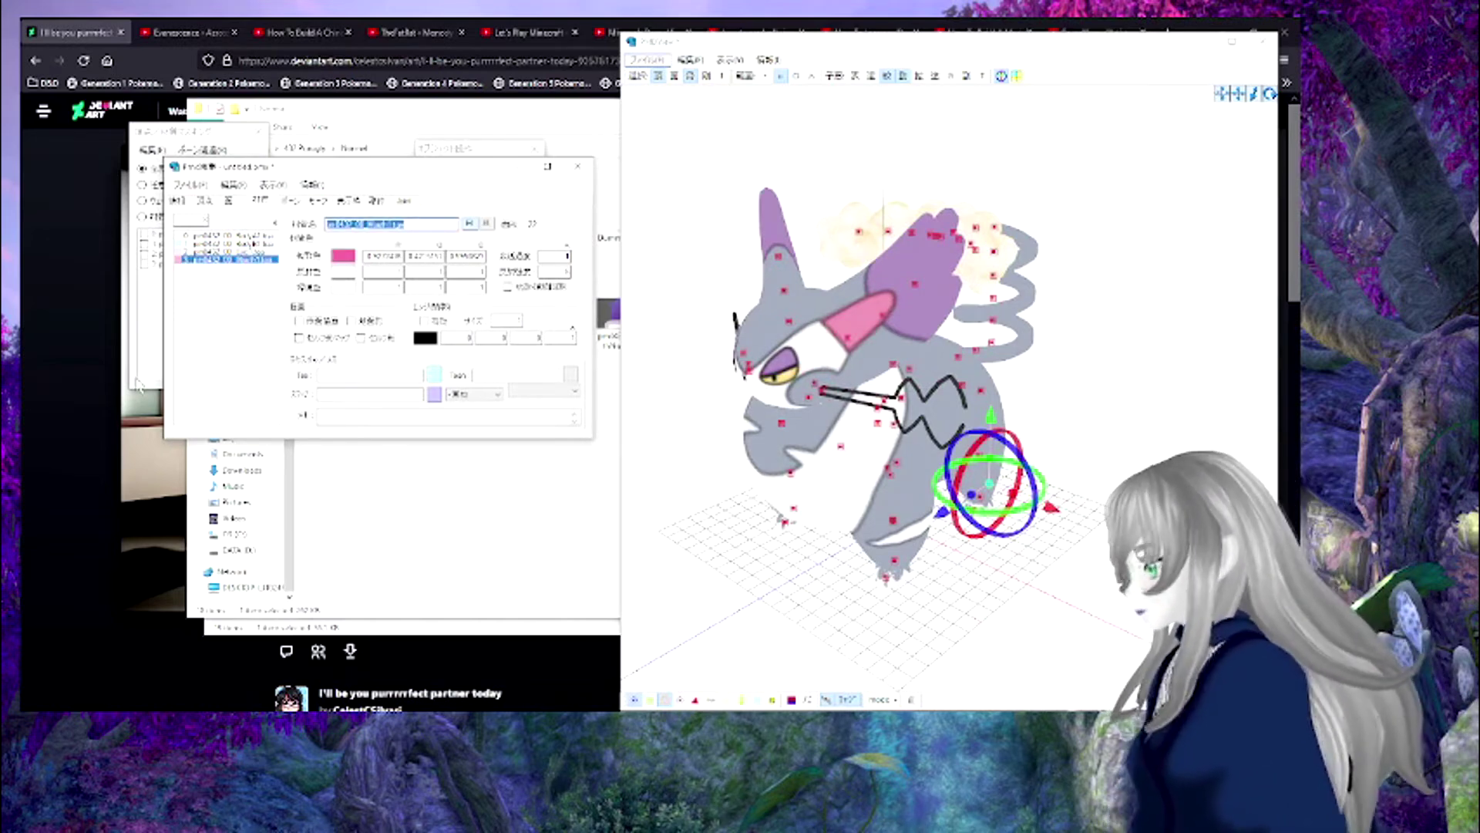
type("Mou")
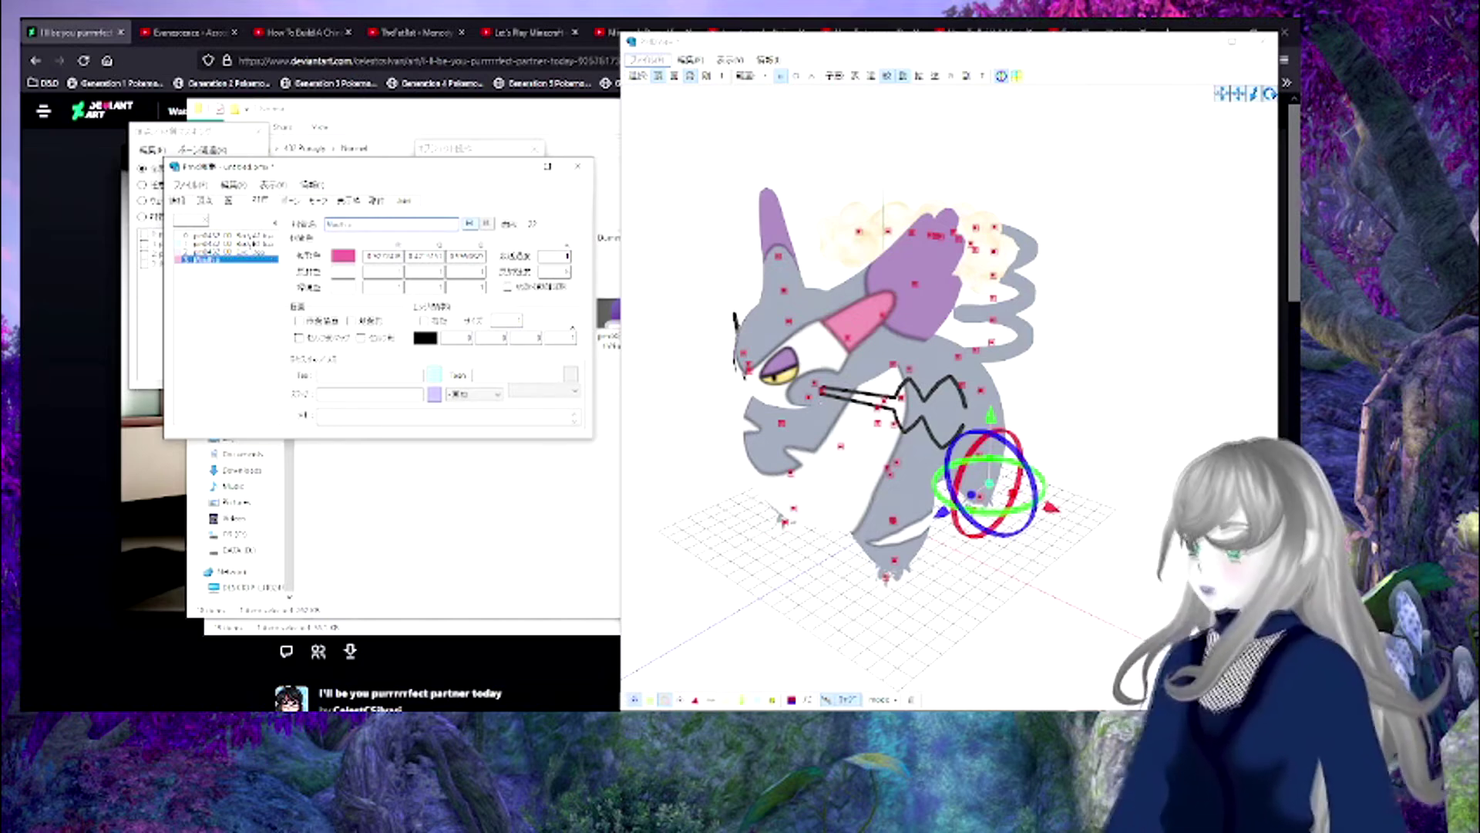
type("th in")
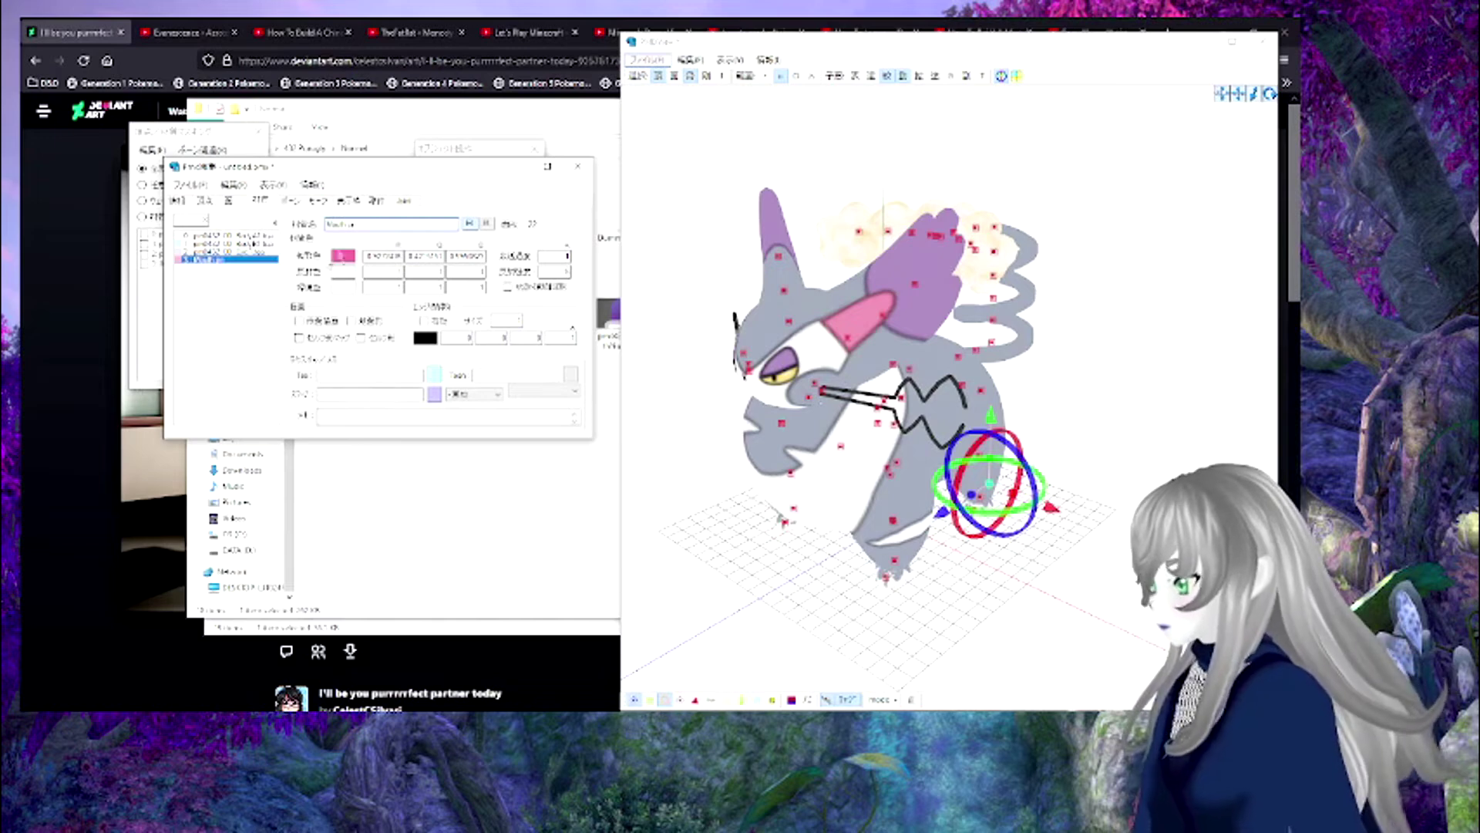
left_click_drag(357, 226, 263, 236)
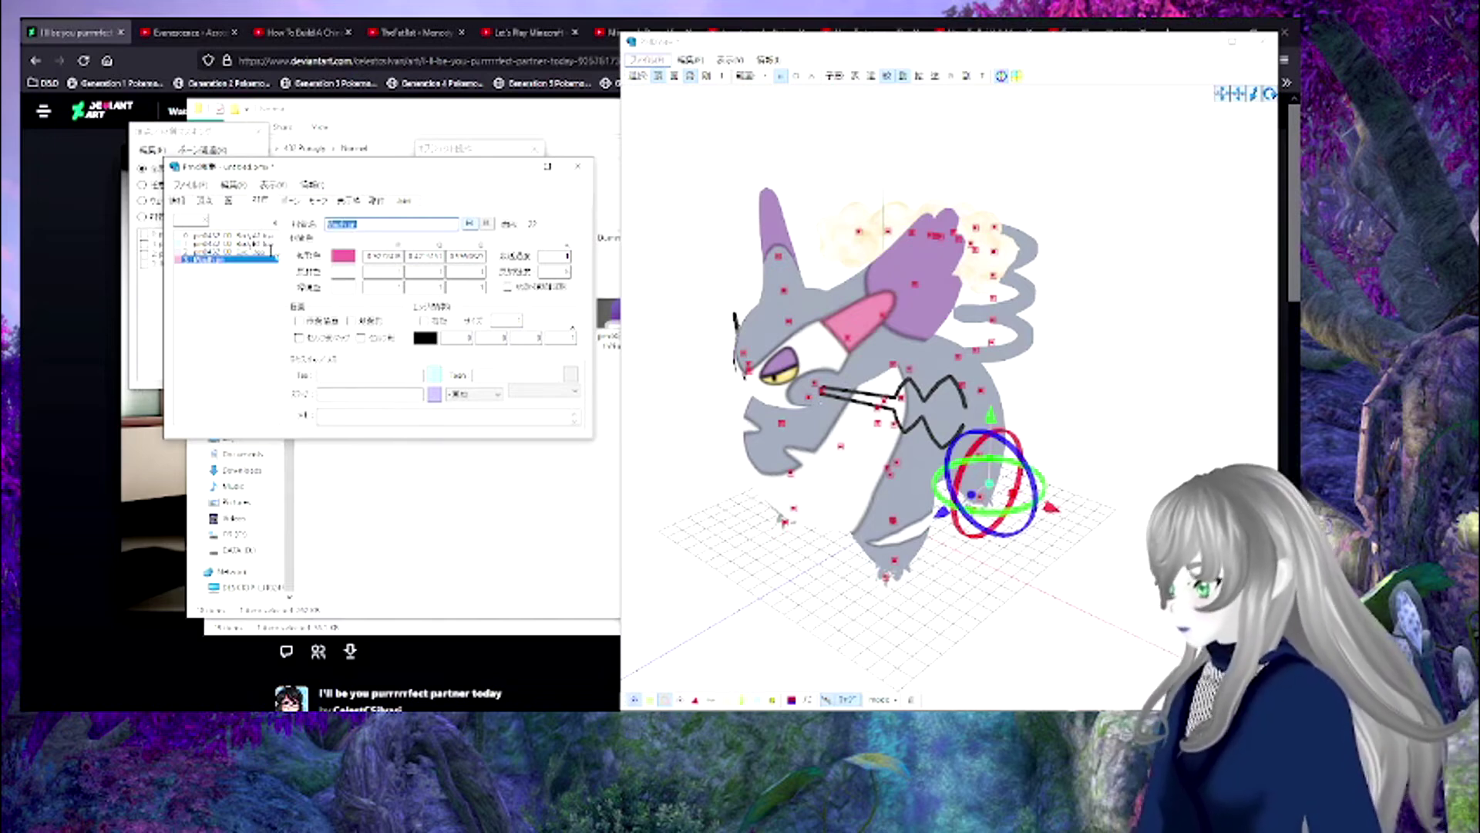
key("BackSpace")
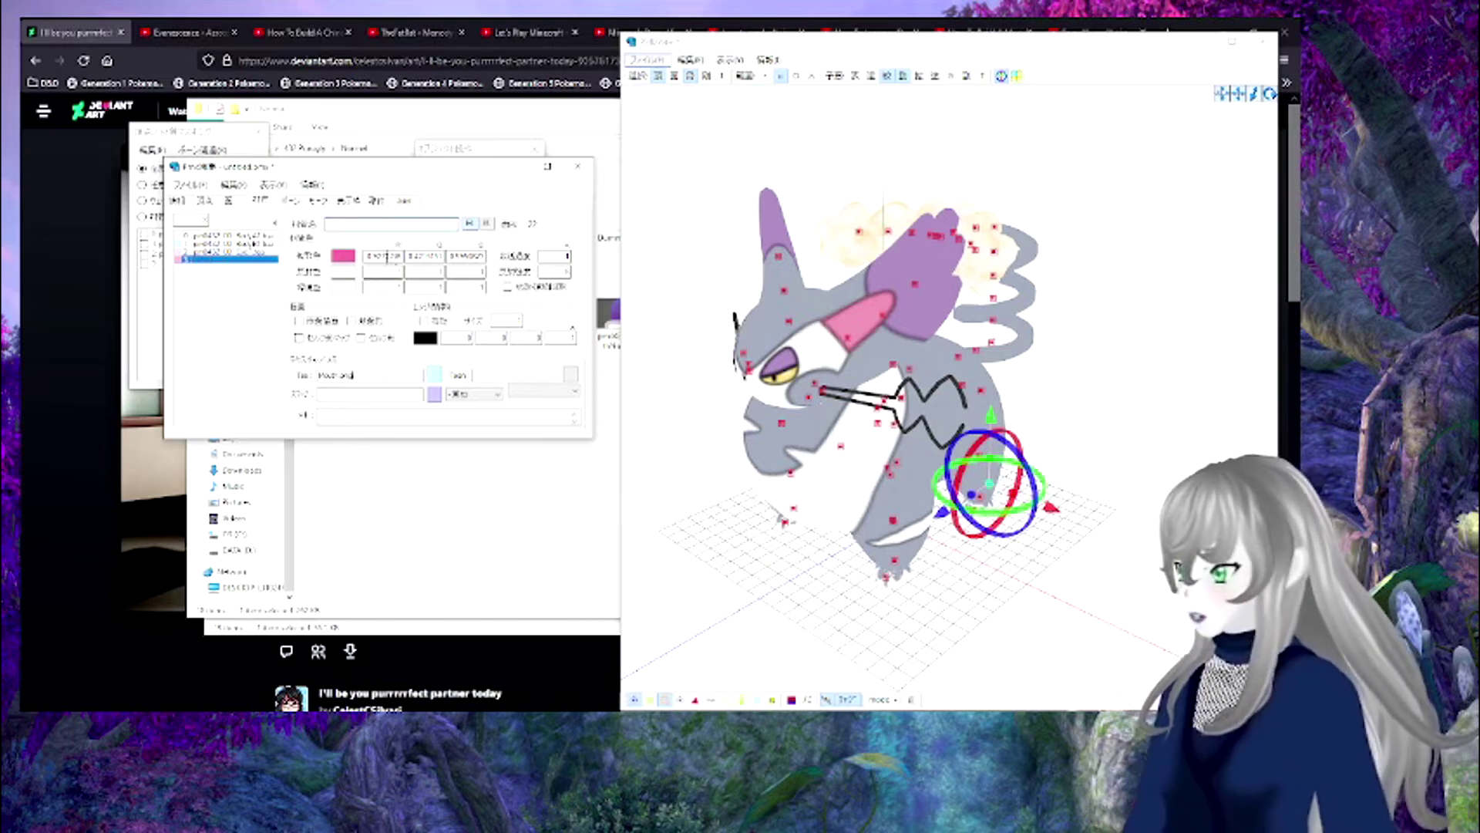
type("Mouth")
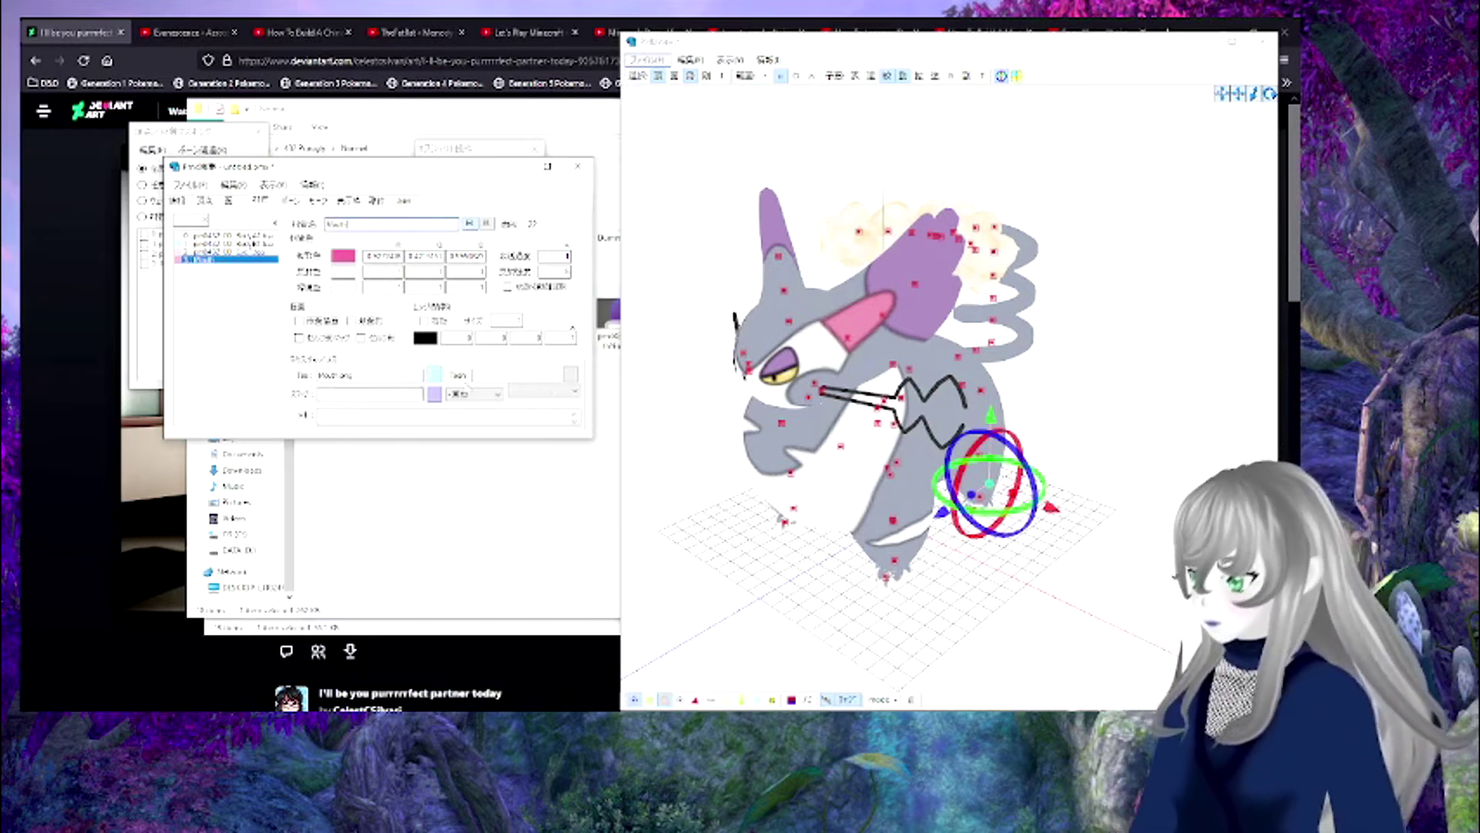
right_click_drag(740, 494, 763, 479)
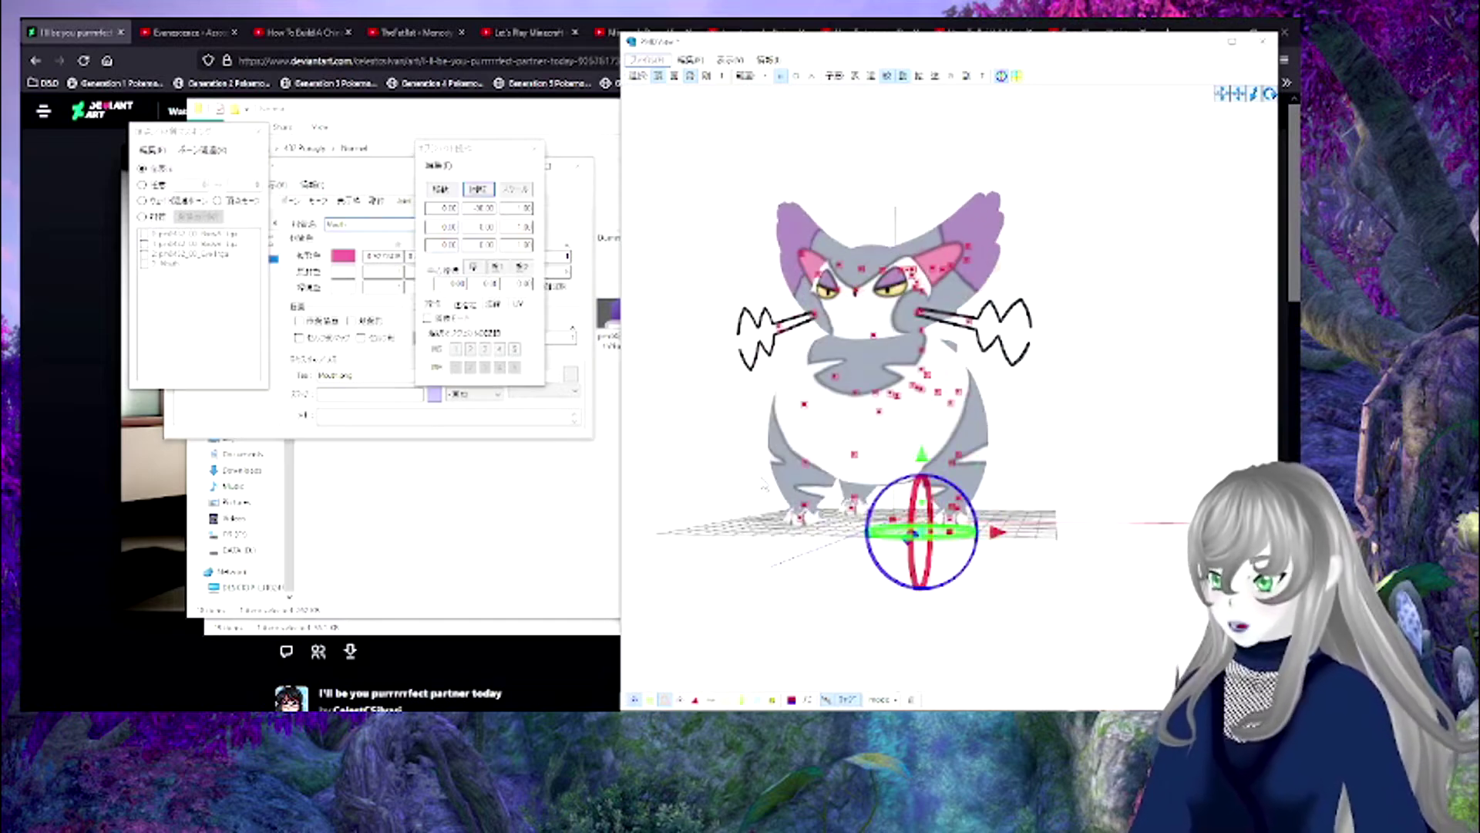
- Correct the Mouth material's texture to Mouth1.png and inspect the textured face from several angles
left_click(334, 377)
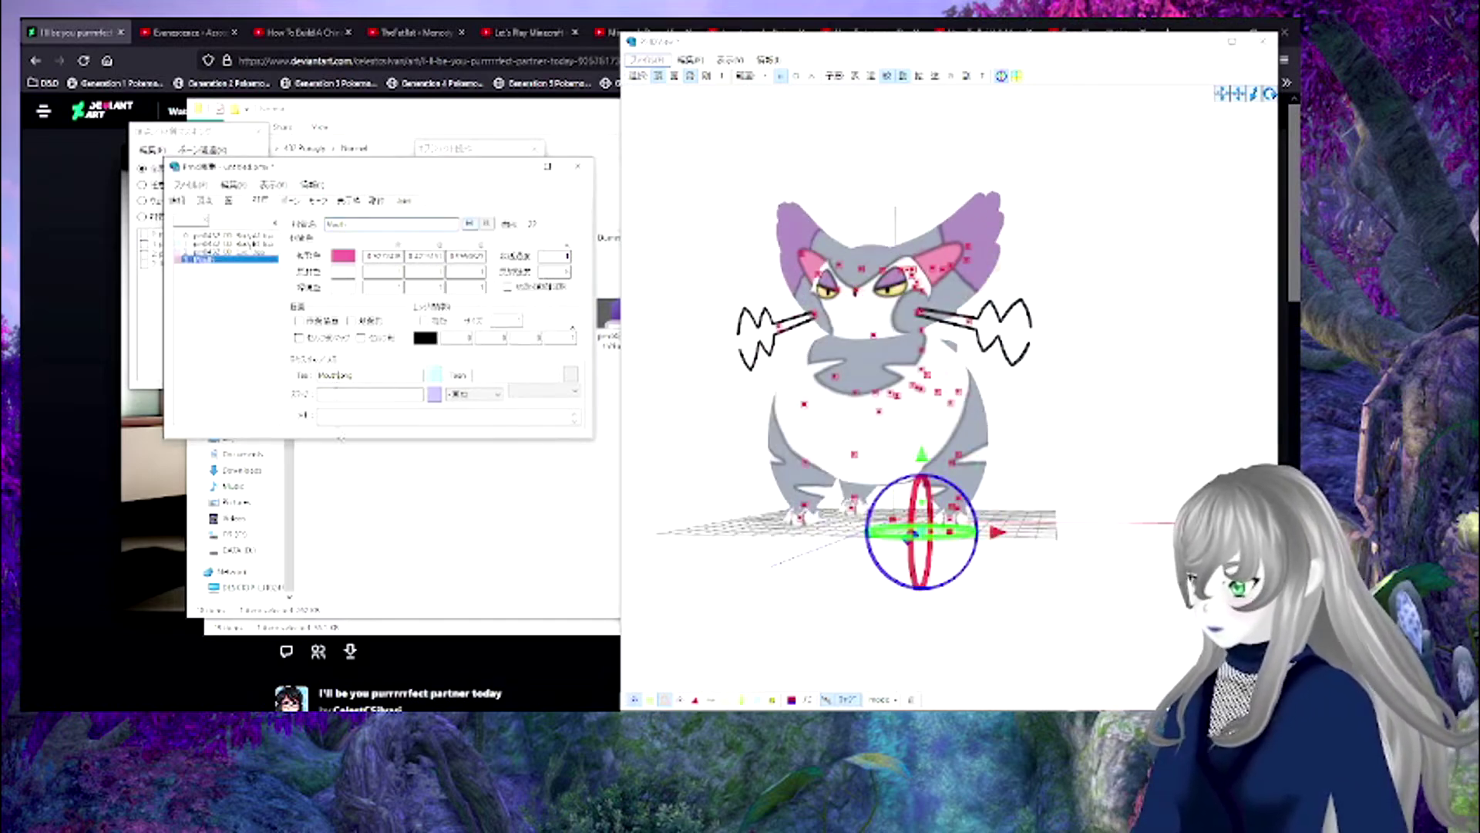
type("1")
right_click_drag(918, 428, 756, 621)
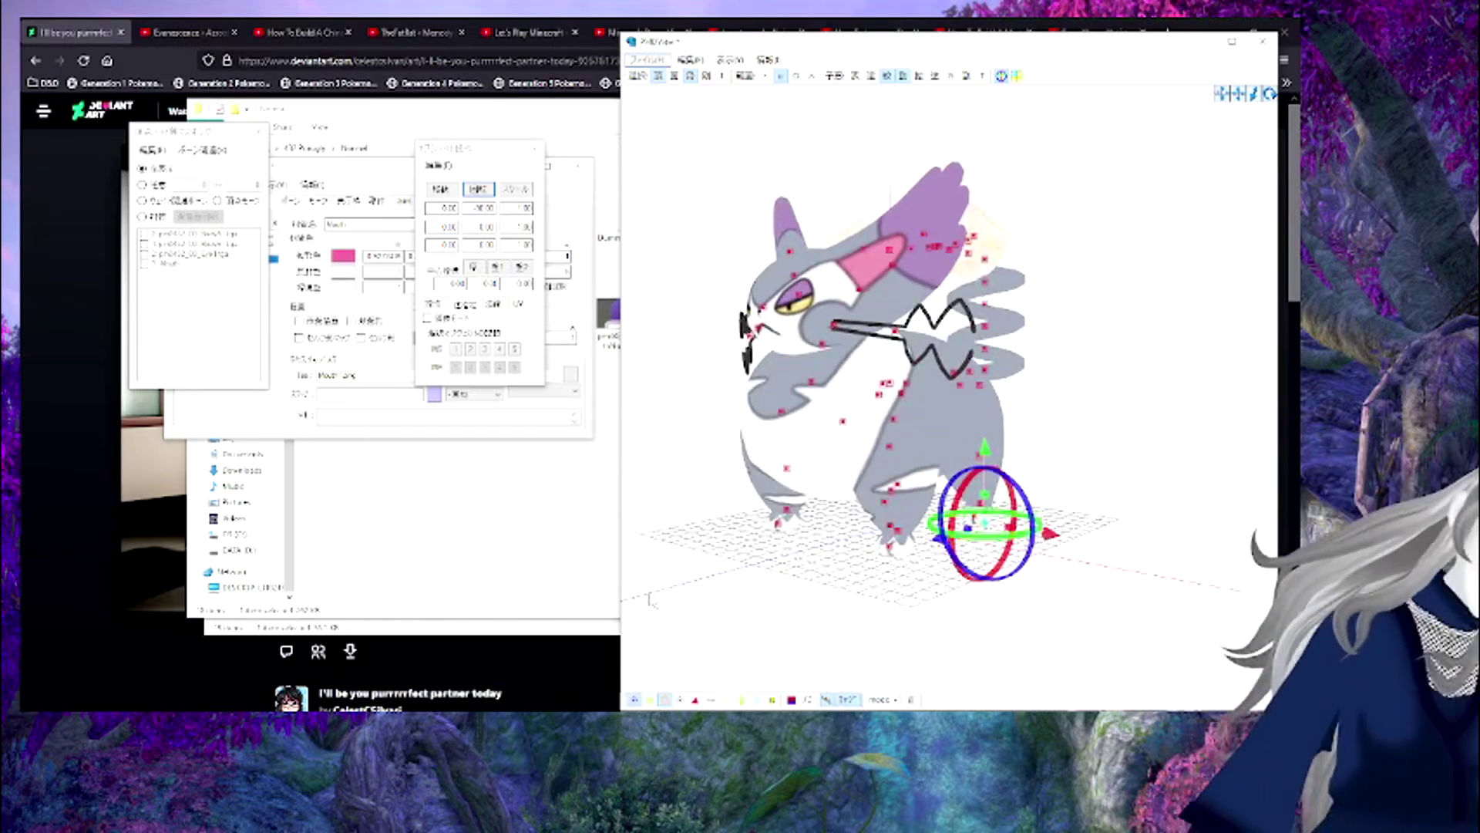
right_click_drag(756, 625, 919, 590)
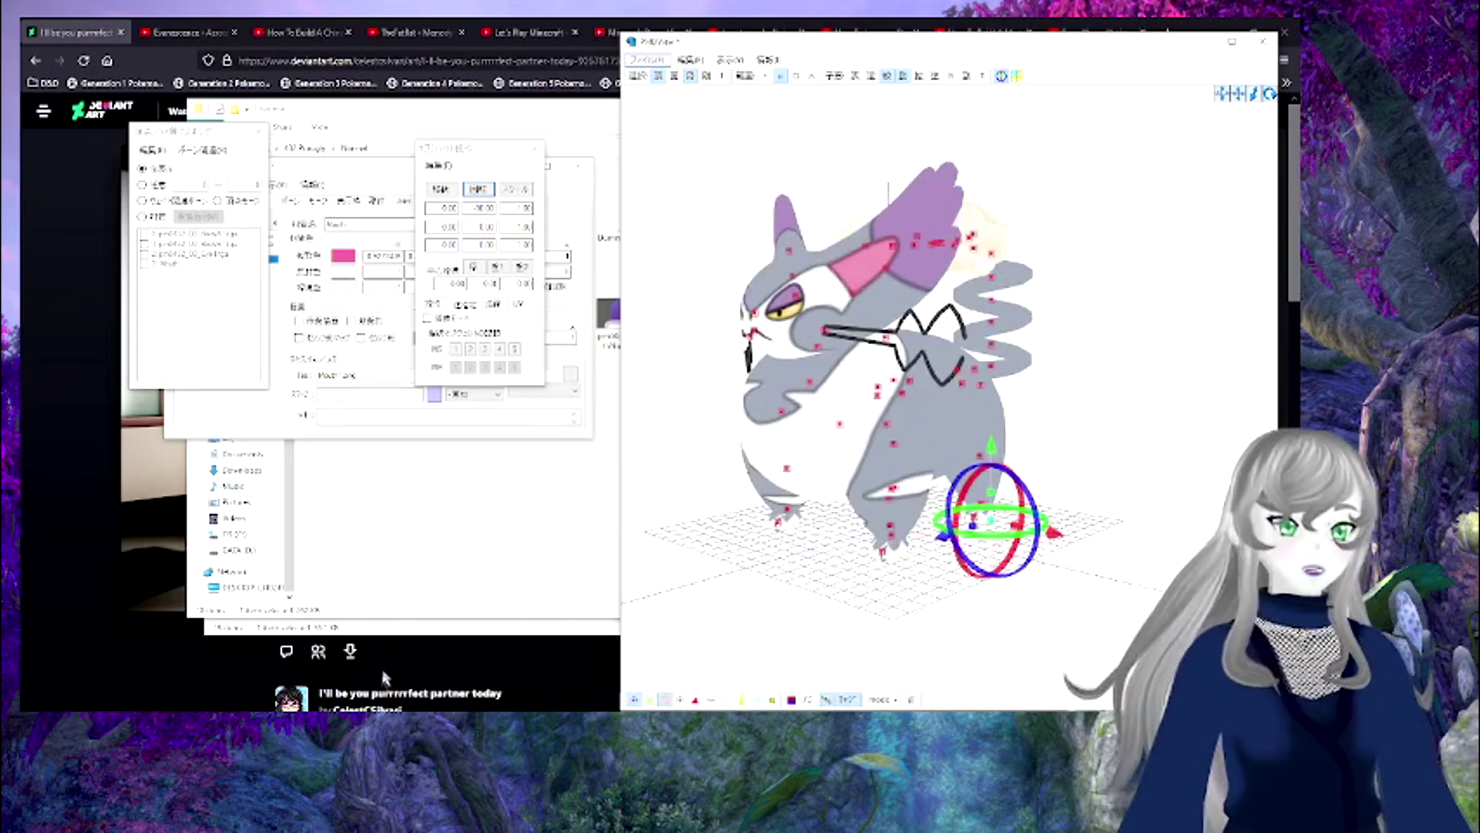
- Switch to the Pokemon Models window in File Explorer, open the pinned drive and look through its folders, shortcuts and image files
mouse_move(242, 725)
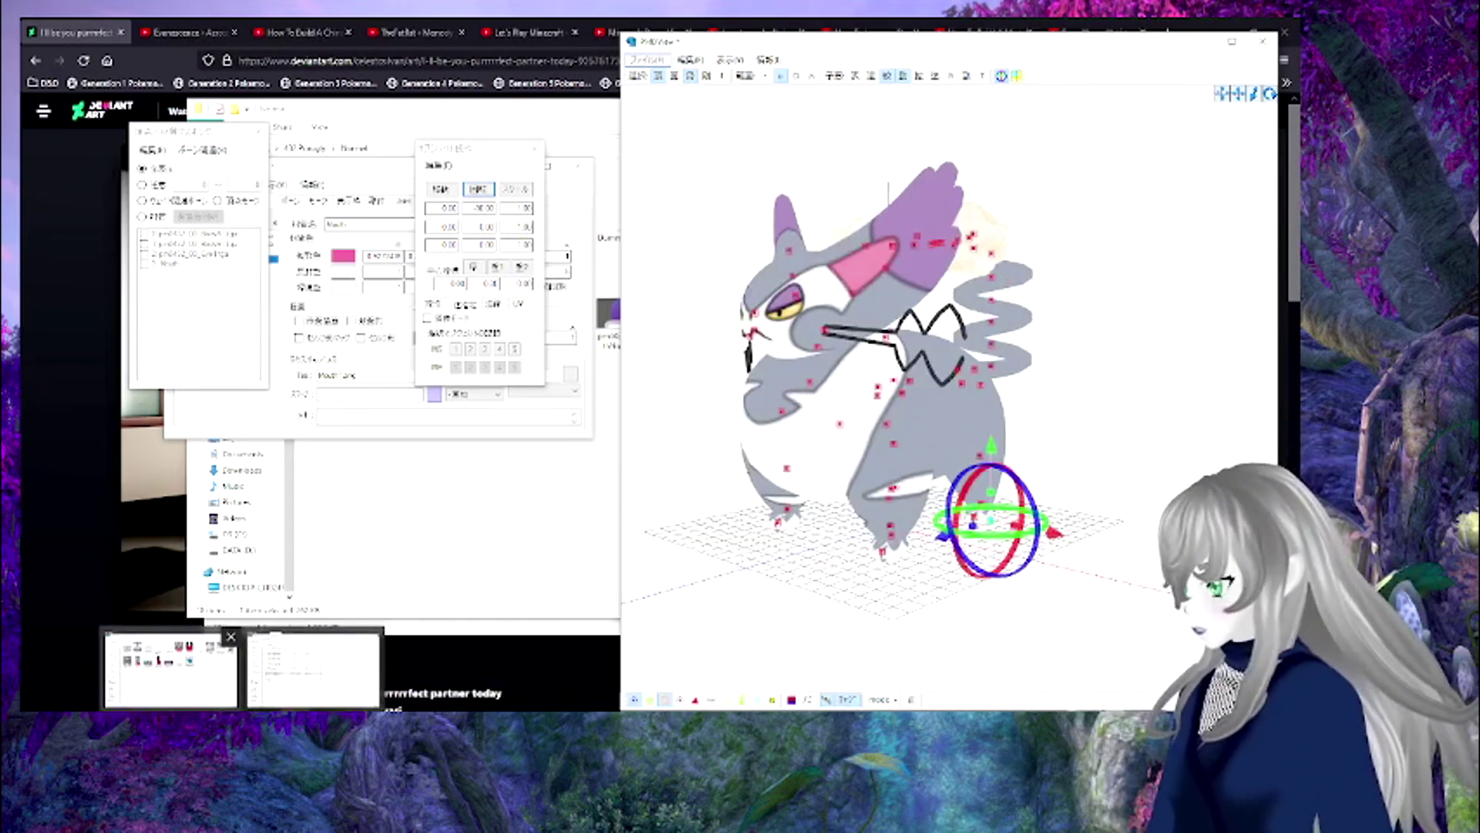
left_click(312, 670)
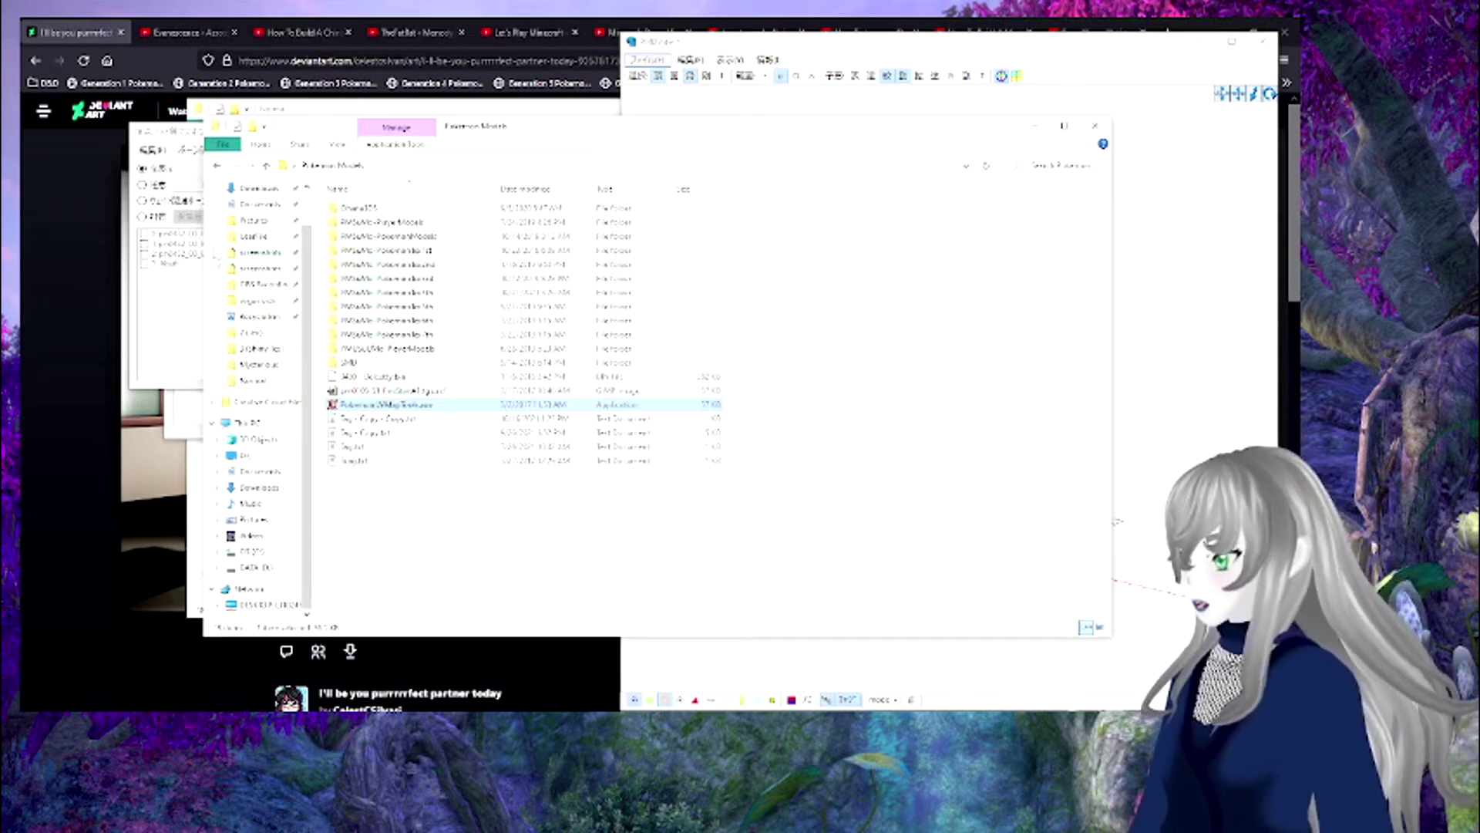
scroll(246, 235, "up", 1)
left_click(245, 215)
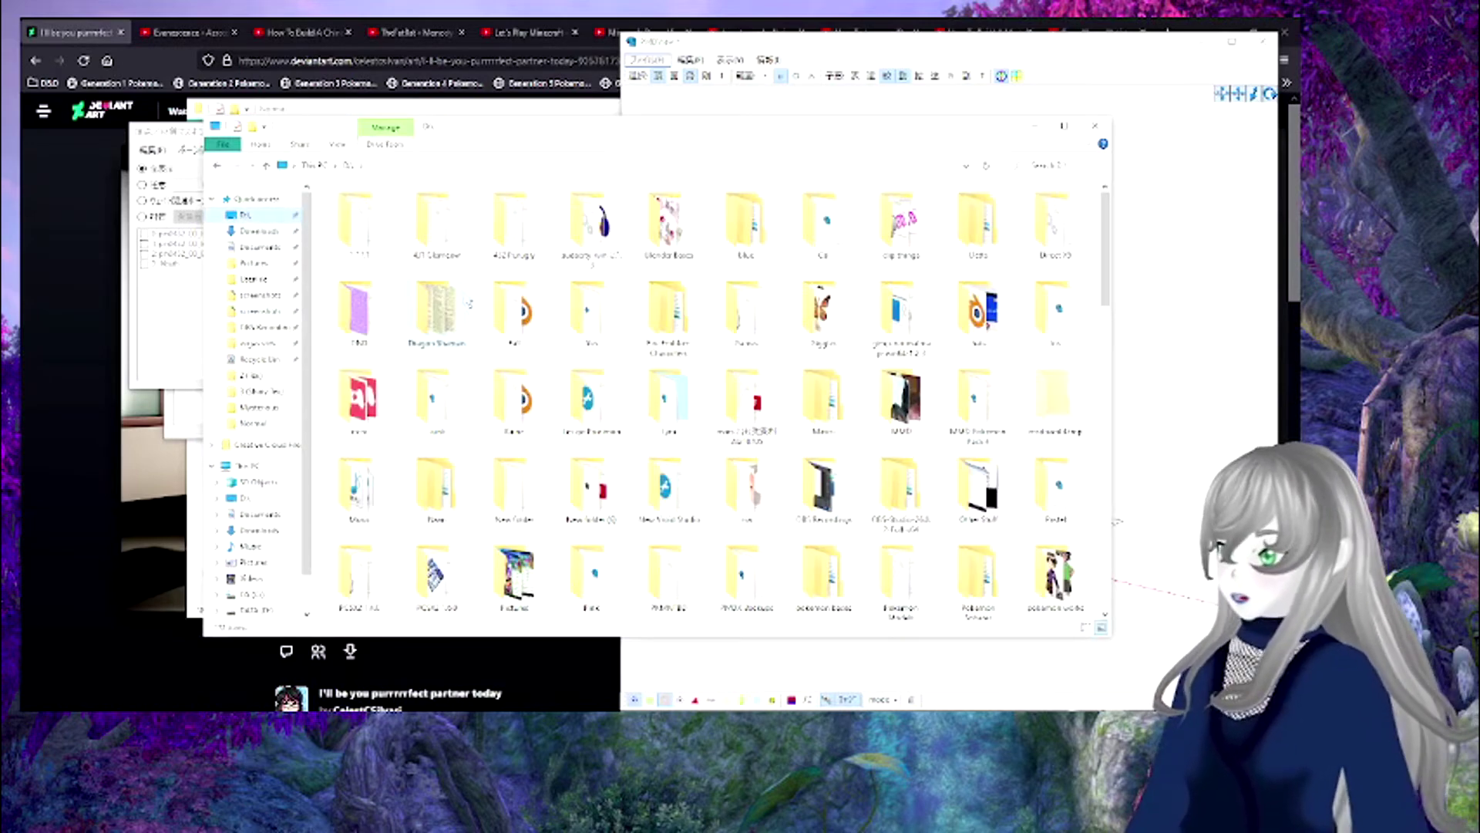
scroll(615, 387, "down", 10)
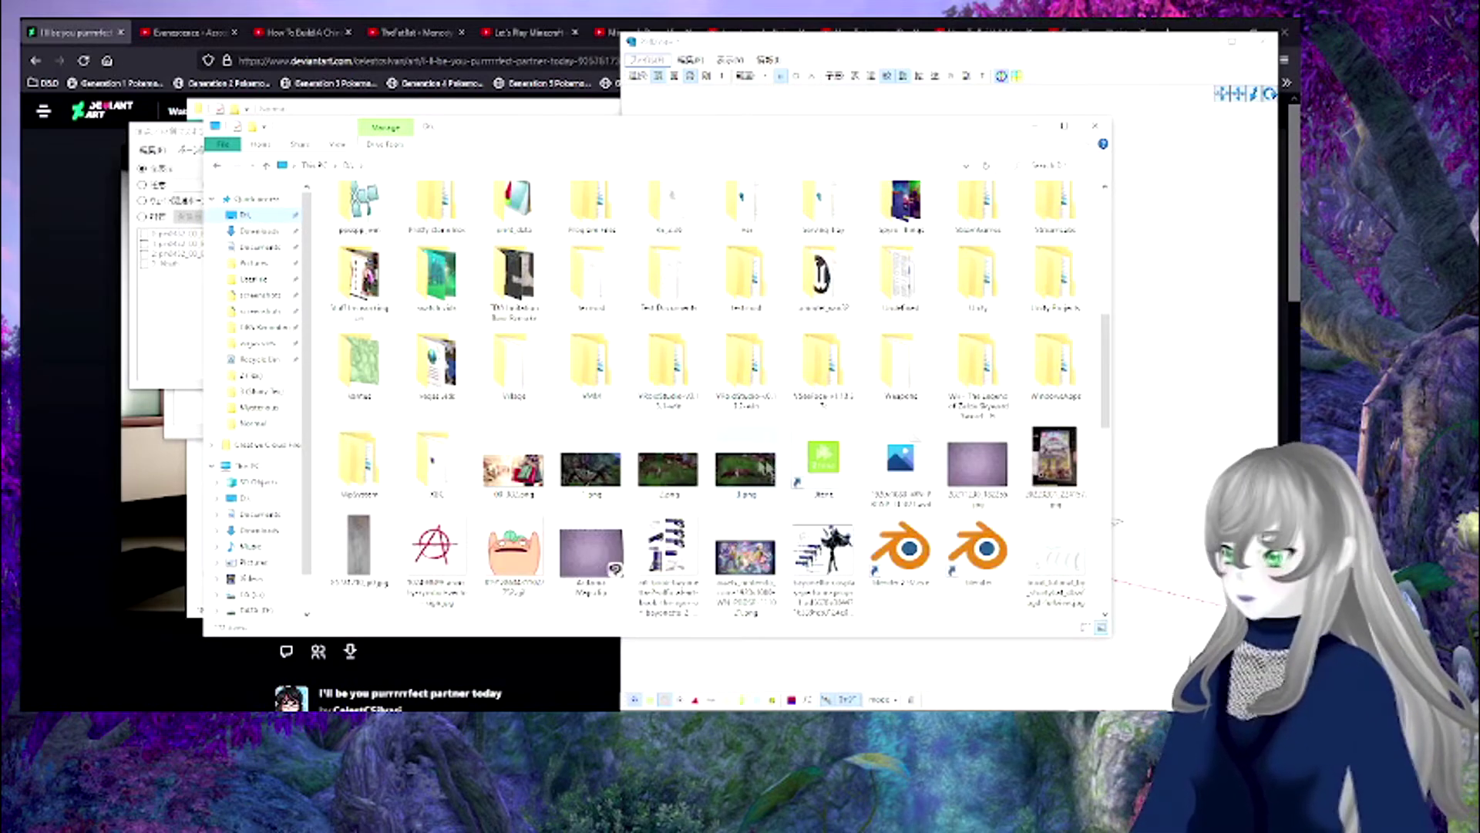
scroll(763, 466, "down", 5)
scroll(737, 438, "up", 3)
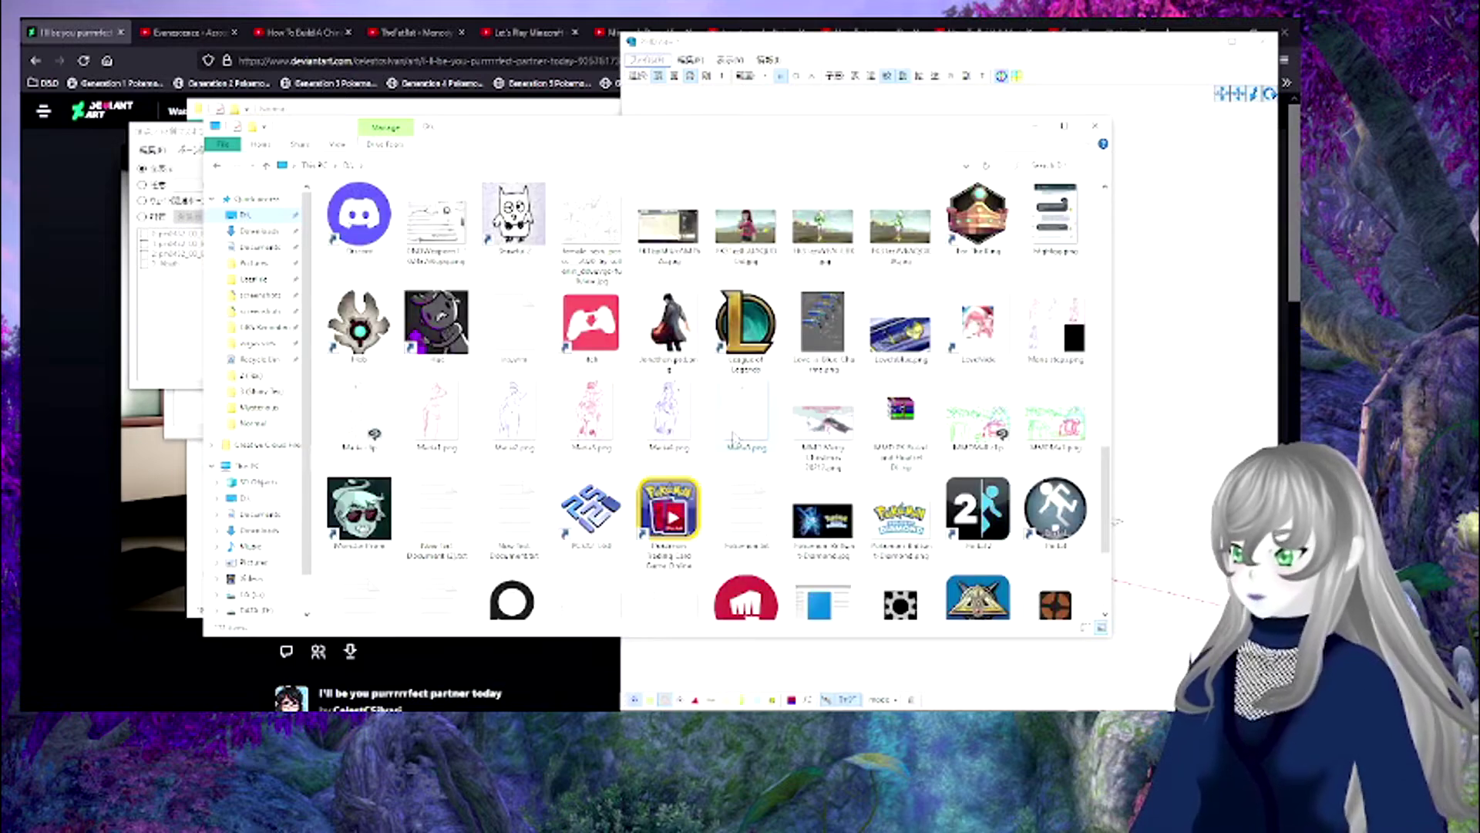
scroll(734, 438, "up", 3)
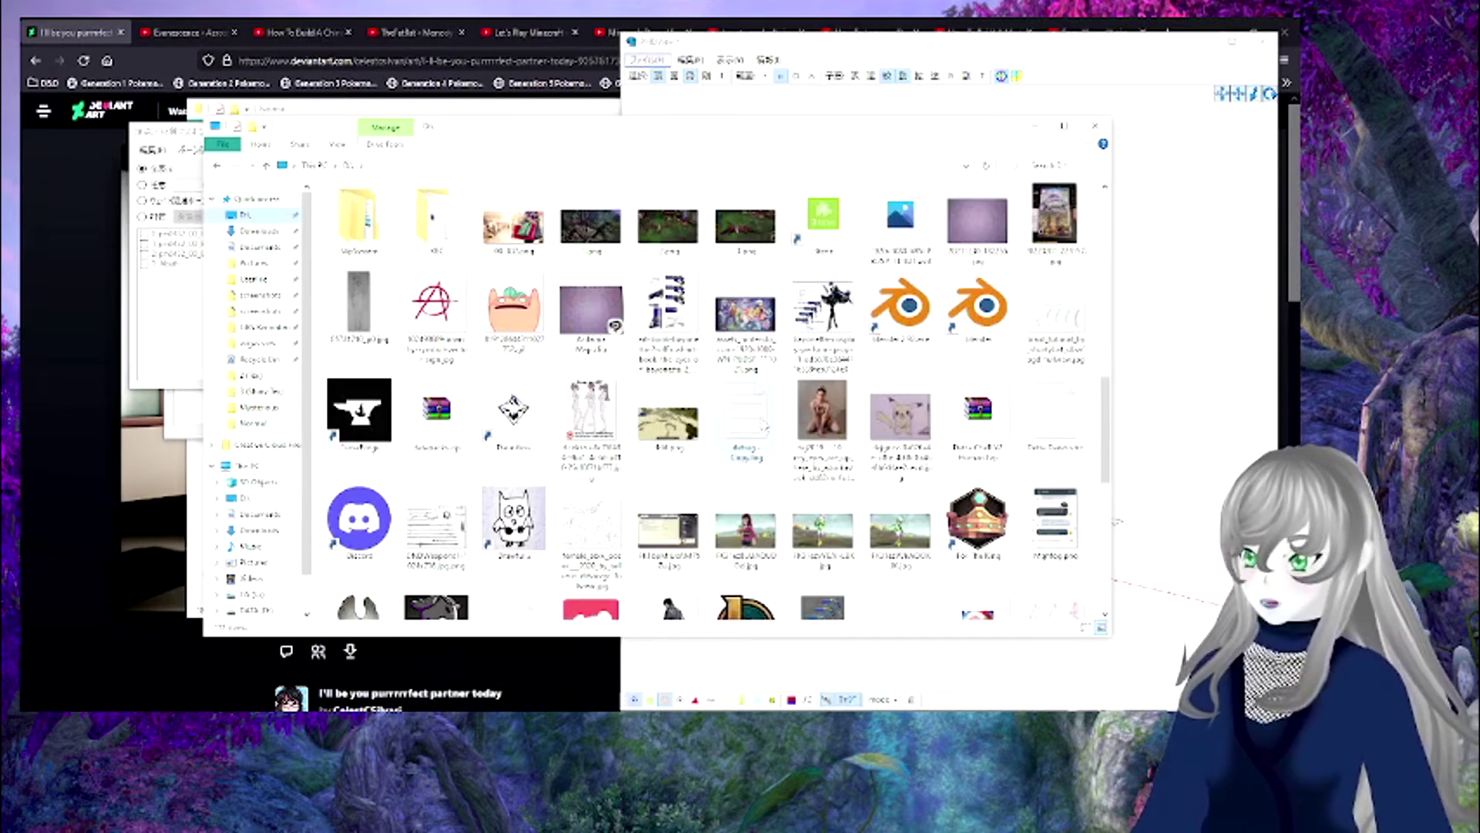
scroll(765, 426, "up", 3)
scroll(763, 424, "down", 3)
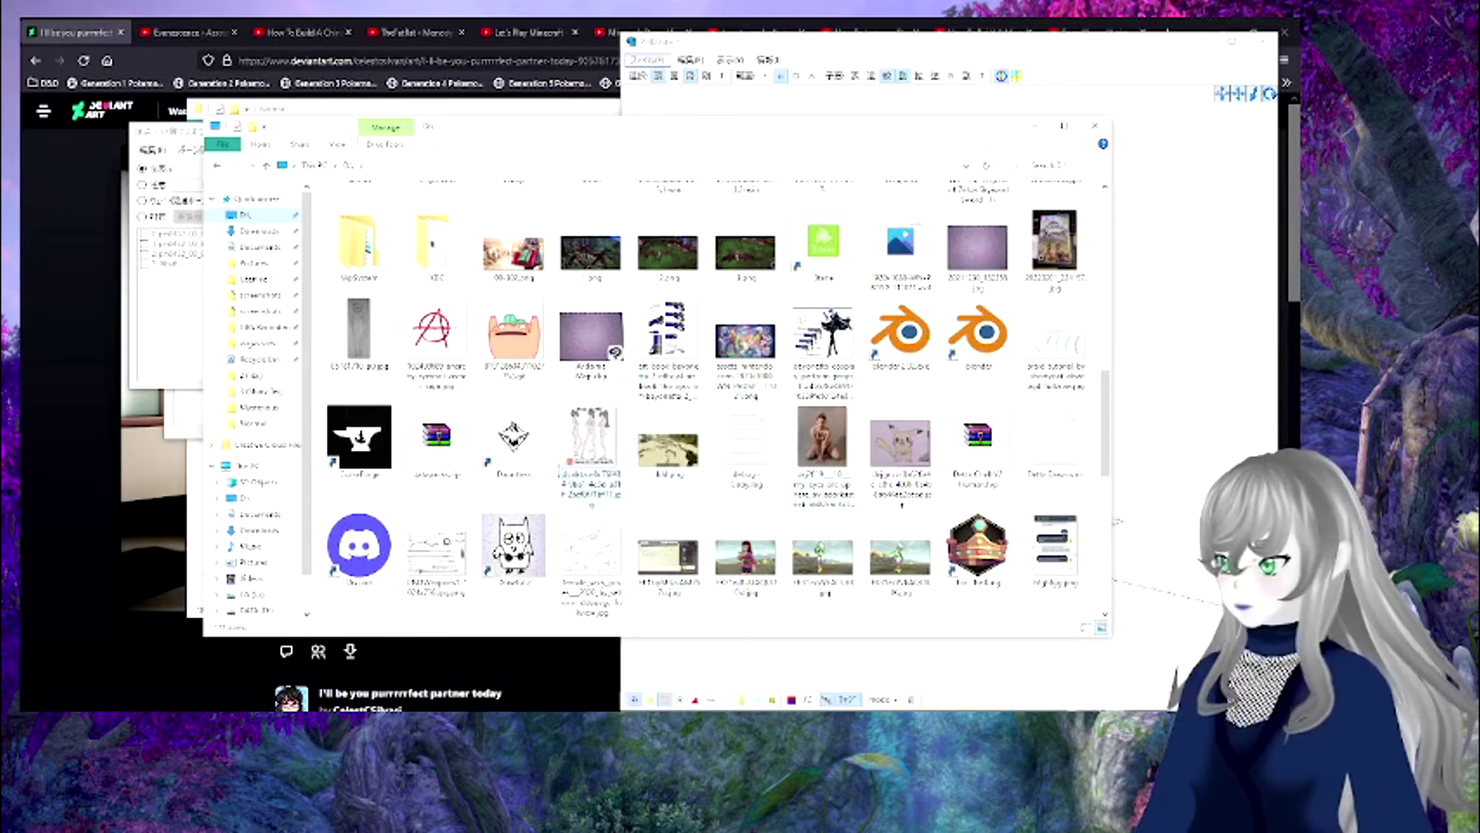
scroll(693, 482, "down", 3)
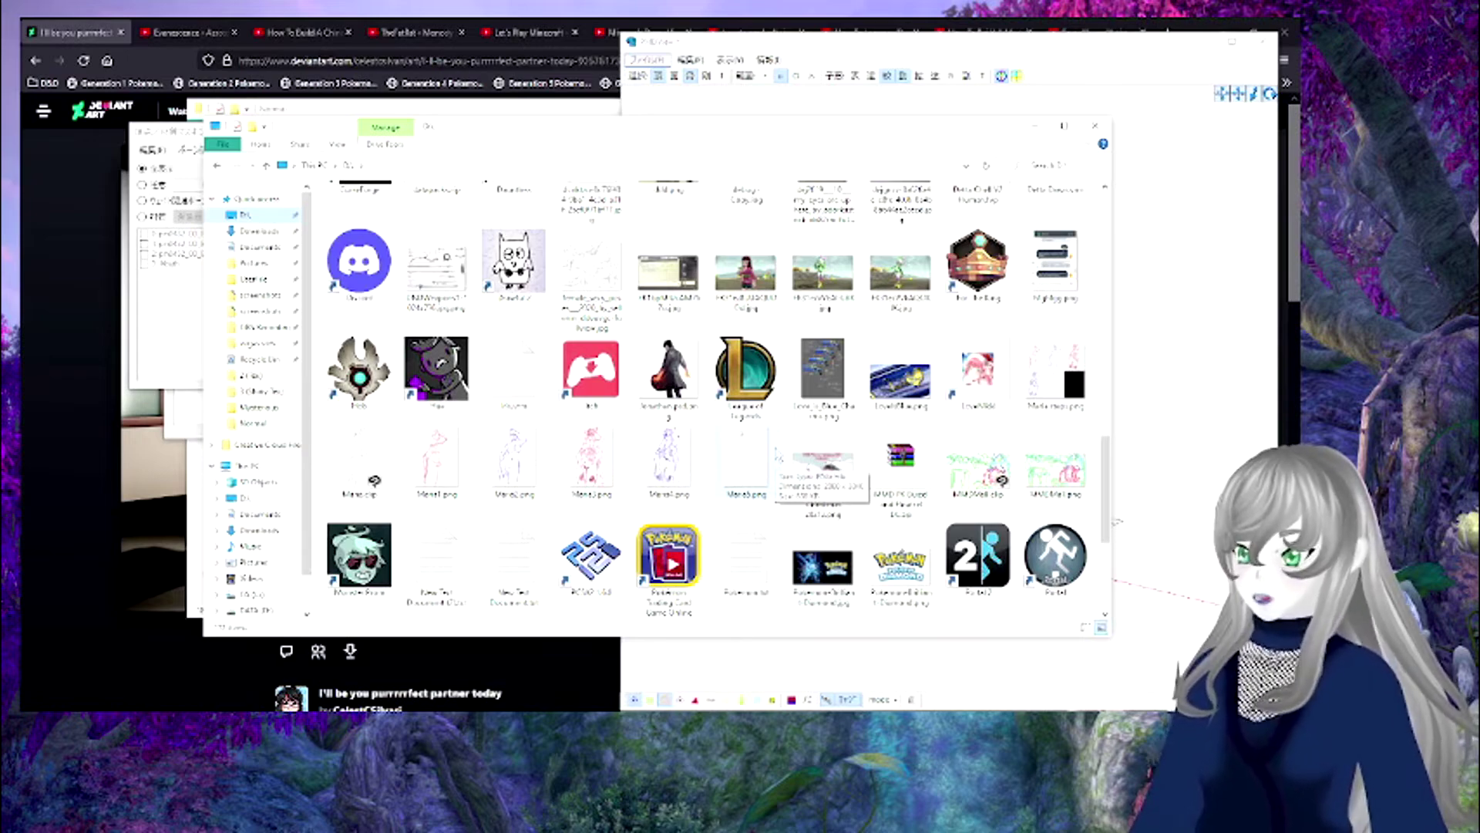
scroll(775, 451, "up", 3)
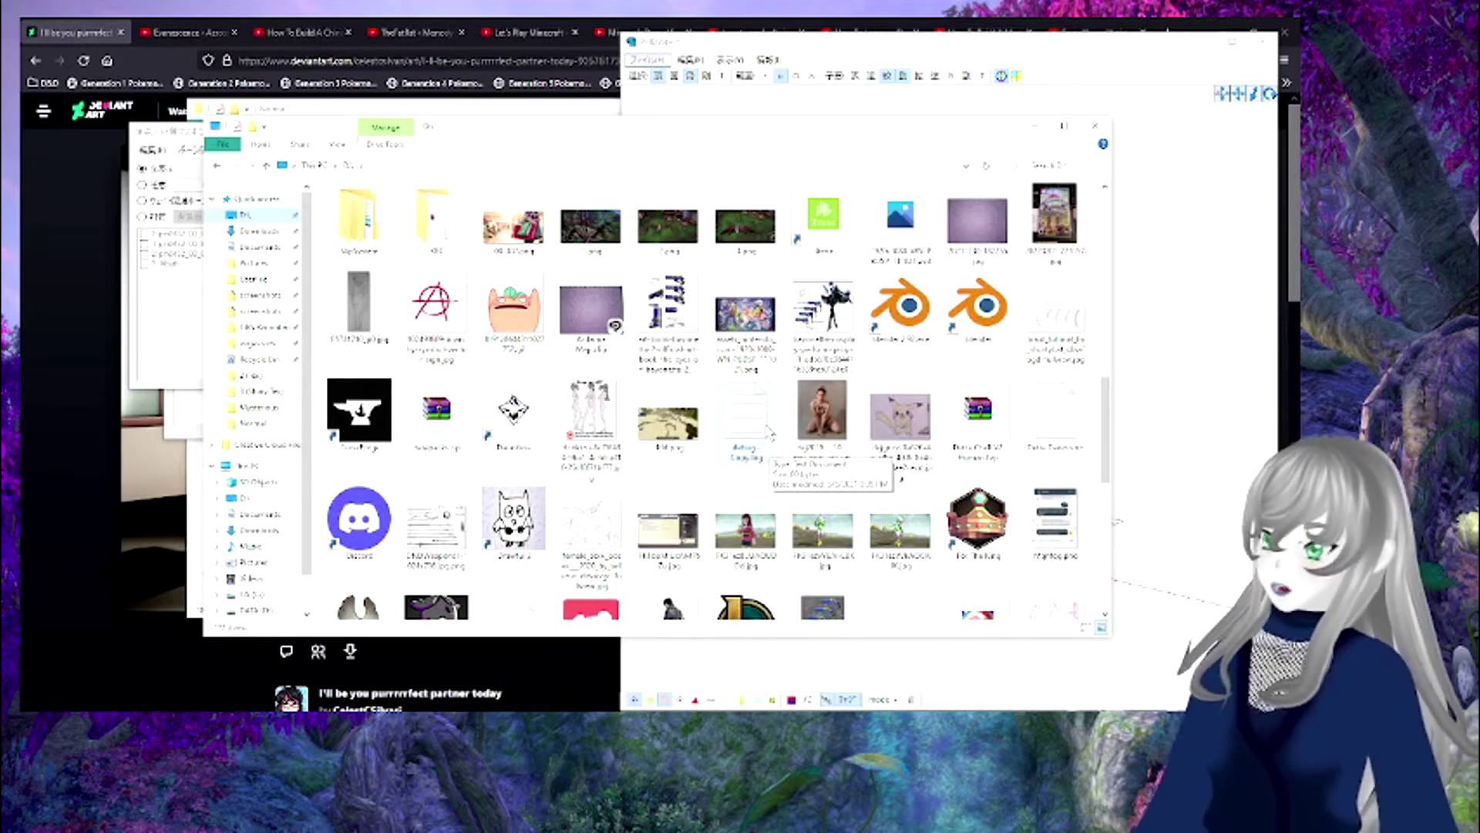
scroll(769, 426, "down", 10)
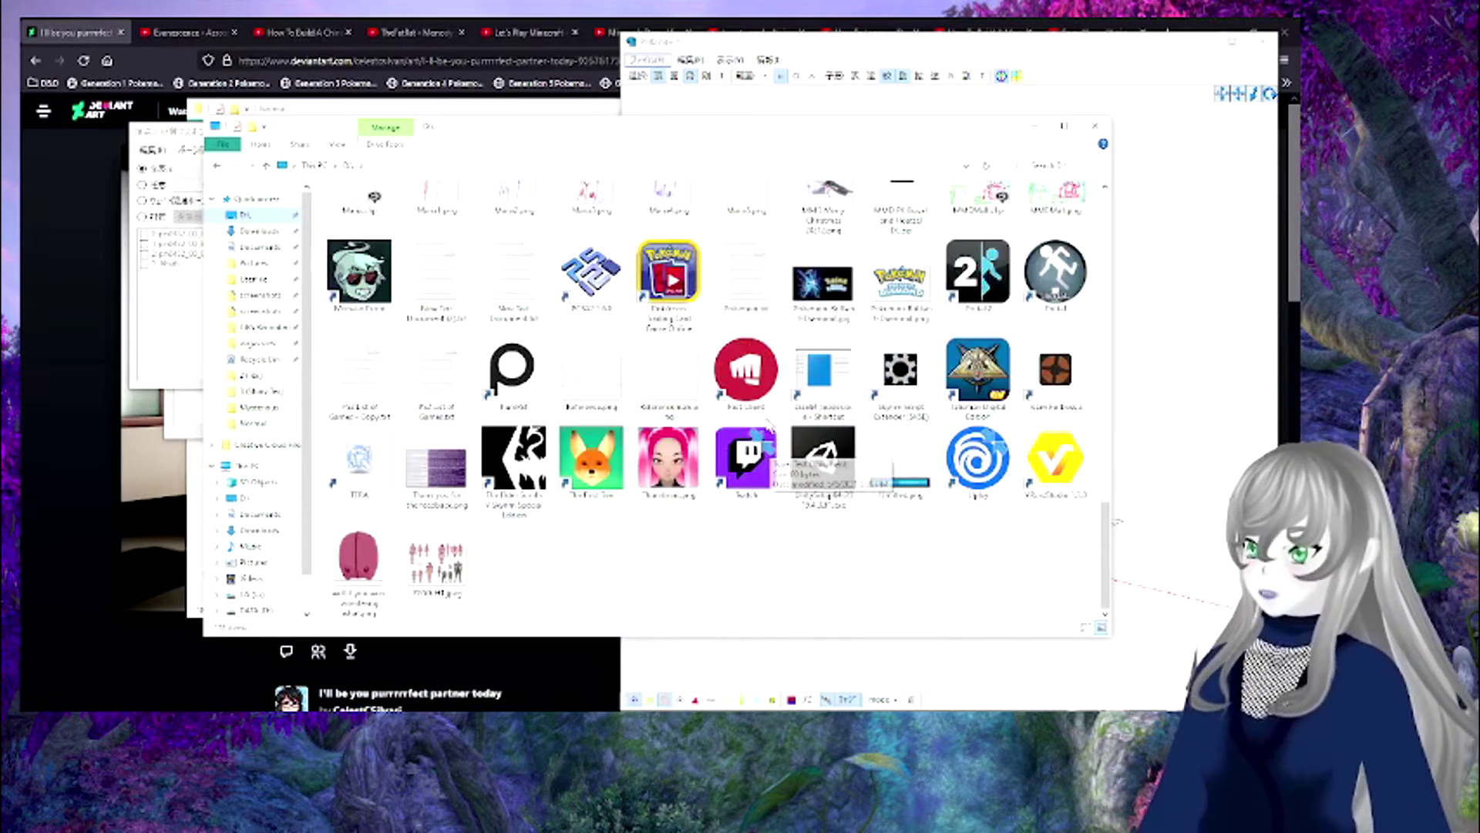
scroll(748, 428, "up", 15)
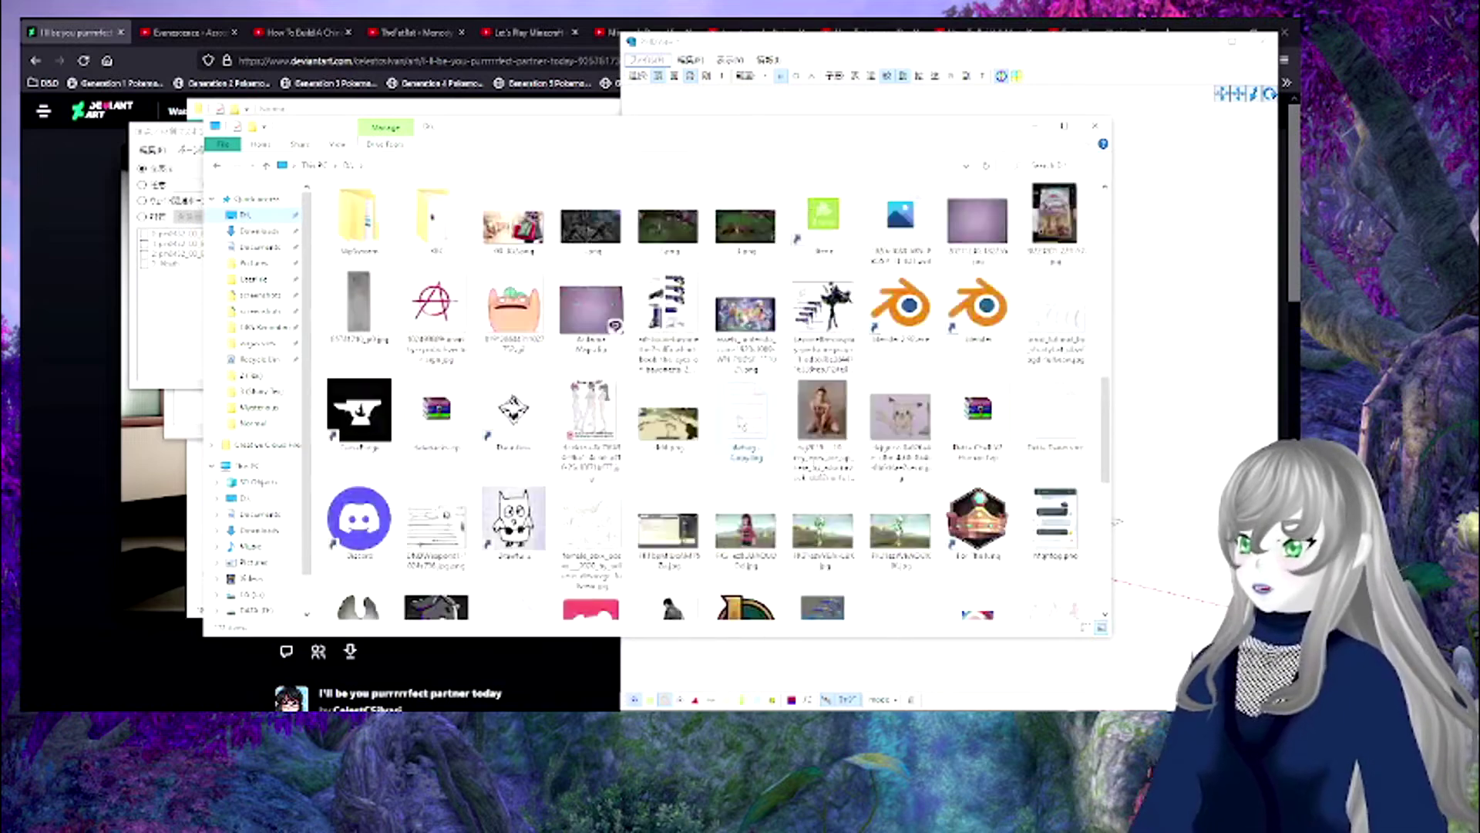
scroll(742, 424, "down", 10)
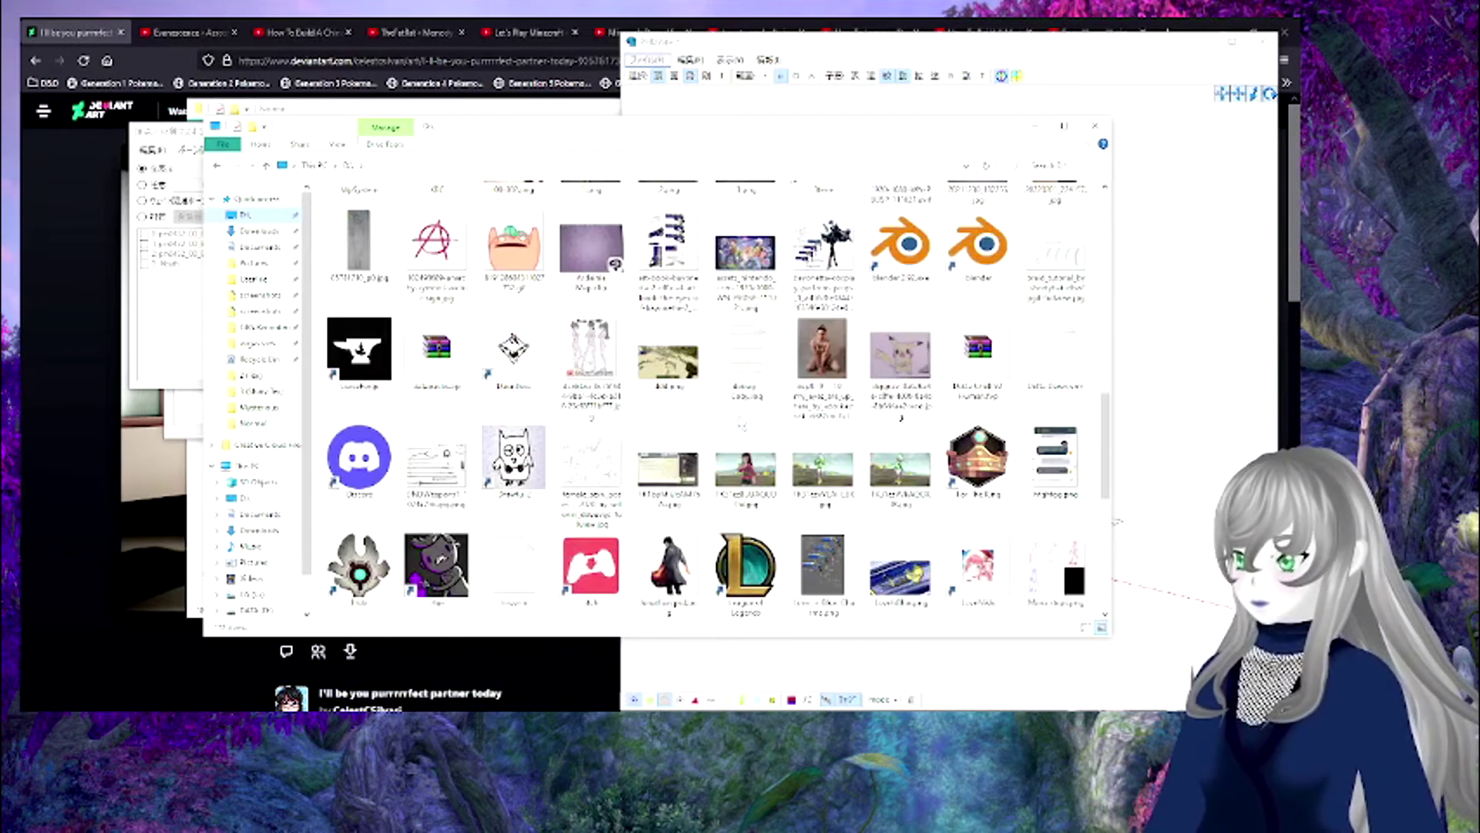
scroll(742, 424, "up", 3)
scroll(741, 424, "down", 4)
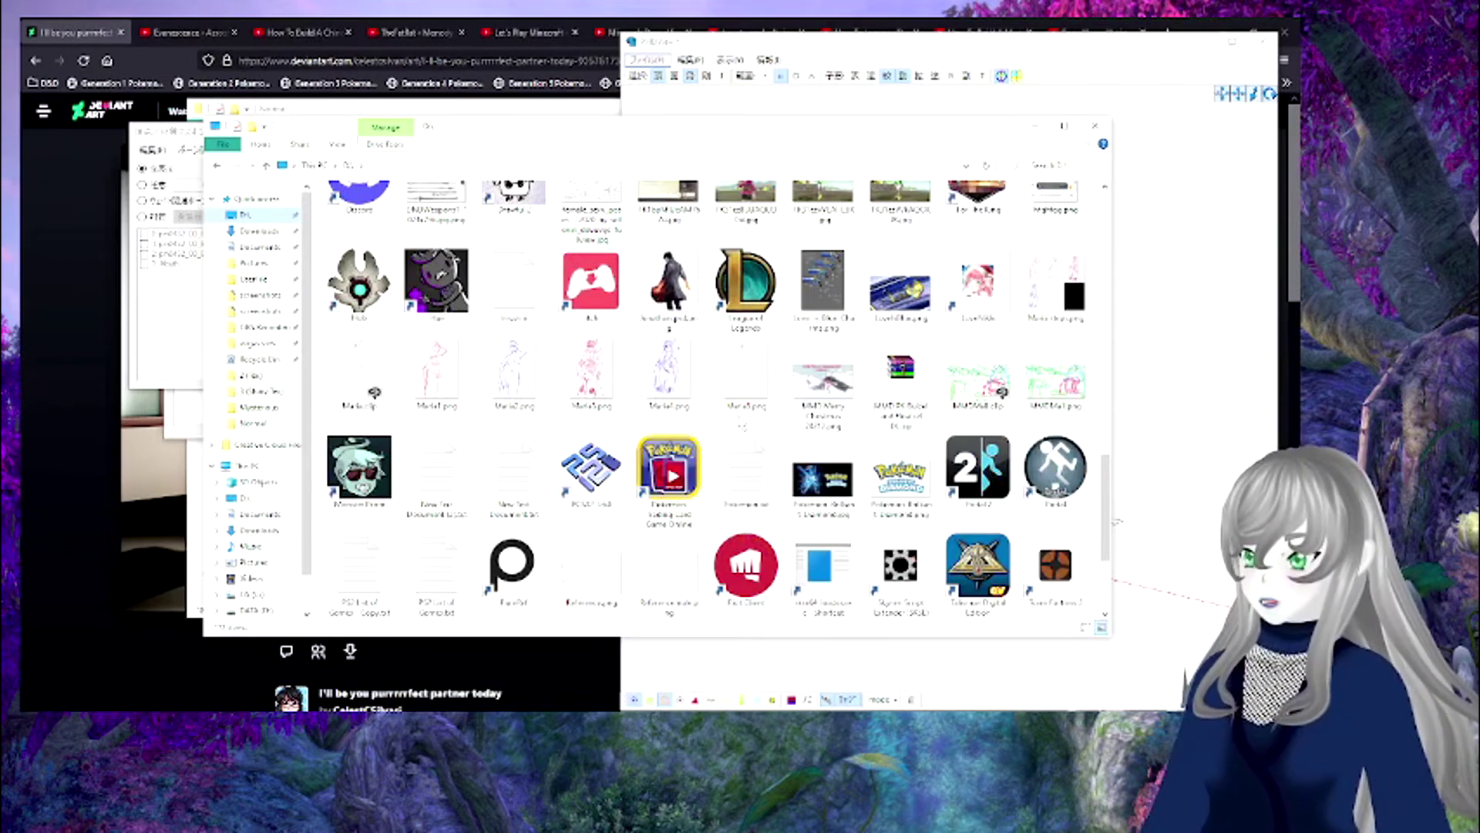
scroll(742, 424, "up", 10)
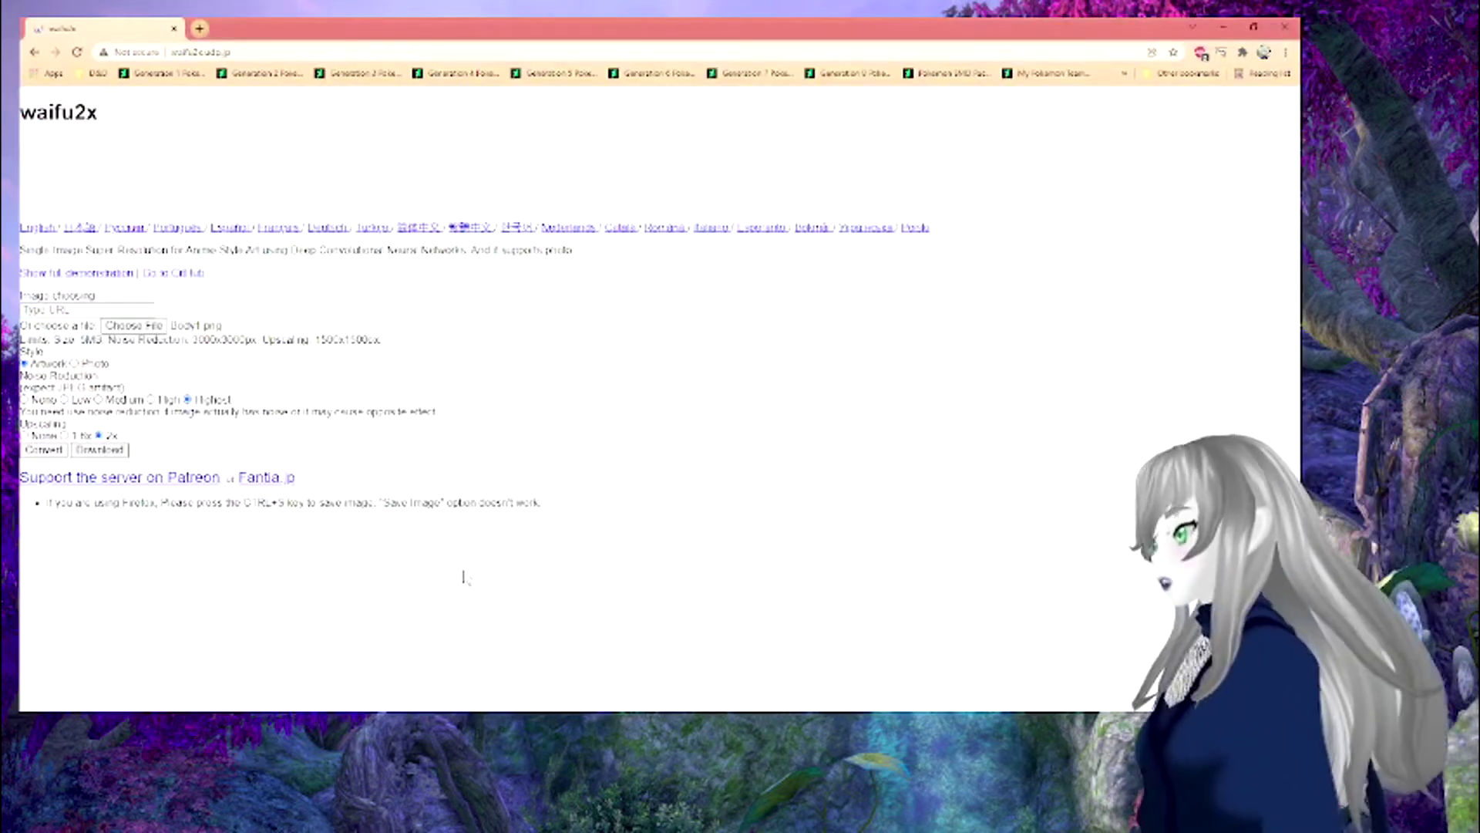
- Clear the image file chosen on the waifu2x page in the browser and reload the page
left_click(158, 327)
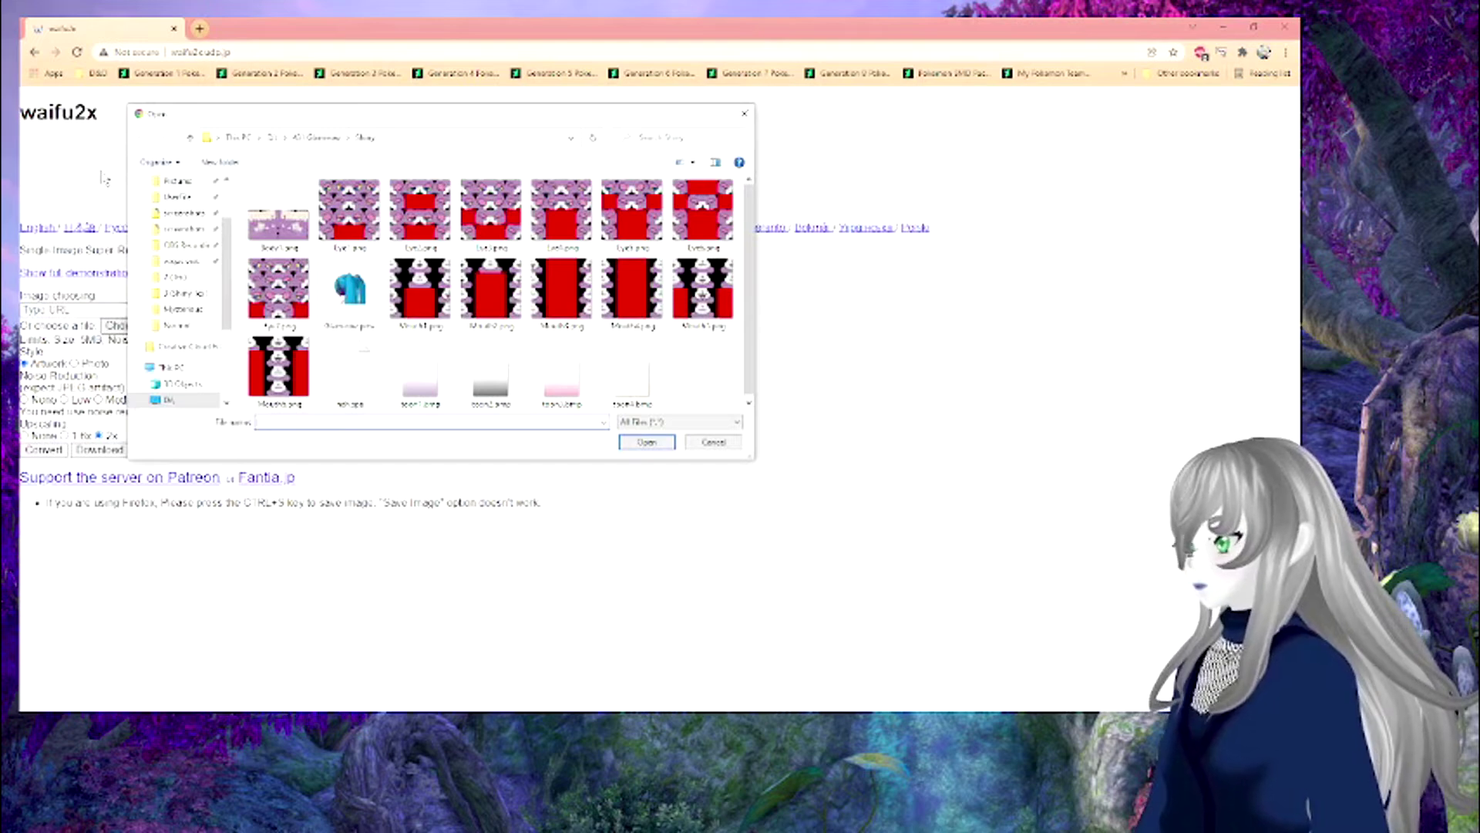
left_click(744, 114)
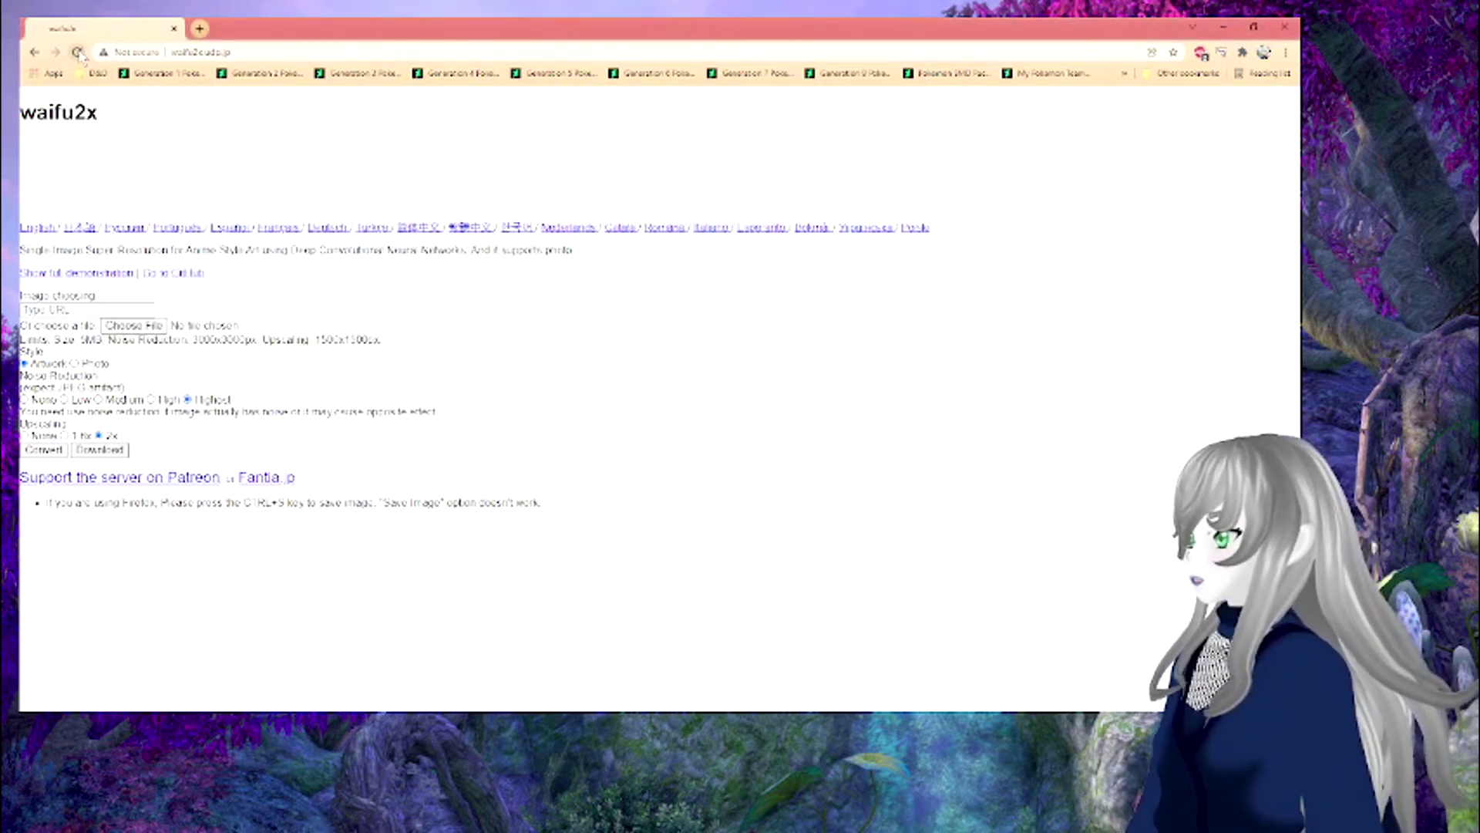
left_click(77, 52)
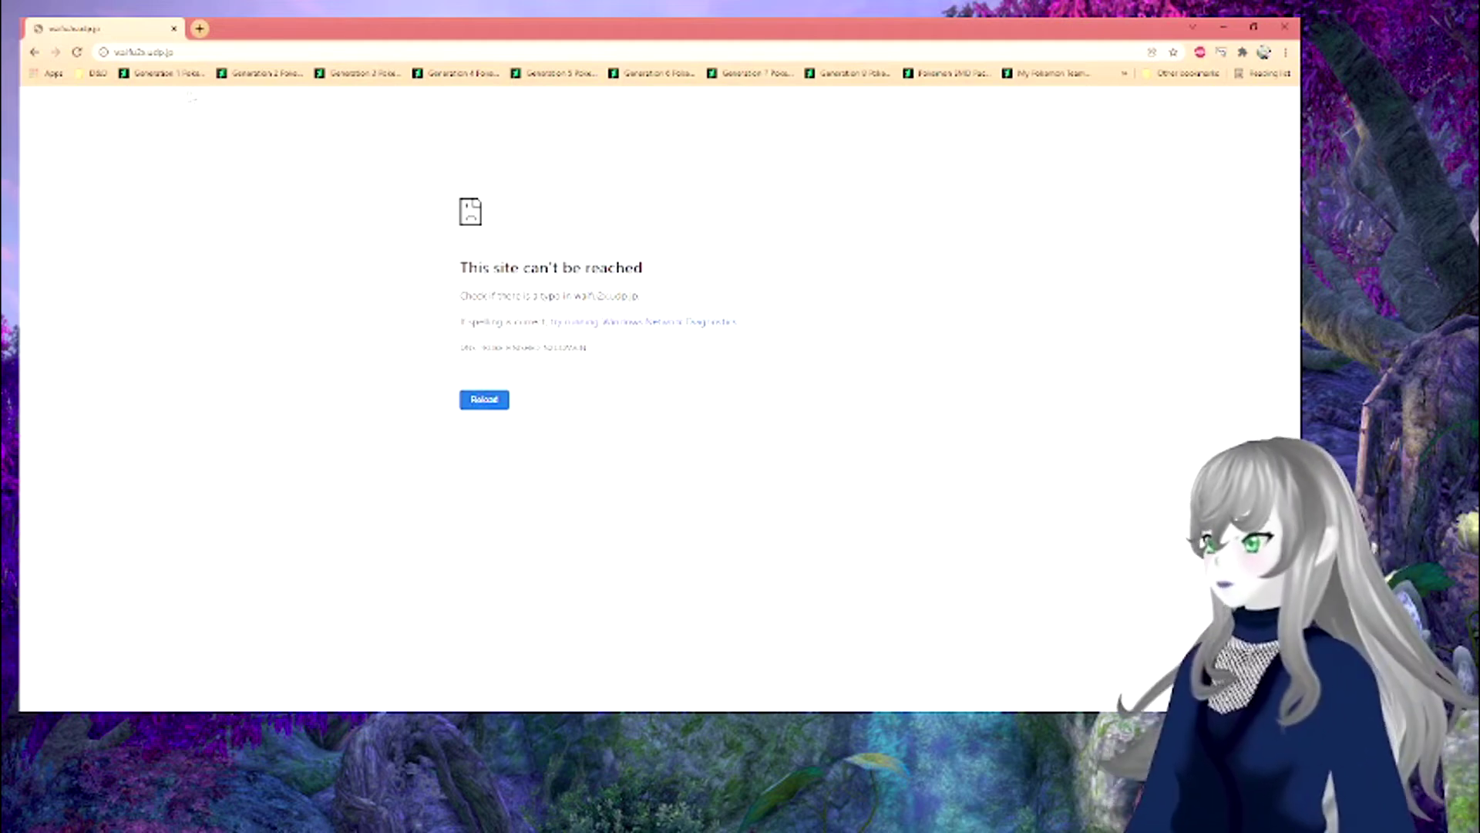
- Reopen the waifu2x site from the shortcut on a new browser tab and close the tab that failed to load
left_click(199, 31)
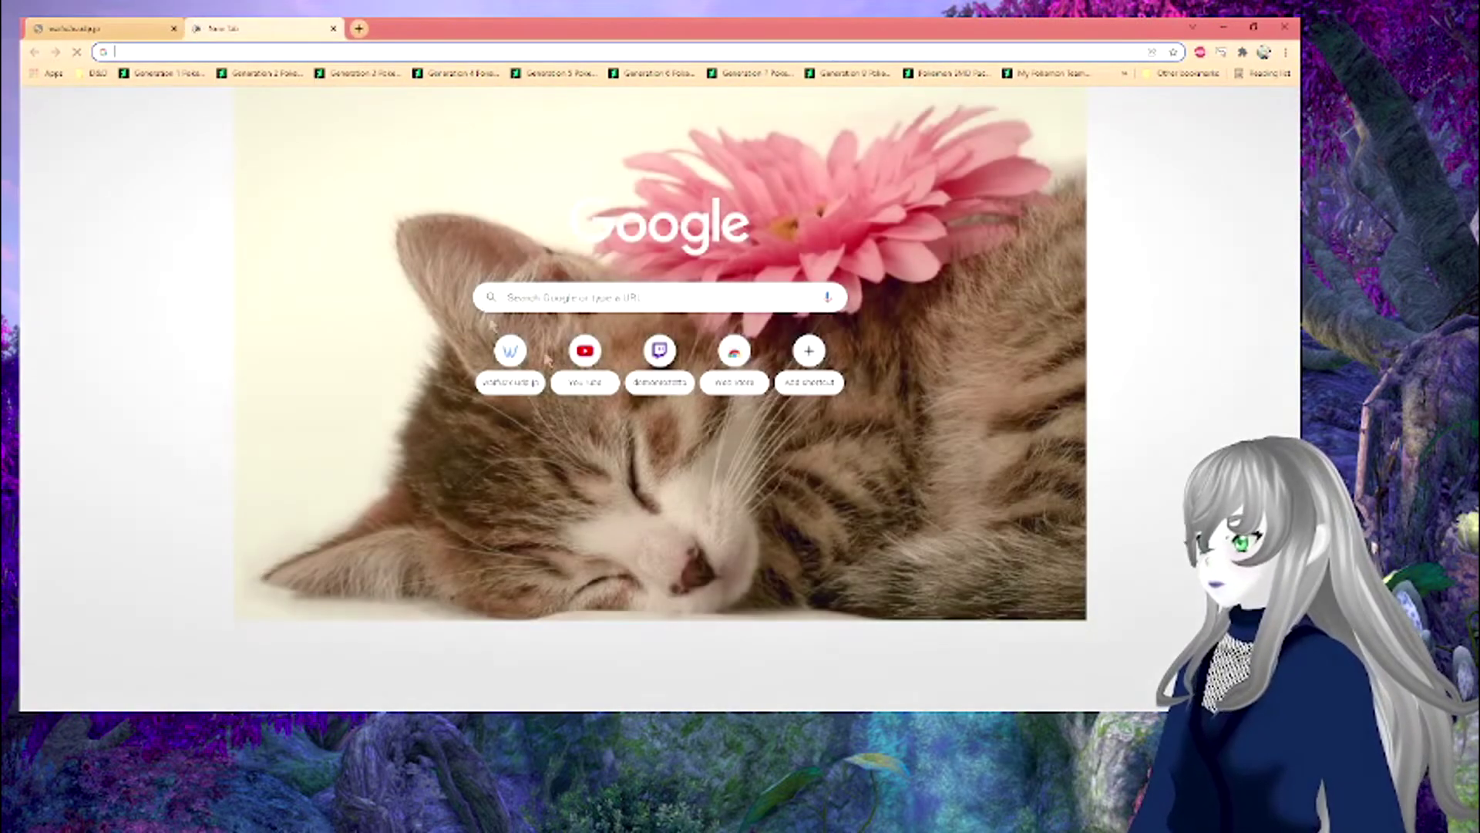
left_click(536, 341)
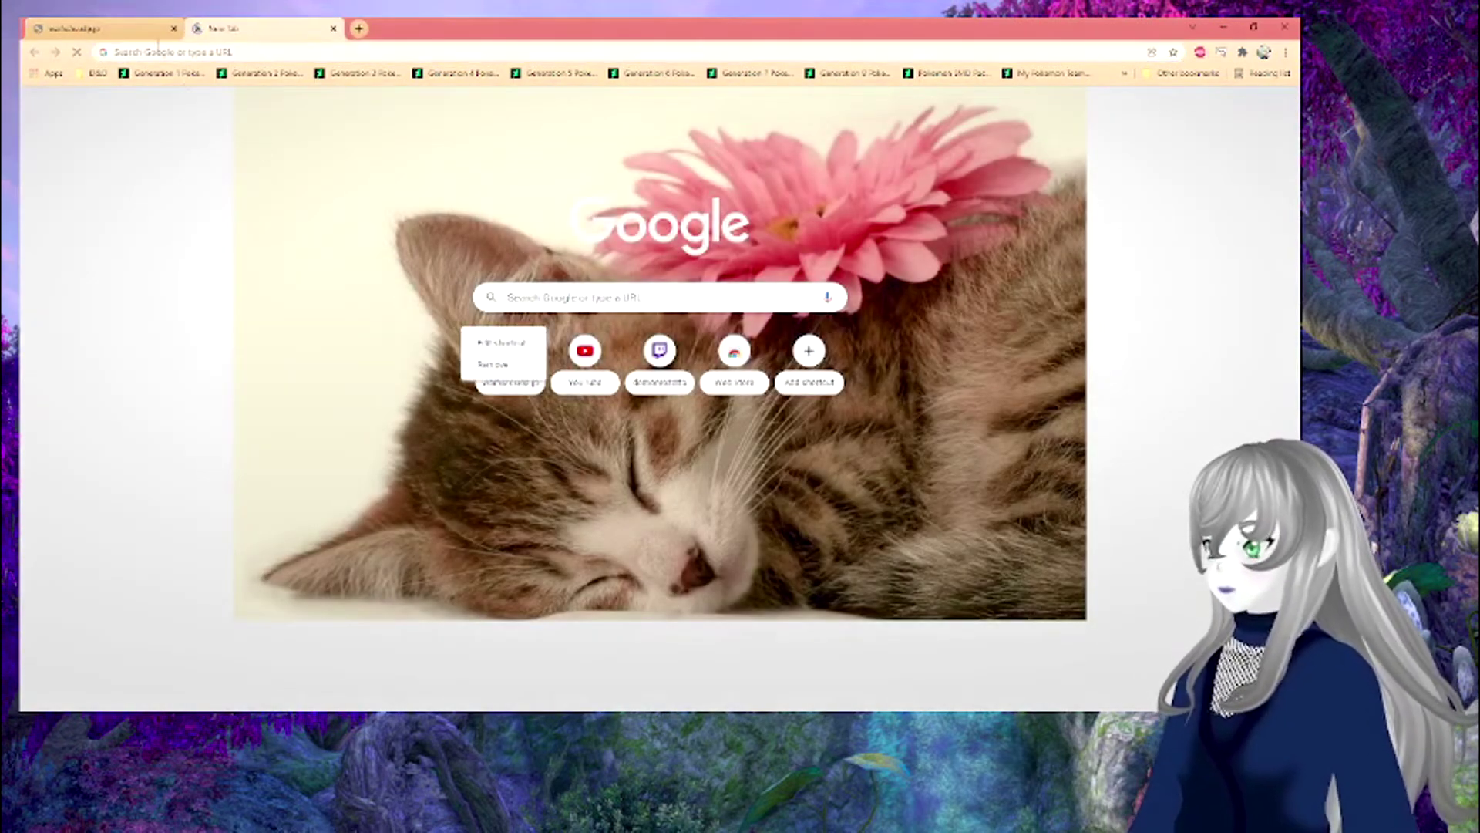
left_click(174, 28)
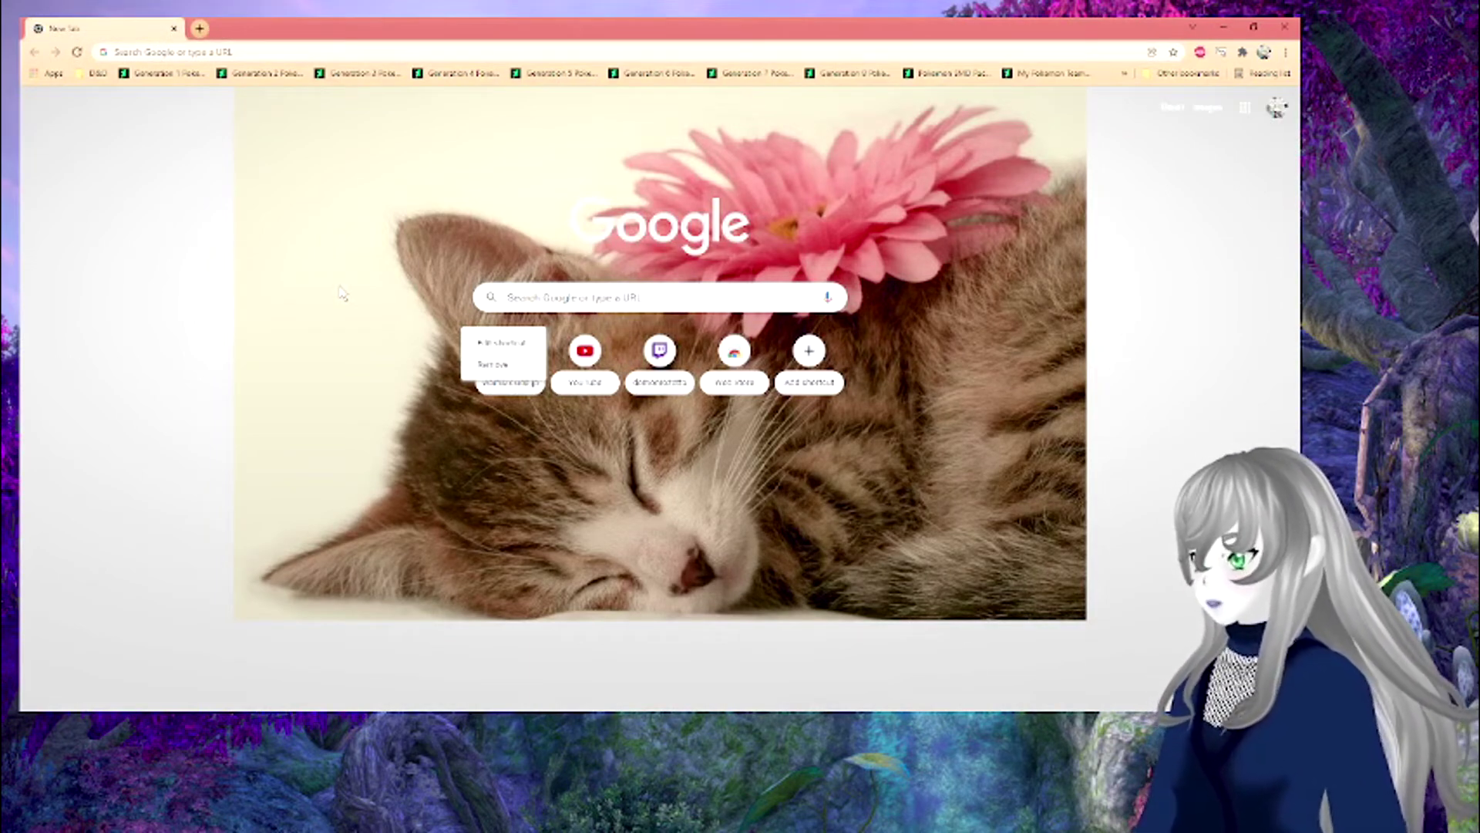
left_click(495, 406)
left_click(501, 359)
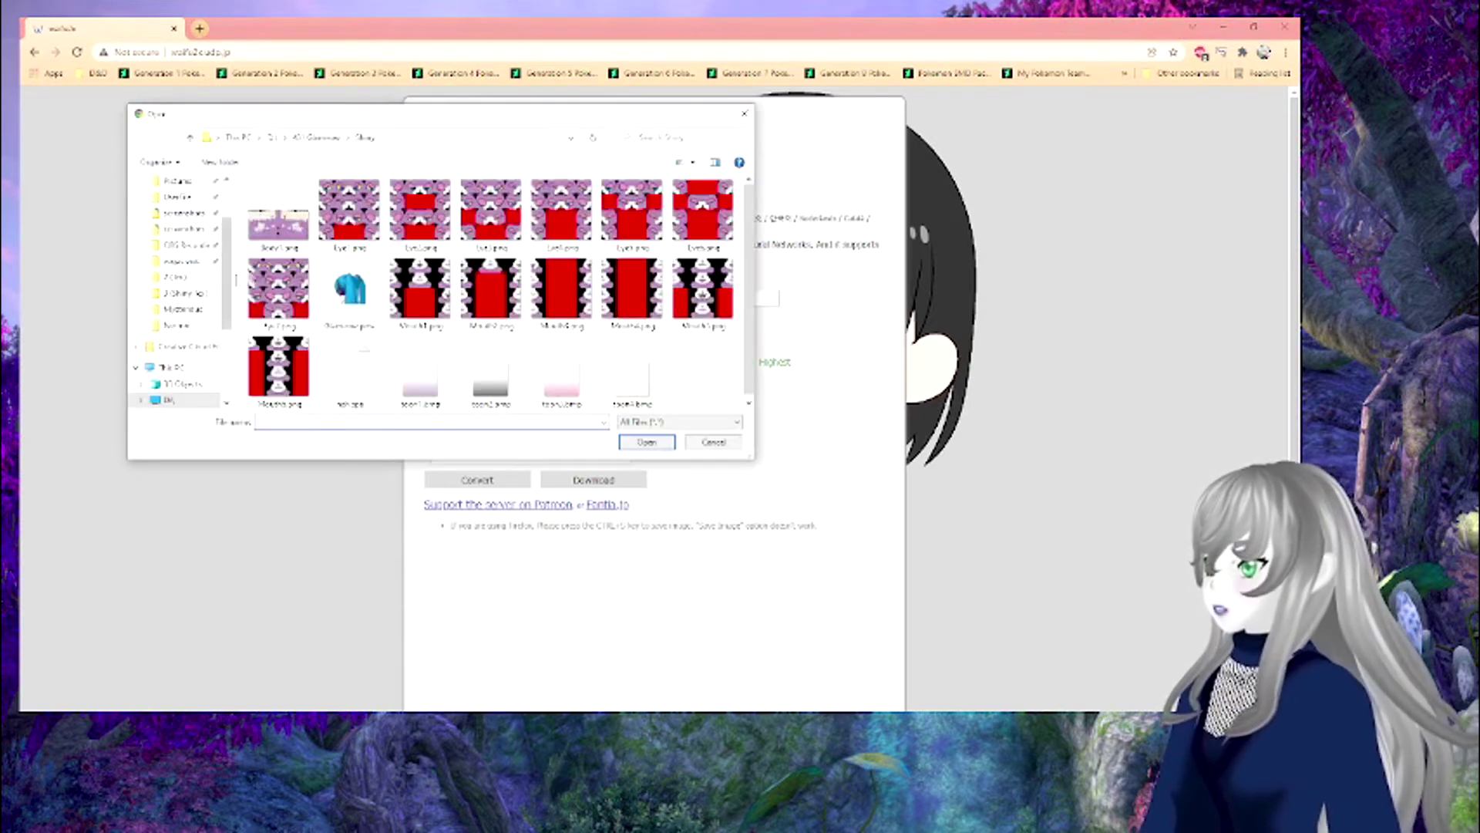
- Choose BodyA1.png from the Normal folder of 432 Purugly, pass the robot check and convert the texture with 2x upscaling
left_click(273, 138)
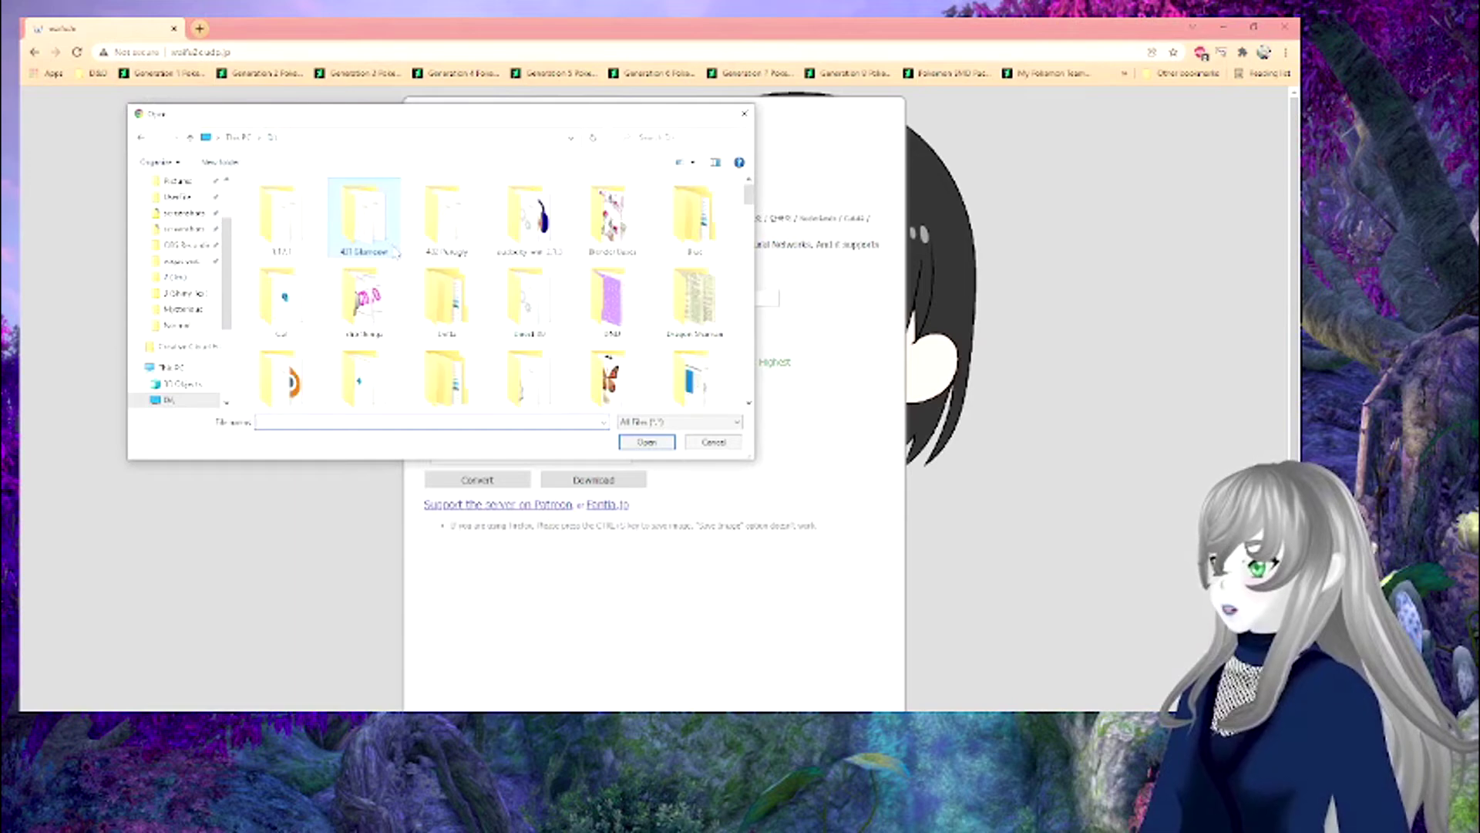
double_click(446, 222)
double_click(291, 204)
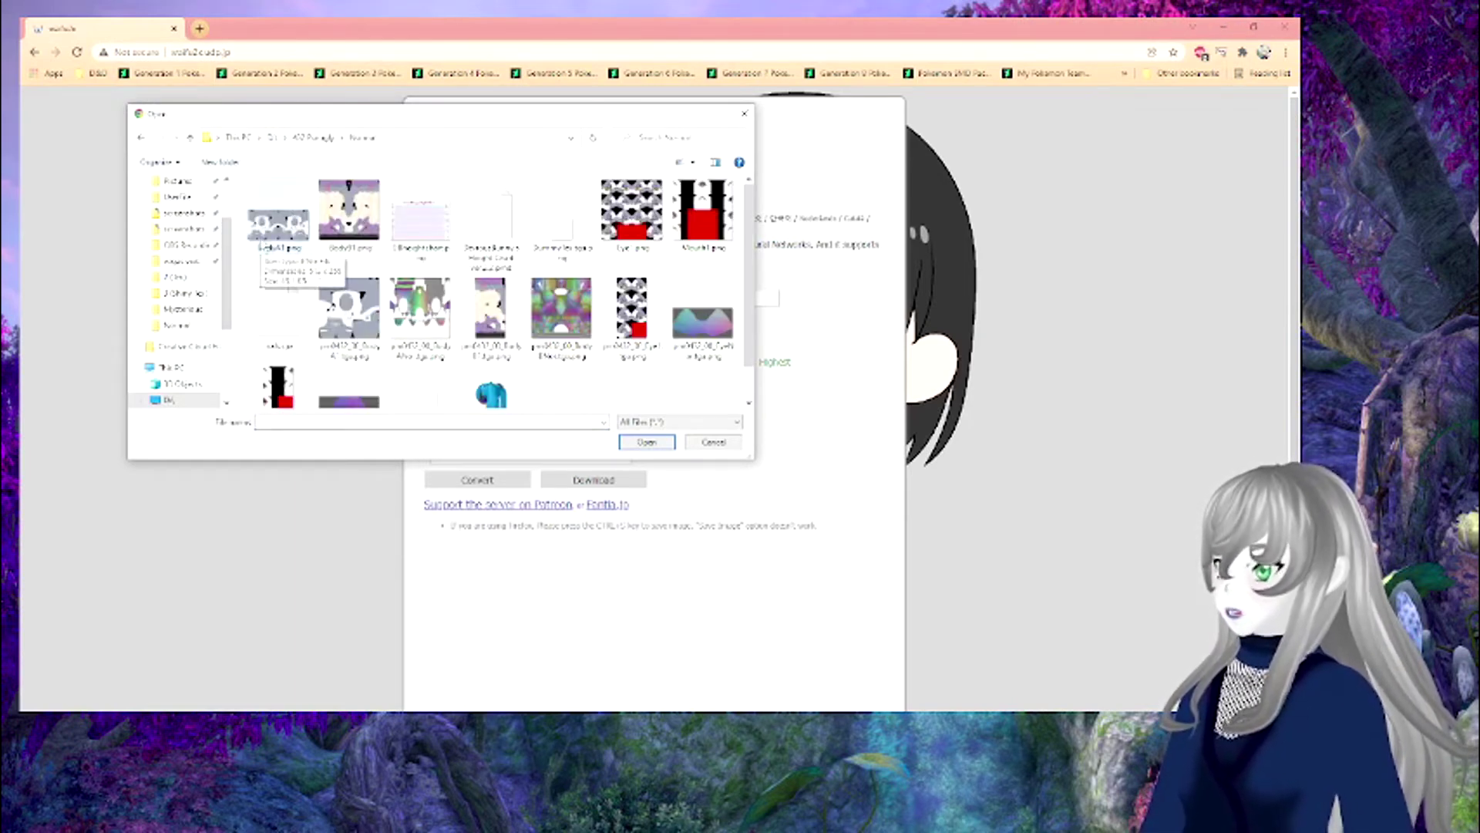
double_click(262, 242)
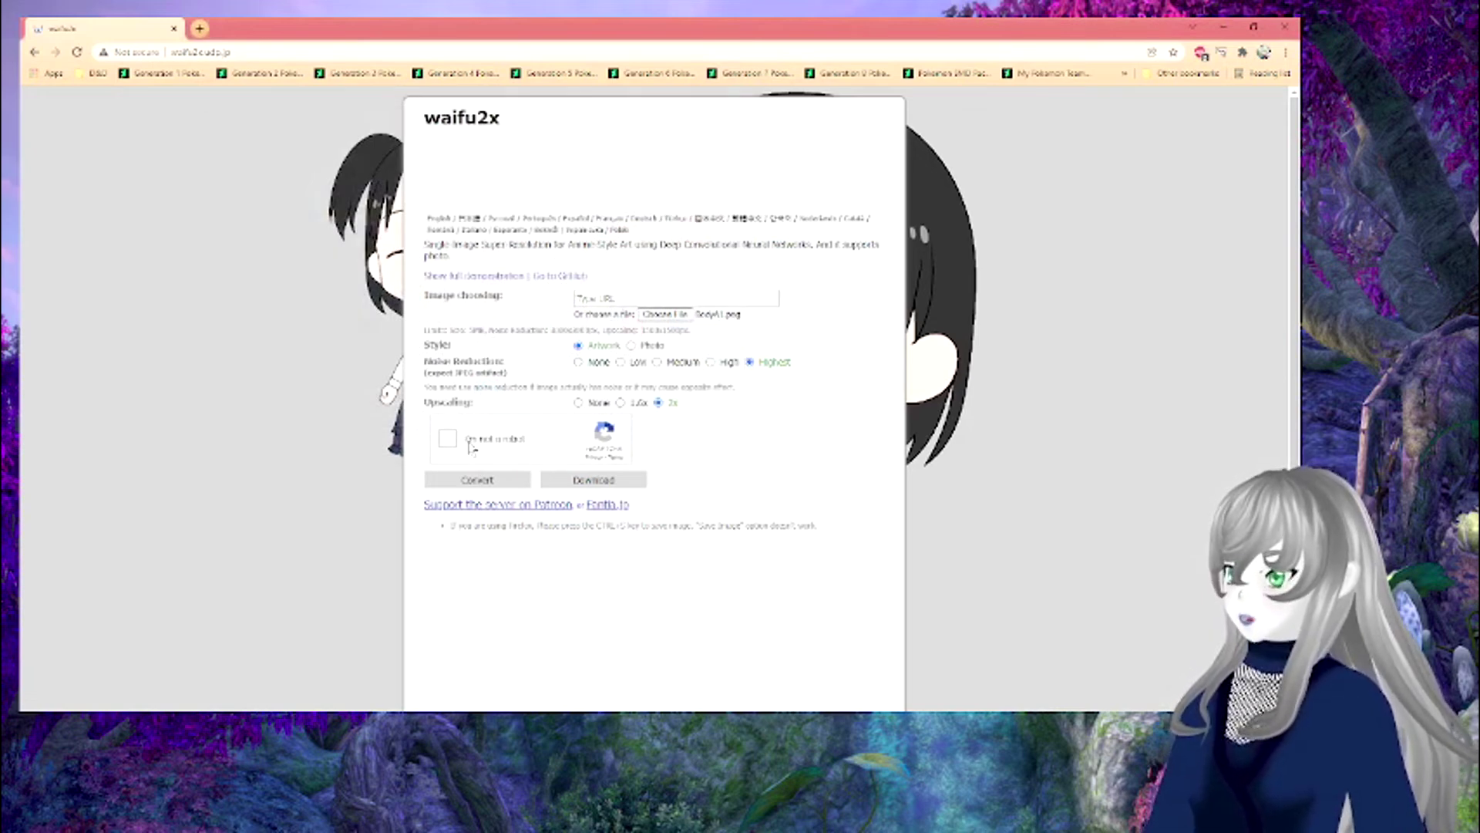
left_click(471, 447)
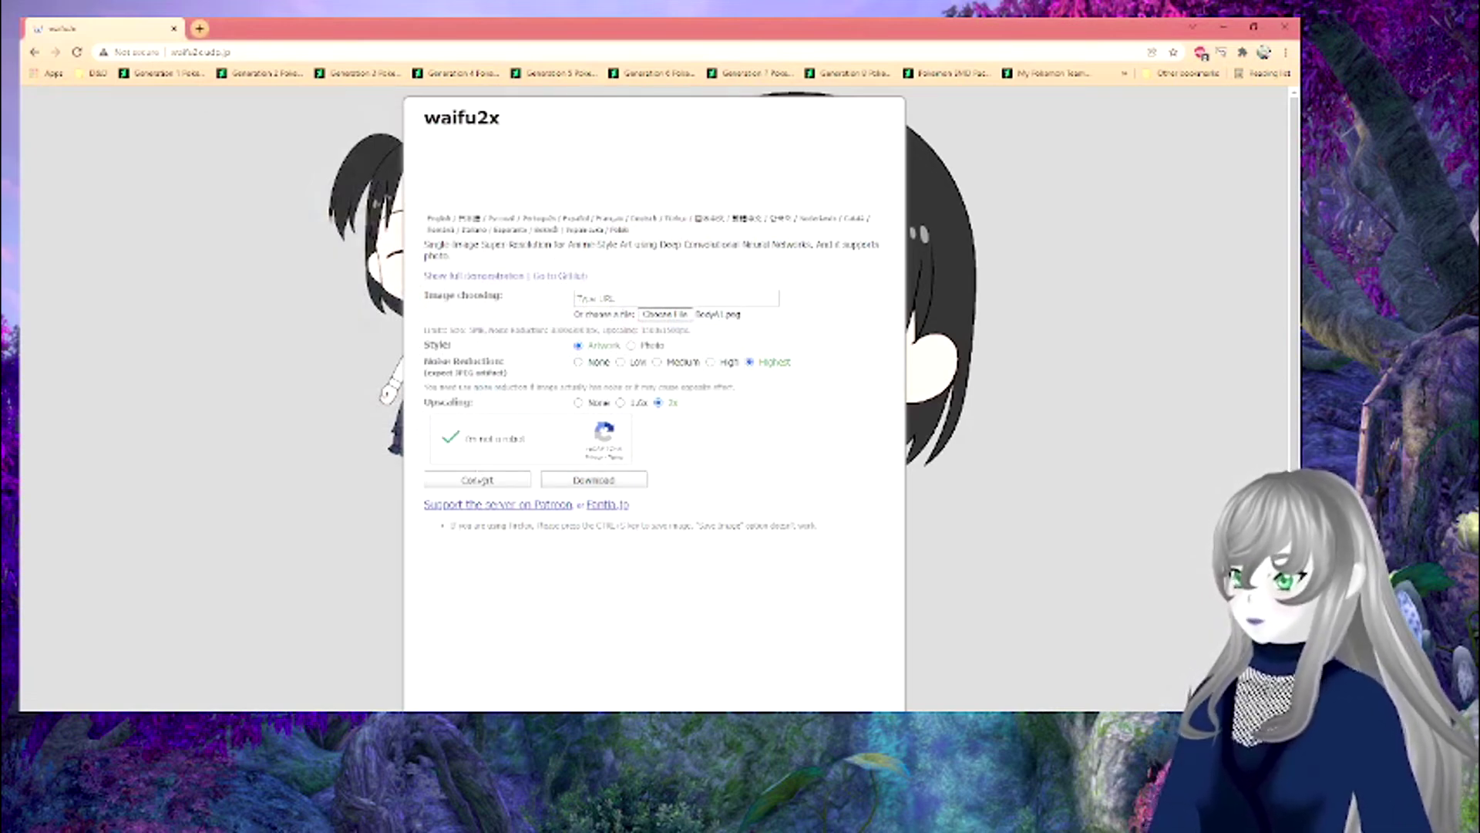
left_click(474, 478)
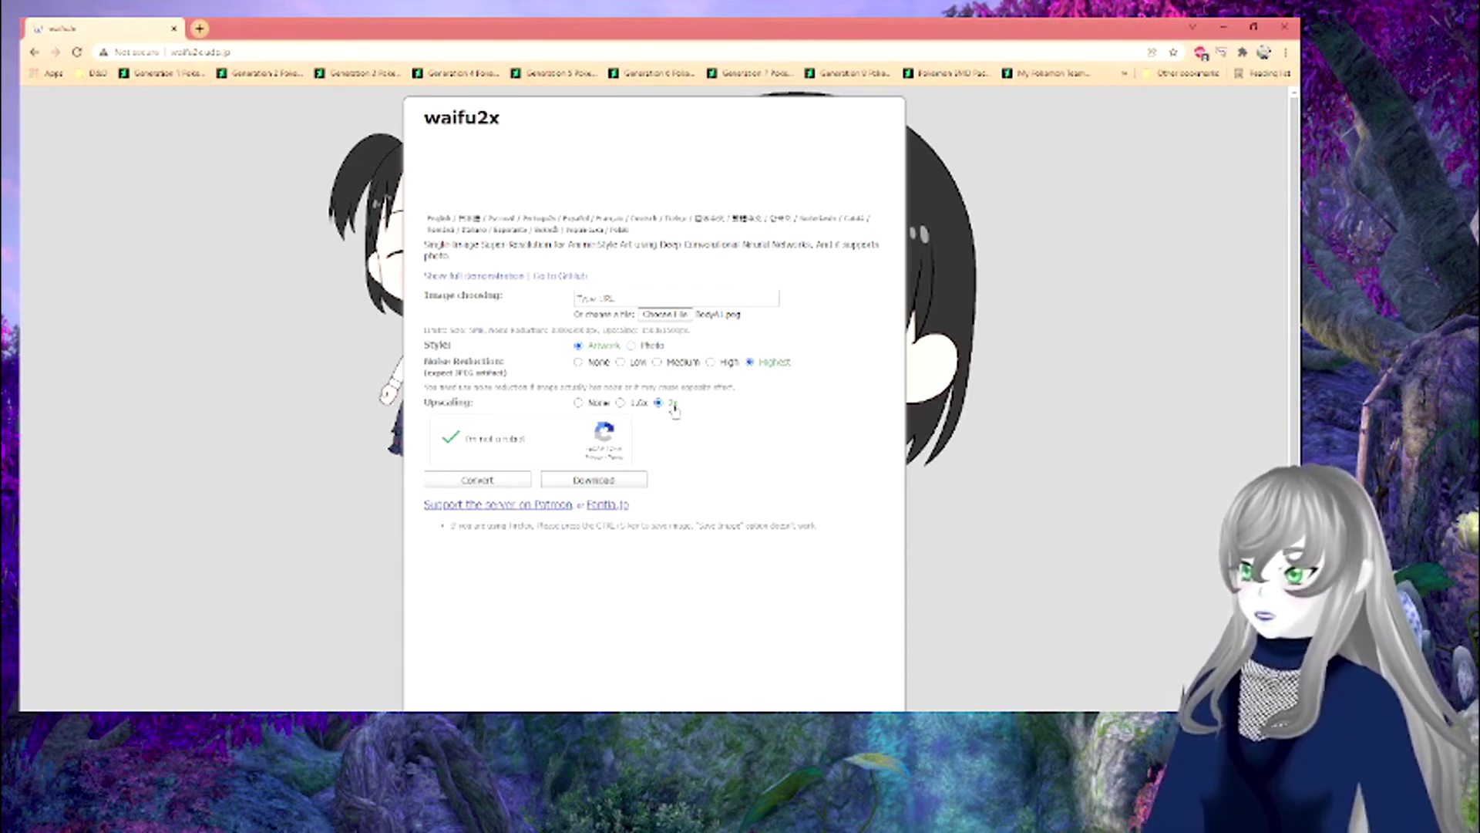
left_click(461, 480)
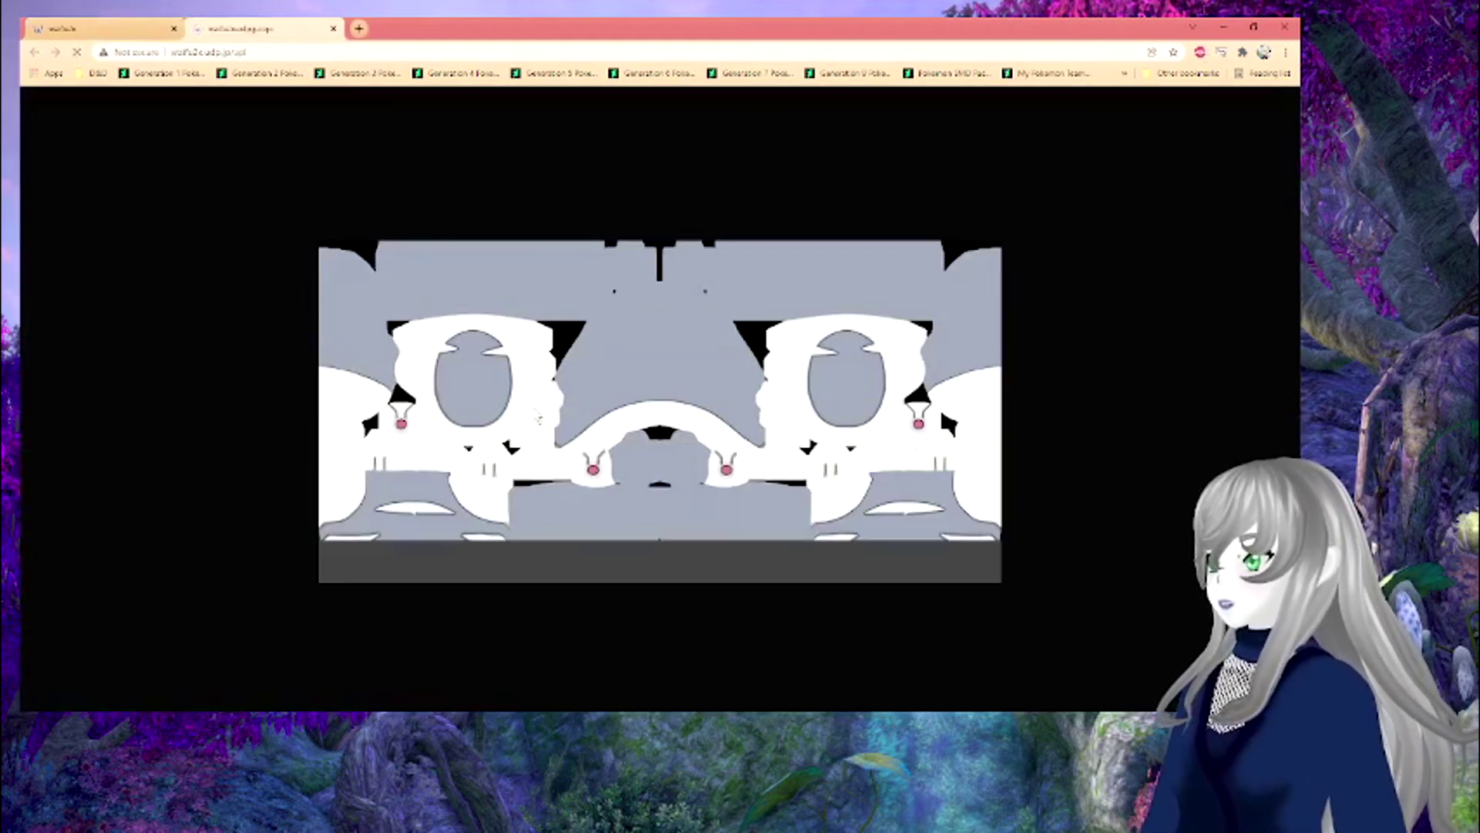
- Save the upscaled image over BodyA1.png in Purugly's Normal folder and close the result tab
right_click(663, 404)
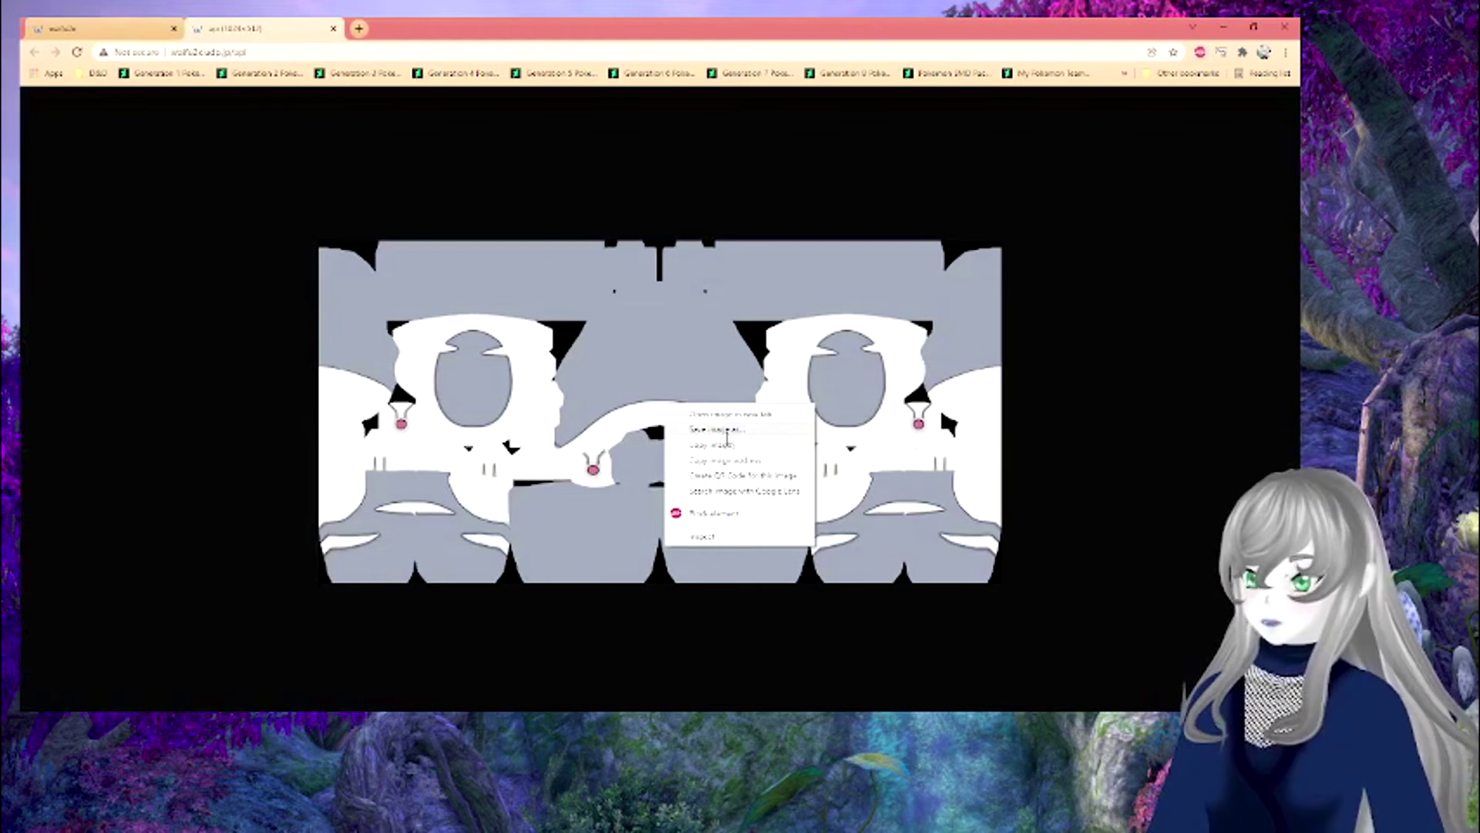
left_click(732, 436)
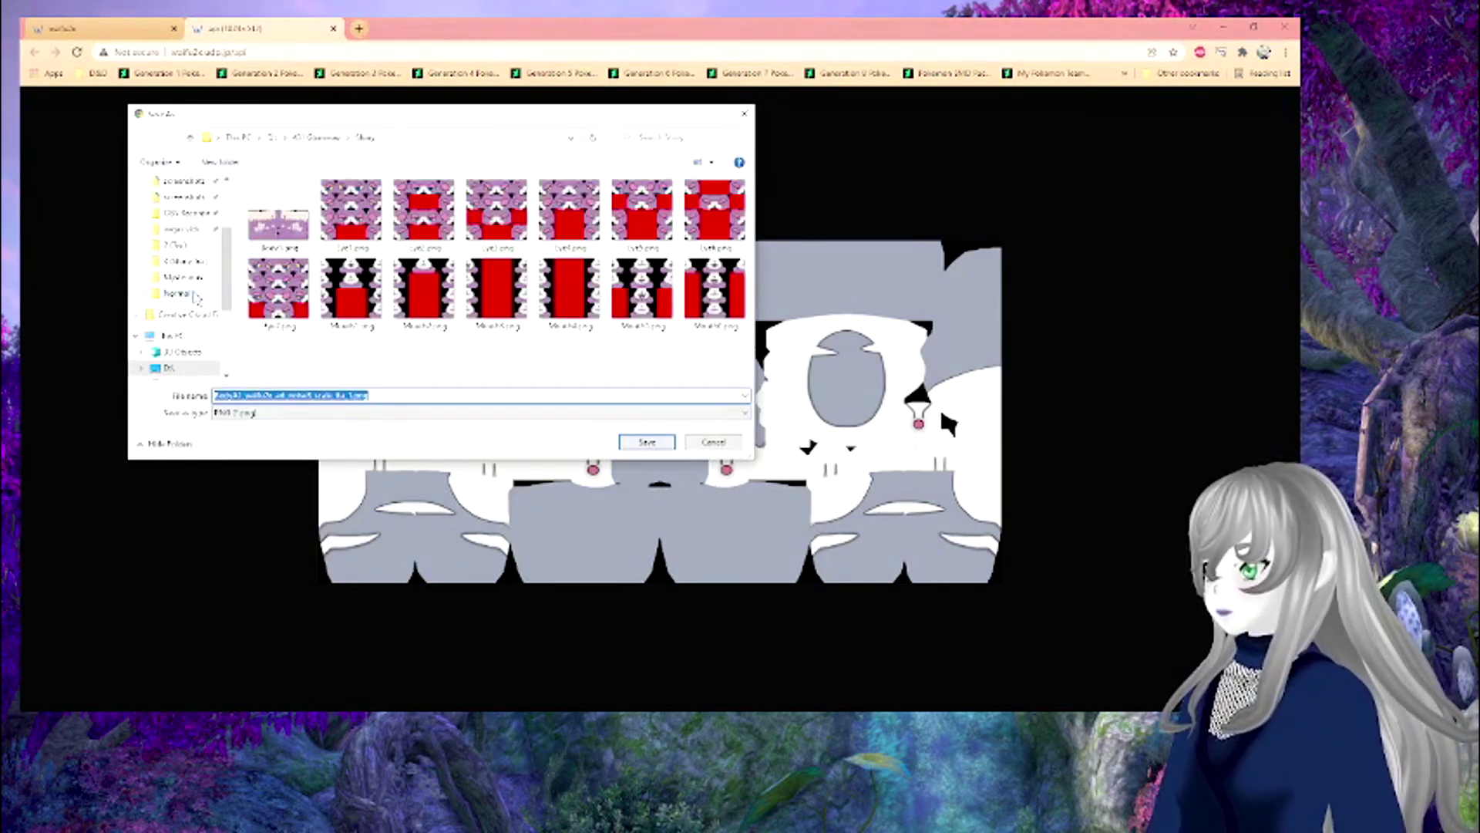
left_click(177, 293)
double_click(277, 224)
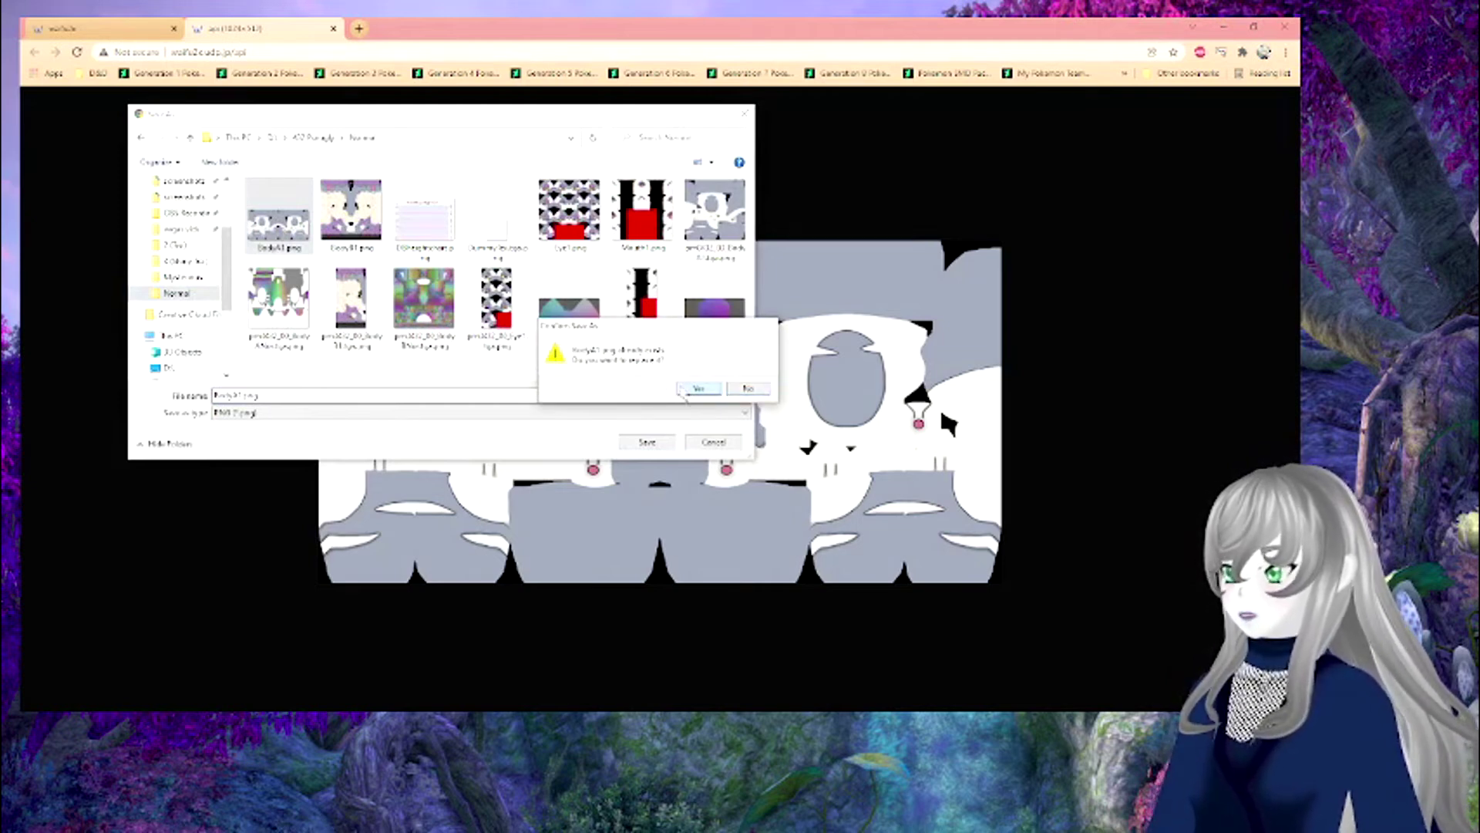
left_click(694, 390)
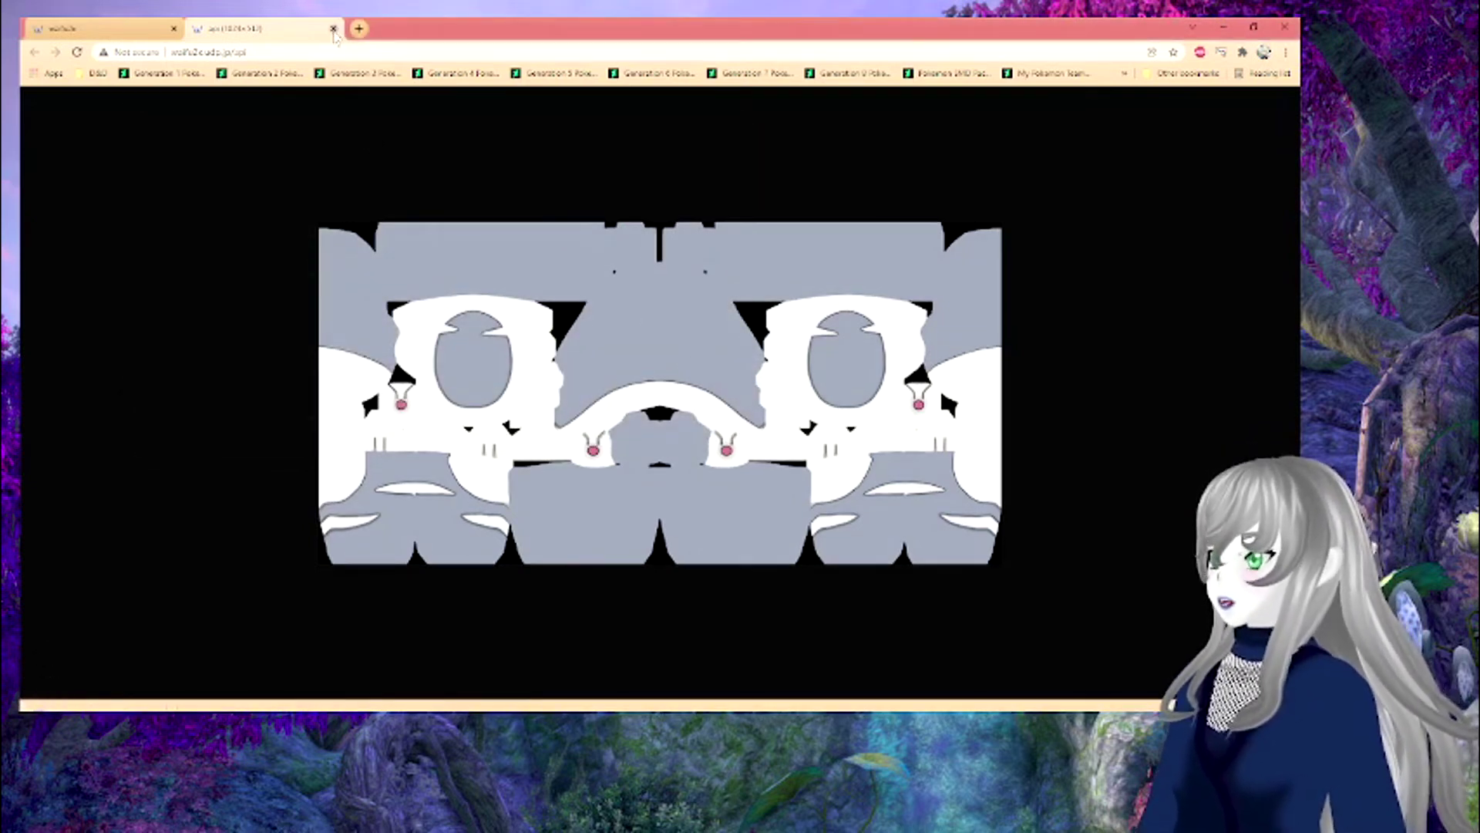
left_click(337, 29)
- Choose BodyB1.png as the next image, pass the robot check and convert it with 2x upscaling
left_click(640, 316)
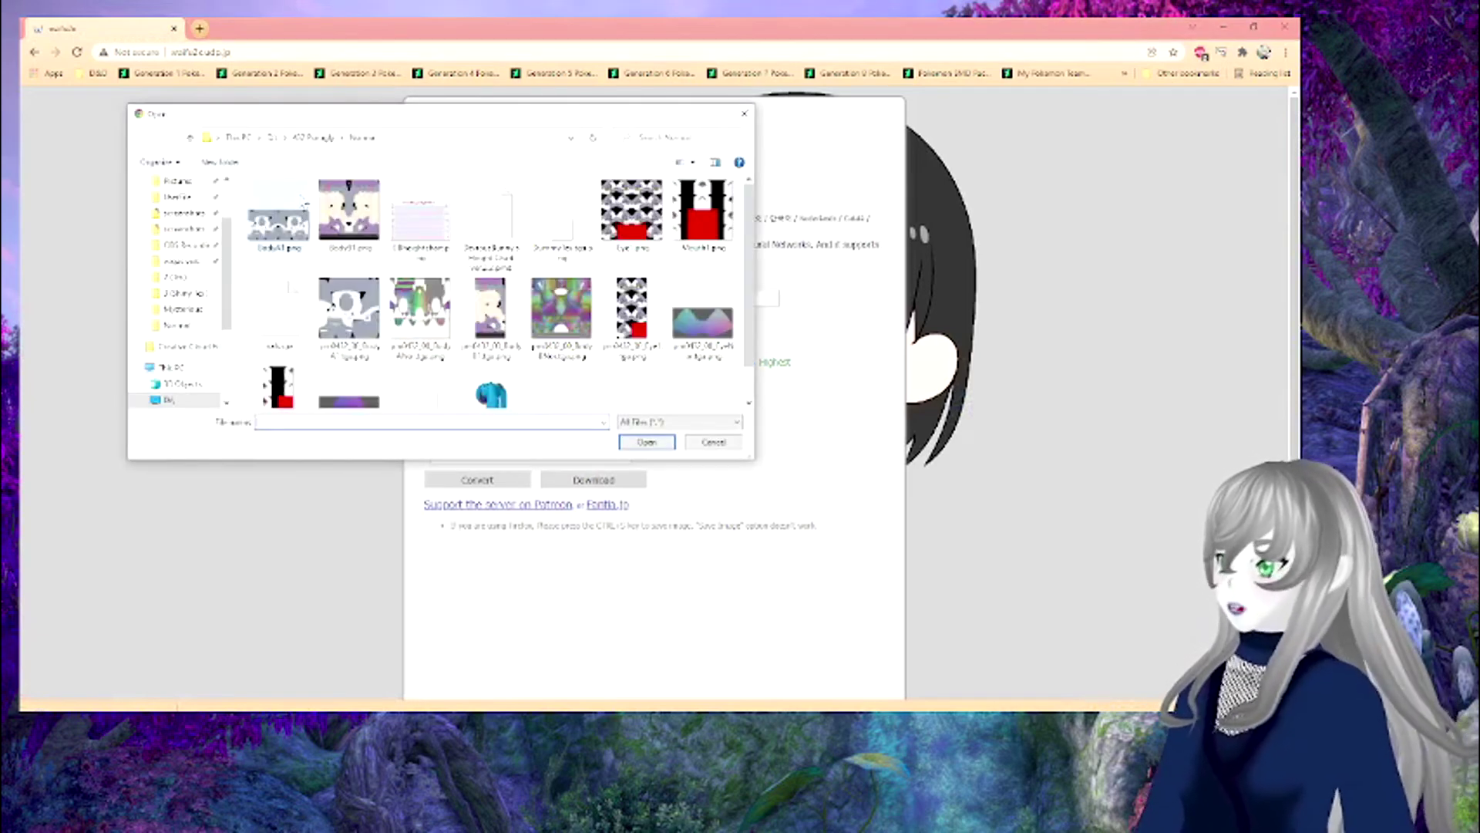
double_click(346, 223)
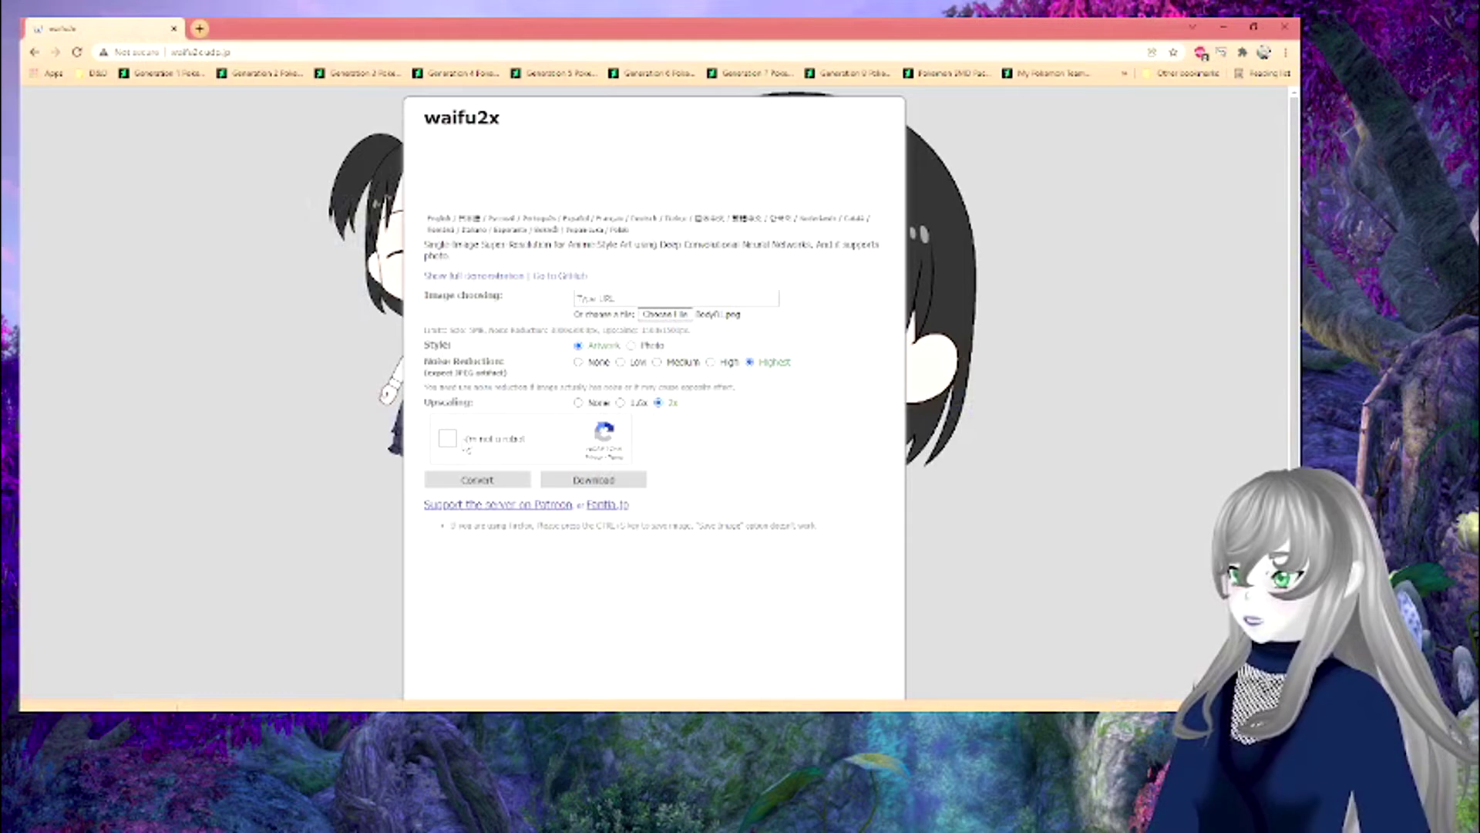
left_click(448, 439)
left_click(453, 480)
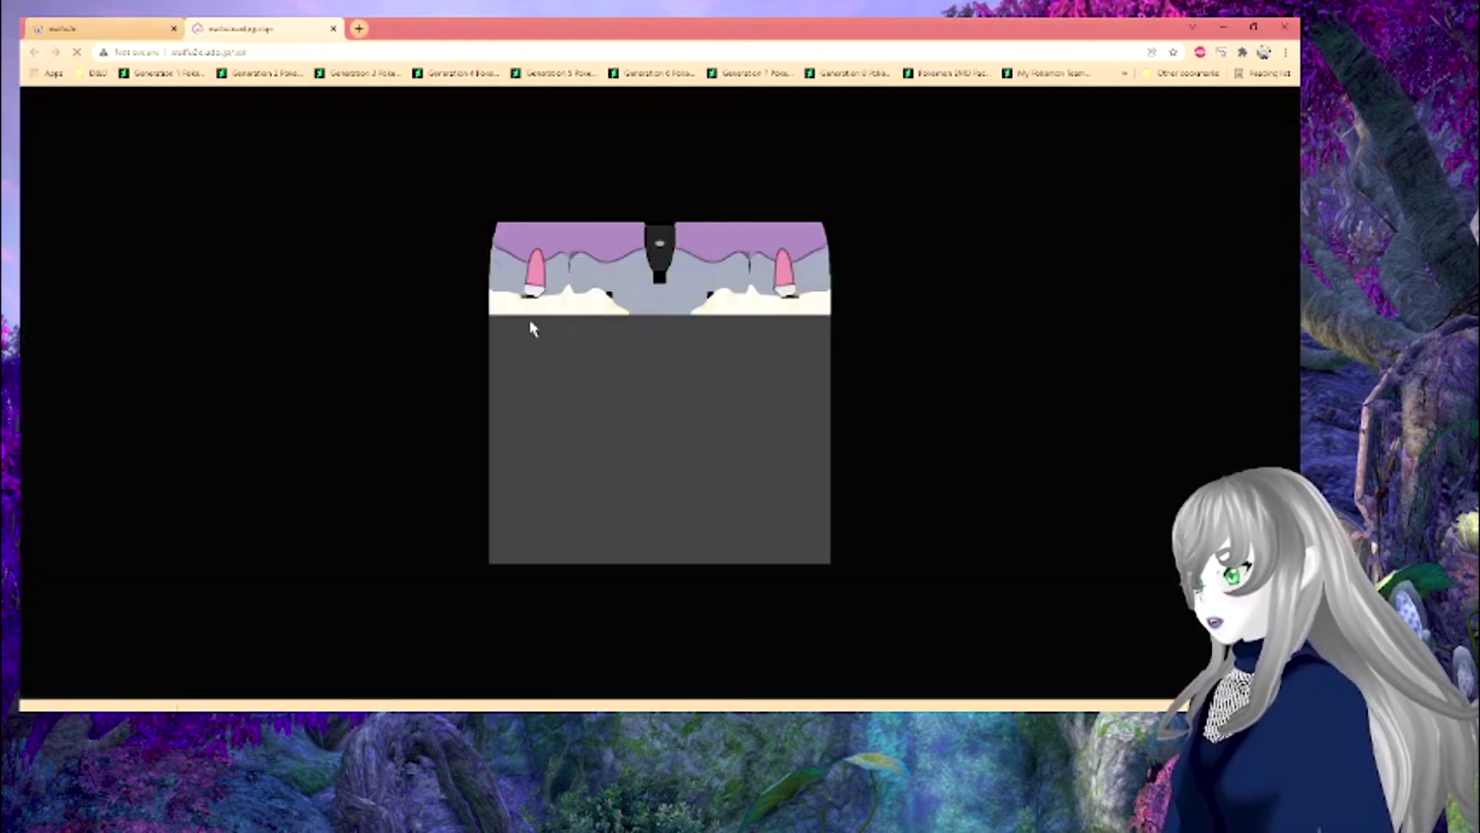
- Save the upscaled image over BodyB1.png in the Normal folder and close the result tab
right_click(665, 349)
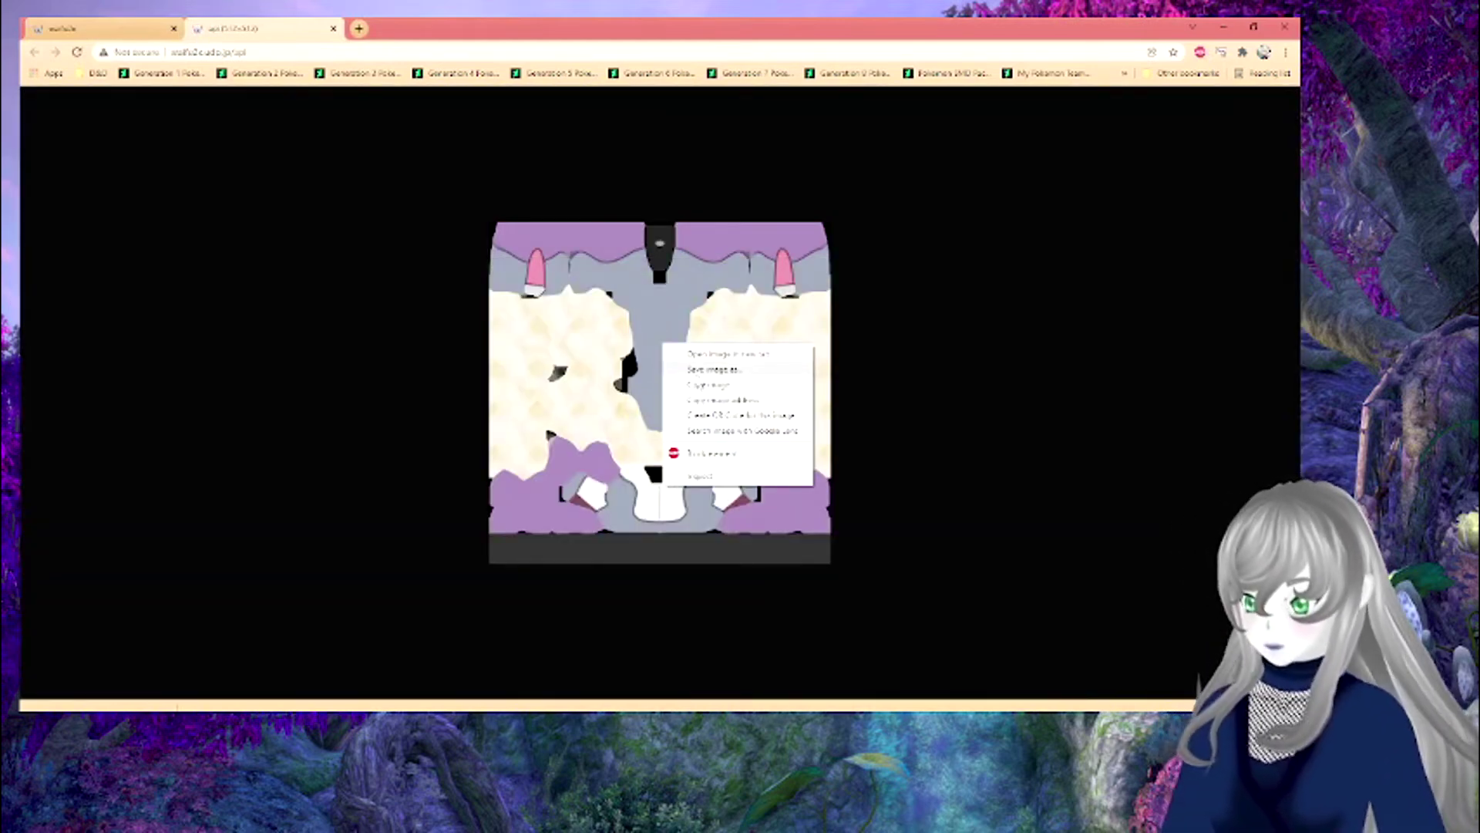
left_click(713, 371)
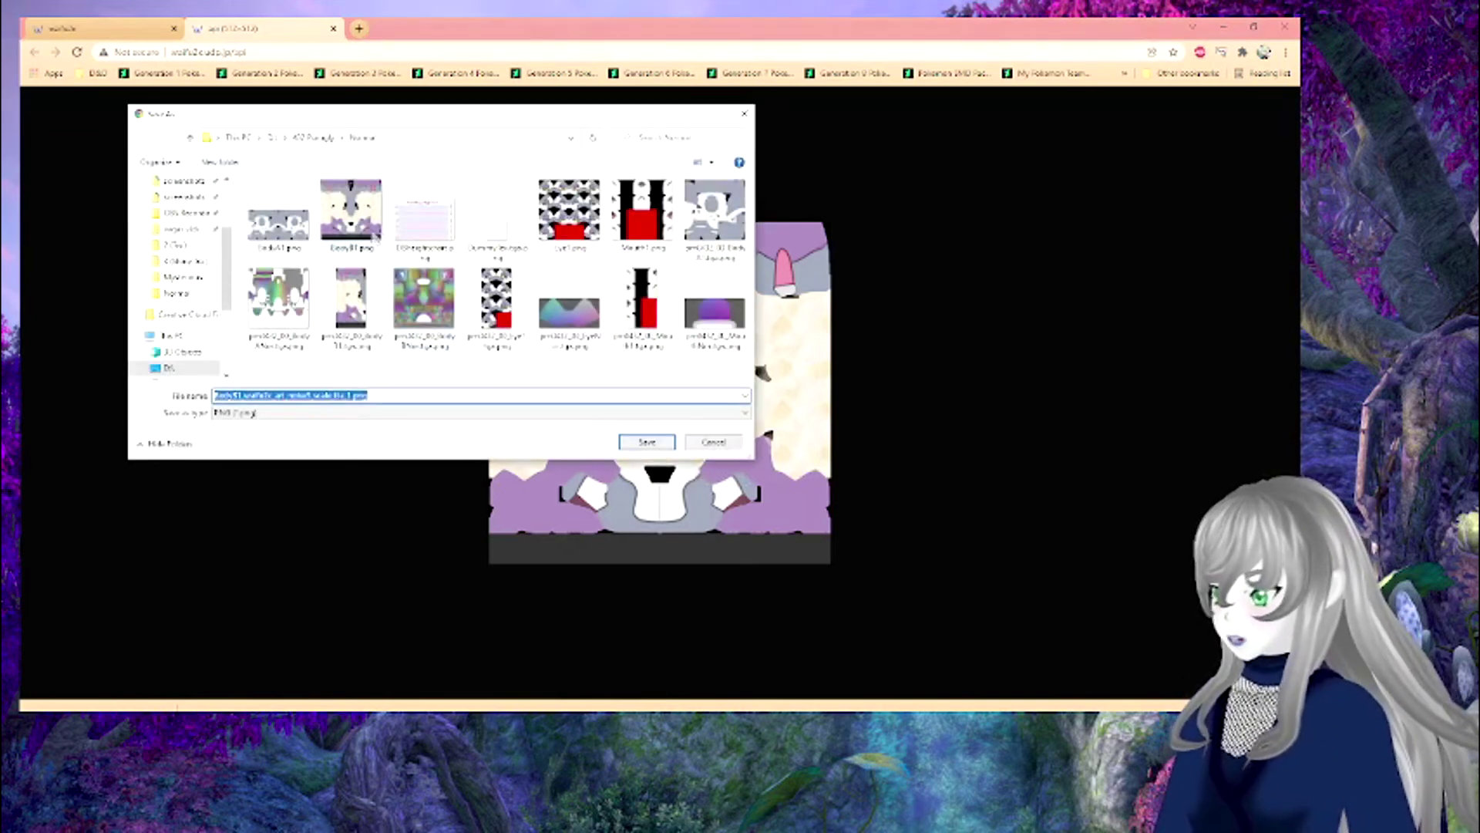
double_click(374, 232)
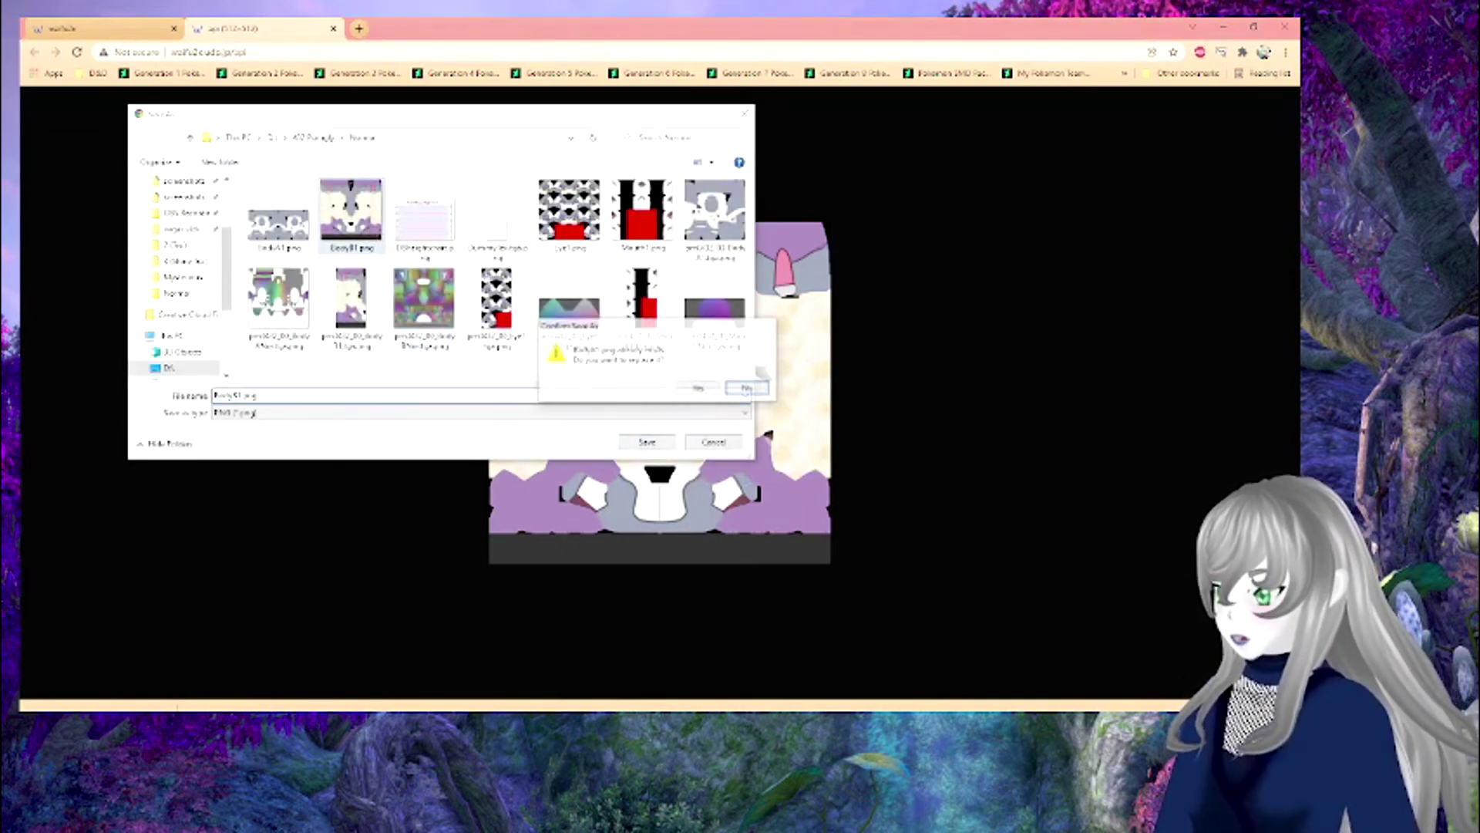
left_click(698, 389)
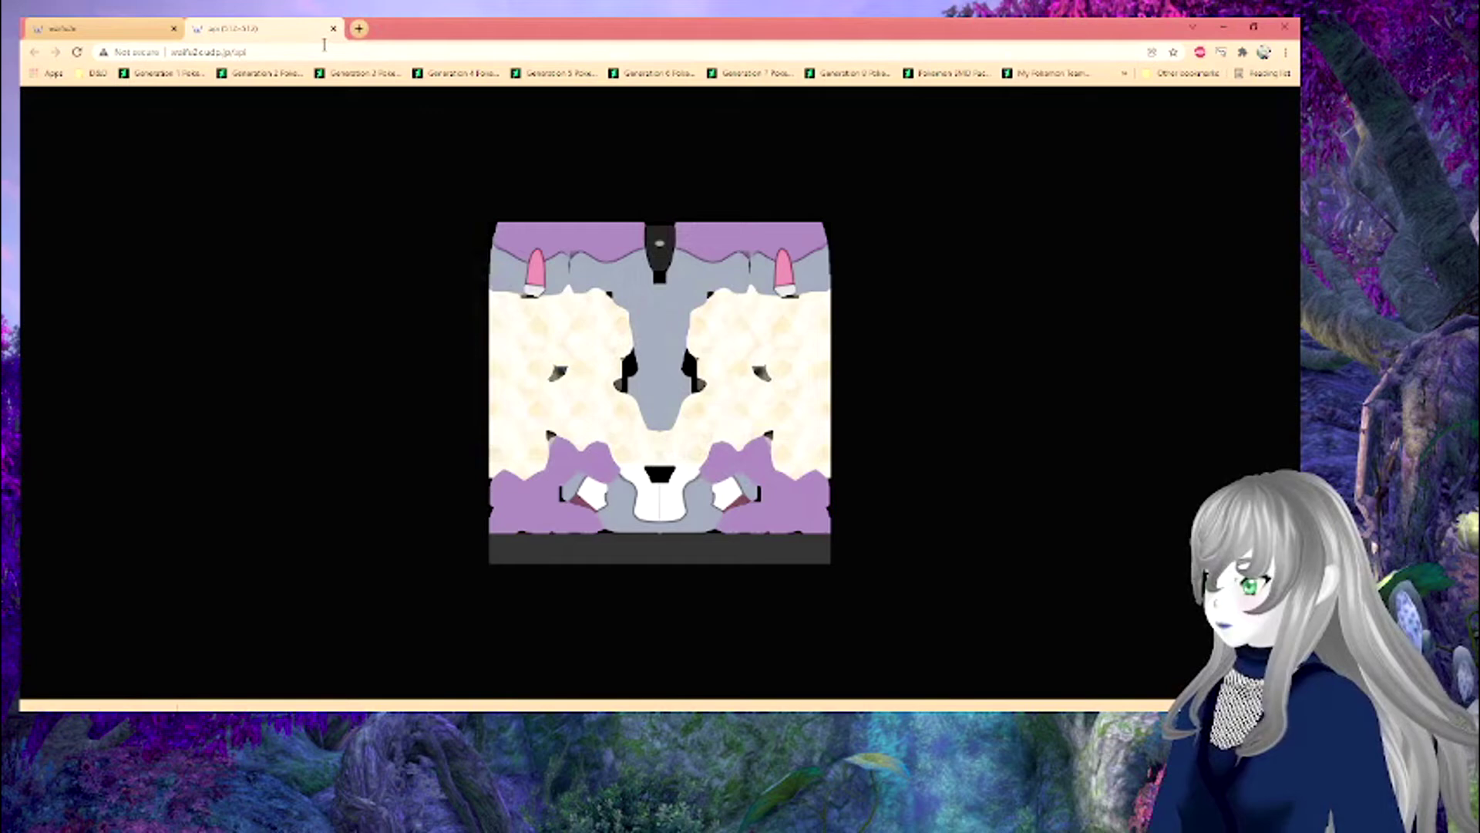
left_click(333, 29)
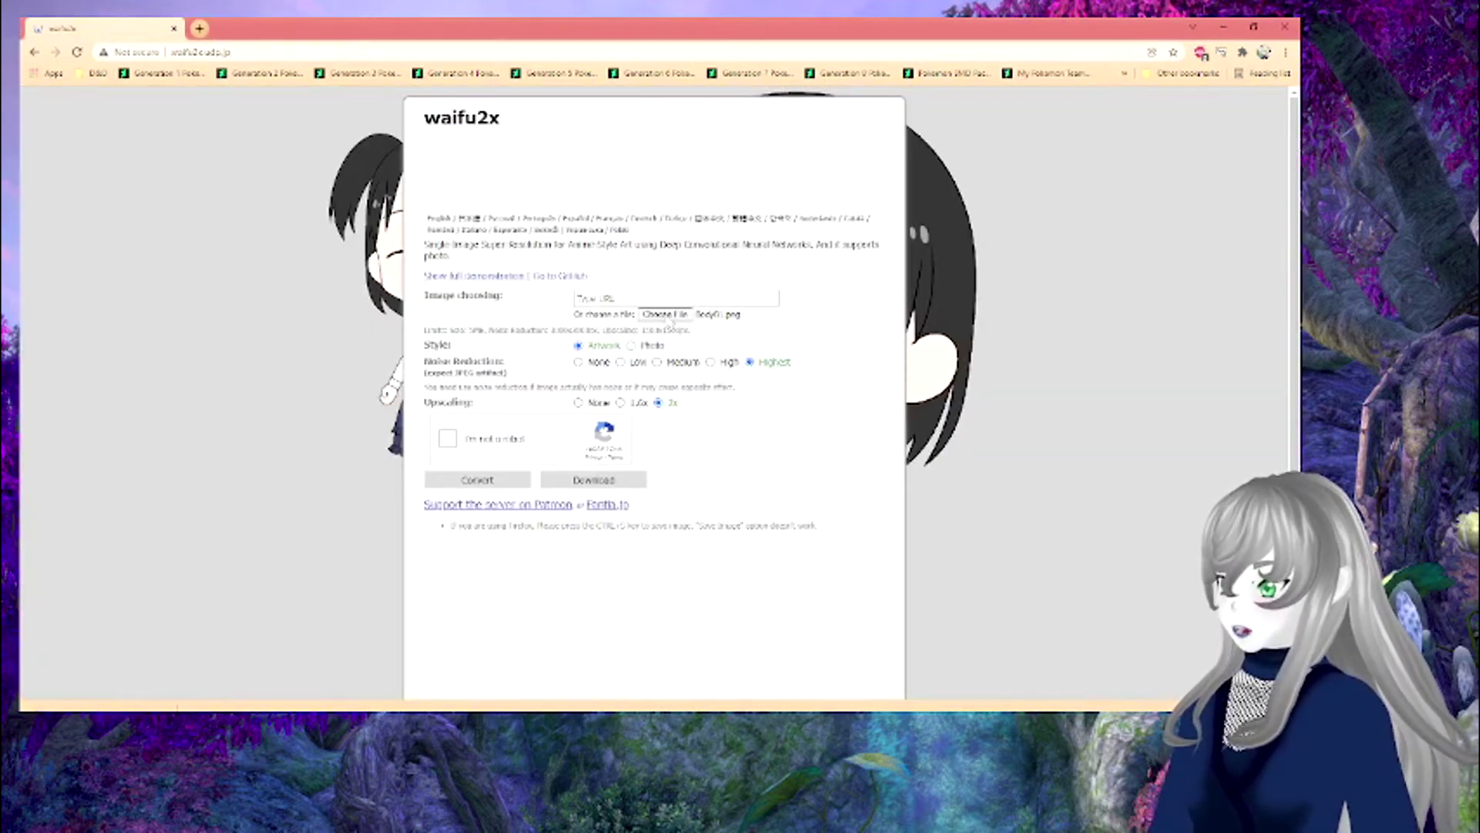
- Choose Eye1.png, solve the stairs image challenge and convert the texture with 2x upscaling
left_click(664, 316)
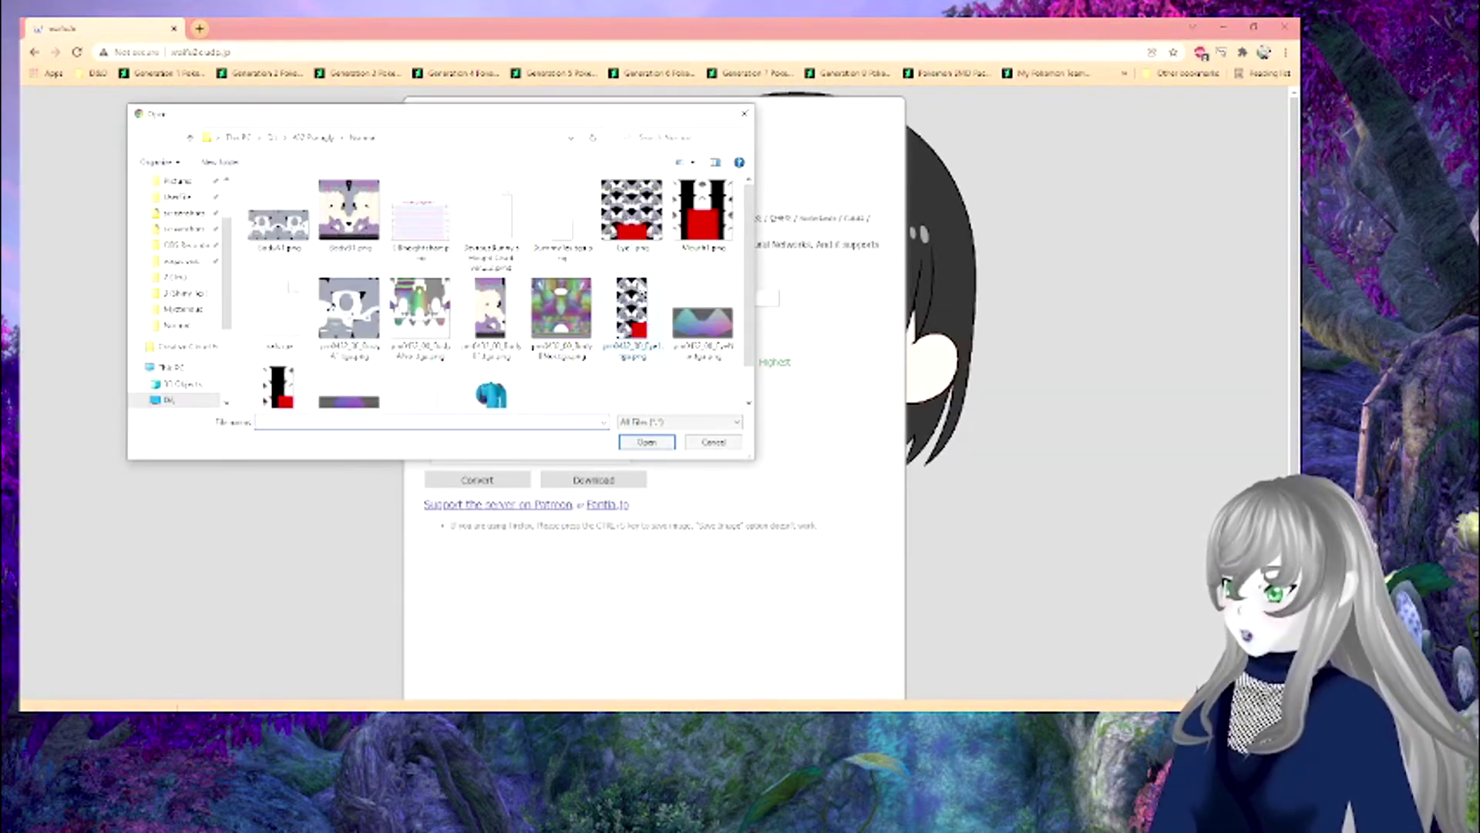
double_click(621, 231)
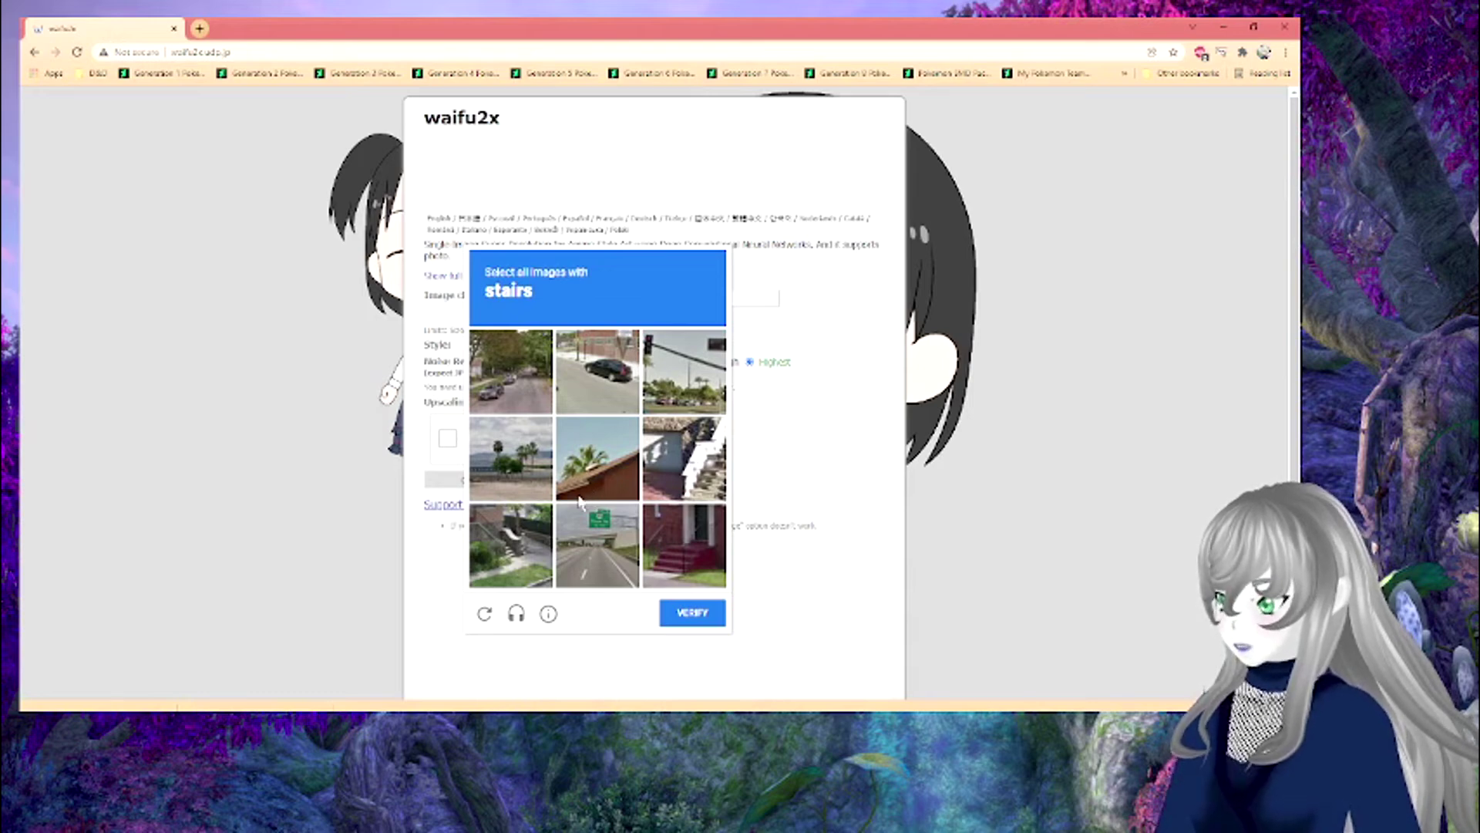
left_click(684, 458)
left_click(684, 545)
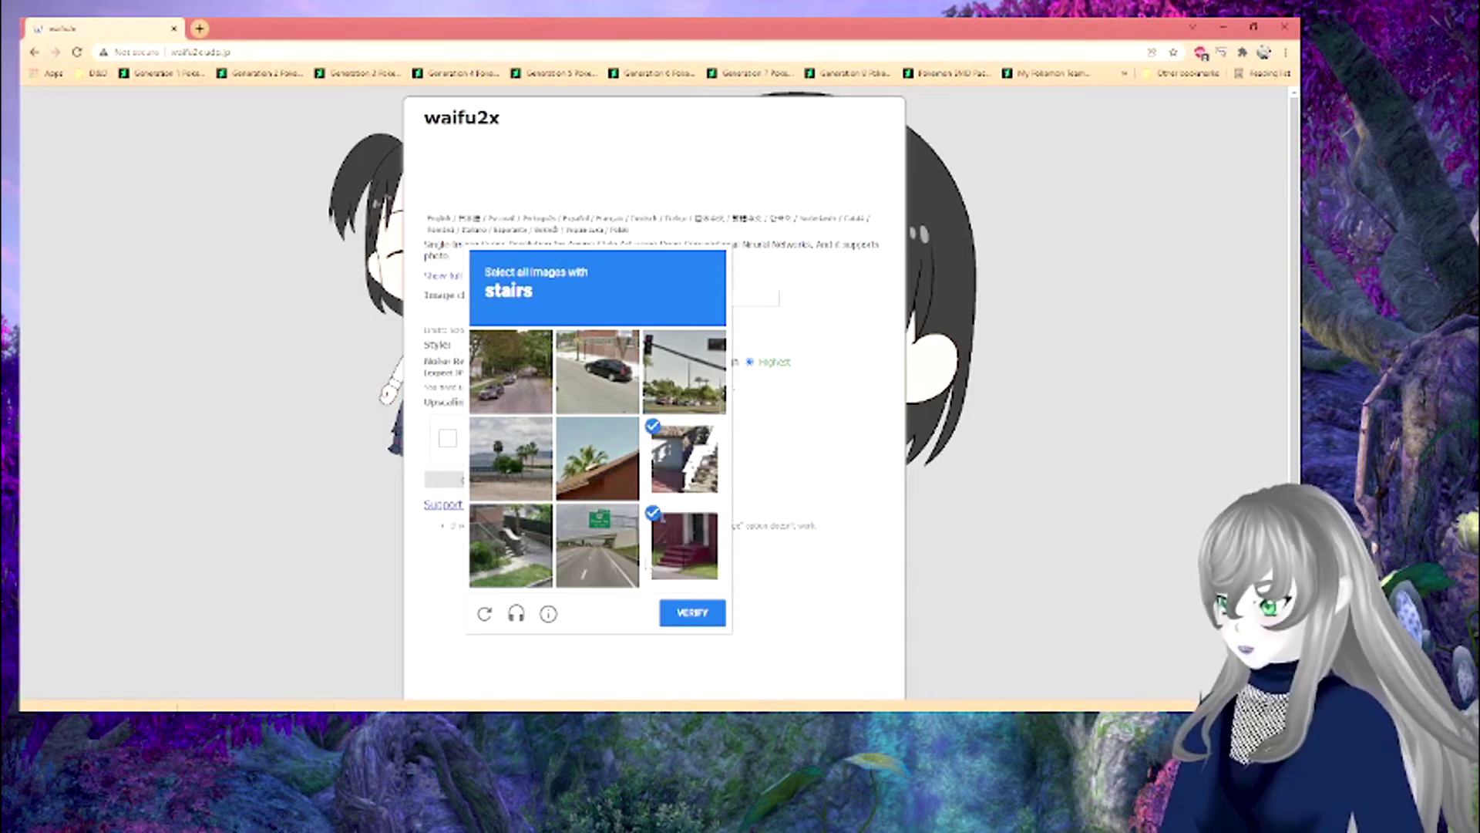
left_click(512, 570)
left_click(693, 612)
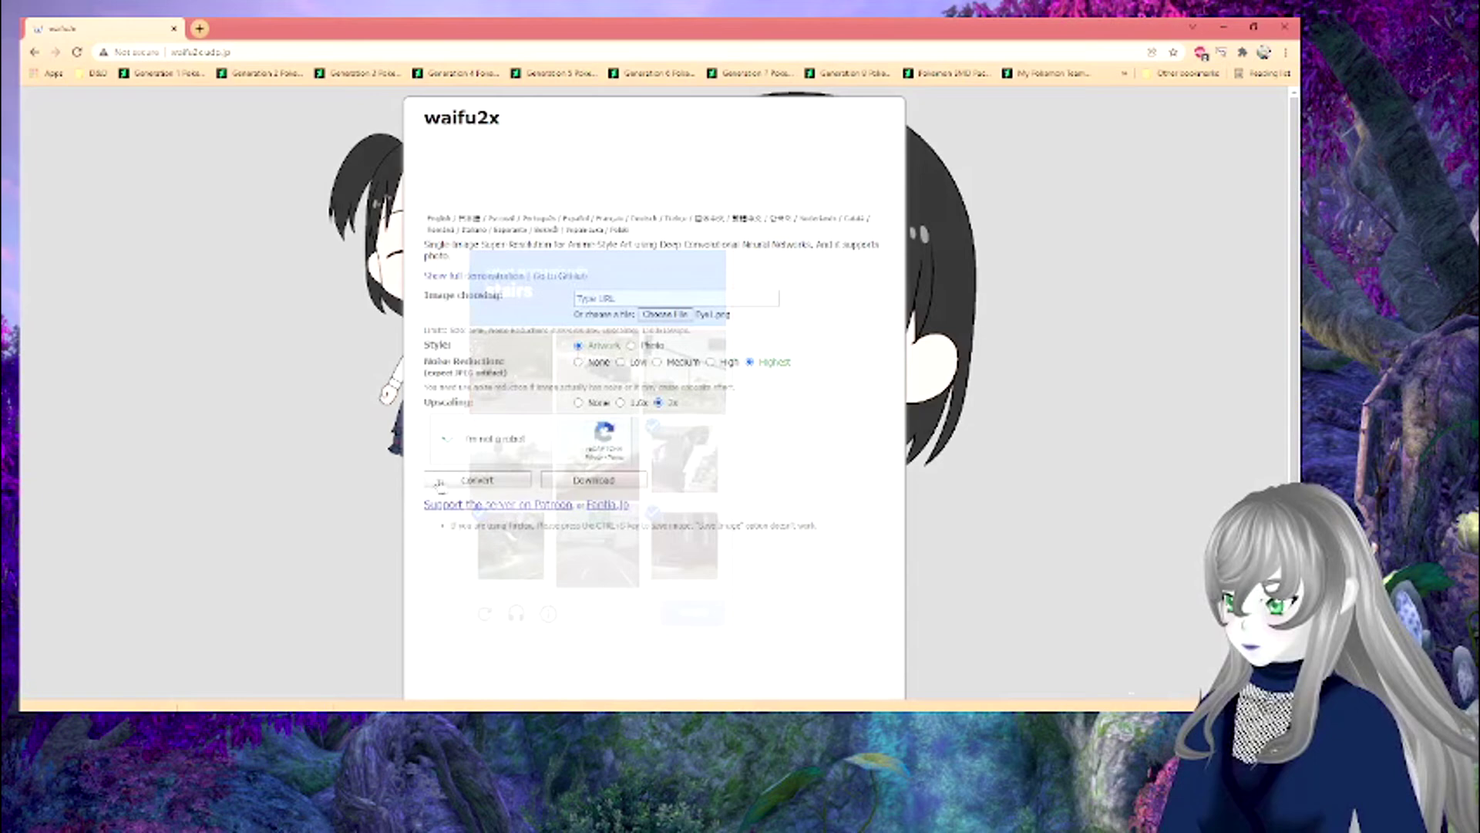
left_click(455, 480)
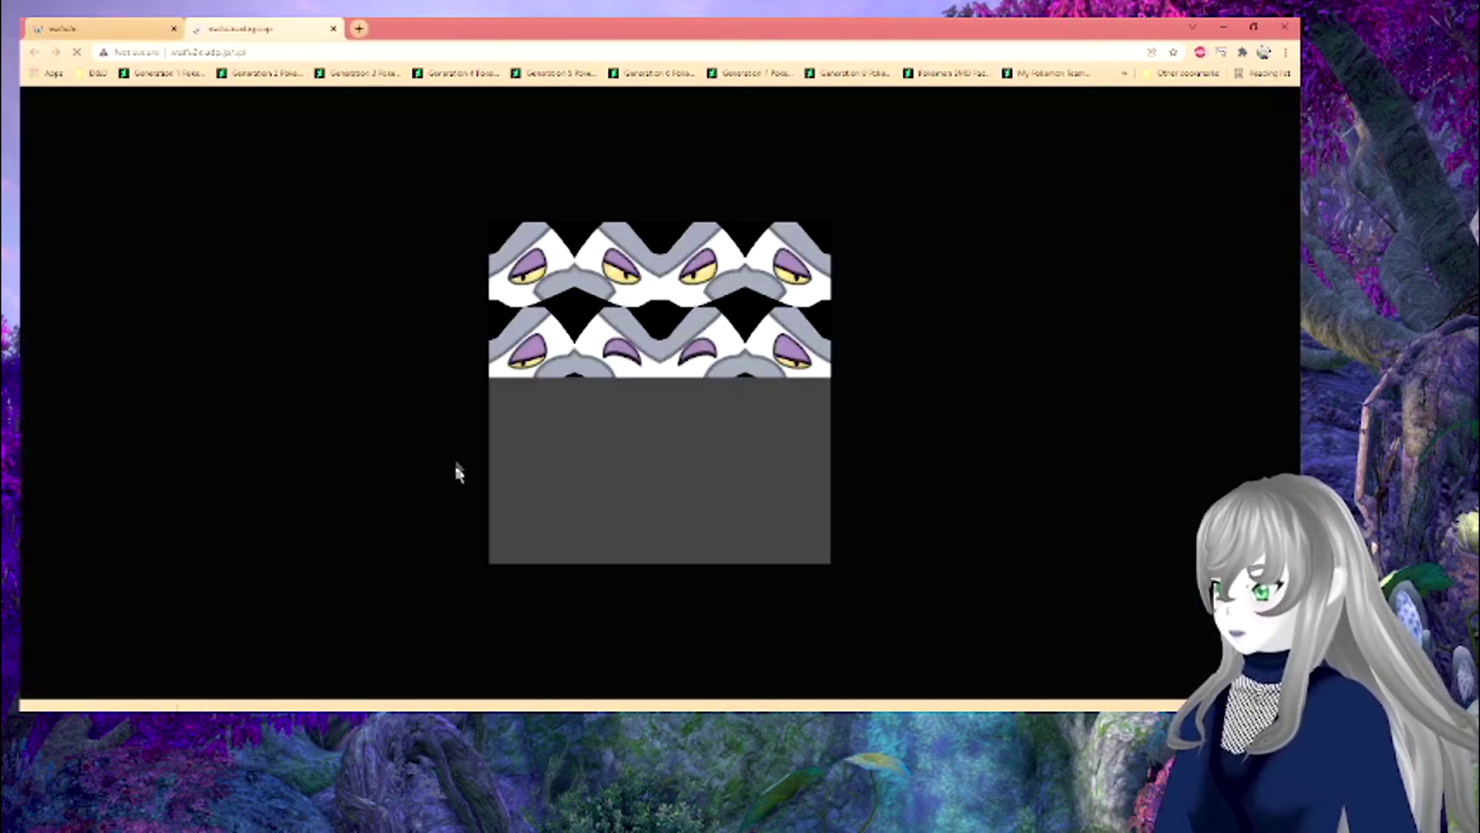
- Save the upscaled eye texture over Eye1.png in the Normal folder and close the result tab
right_click(632, 410)
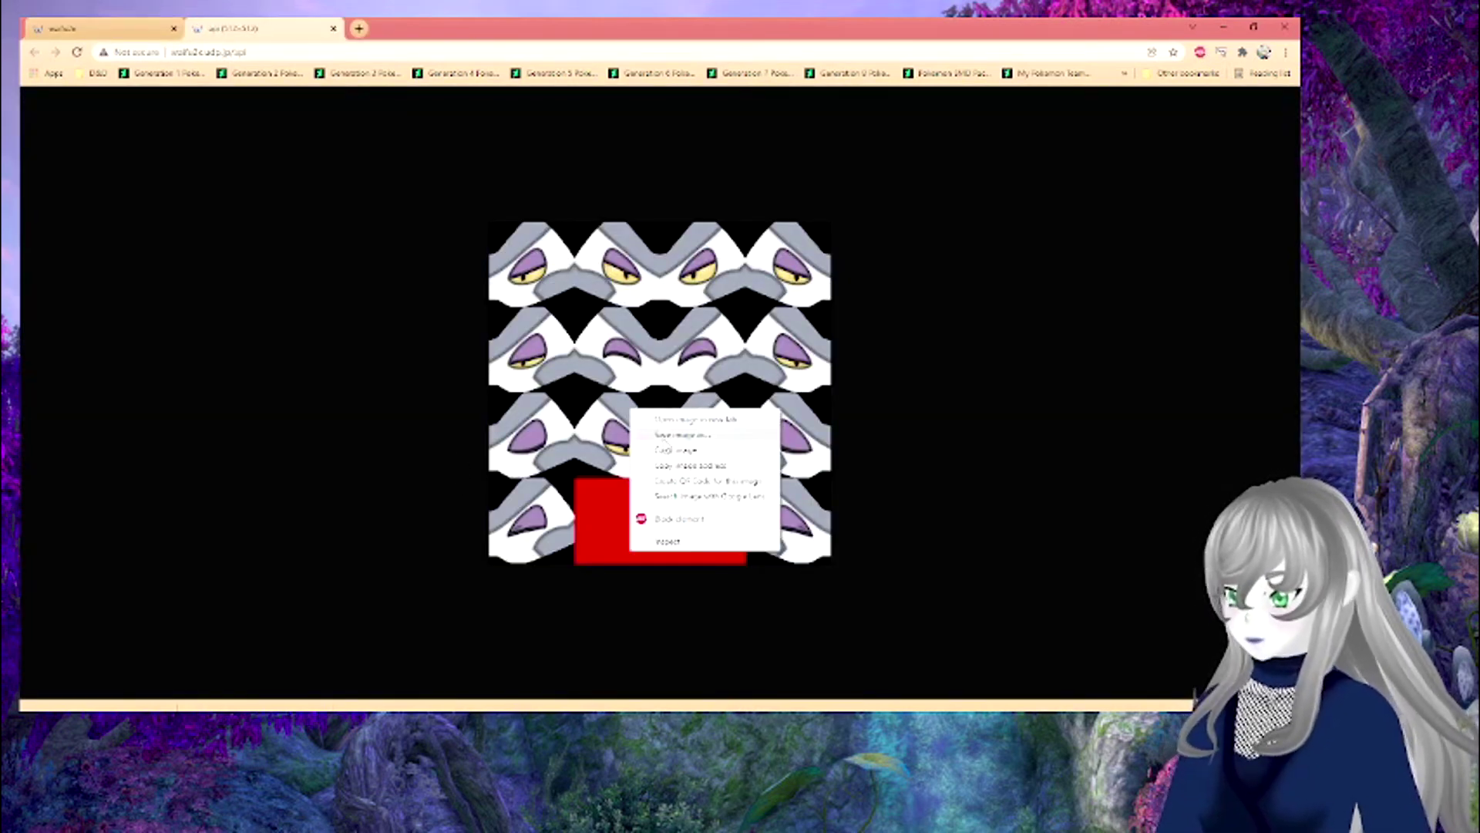
left_click(680, 437)
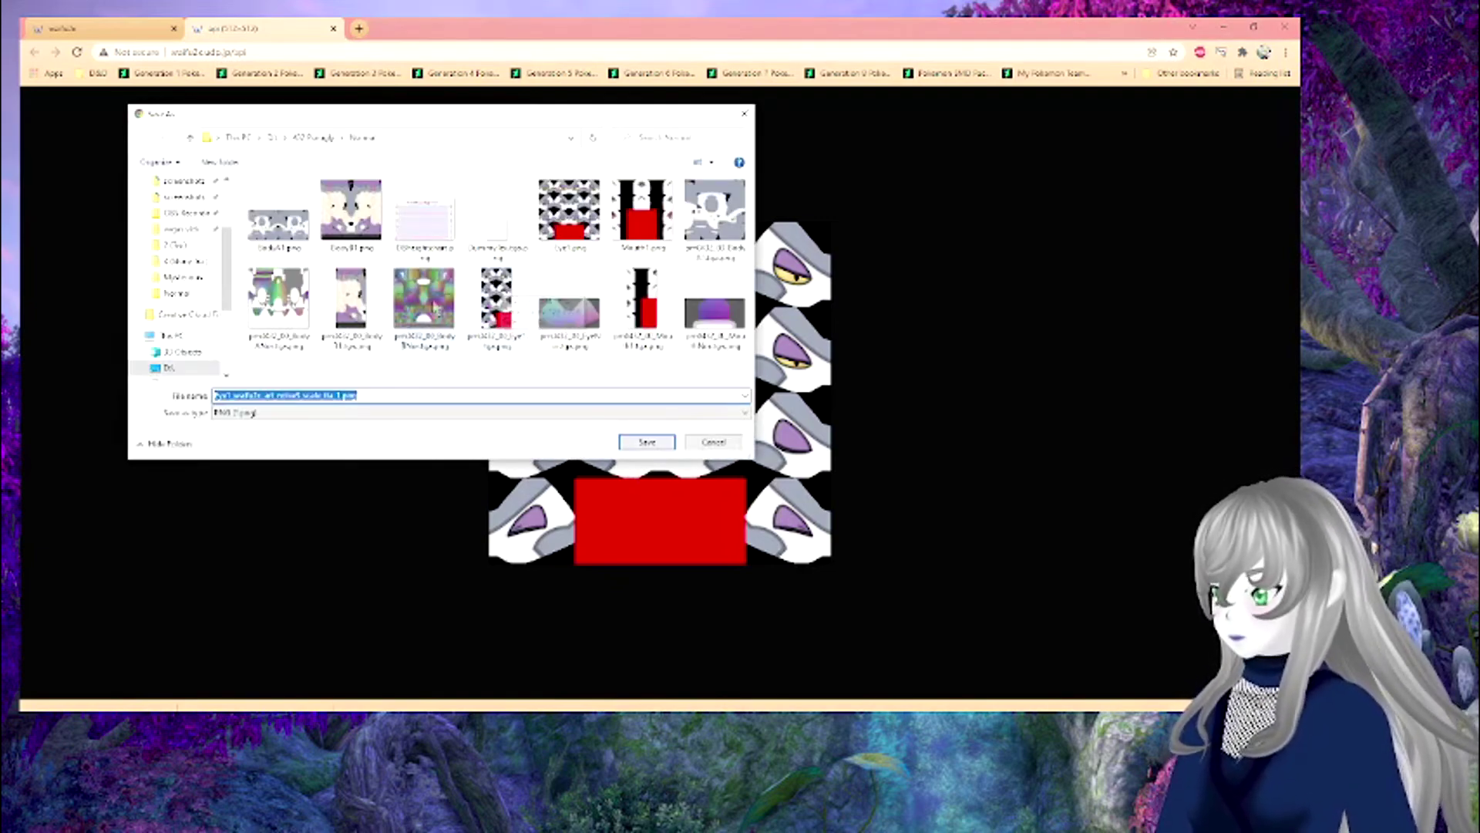
left_click(573, 238)
left_click(647, 442)
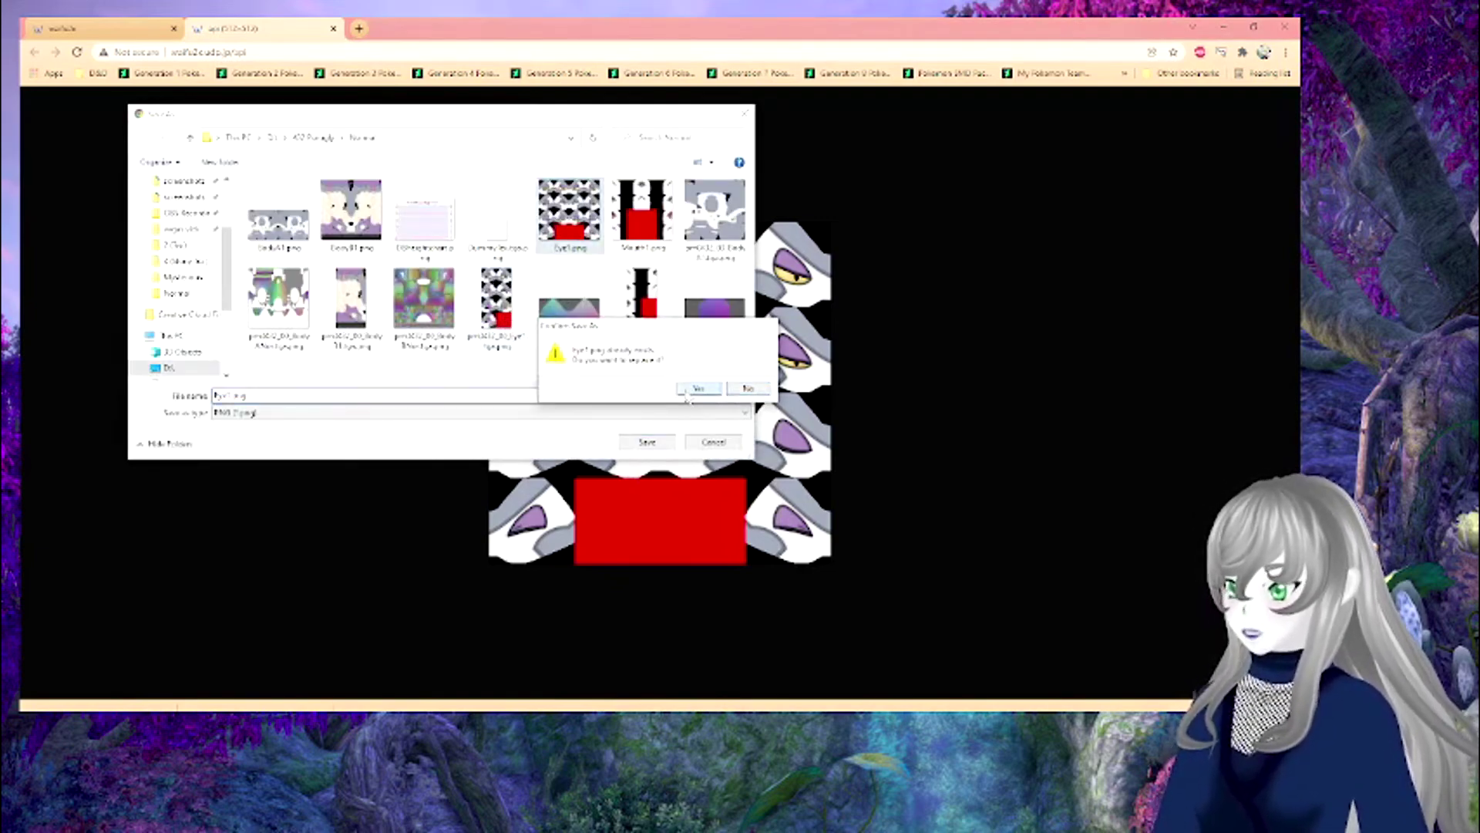
left_click(705, 393)
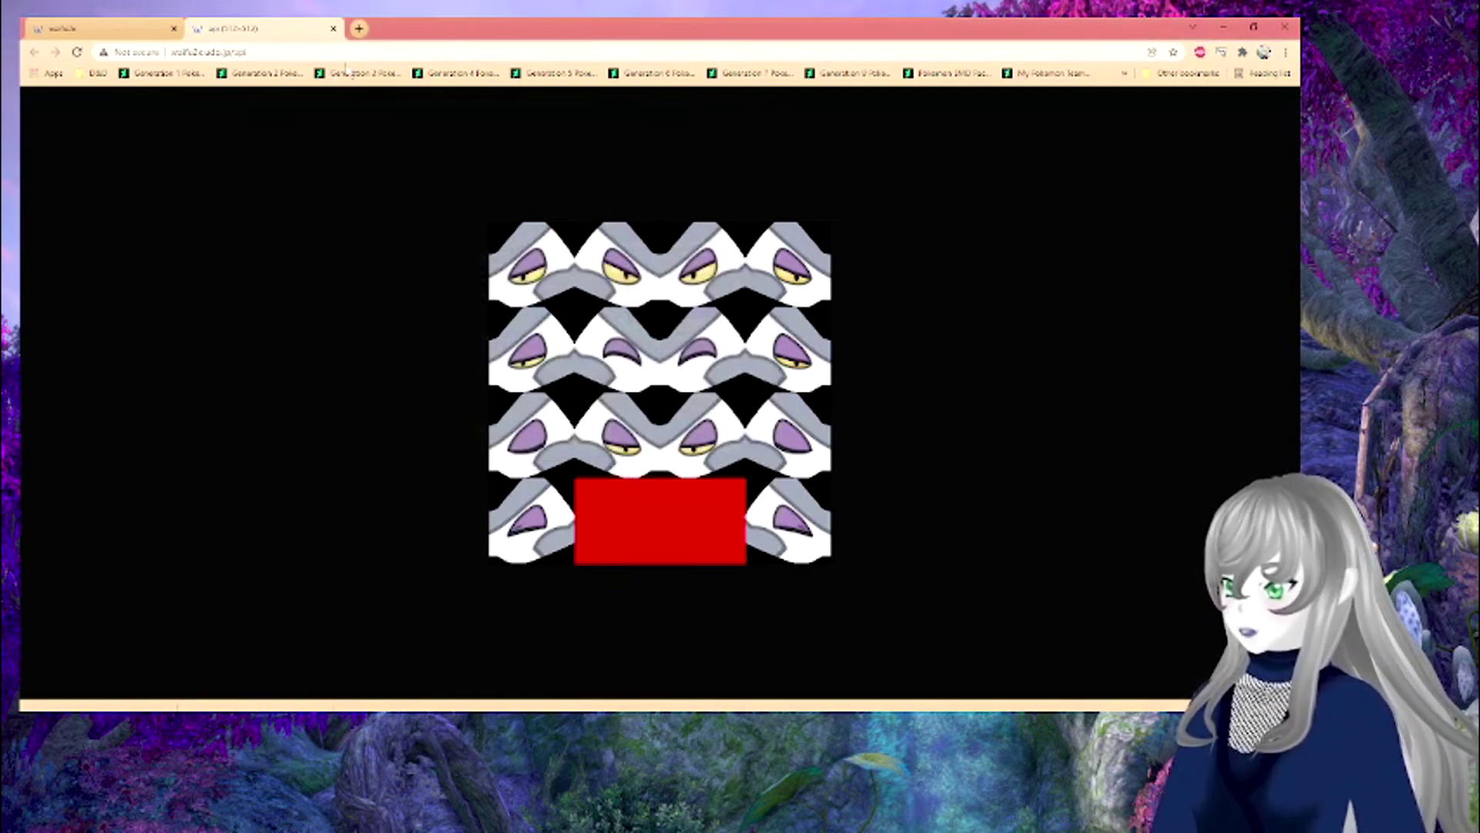
left_click(333, 28)
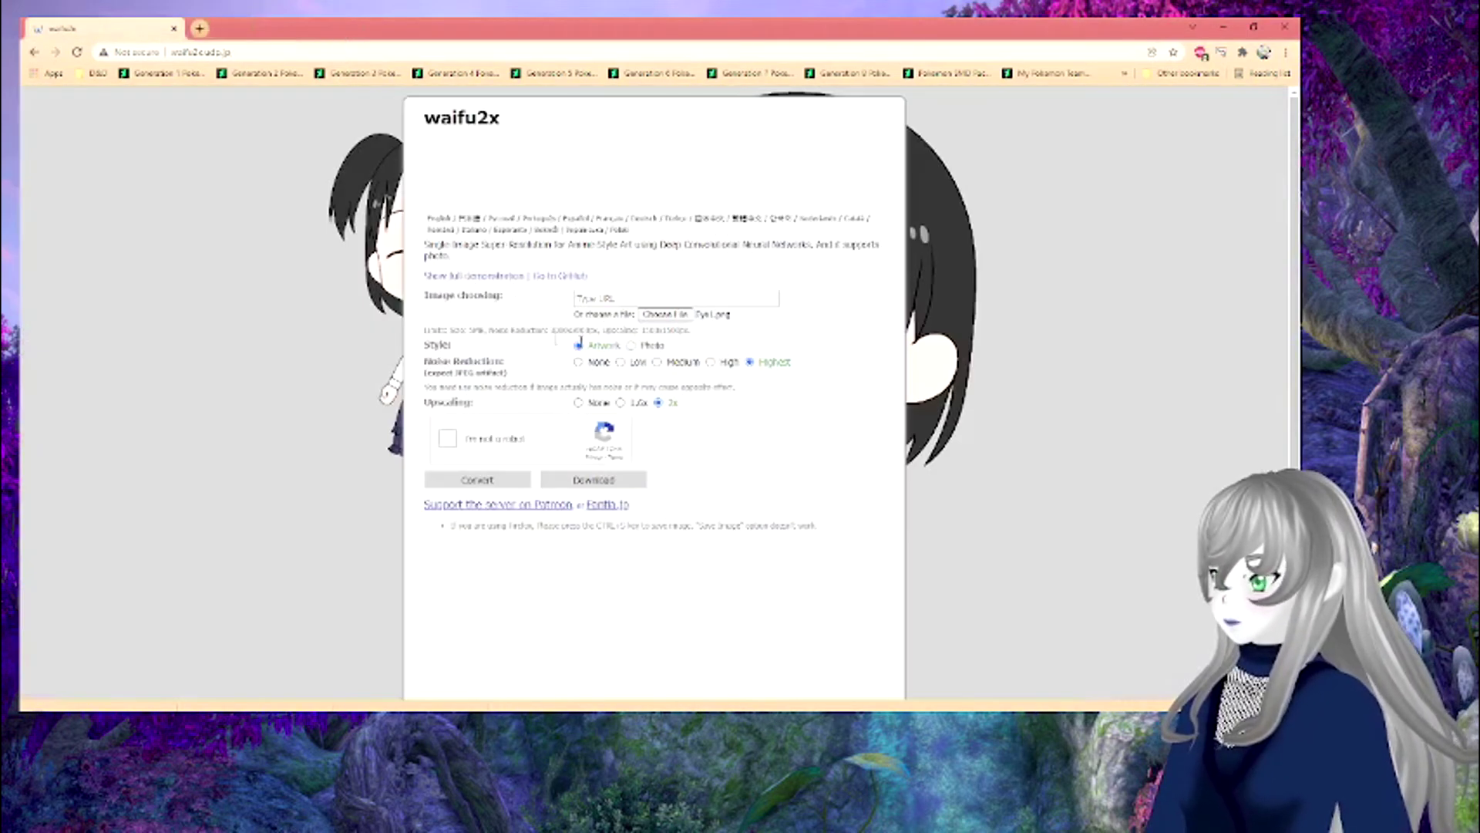
- Choose Mouth1.png, pass the robot check and convert the mouth texture with 2x upscaling
left_click(674, 316)
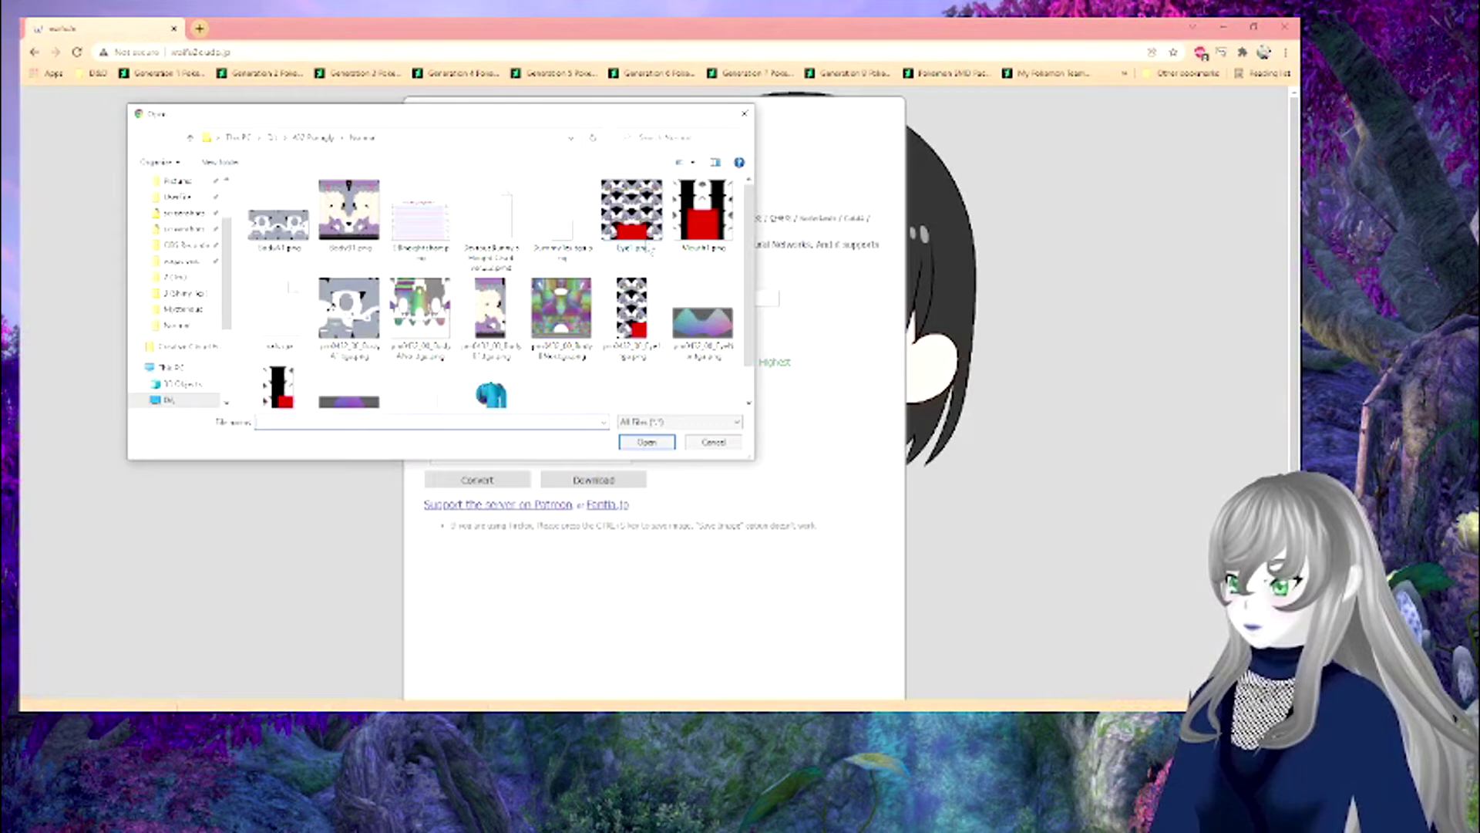
double_click(695, 242)
left_click(448, 438)
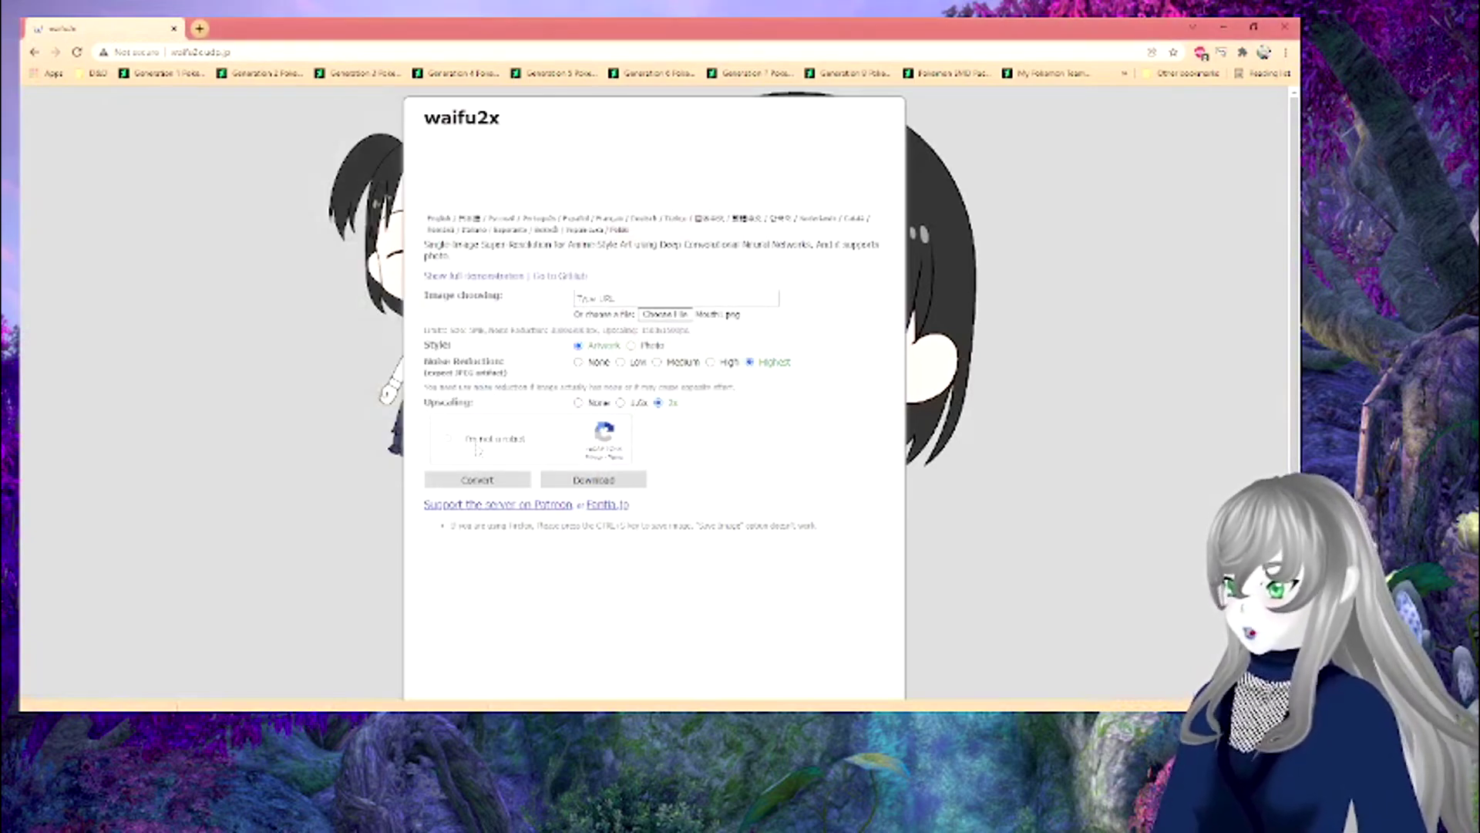
left_click(457, 480)
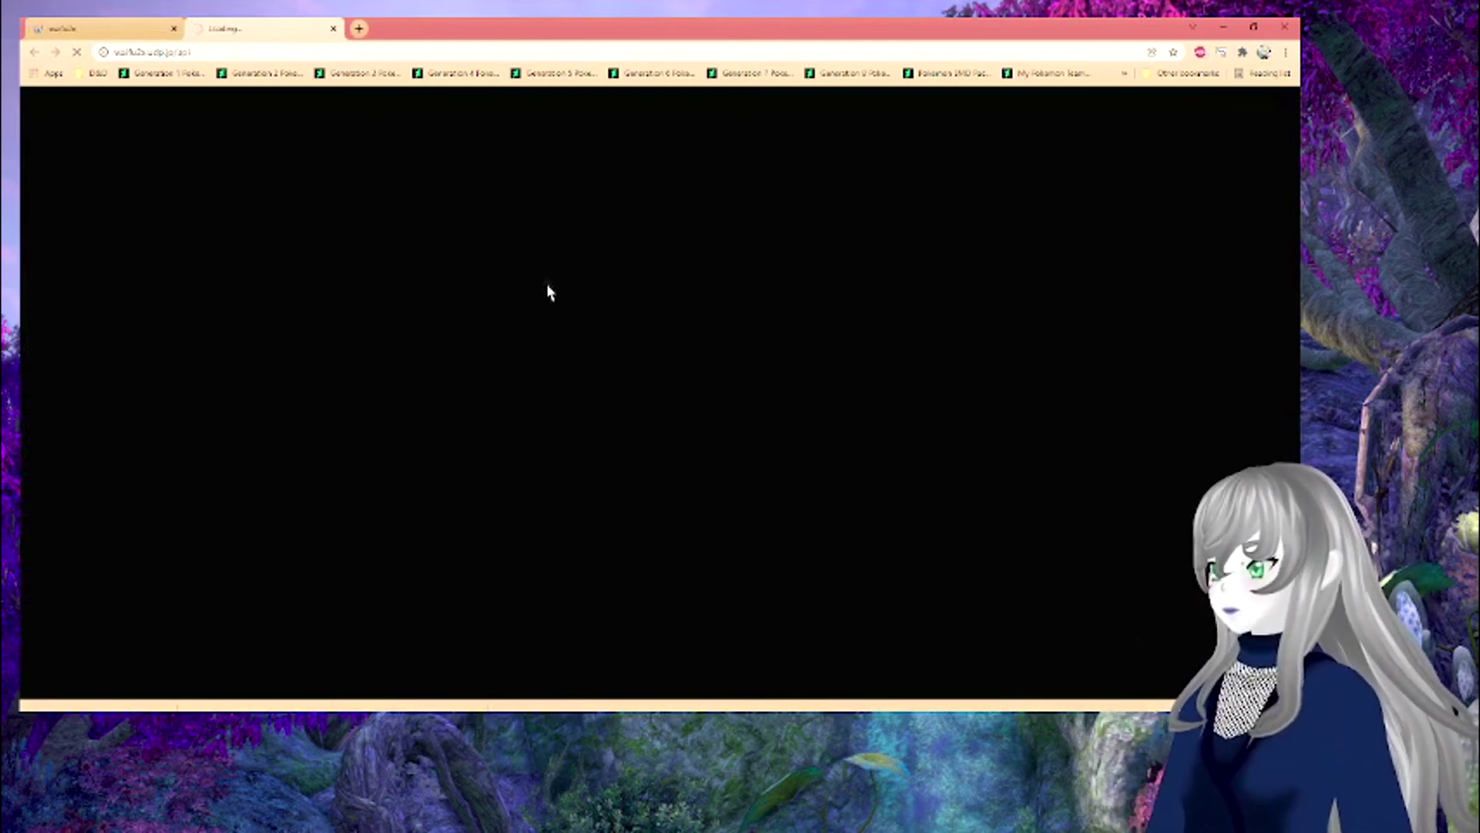
- Save the upscaled mouth texture over Mouth1.png in the Normal folder and close the result tab
right_click(599, 367)
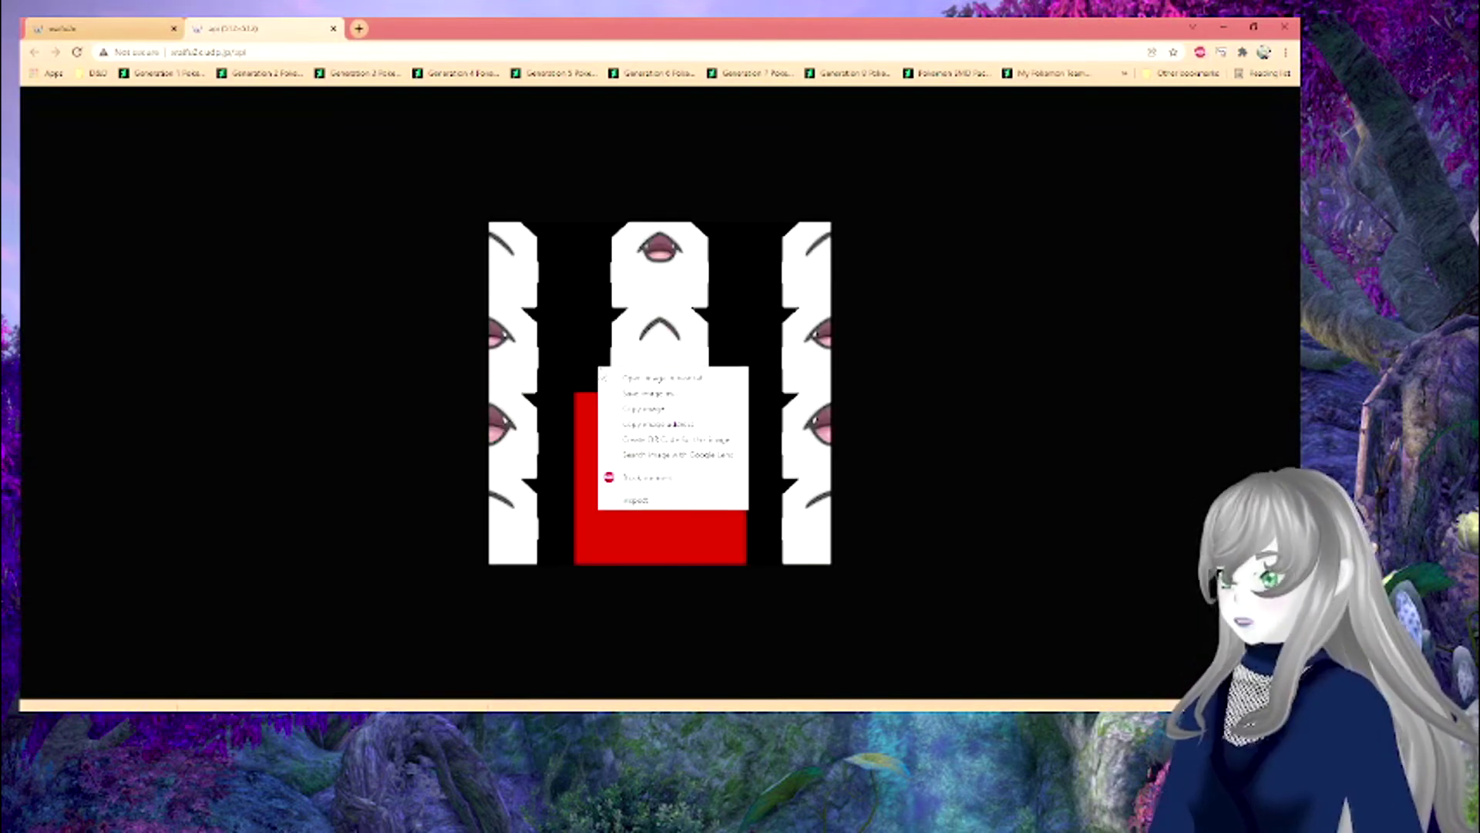
left_click(648, 394)
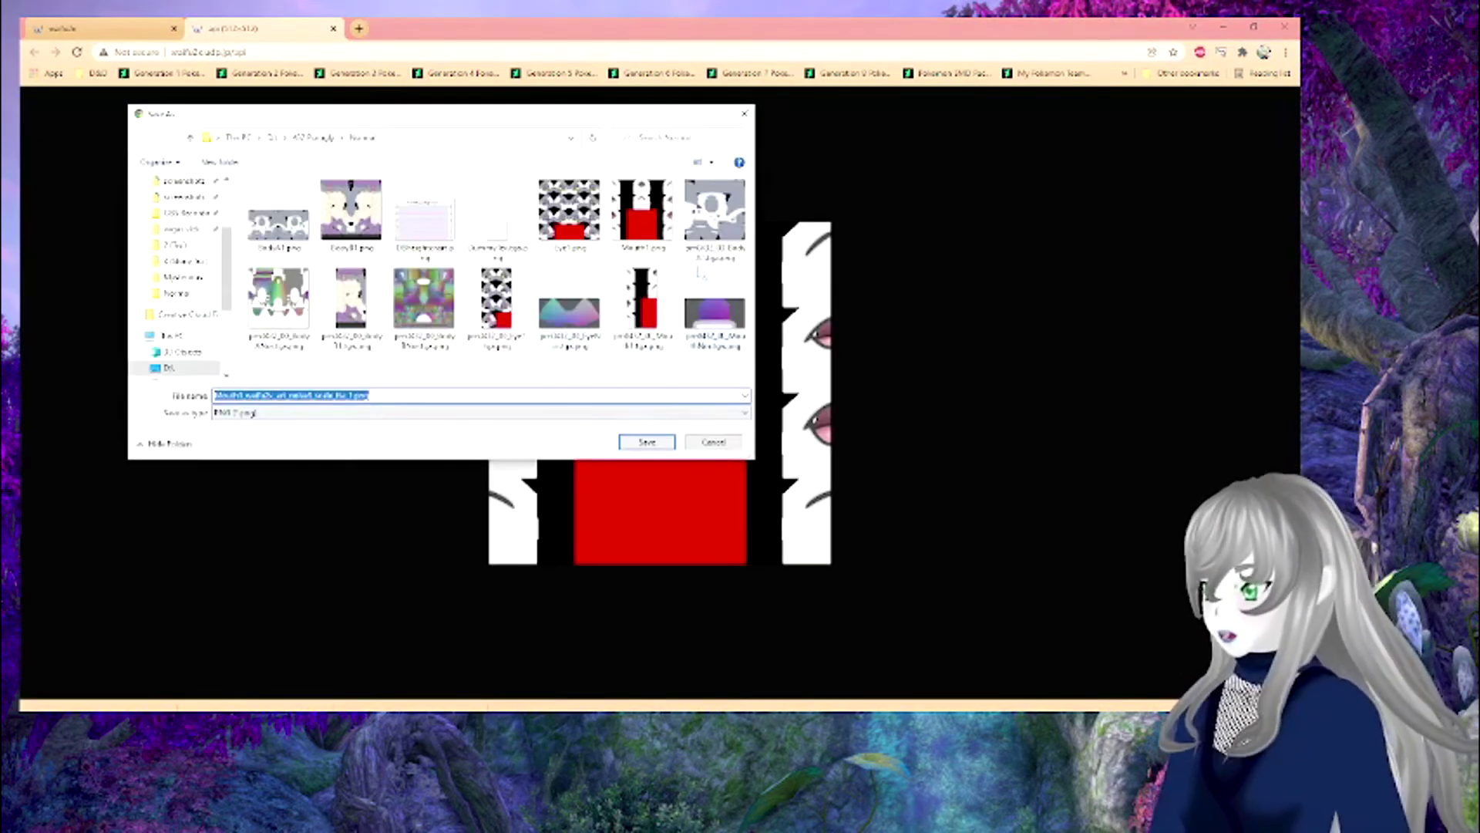
left_click(642, 210)
left_click(647, 441)
left_click(696, 394)
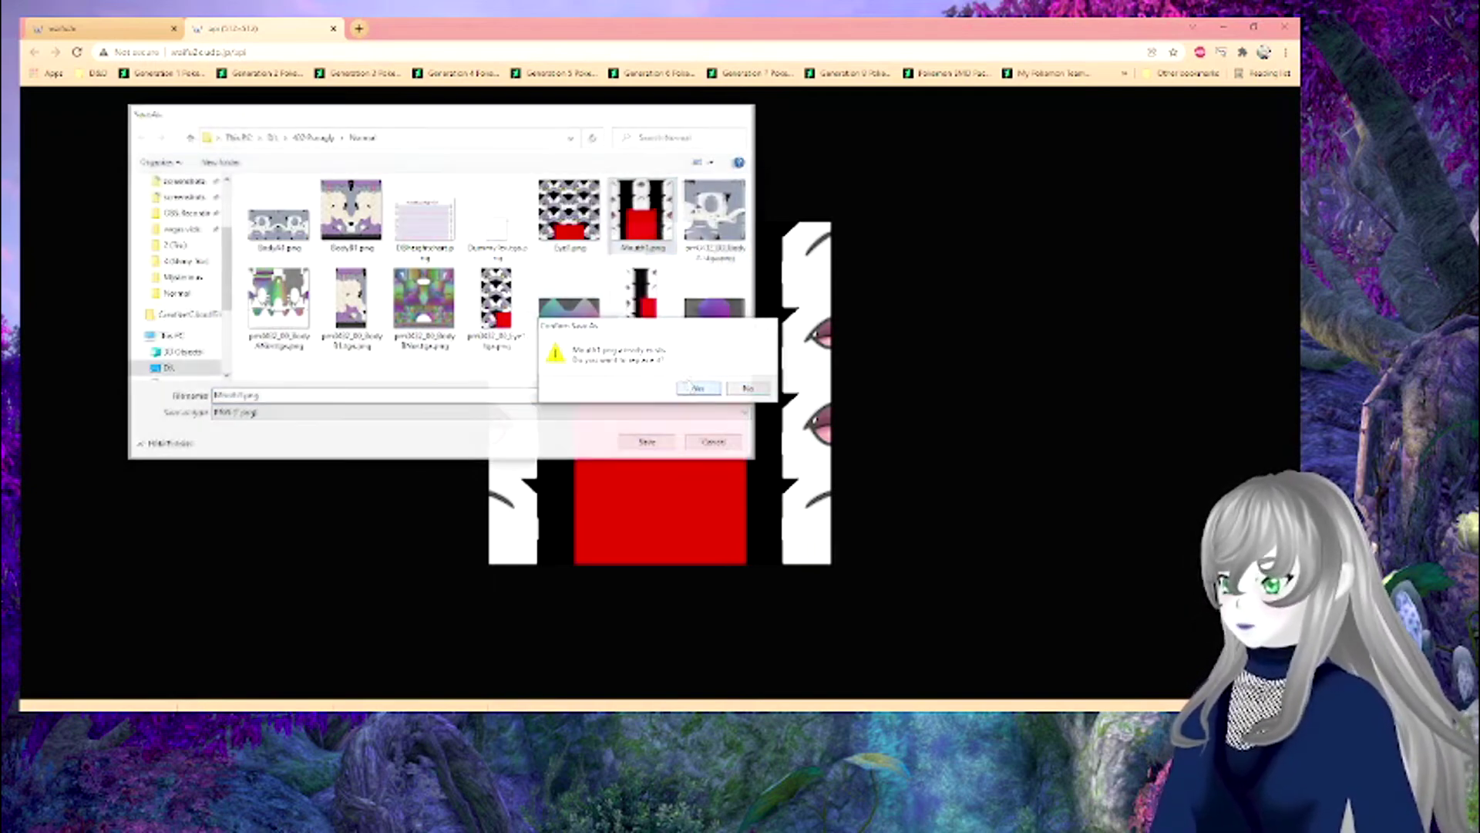
left_click(333, 29)
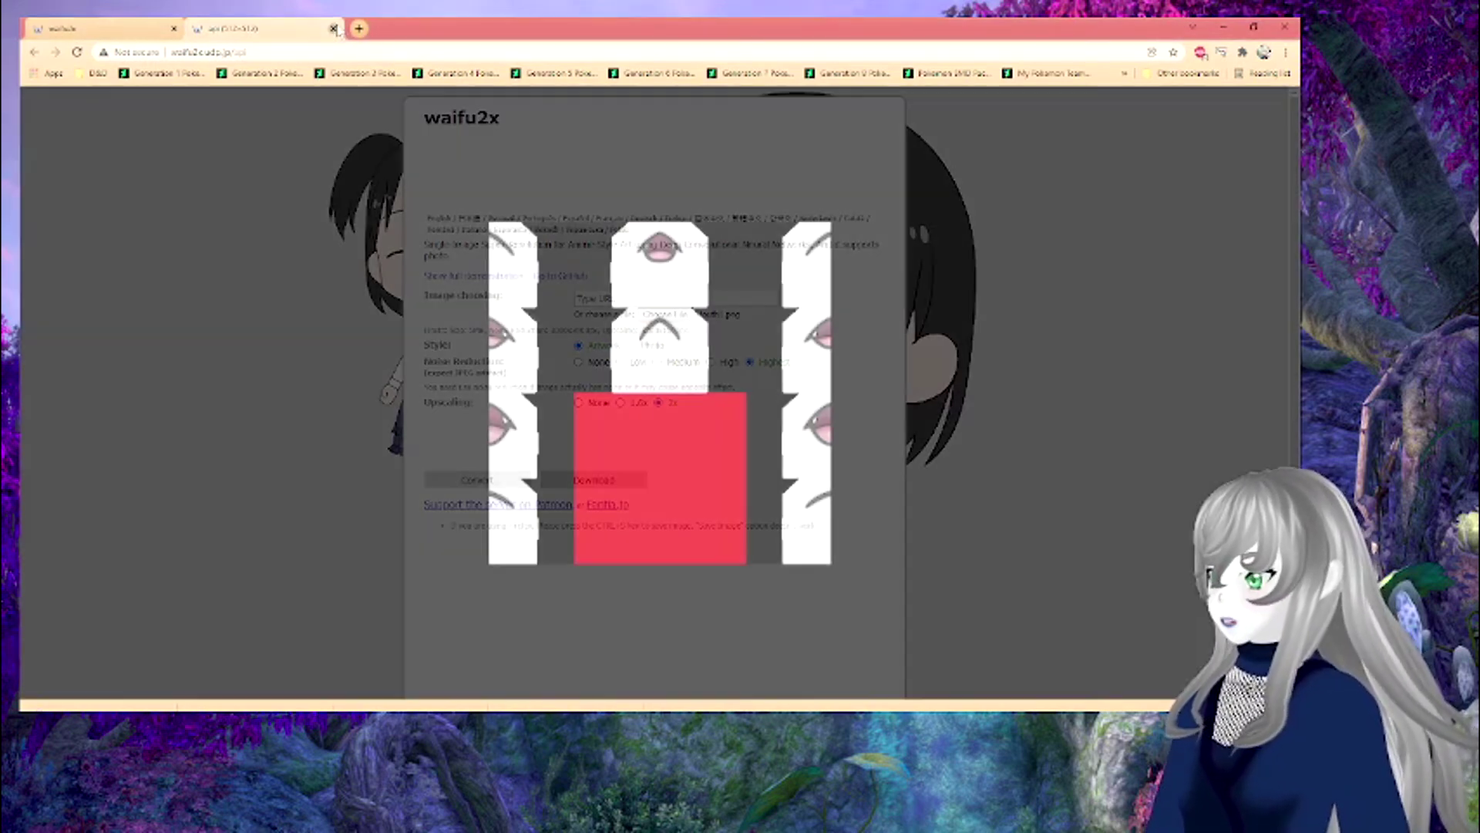
- Choose BodyA1.png again, pass the robot check and convert it with 2x upscaling
left_click(663, 314)
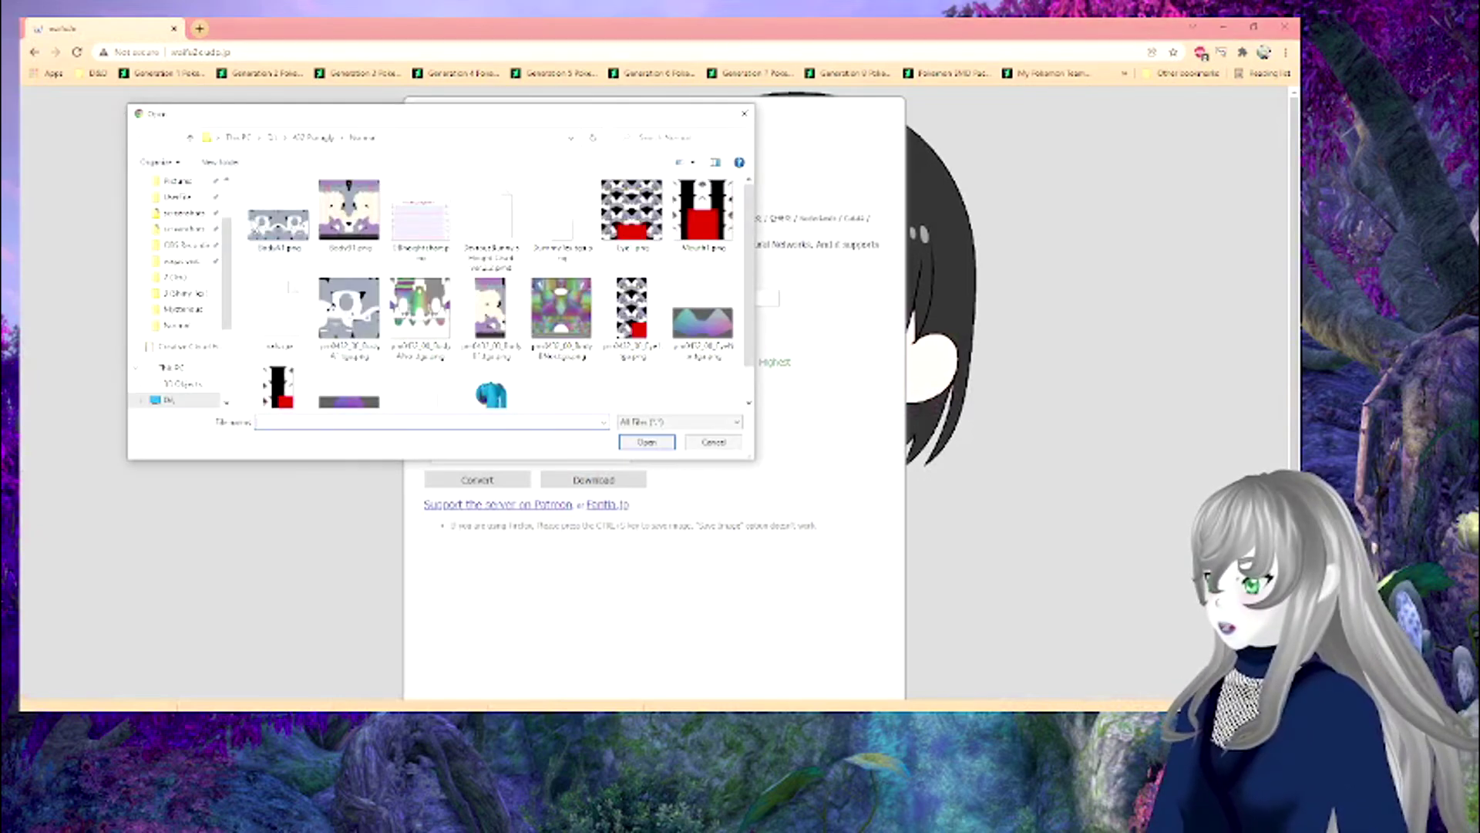
key("Return")
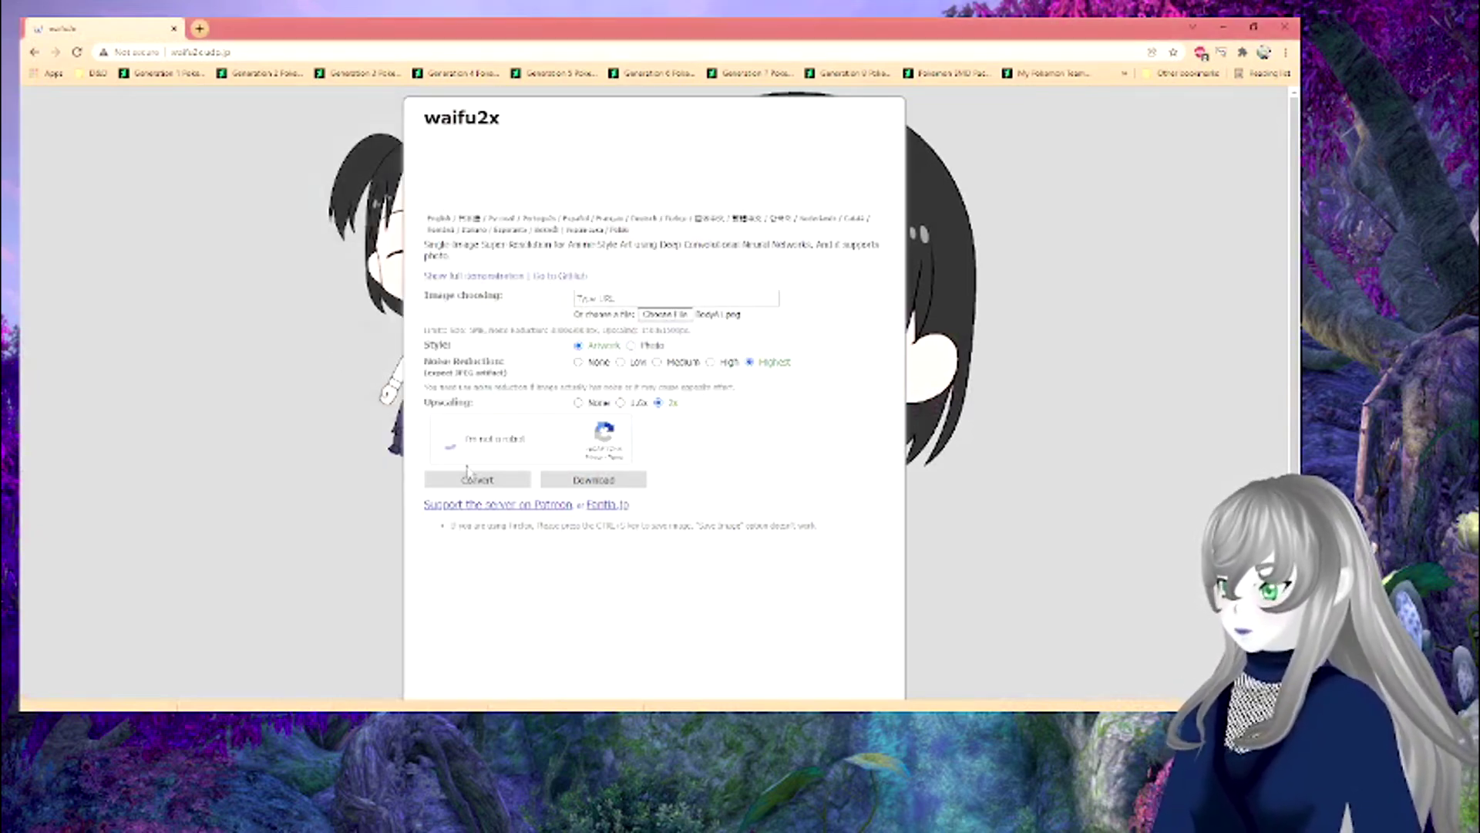
left_click(467, 480)
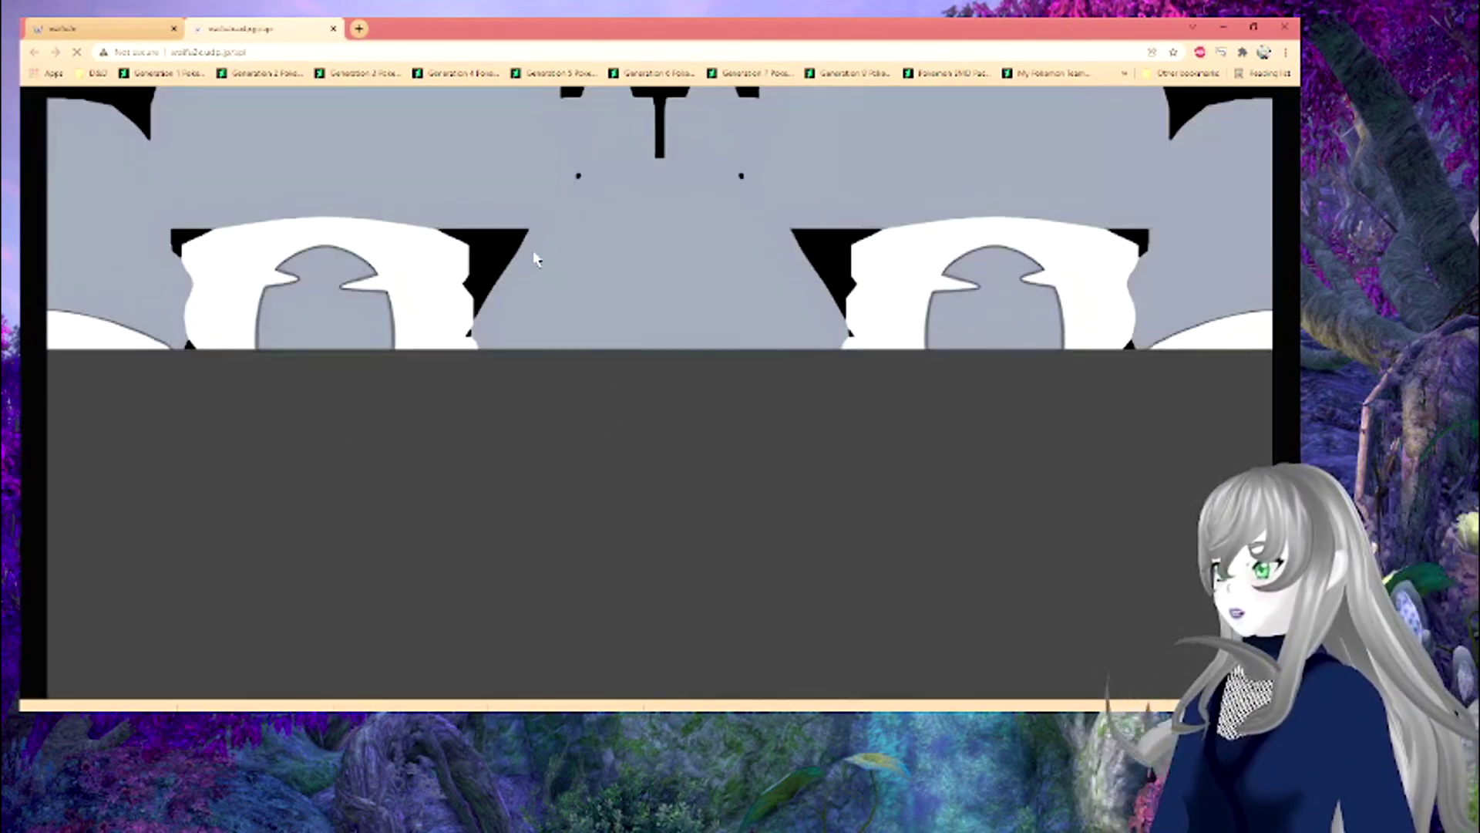
- Save the twice-upscaled body texture over BodyA1.png in the Normal folder and close the result tab
left_click(667, 499)
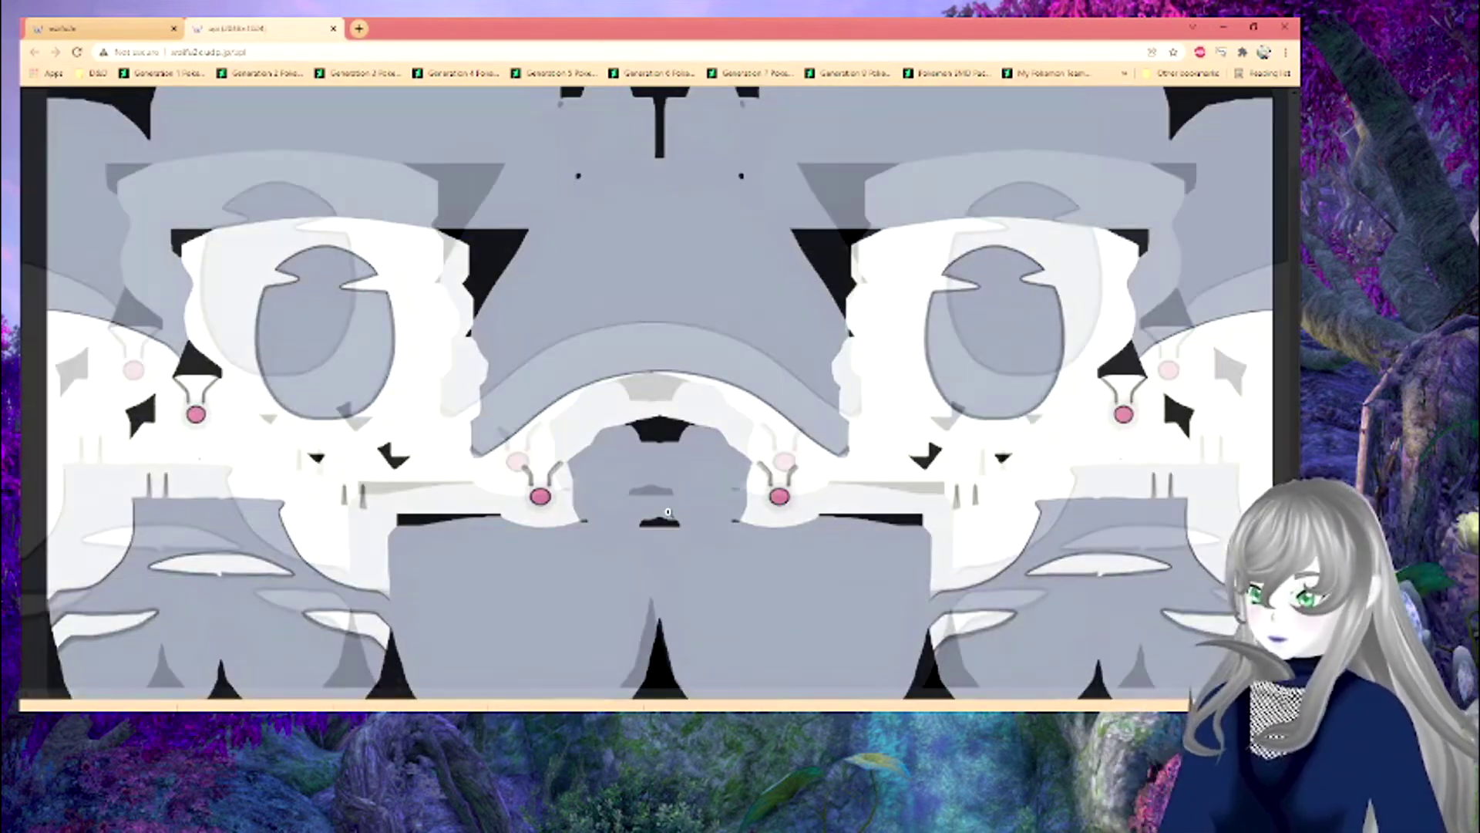
right_click(643, 332)
left_click(694, 359)
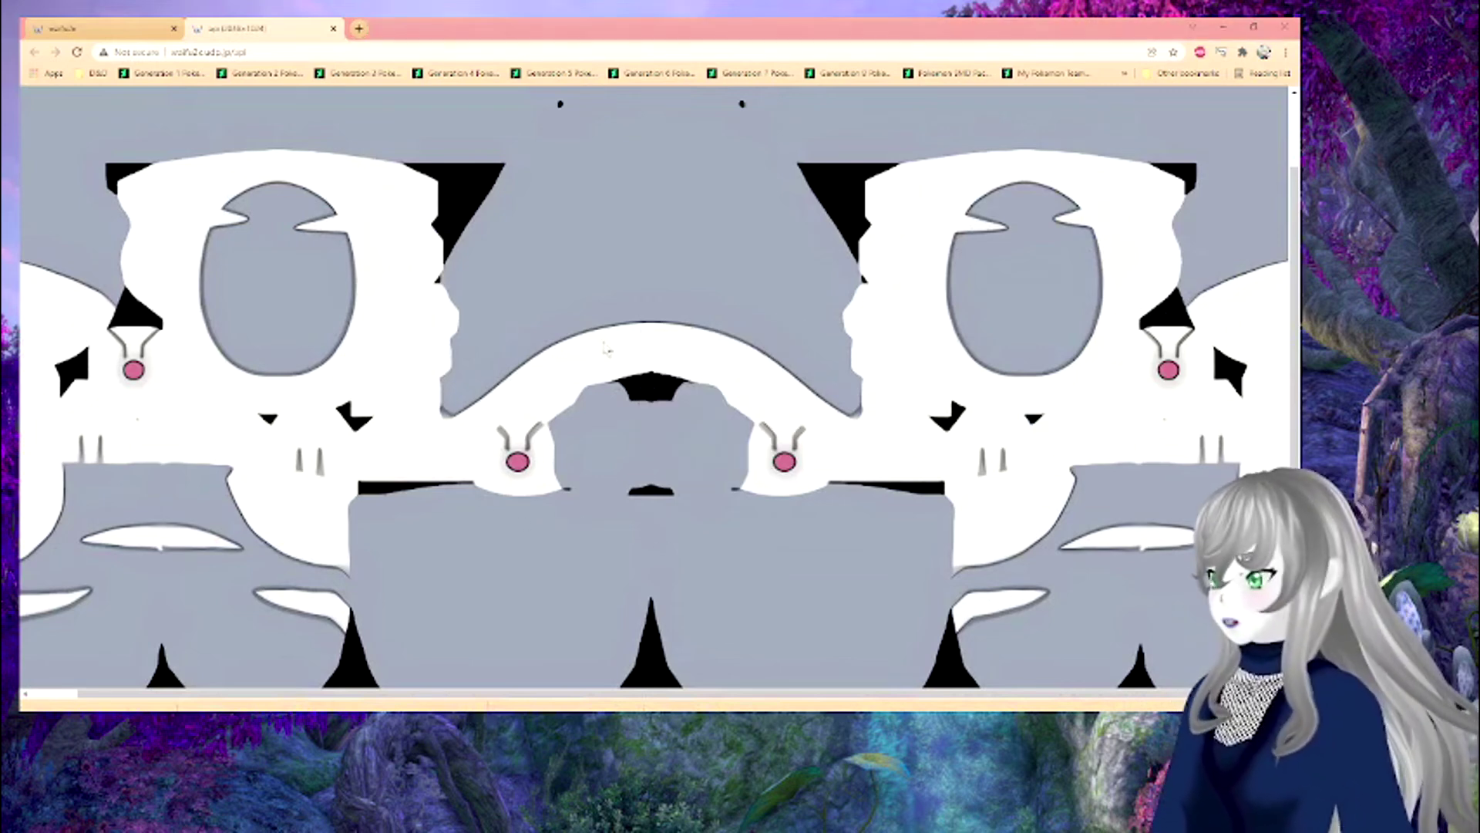
left_click(287, 245)
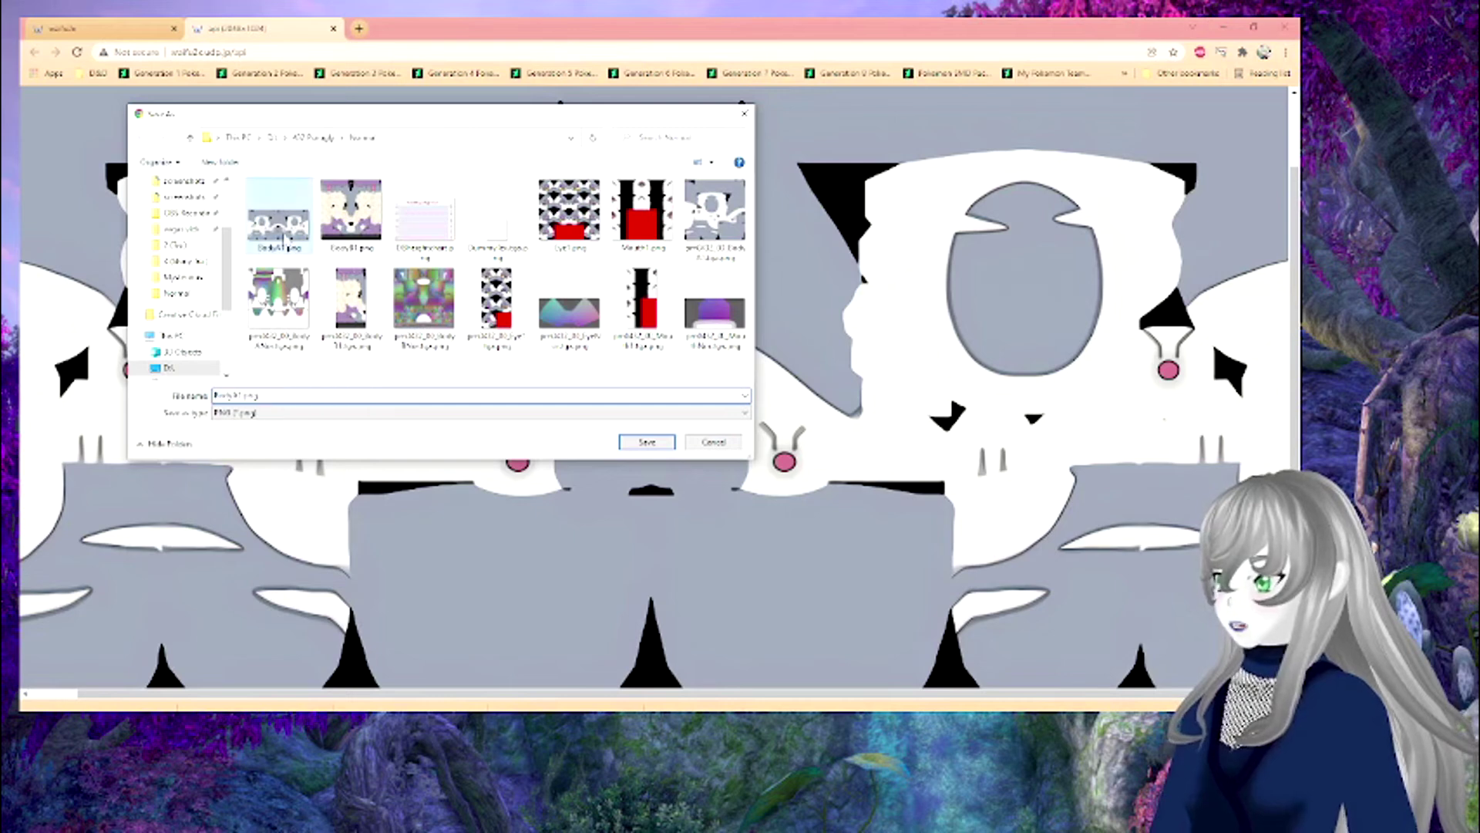
left_click(647, 442)
left_click(697, 389)
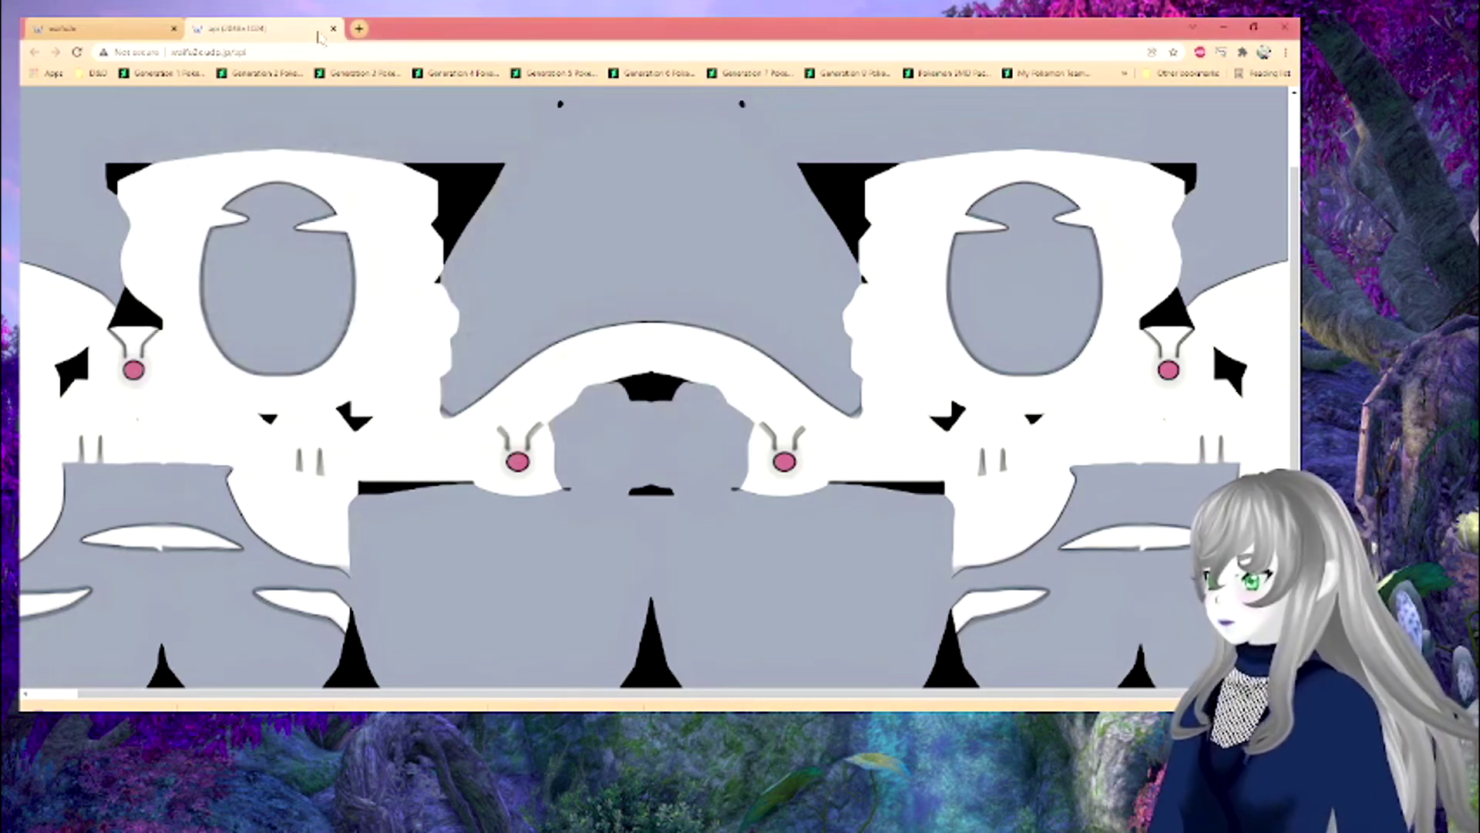
left_click(333, 29)
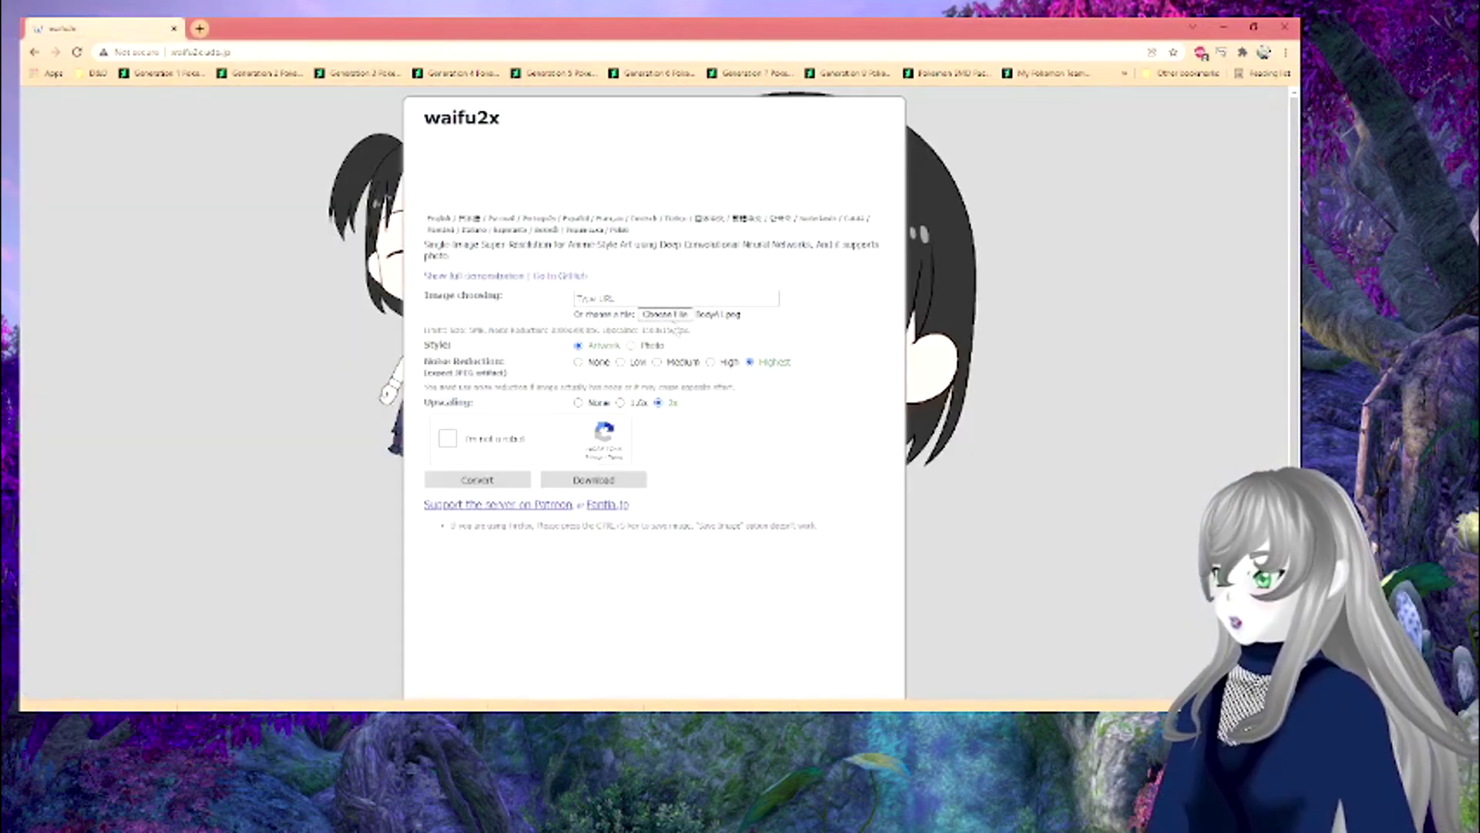
- Choose BodyB1.png again, pass the robot check and convert it with 2x upscaling
left_click(665, 315)
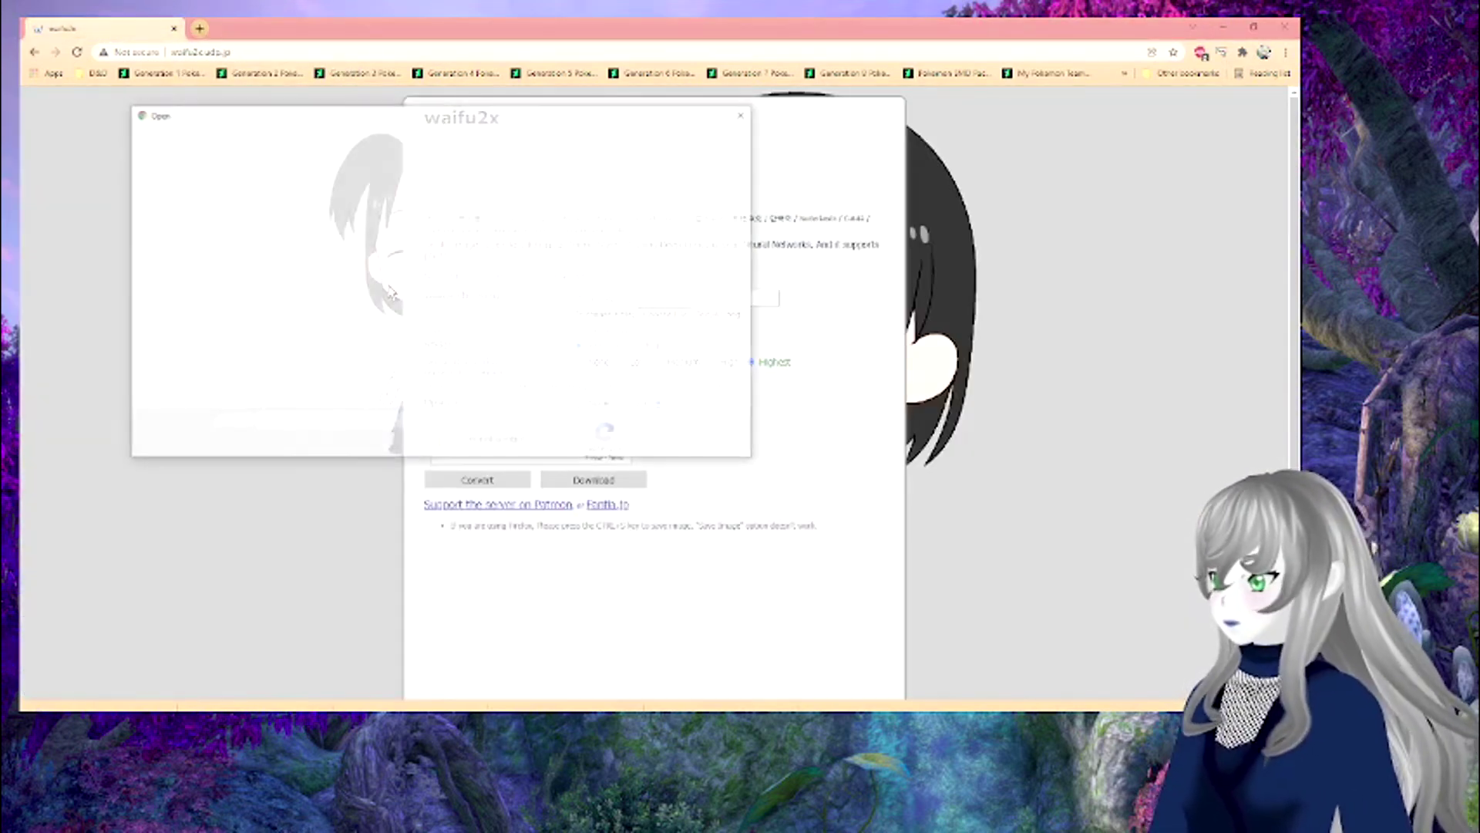
double_click(357, 236)
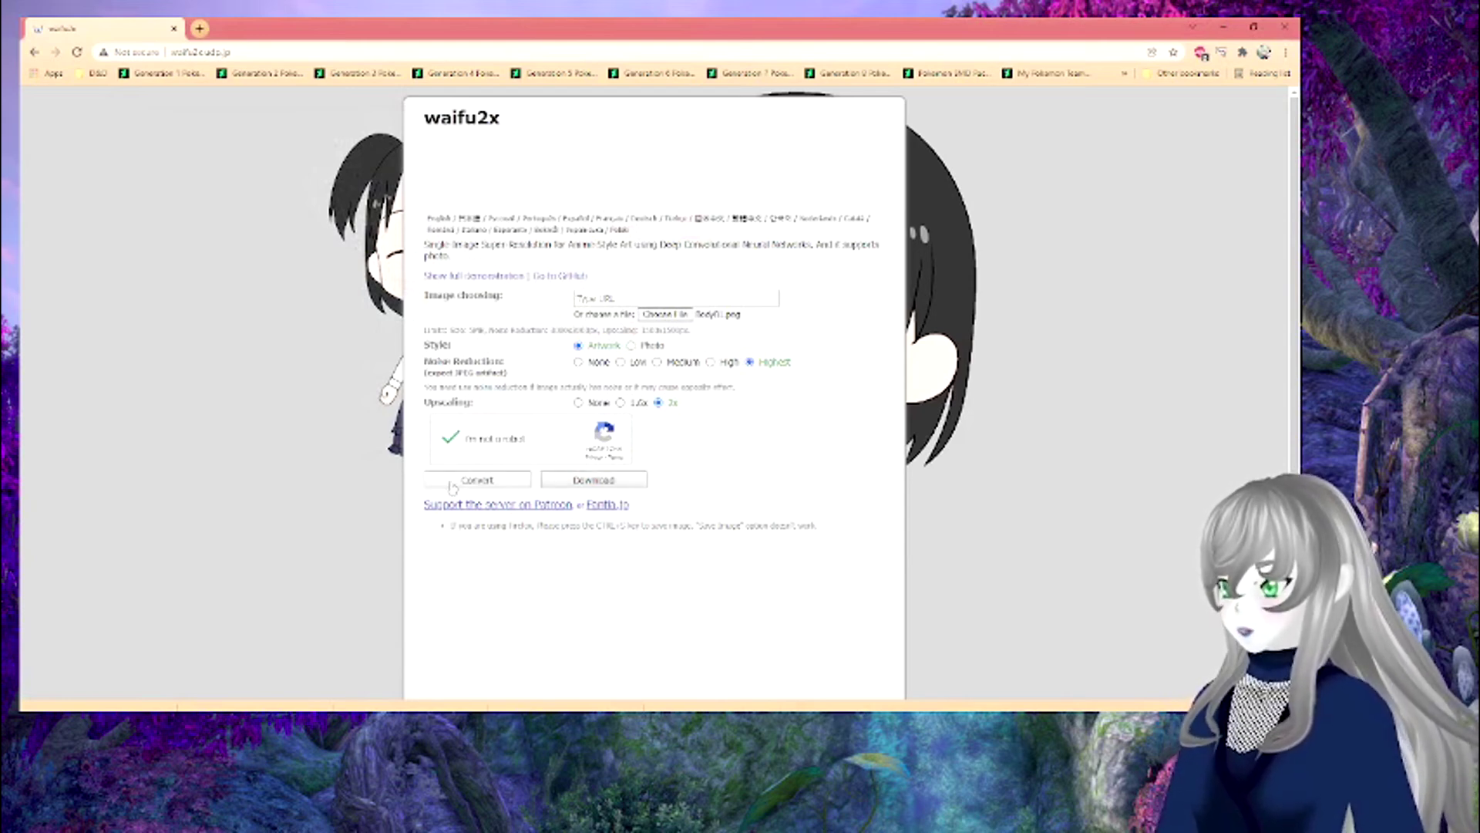
left_click(451, 481)
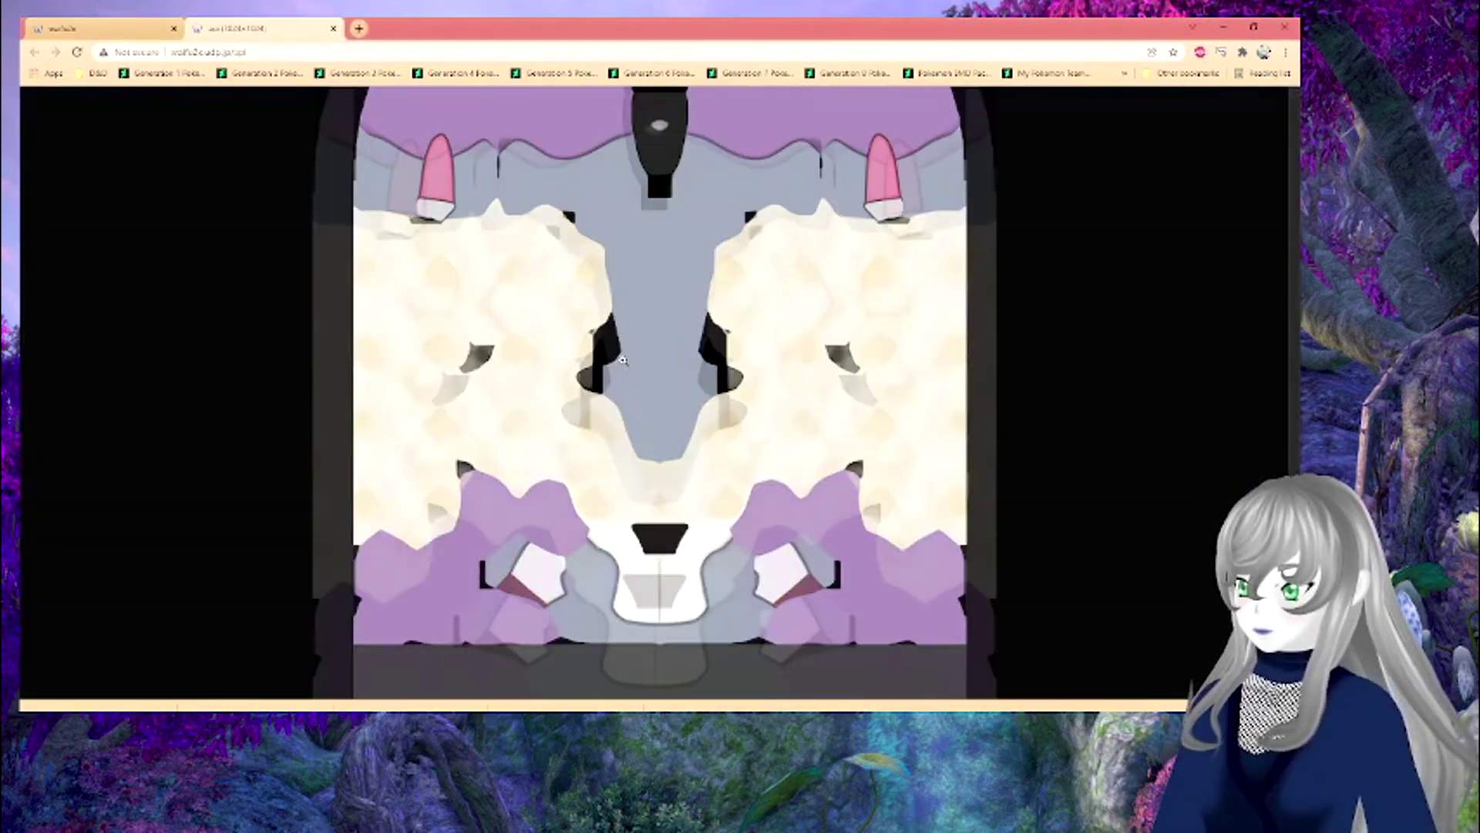
- Save the second upscale result over BodyB1.png and close its tab
left_click(623, 360)
key("ctrl+s")
double_click(354, 220)
left_click(699, 389)
left_click(333, 28)
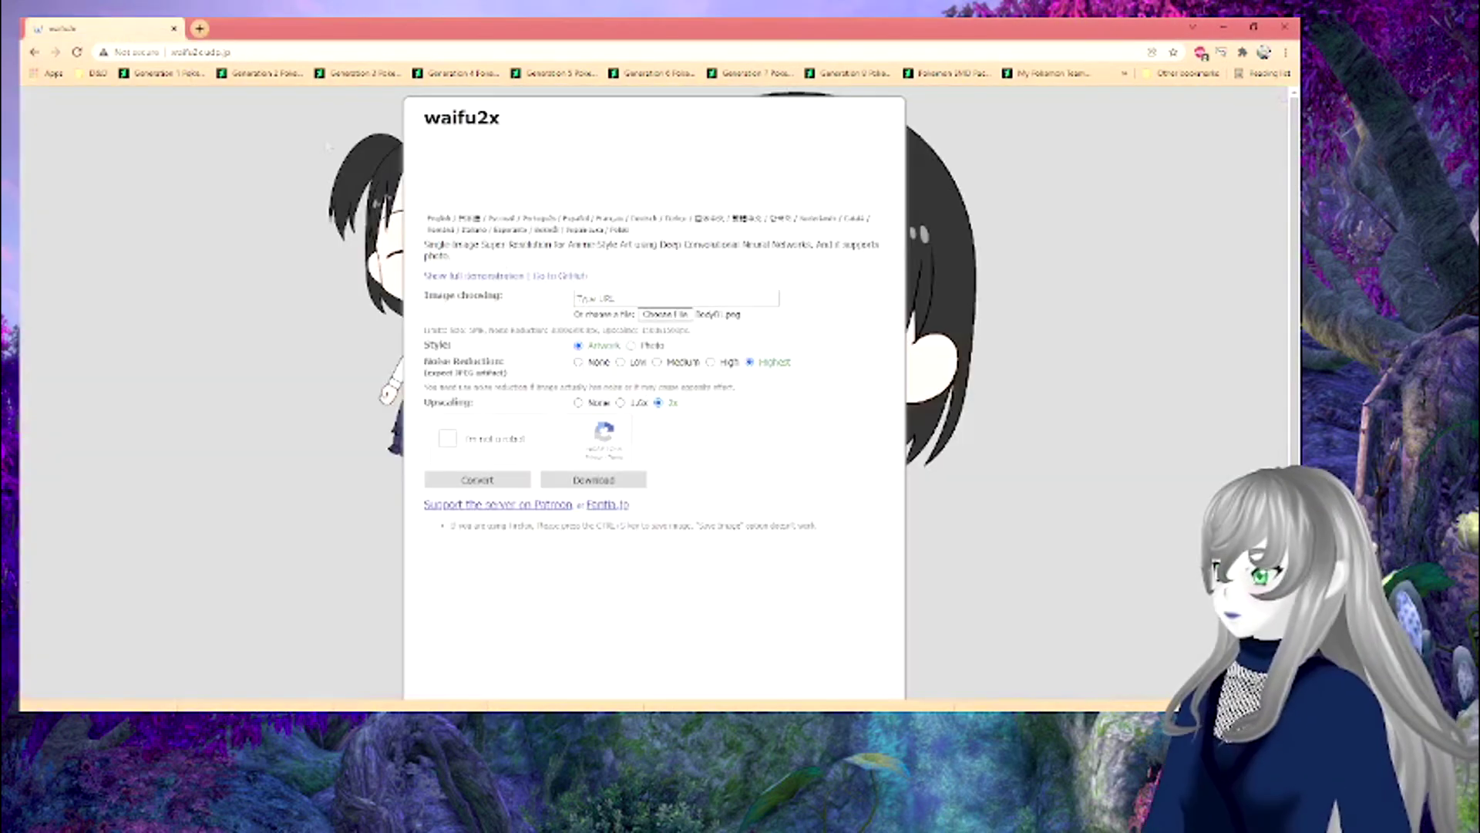
- Choose Eye1.png again, solve the fire hydrant image challenge and convert it with 2x upscaling
left_click(661, 316)
double_click(639, 231)
left_click(448, 439)
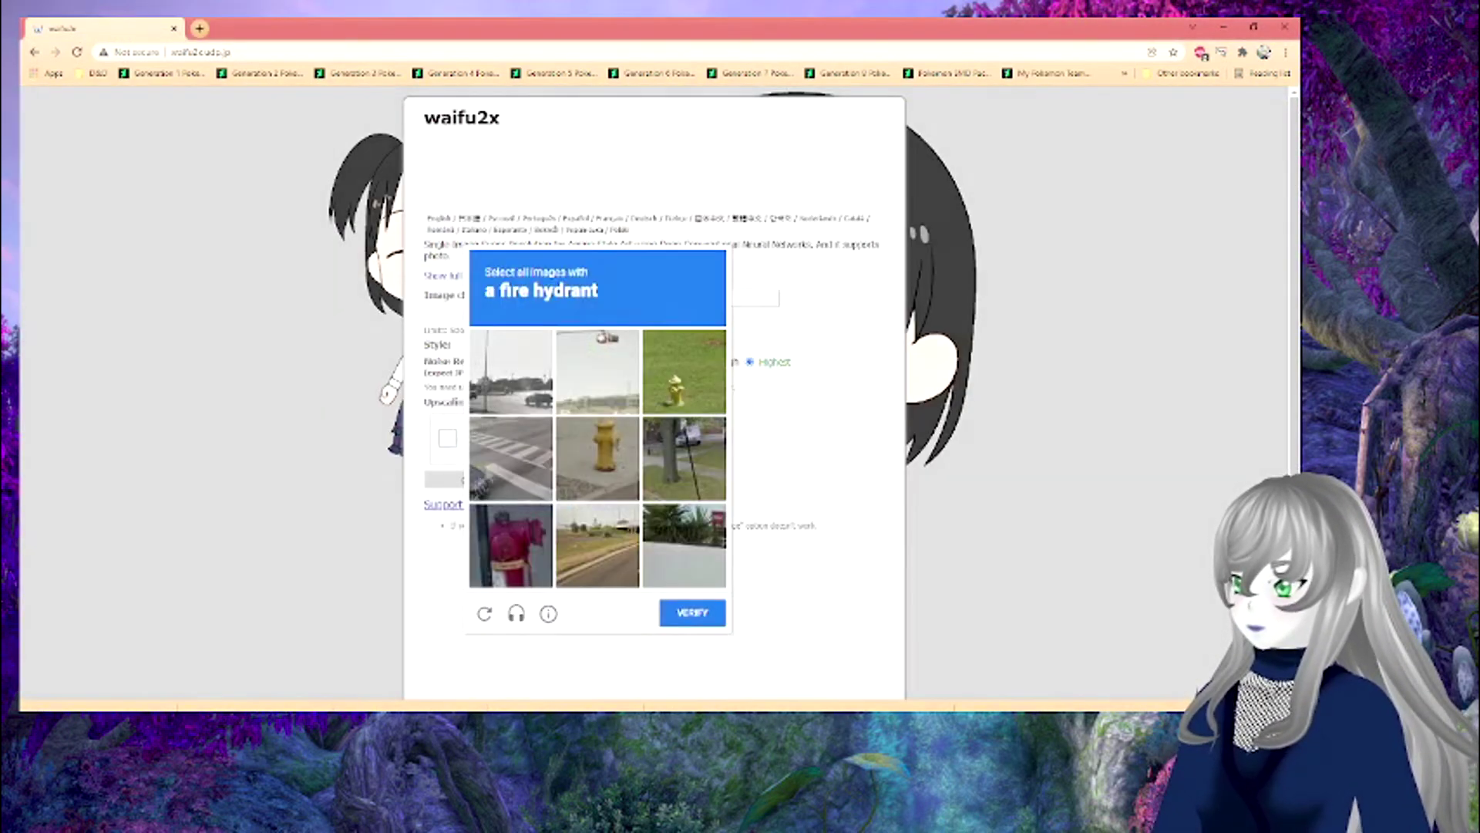
left_click(598, 460)
left_click(512, 546)
left_click(683, 373)
left_click(673, 616)
left_click(476, 480)
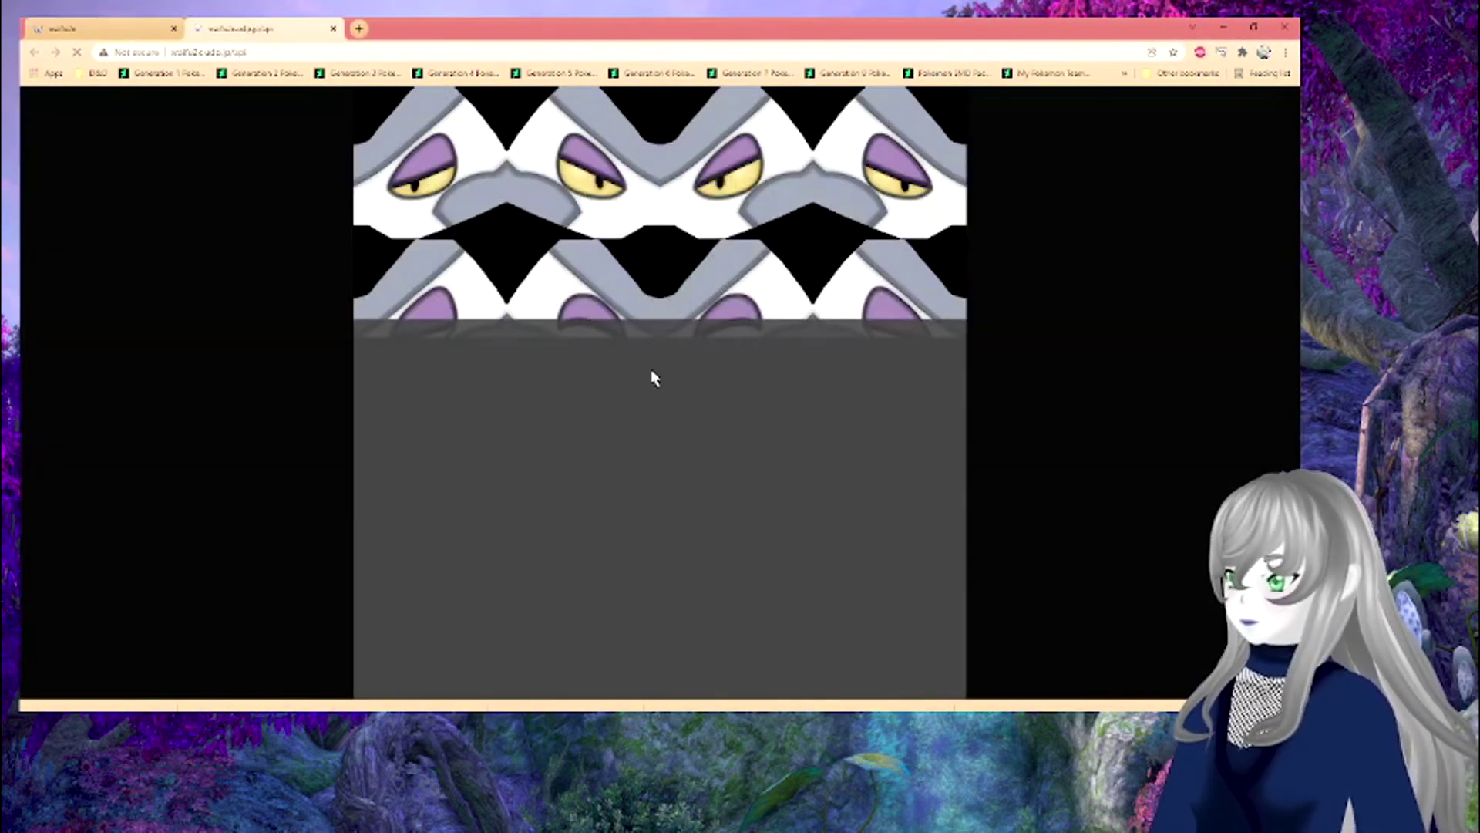
- Save the second eye texture upscale over Eye1.png and close its tab
right_click(654, 380)
left_click(702, 405)
left_click(548, 220)
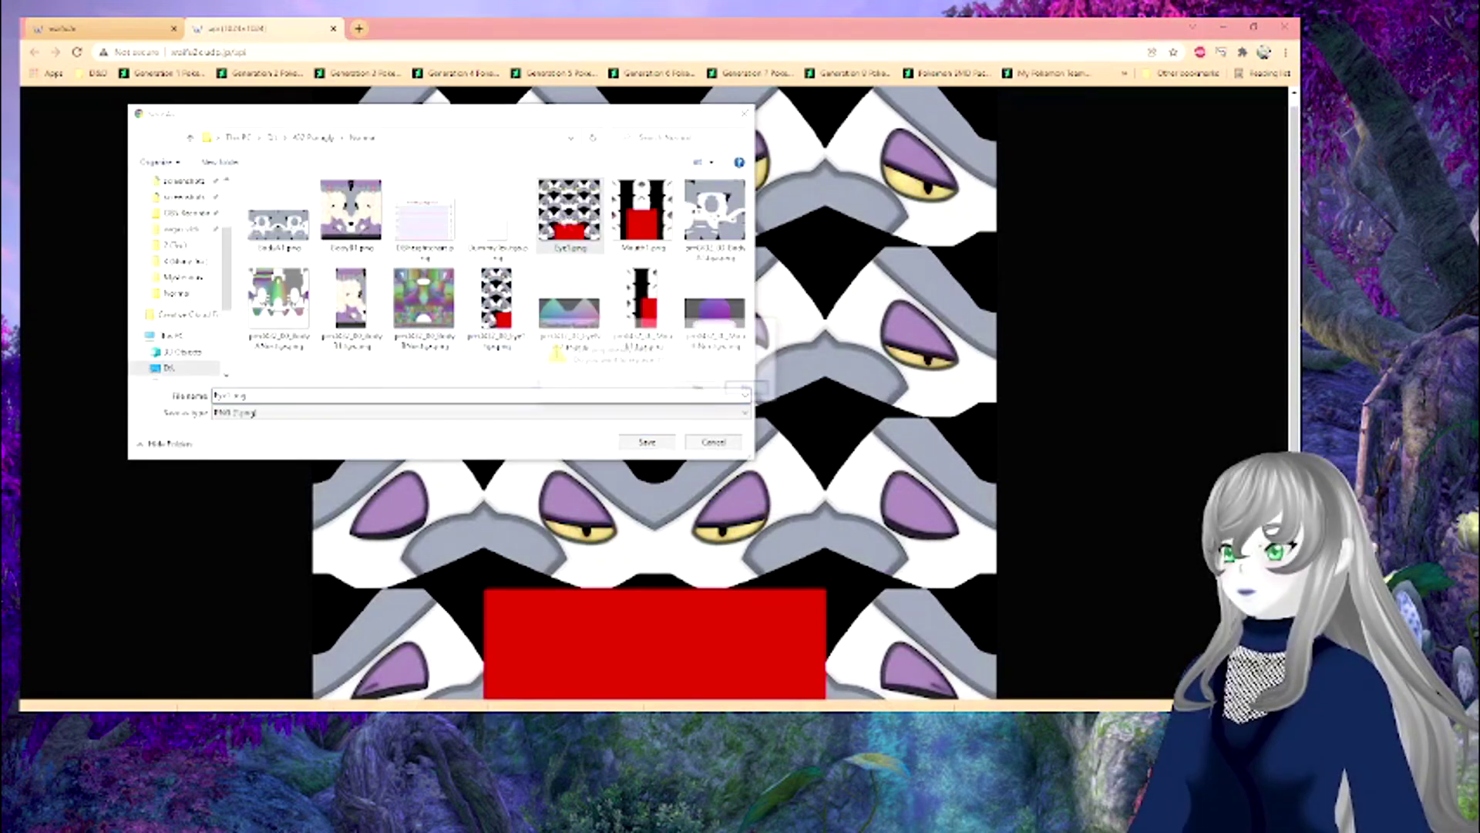
left_click(698, 387)
left_click(333, 28)
- Choose Mouth1.png again, solve the image challenge and convert it with 2x upscaling
left_click(648, 315)
double_click(635, 224)
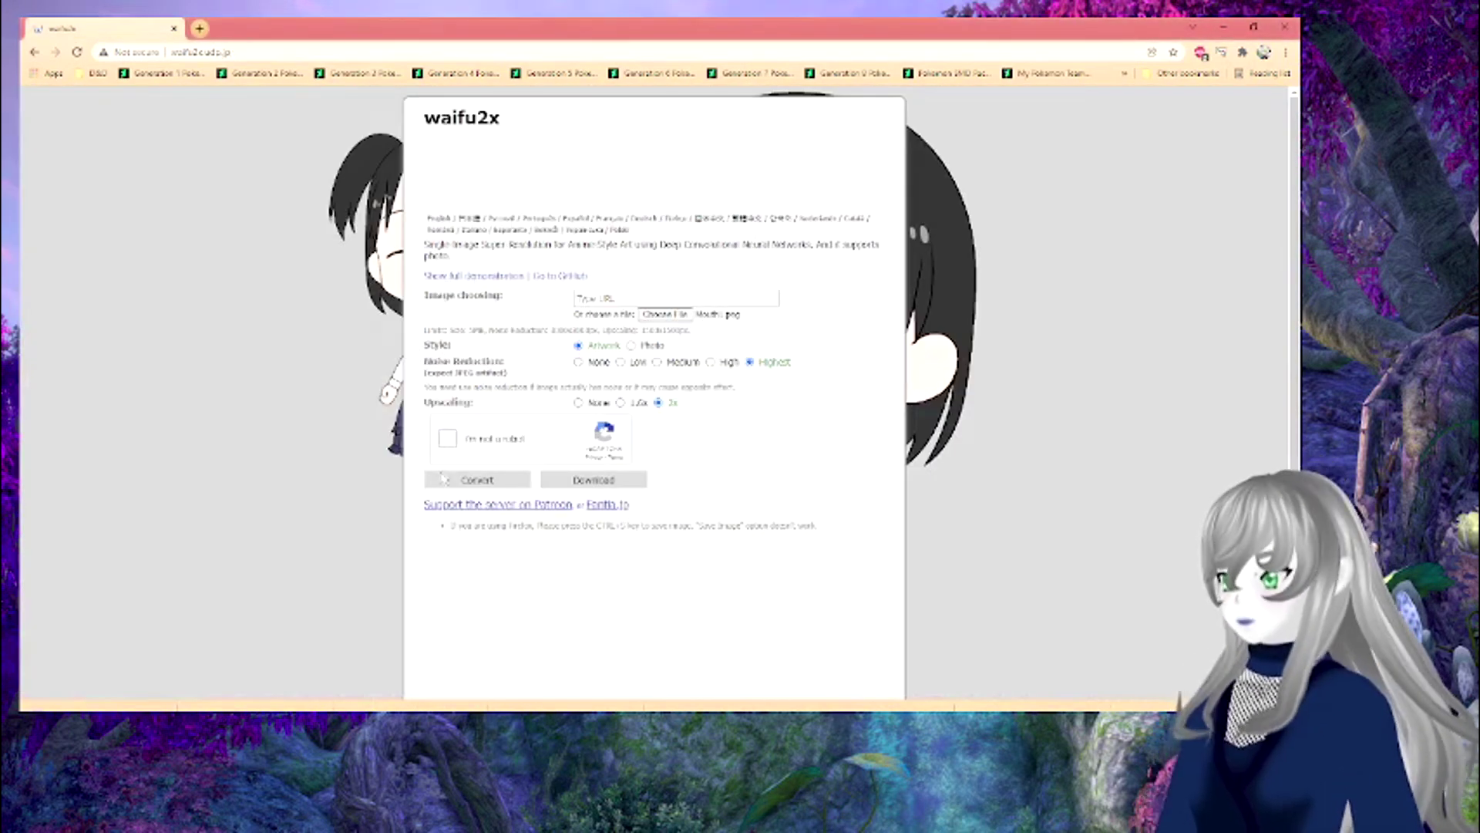
left_click(447, 438)
left_click(501, 359)
left_click(565, 359)
left_click(629, 359)
left_click(693, 359)
left_click(691, 612)
left_click(476, 479)
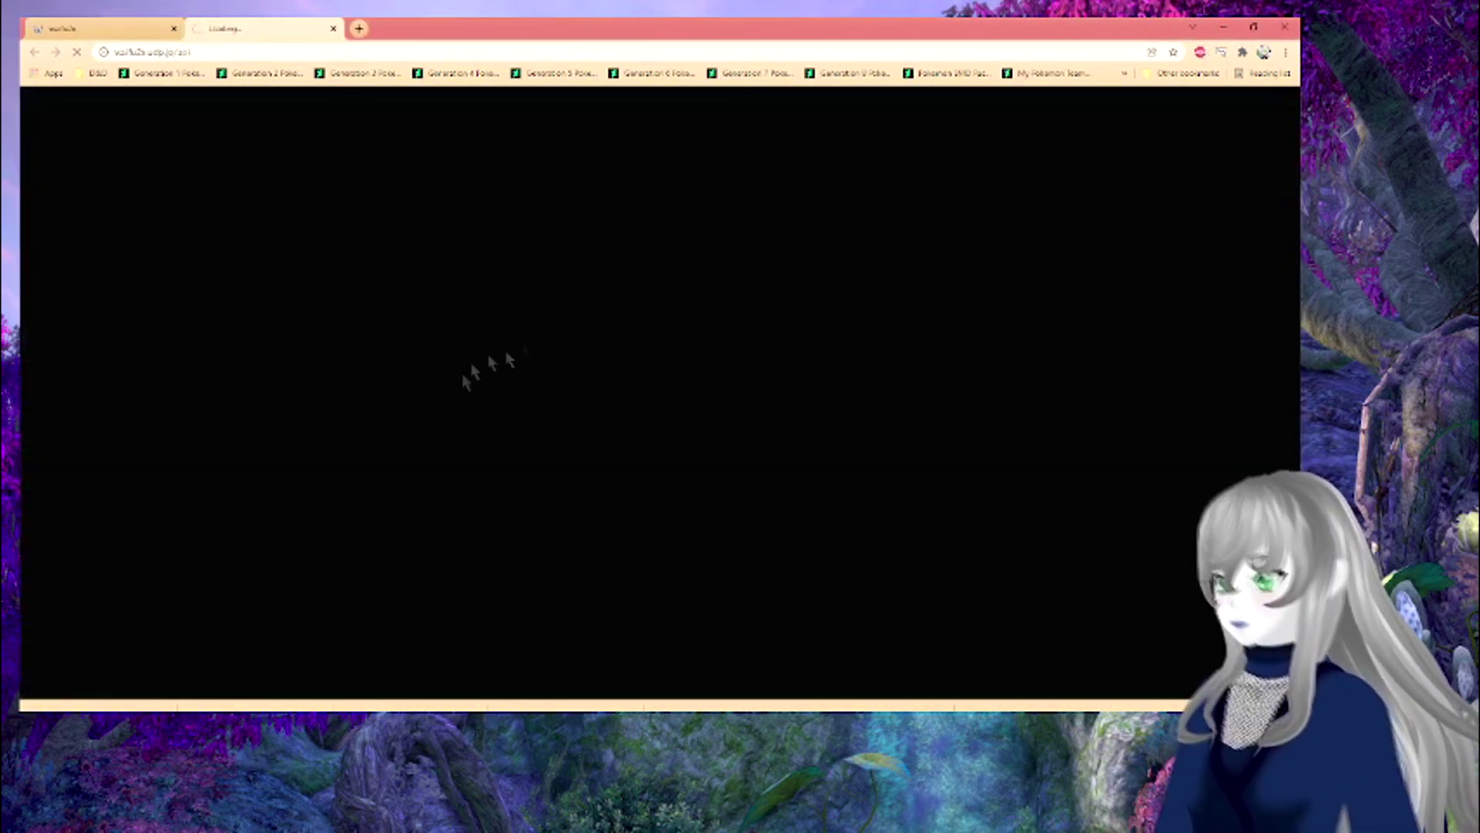
- Save the second mouth texture upscale over Mouth1.png and close its tab
right_click(561, 319)
left_click(588, 342)
double_click(639, 219)
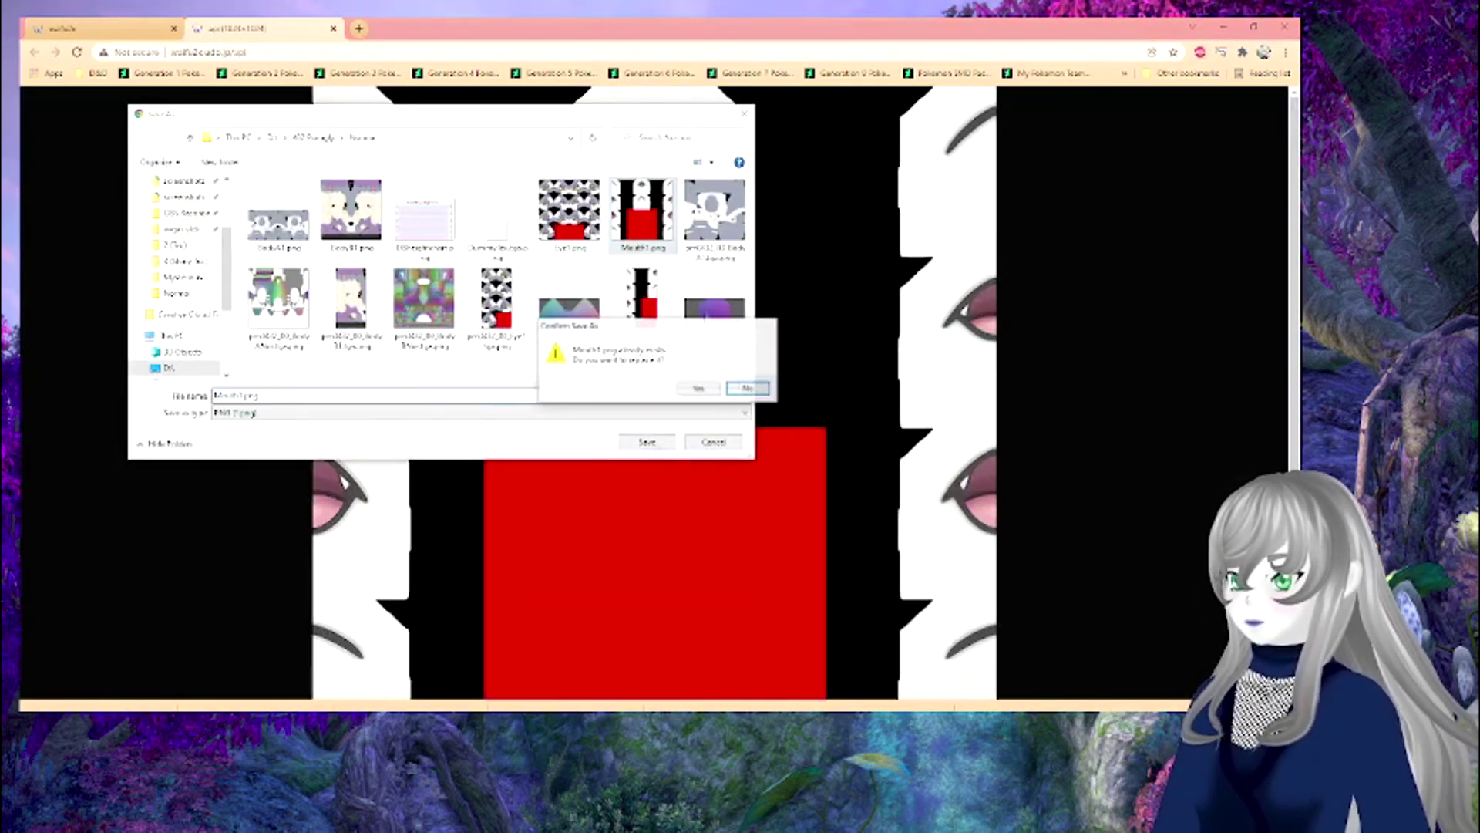
left_click(697, 387)
left_click(333, 28)
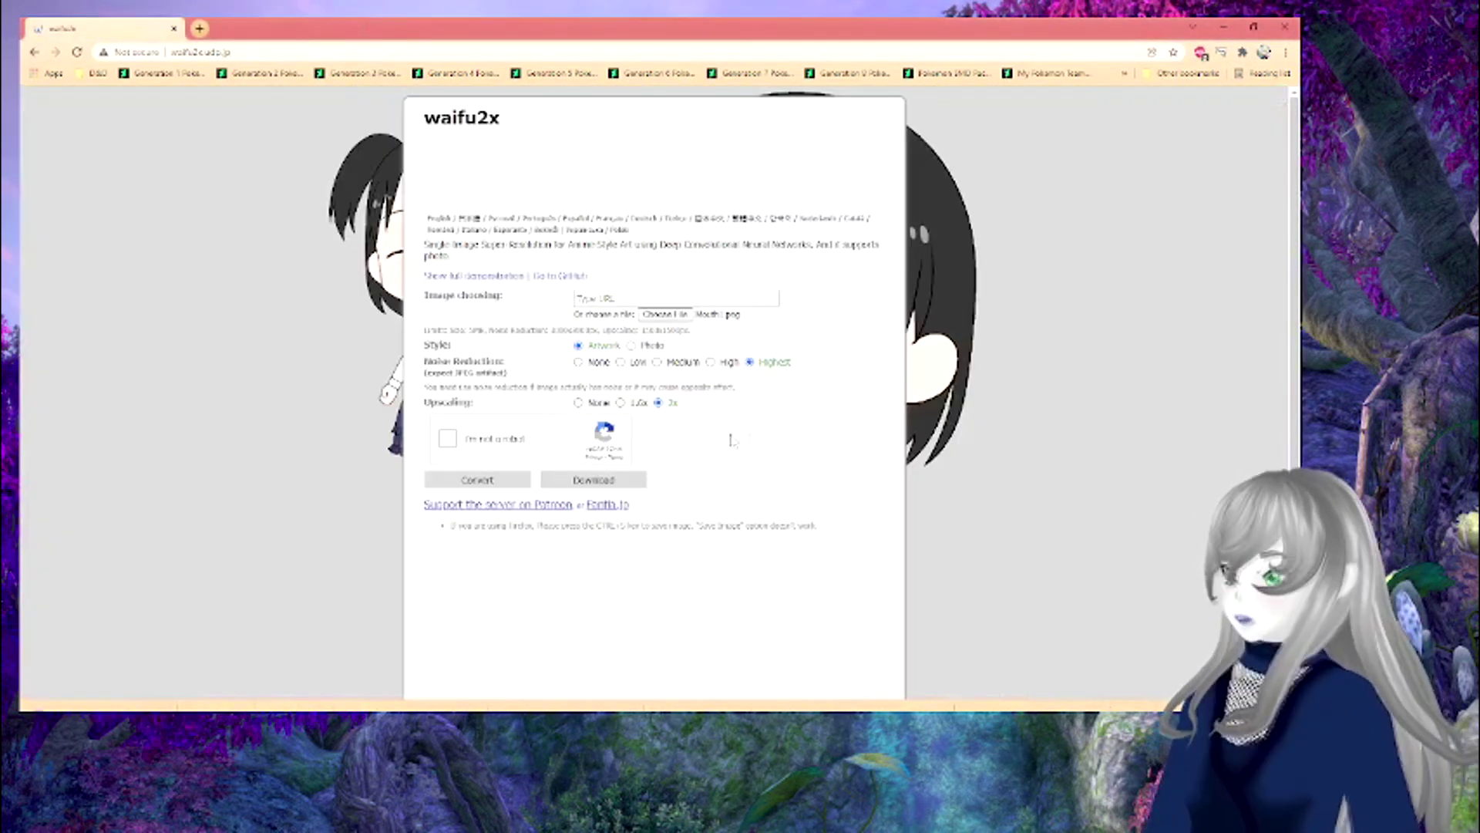
- Close the waifu2x browser window and switch to PmxEditor with its model view of Purugly
left_click(1283, 29)
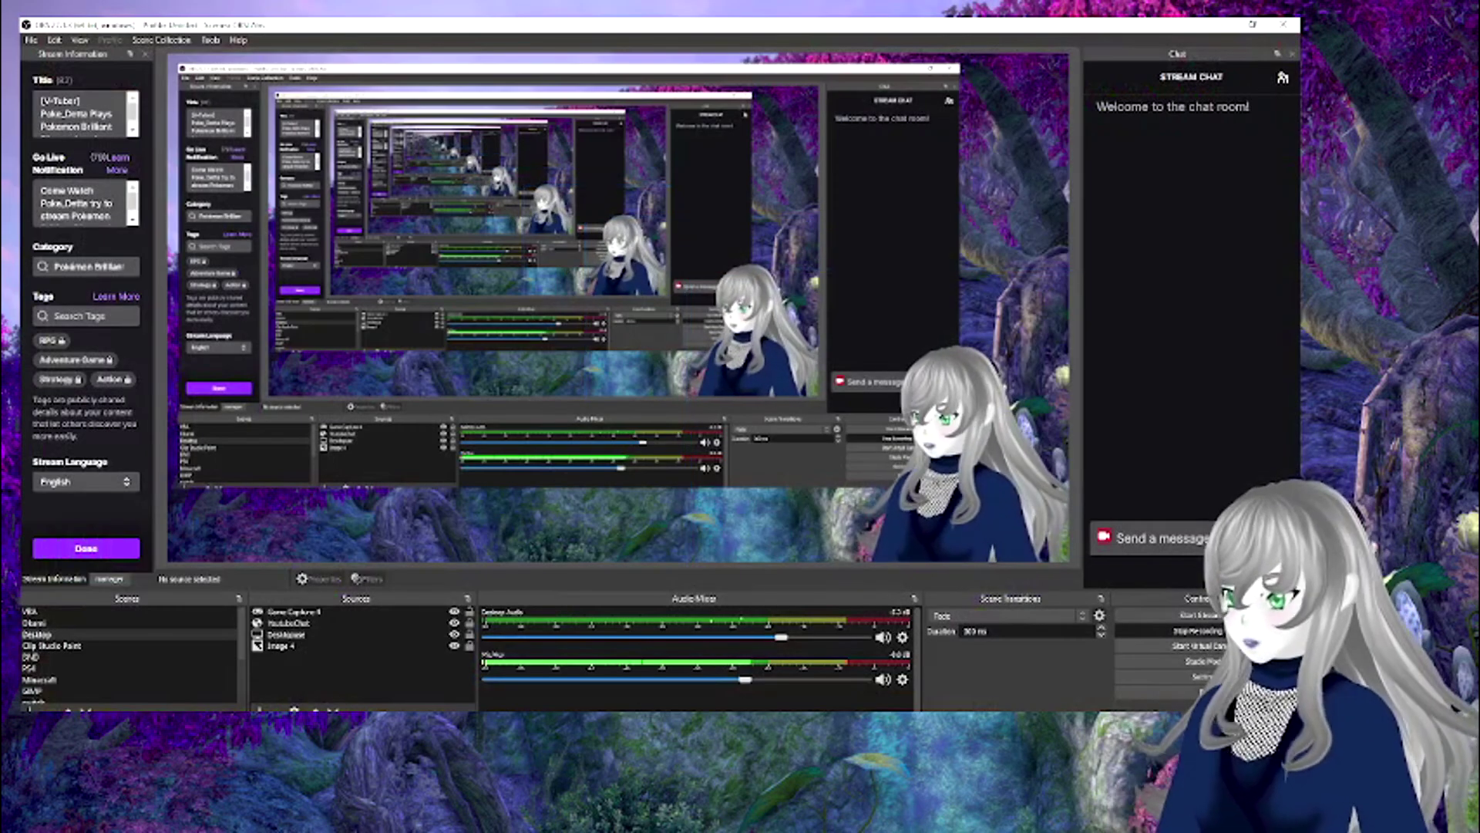
left_click(150, 723)
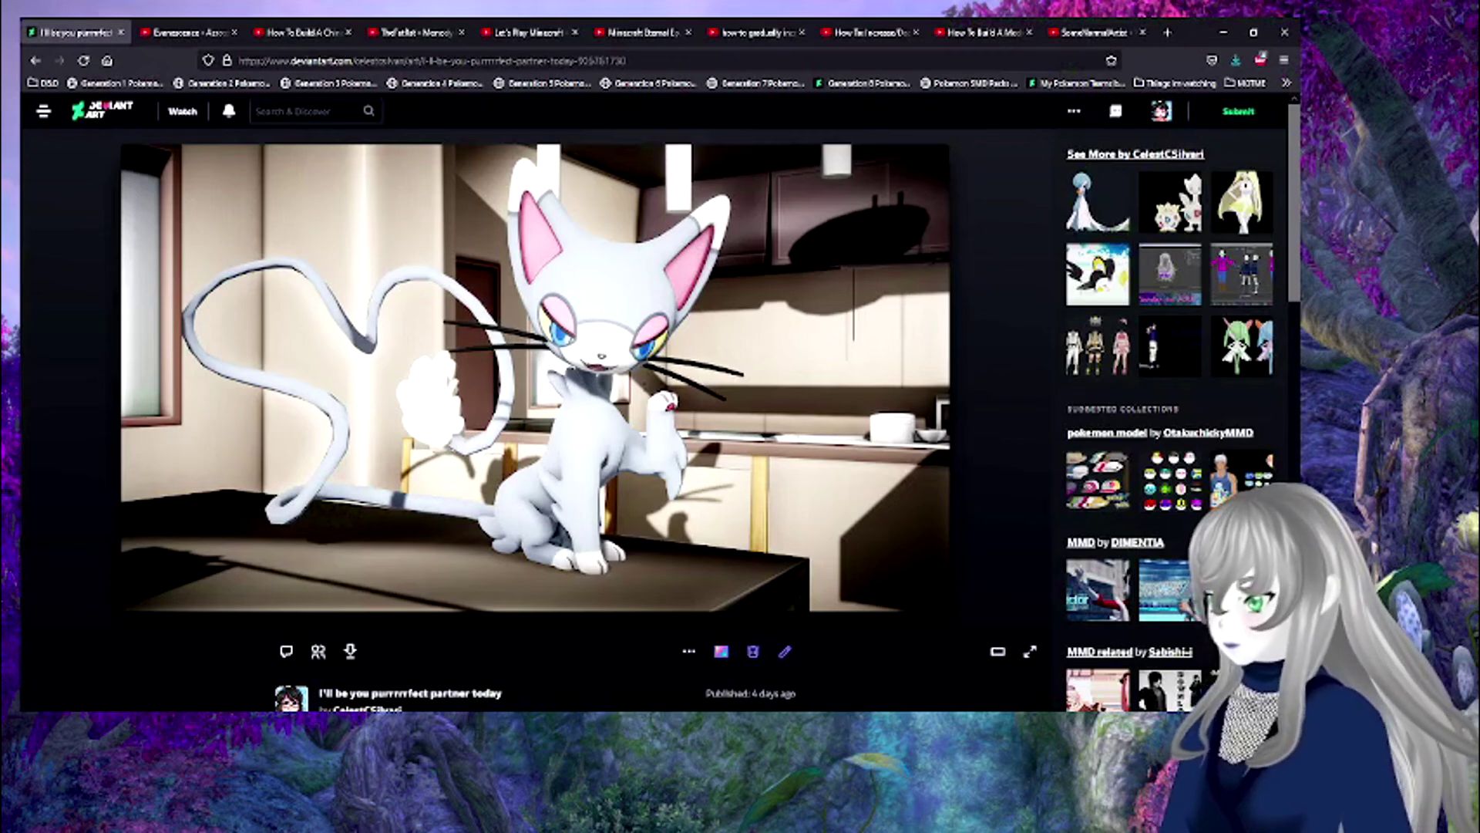
left_click(185, 723)
left_click(185, 723)
left_click(185, 723)
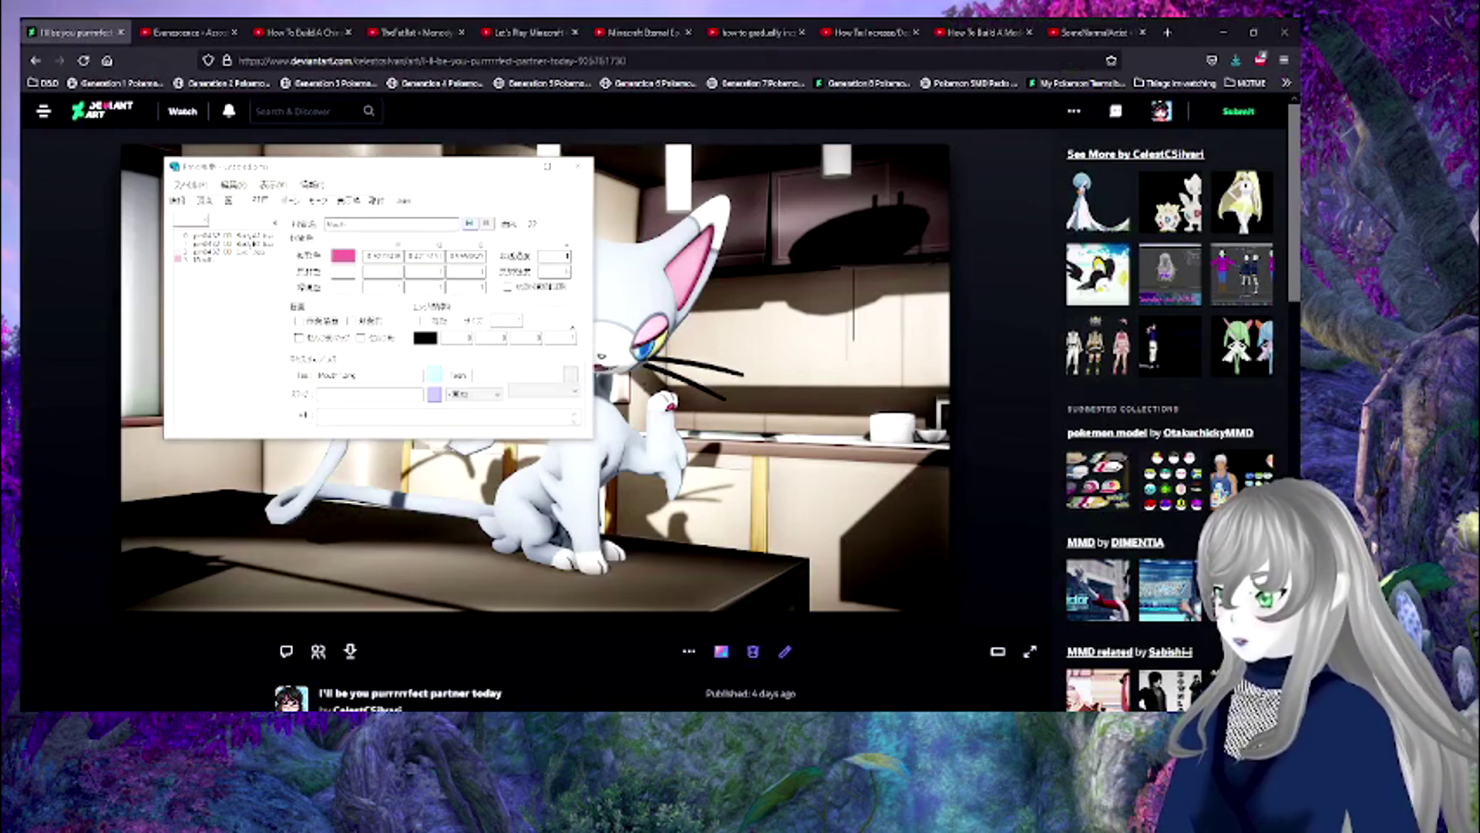
left_click(185, 723)
left_click(694, 432)
- Examine the upscaled textures on Purugly's face, body and feet from several angles in the model view
right_click_drag(693, 431, 856, 439)
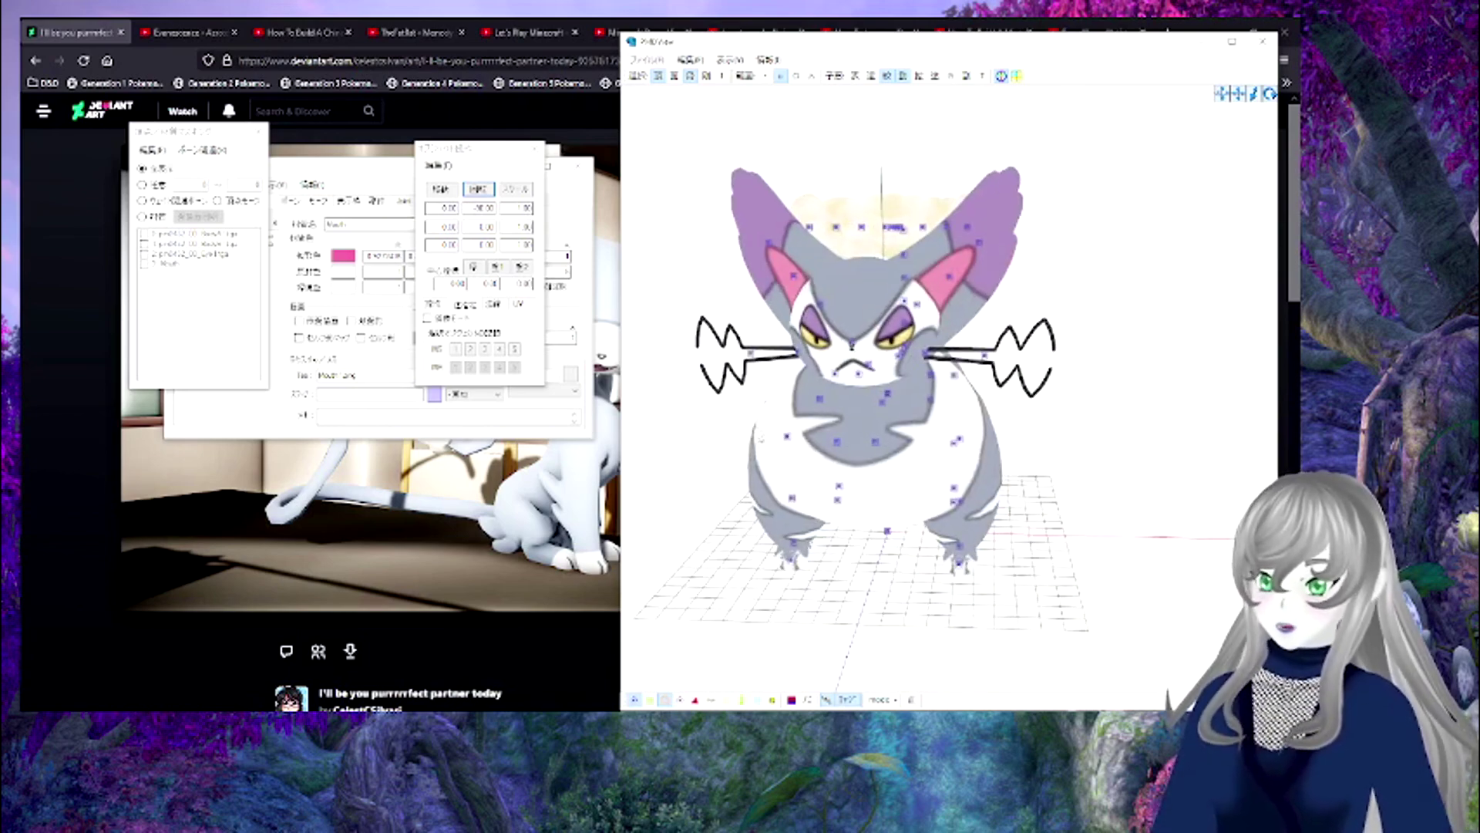
scroll(759, 431, "up", 8)
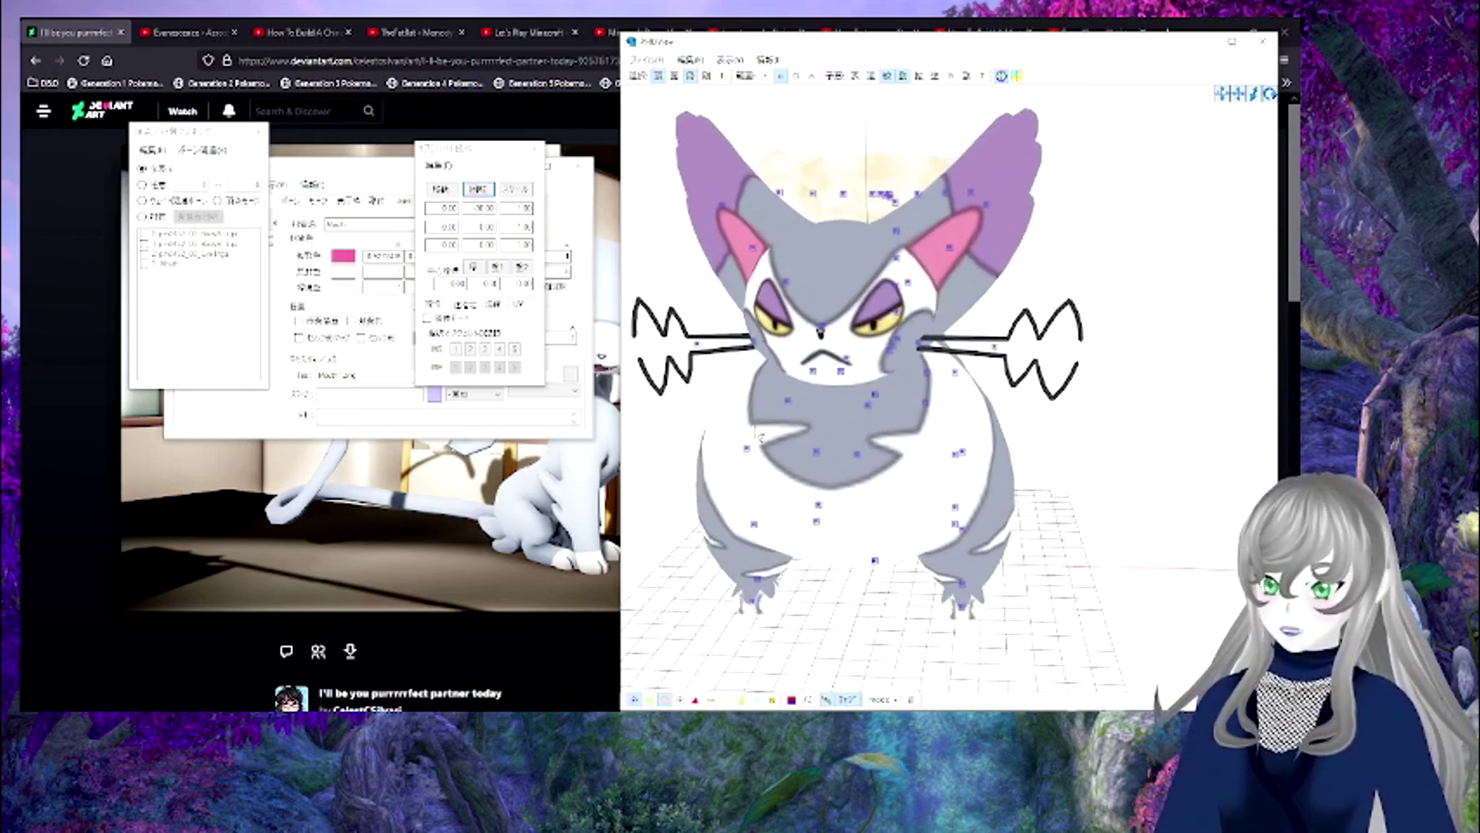
scroll(848, 478, "up", 5)
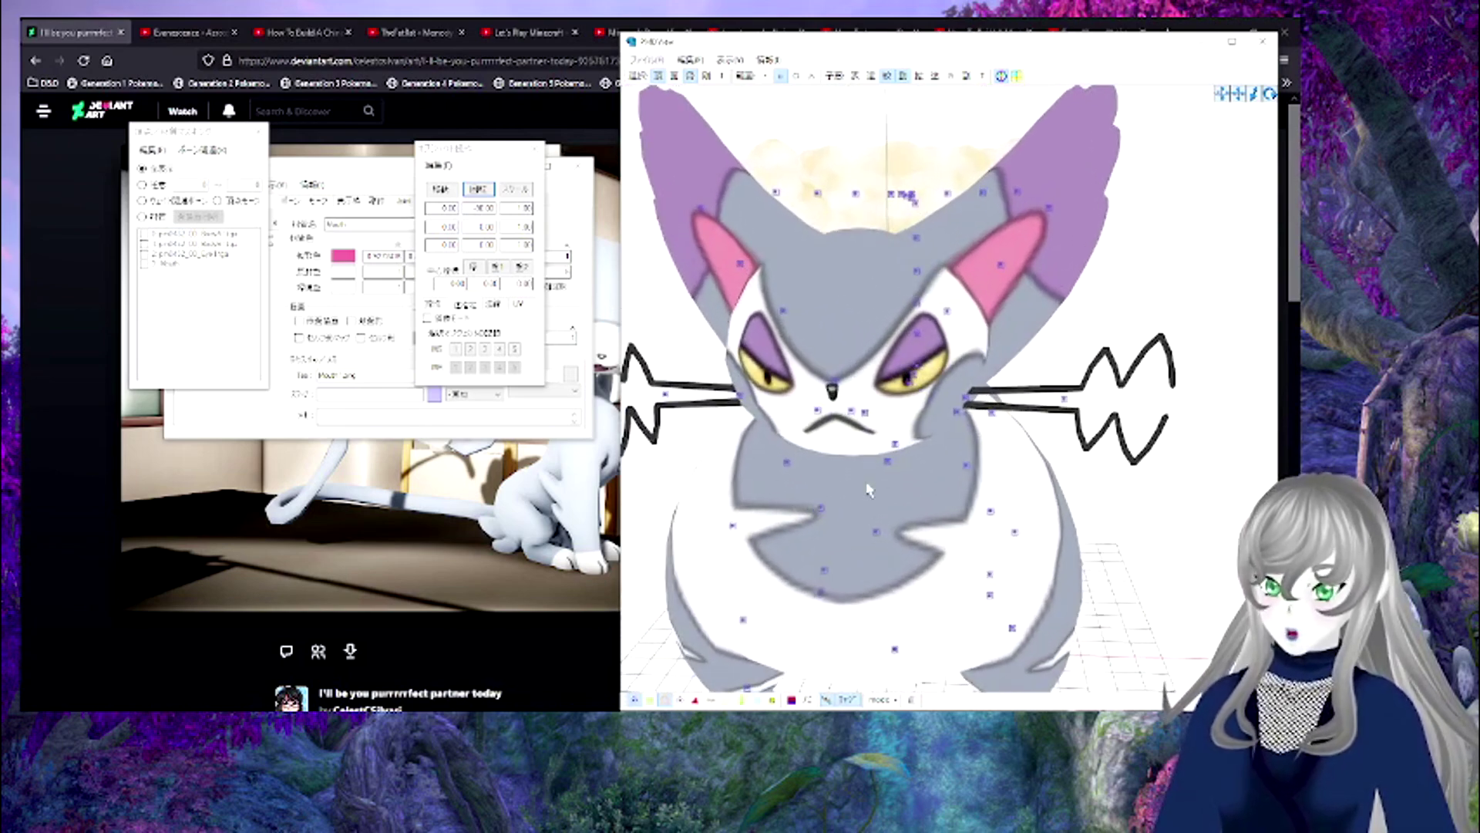
mouse_move(867, 484)
right_mouse_down()
mouse_move(822, 451)
mouse_move(853, 466)
right_mouse_up()
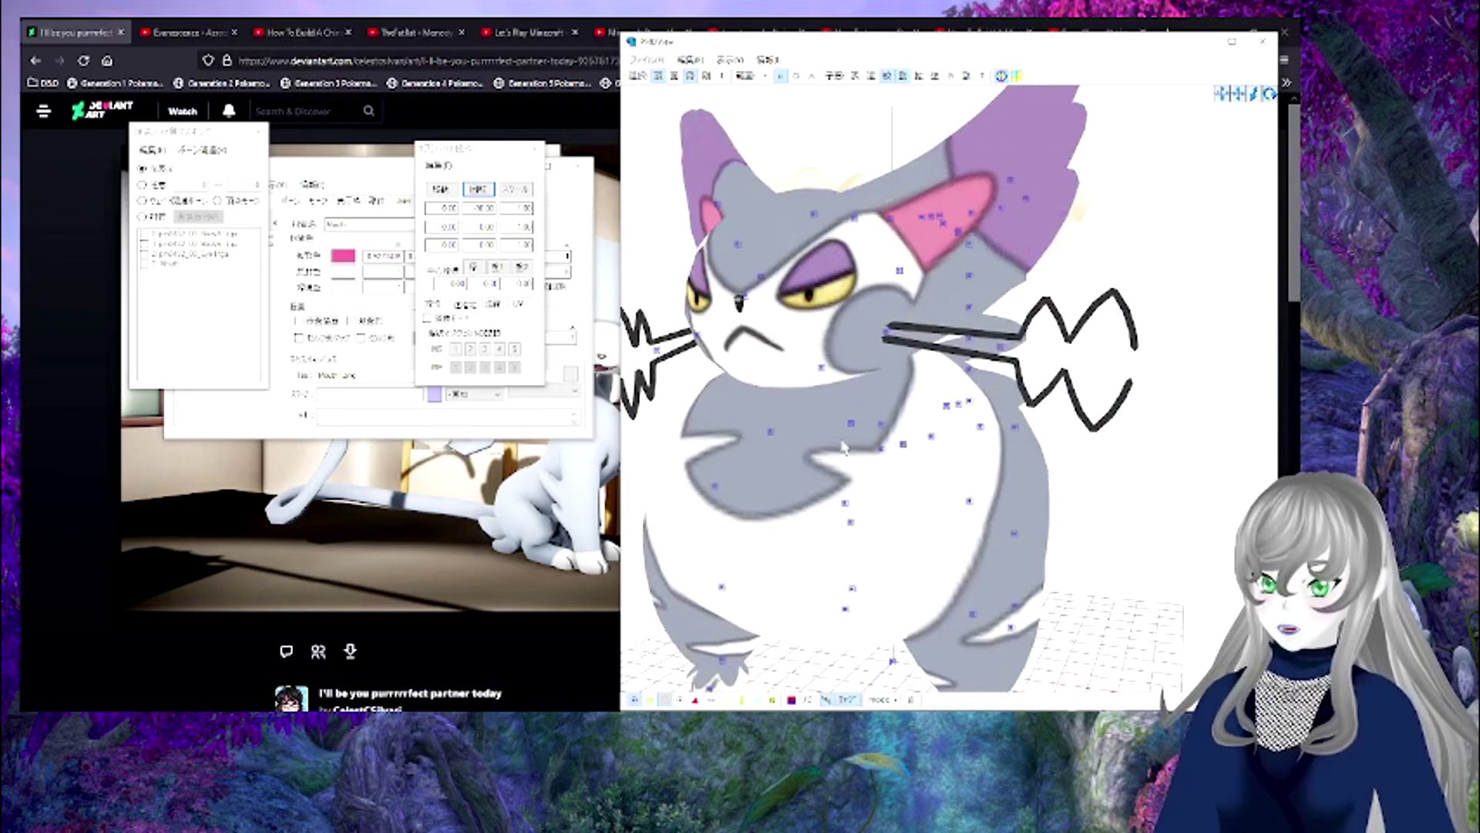
left_click(690, 59)
left_click(715, 80)
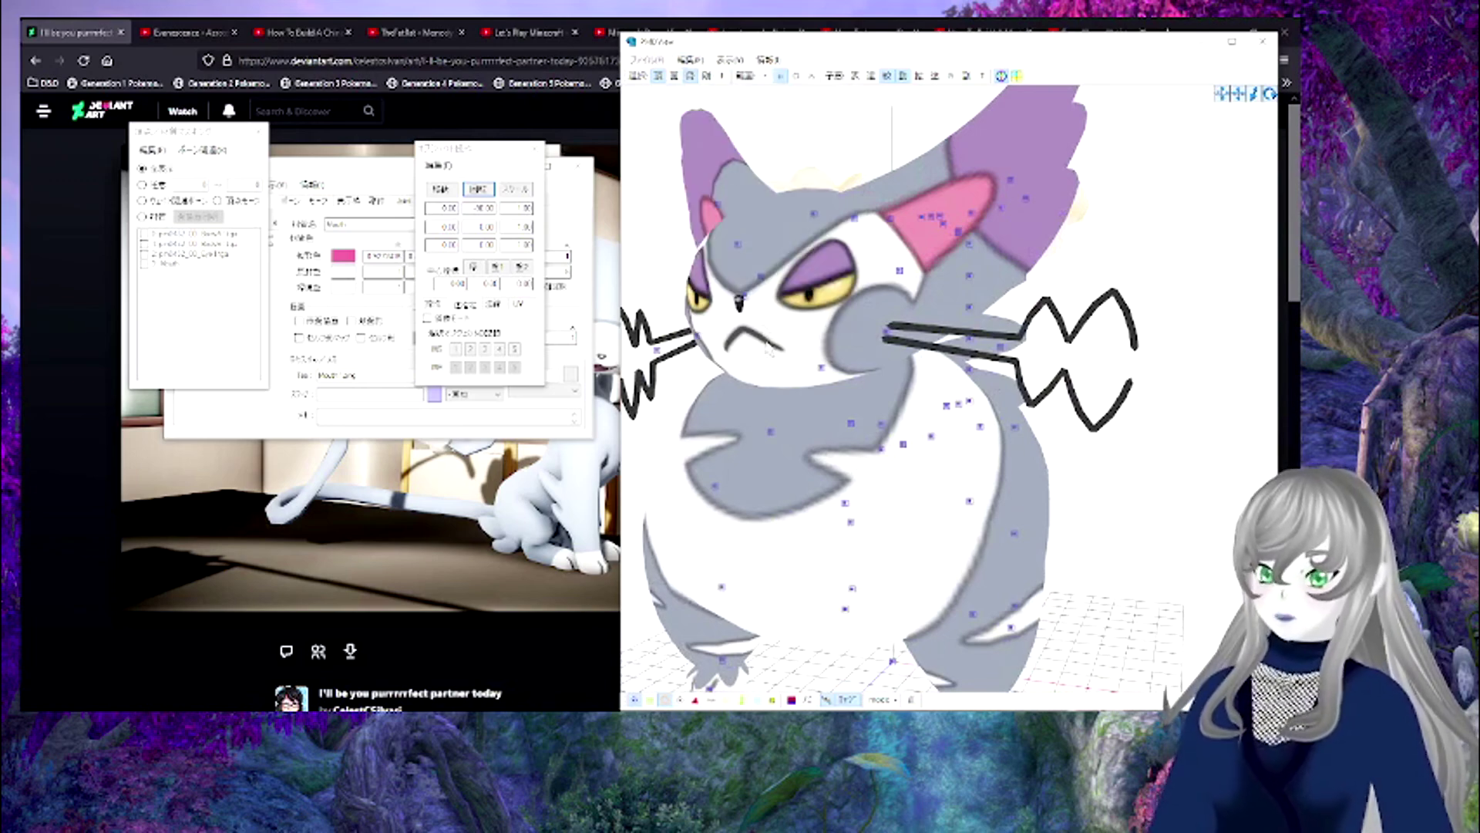
right_click_drag(766, 392, 777, 457)
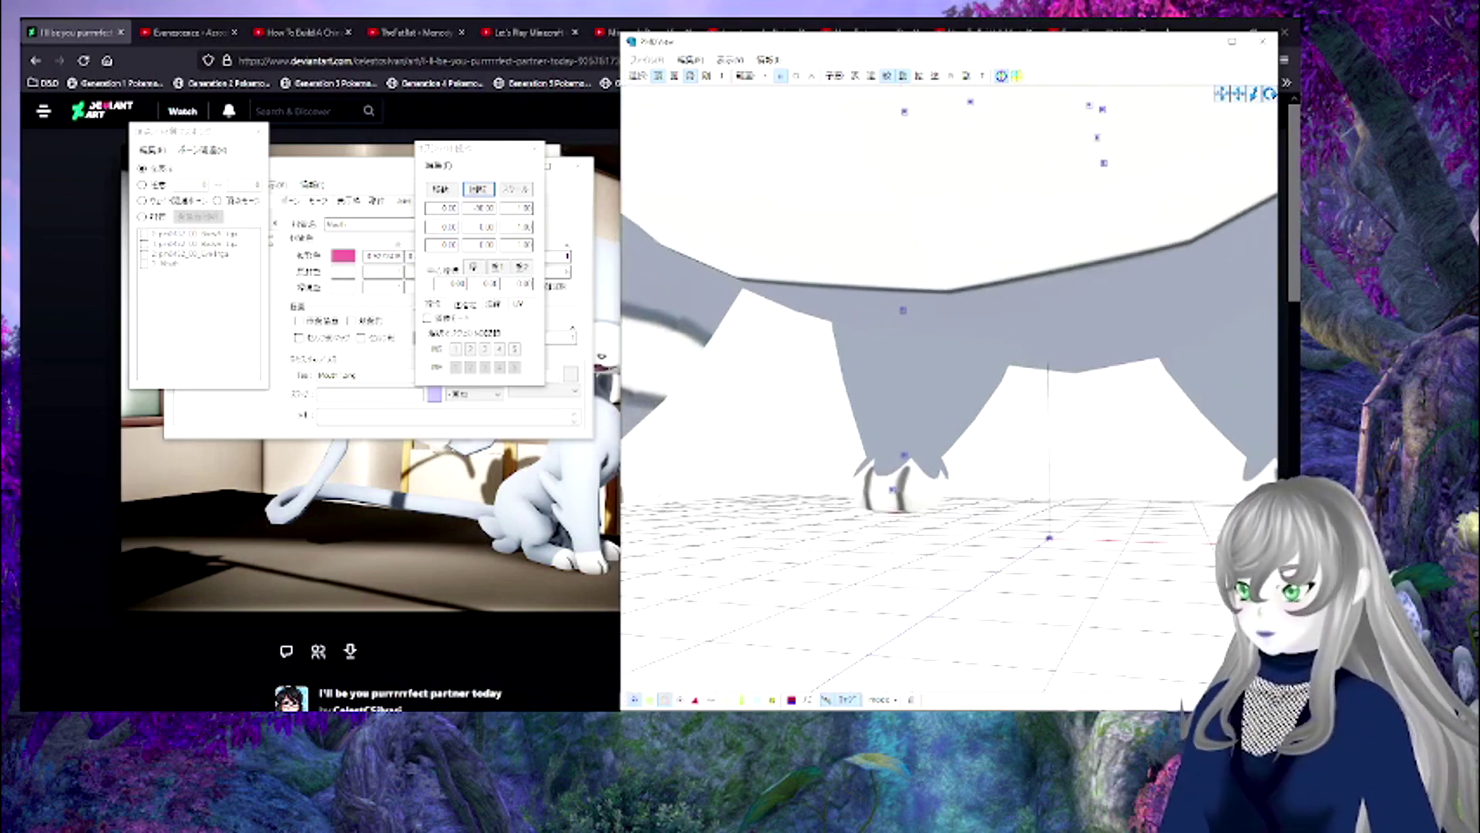
right_click_drag(771, 466, 748, 505)
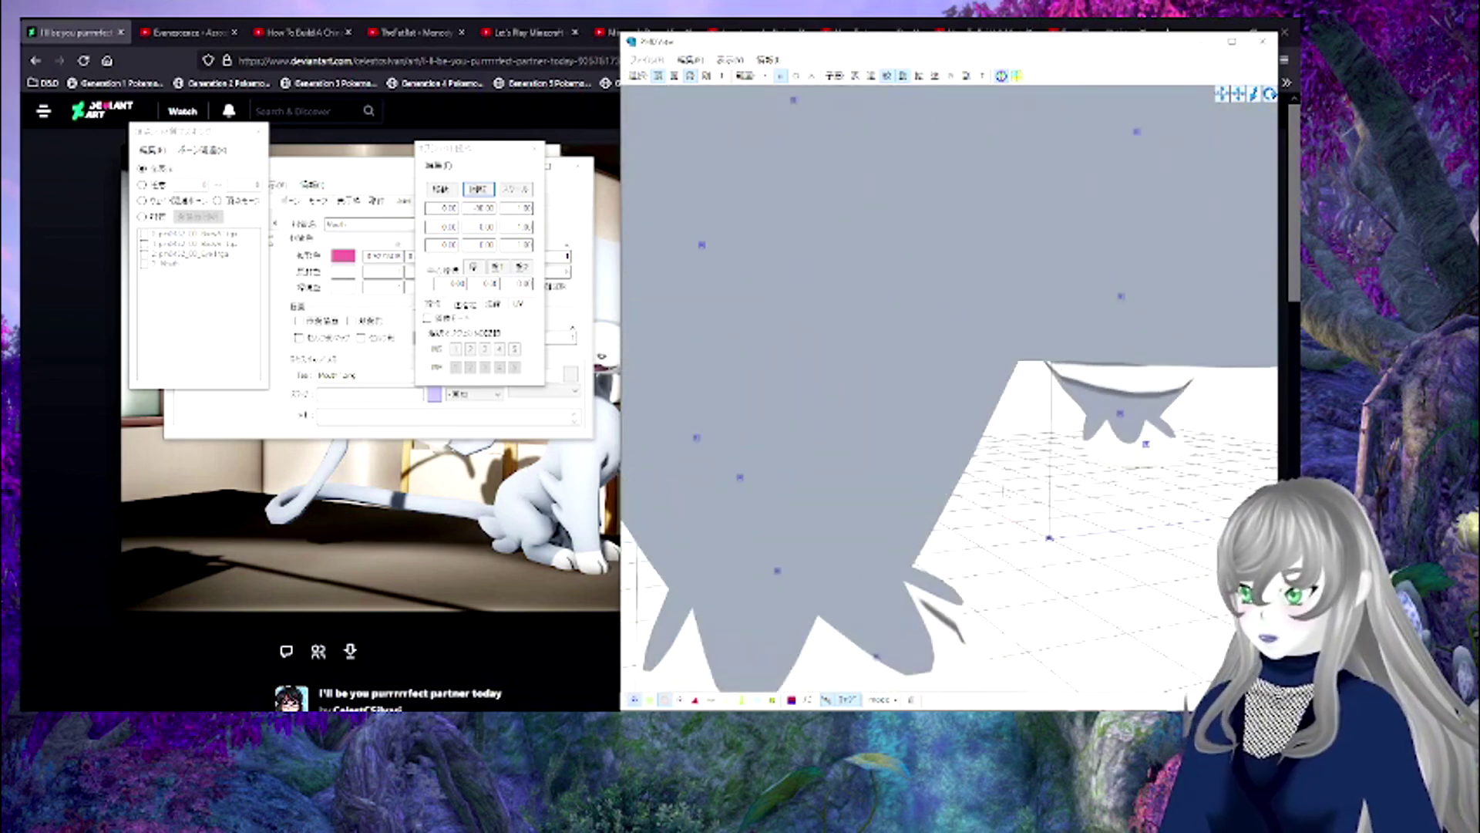
right_click_drag(1004, 491, 904, 466)
key("2")
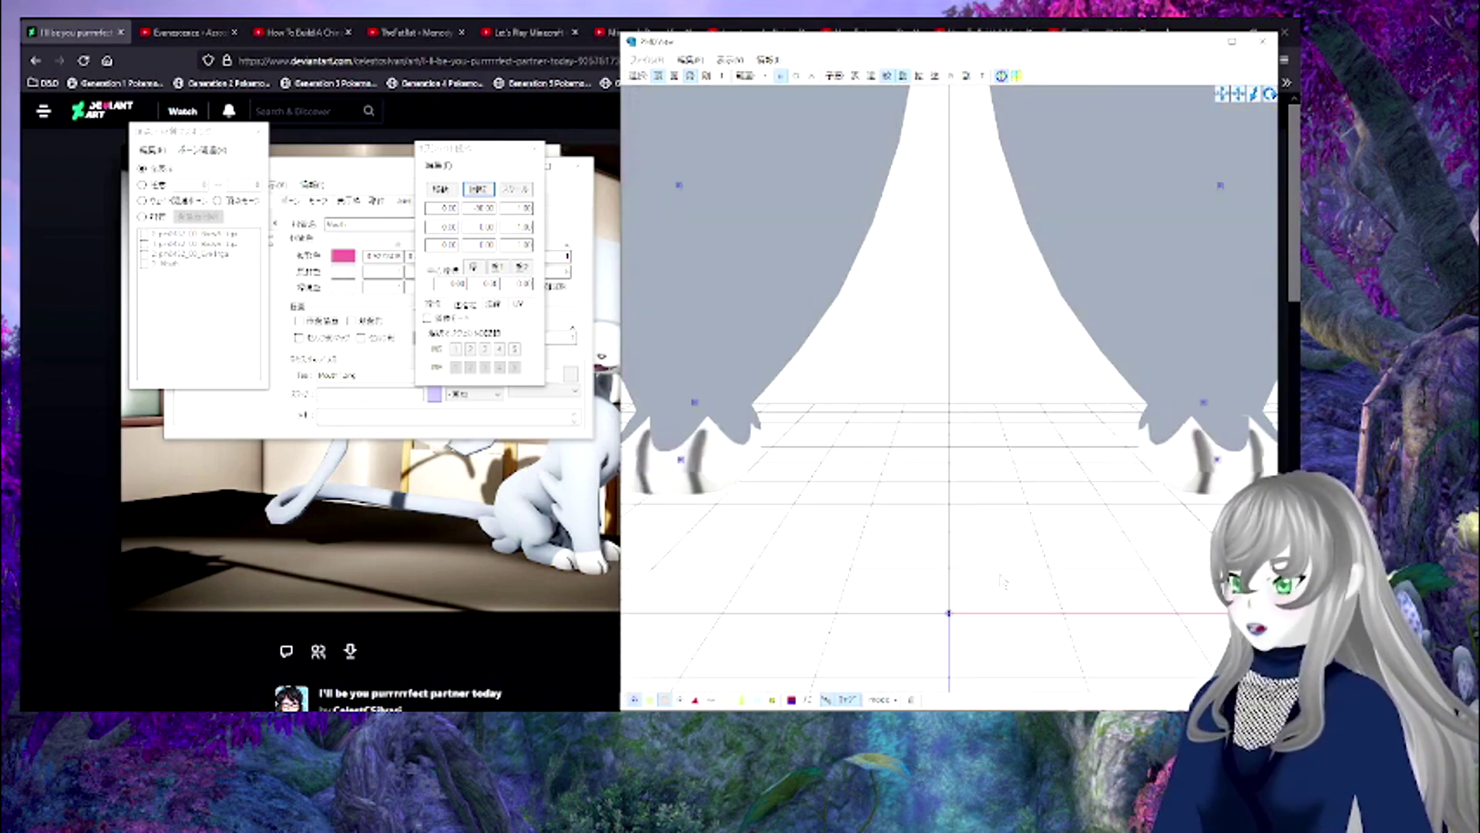
left_click(224, 430)
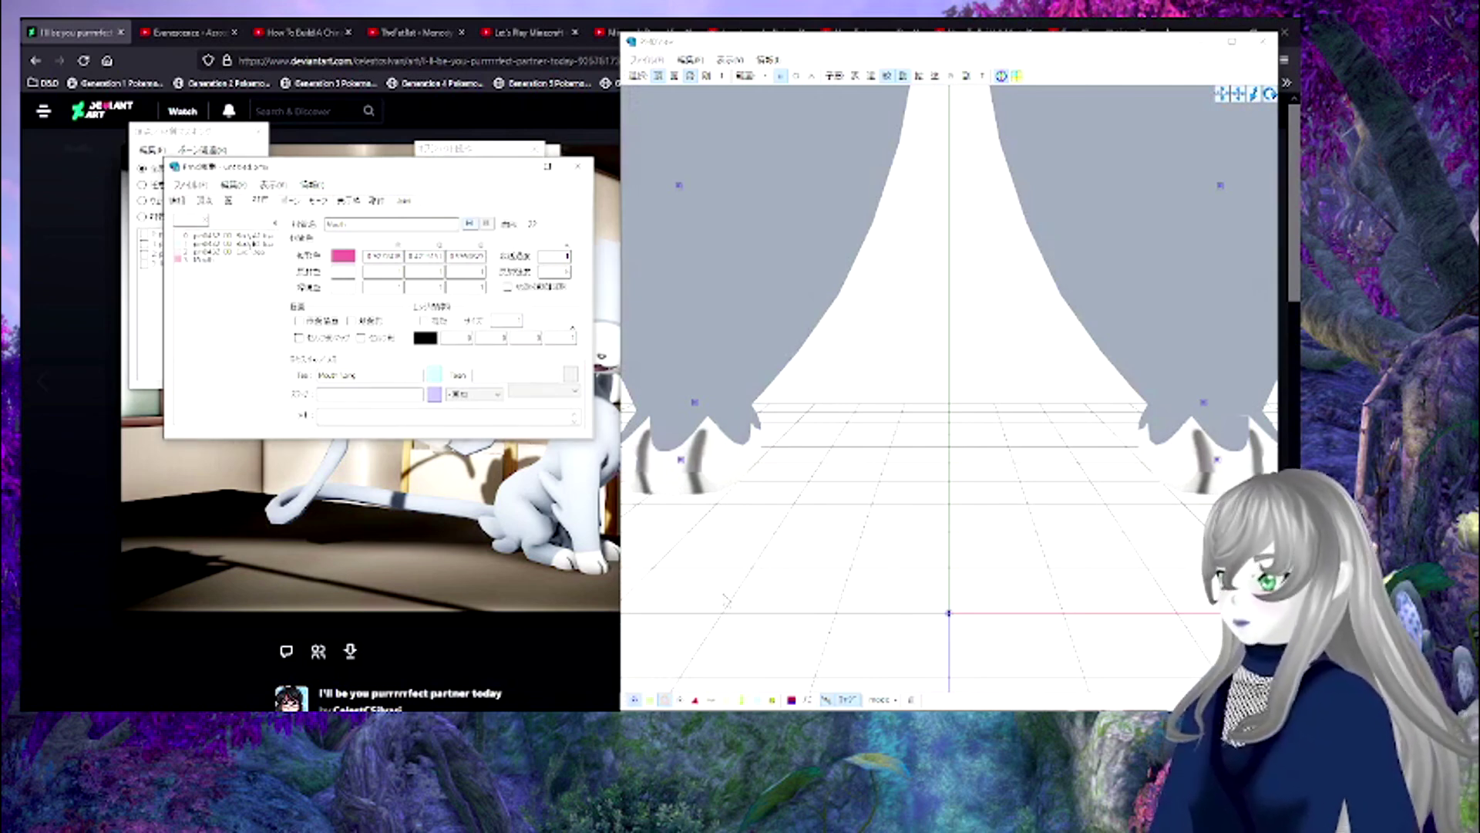